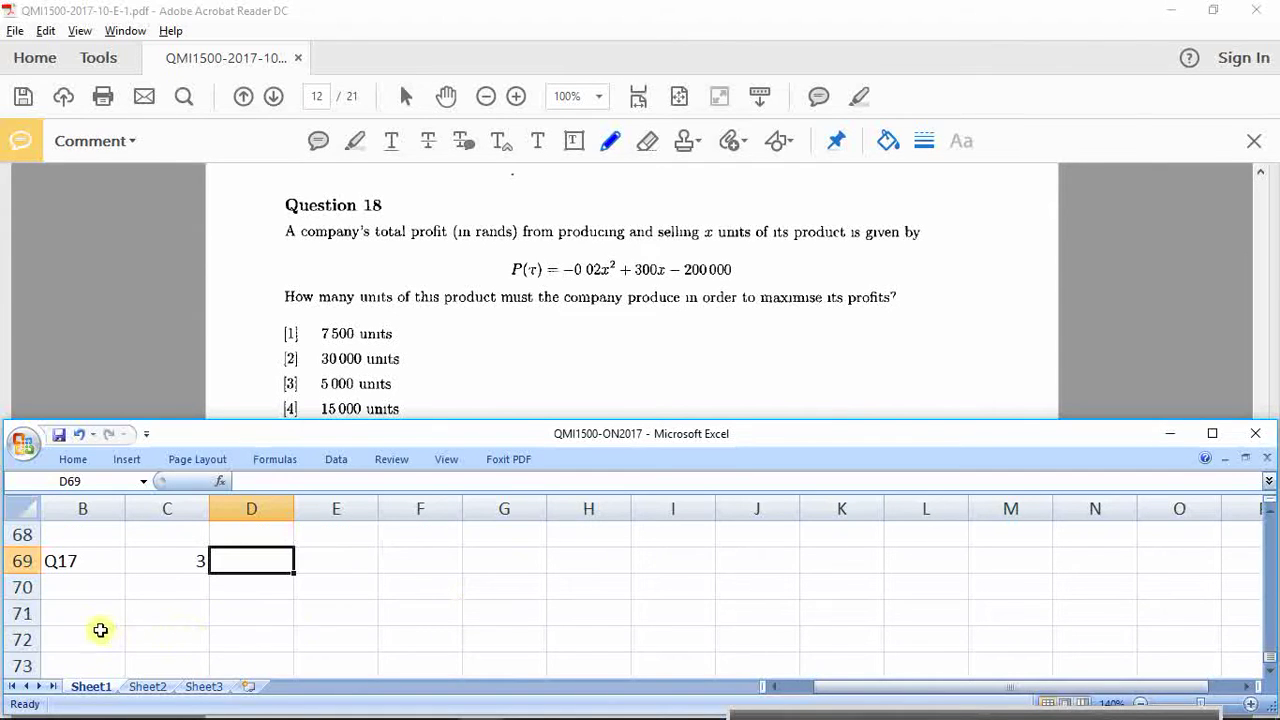
Step: Label cell B72 as Q18 to start the Question 18 row
click(94, 614)
click(101, 636)
text(Q18)
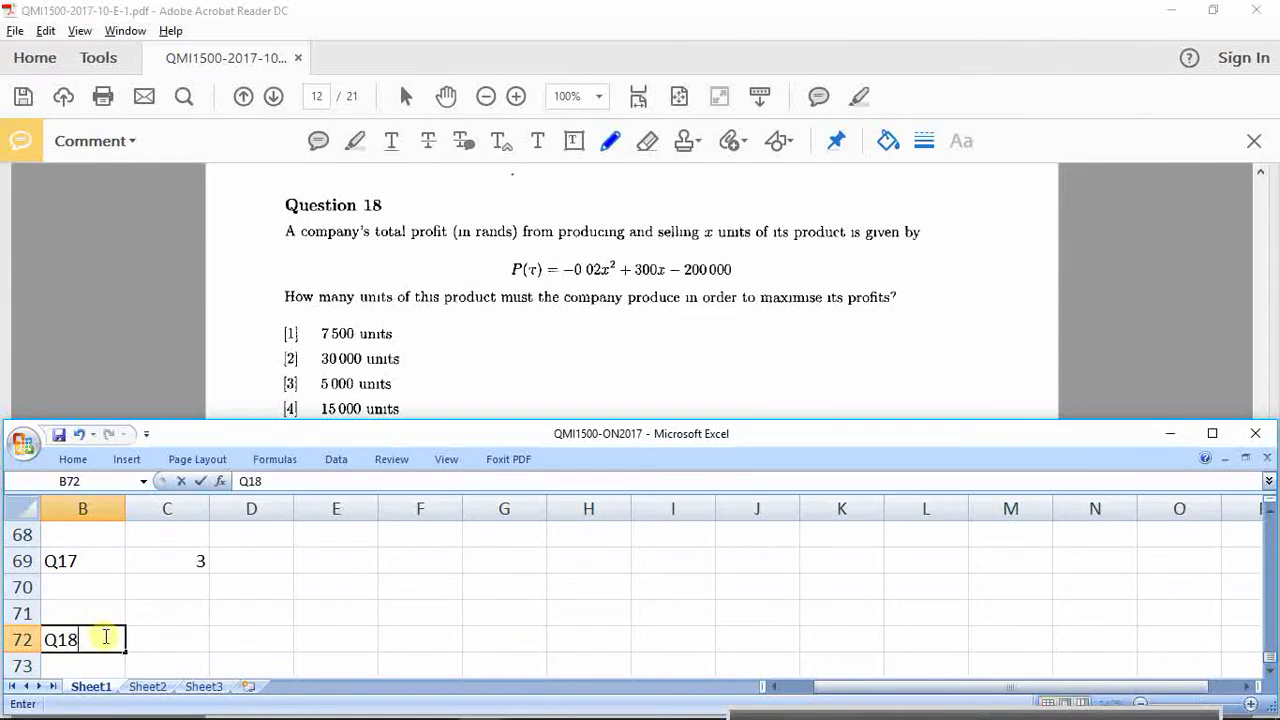
click(200, 638)
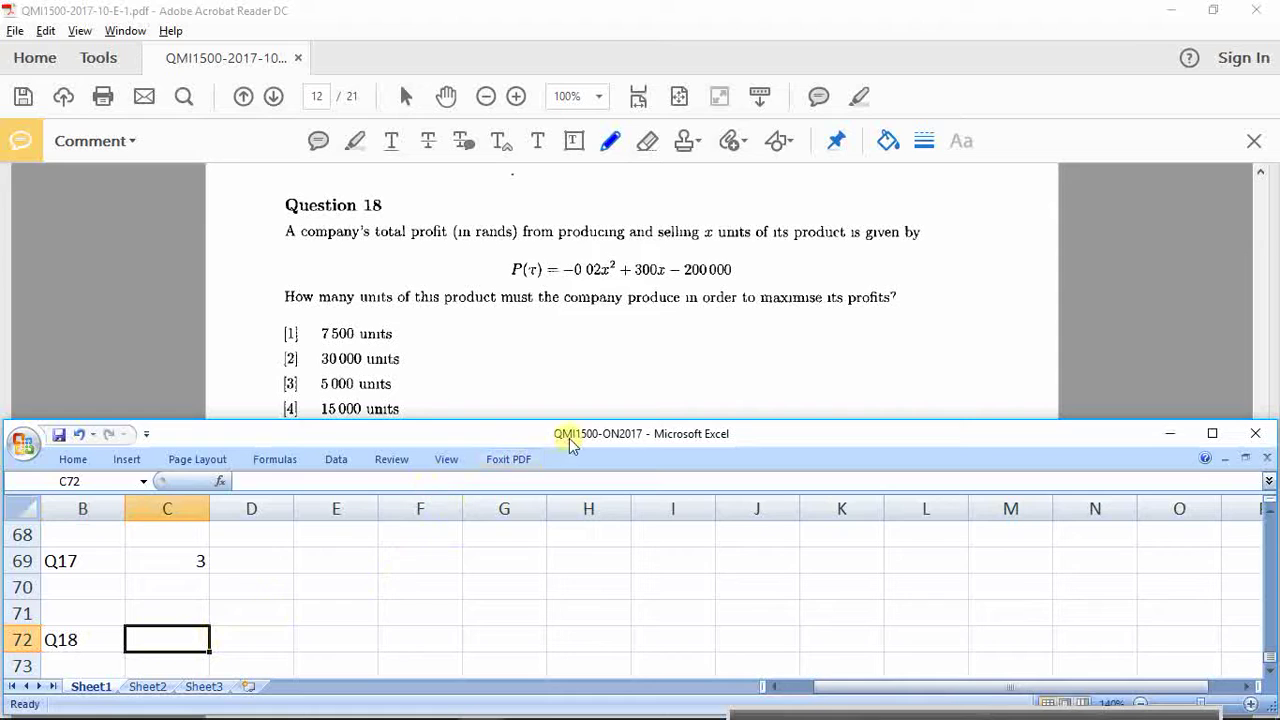
Step: Glance at Question 18 in the exam PDF, then return to the spreadsheet
click(670, 362)
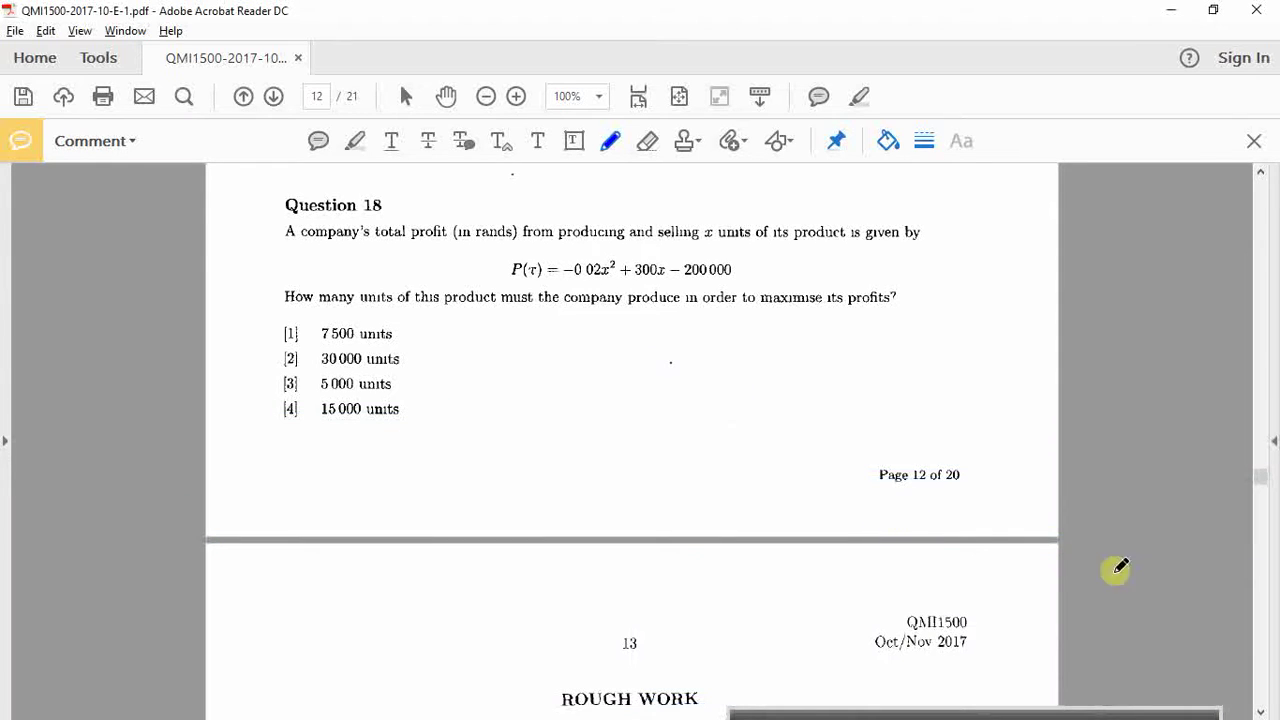
click(1259, 708)
click(1259, 708)
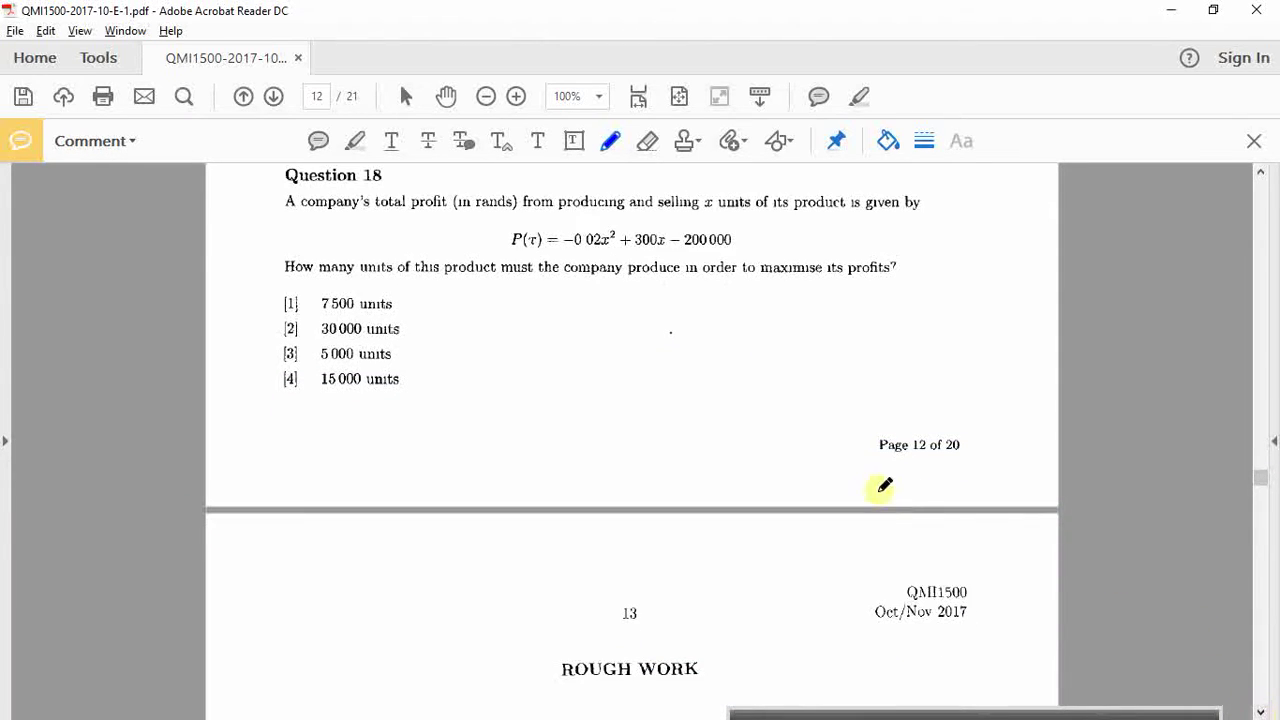
key(alt+Tab)
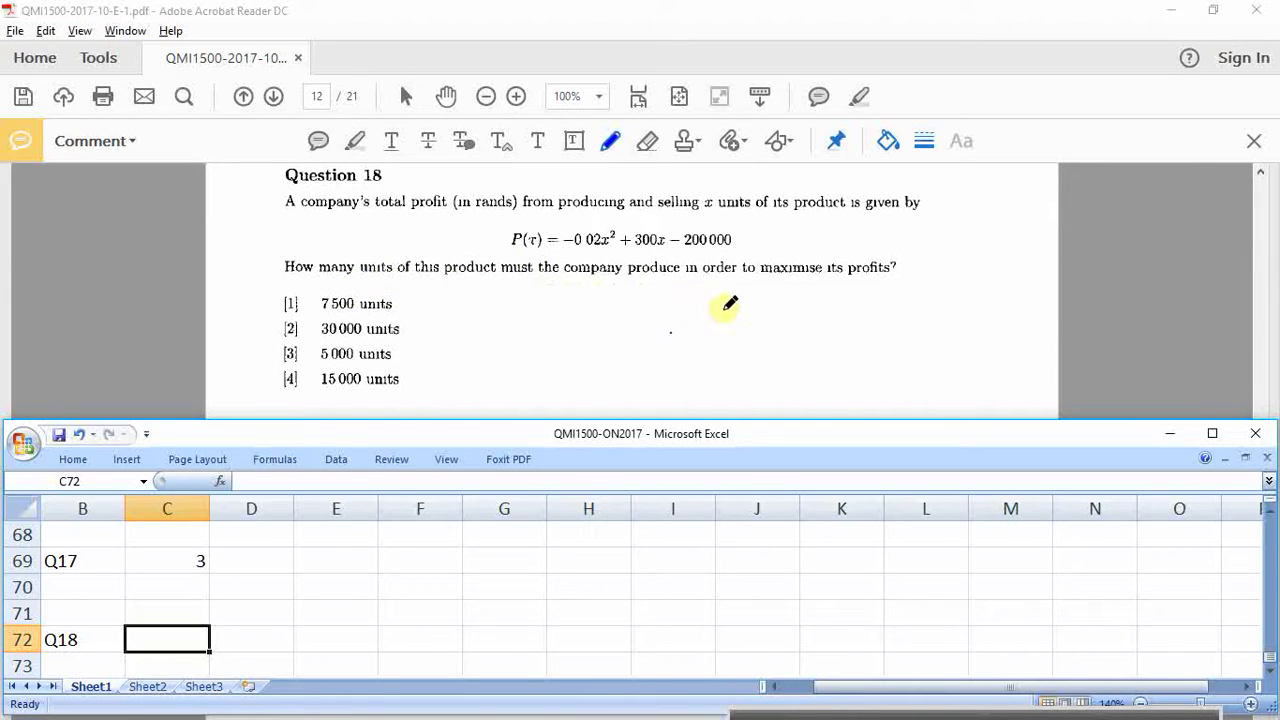
Step: Circle 'maximise its profits?' in Question 18 and ink f'(x) = 0 beneath it
click(780, 285)
mouse_move(771, 277)
mouse_down()
mouse_move(894, 271)
mouse_move(834, 246)
mouse_move(760, 260)
mouse_move(772, 282)
mouse_up()
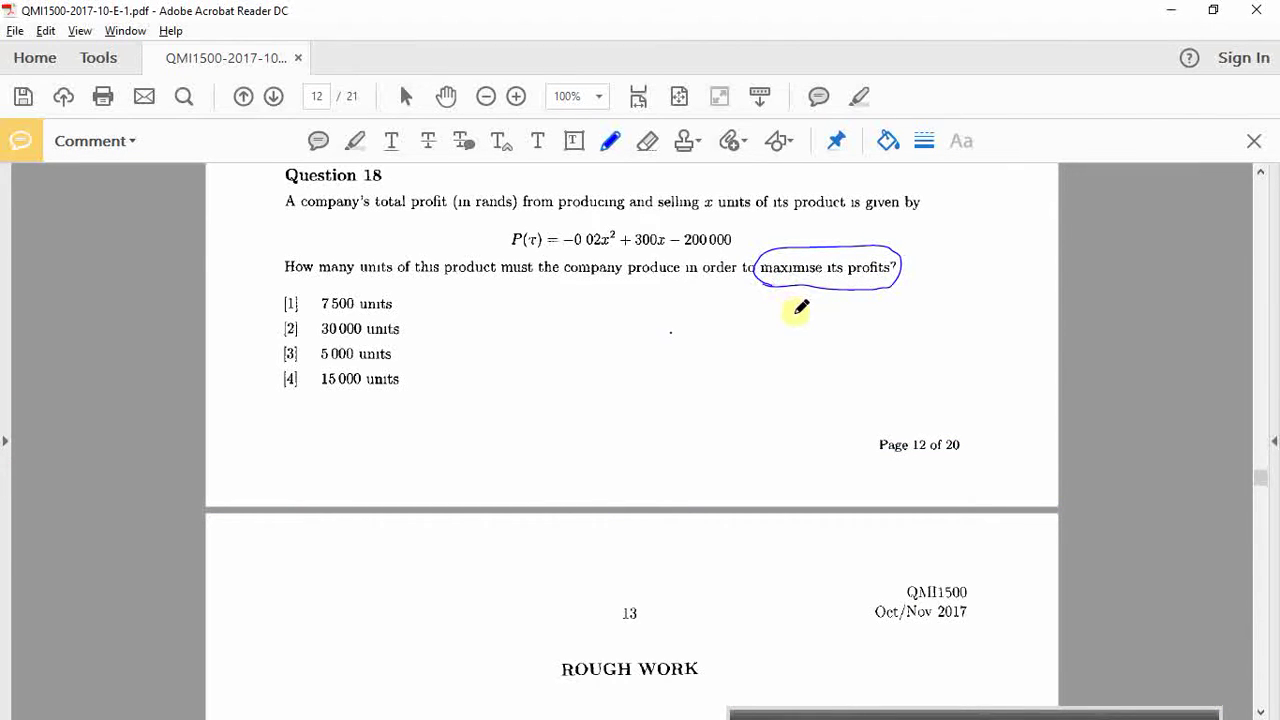
mouse_move(802, 296)
mouse_down()
mouse_move(792, 325)
mouse_move(801, 312)
mouse_move(952, 312)
mouse_up()
key(alt+Tab)
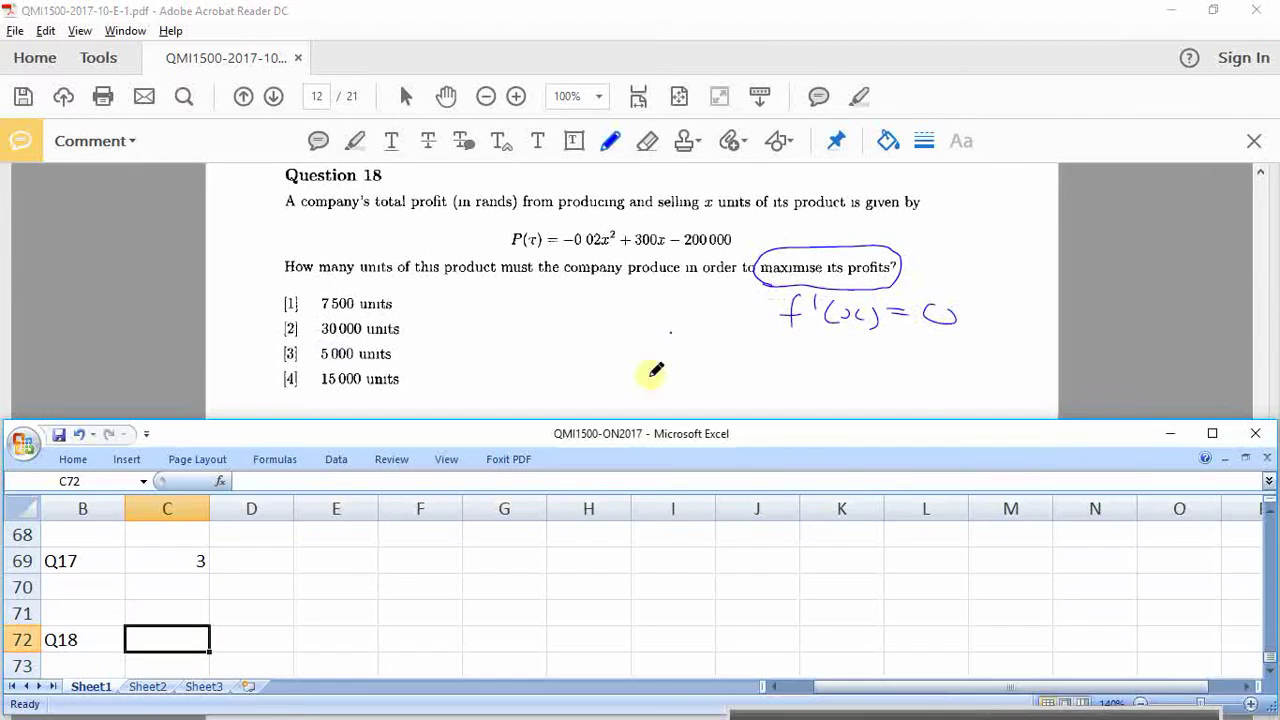
click(322, 632)
Step: Enter the note 'derivative make it equal to zero' in E72
text(derivative make it equal to zero)
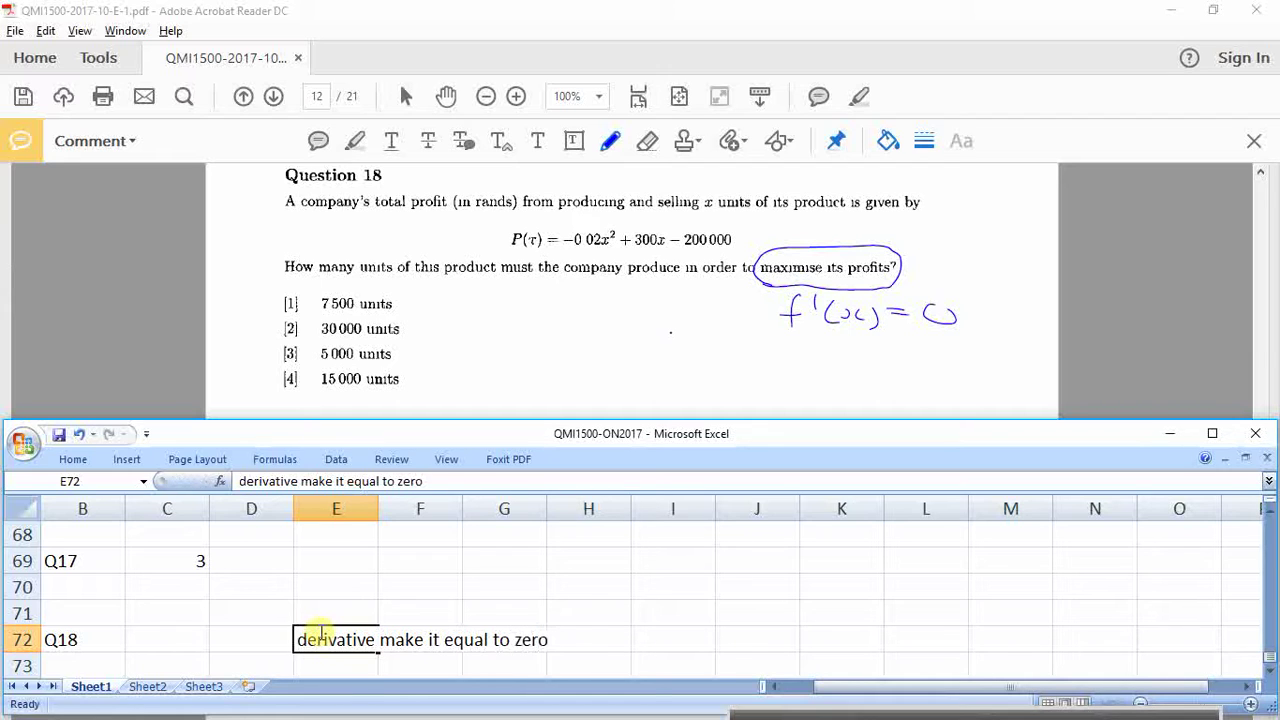
key(Return)
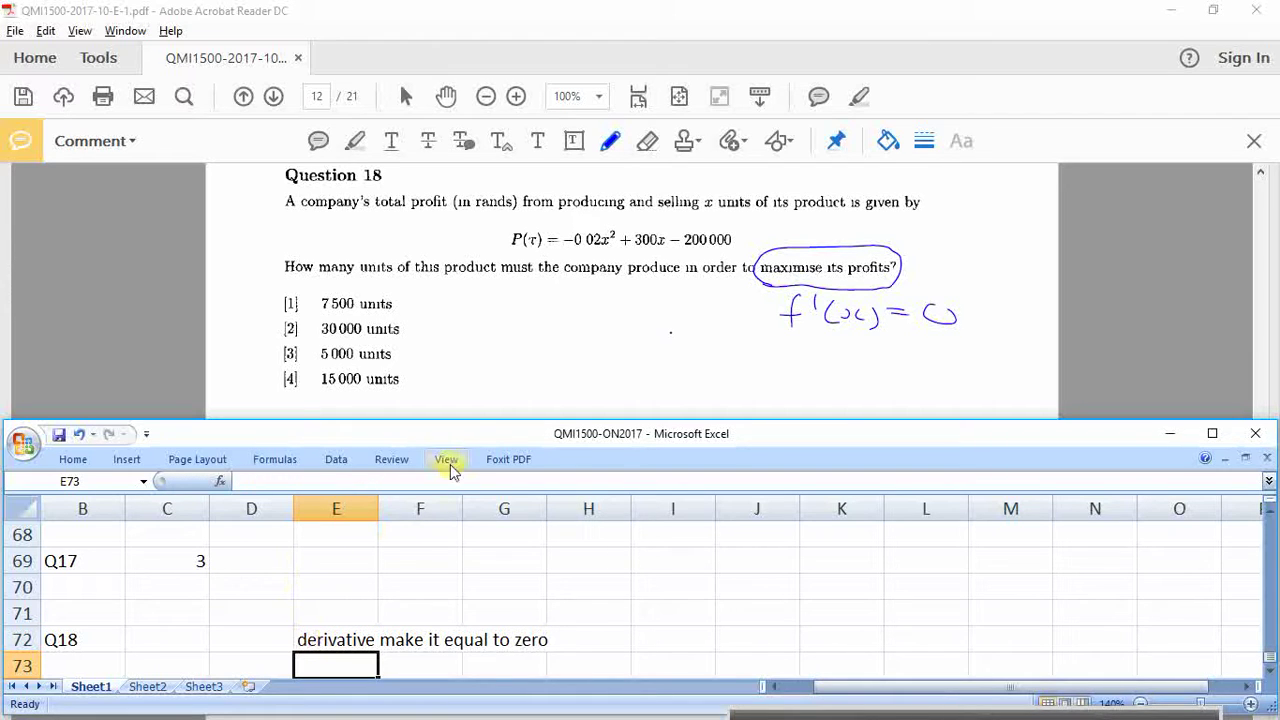
Step: Ink the derivative P'(x) = -0,04x + 300 beneath Question 18
click(507, 329)
mouse_move(491, 318)
mouse_down()
mouse_move(488, 306)
mouse_move(514, 303)
mouse_move(518, 334)
mouse_move(533, 326)
mouse_move(542, 345)
mouse_move(630, 341)
mouse_up()
drag(644, 344, 770, 342)
mouse_move(758, 331)
mouse_down()
mouse_move(758, 355)
mouse_move(791, 366)
mouse_up()
mouse_move(836, 346)
mouse_down()
mouse_move(834, 360)
mouse_move(838, 346)
mouse_up()
mouse_move(868, 345)
mouse_down()
mouse_move(866, 356)
mouse_move(880, 348)
mouse_up()
Step: Set it to zero as 0 = -0,04x + 300 and rearrange to 0,04x = 300
mouse_move(492, 369)
mouse_down()
mouse_move(903, 394)
mouse_move(880, 423)
mouse_up()
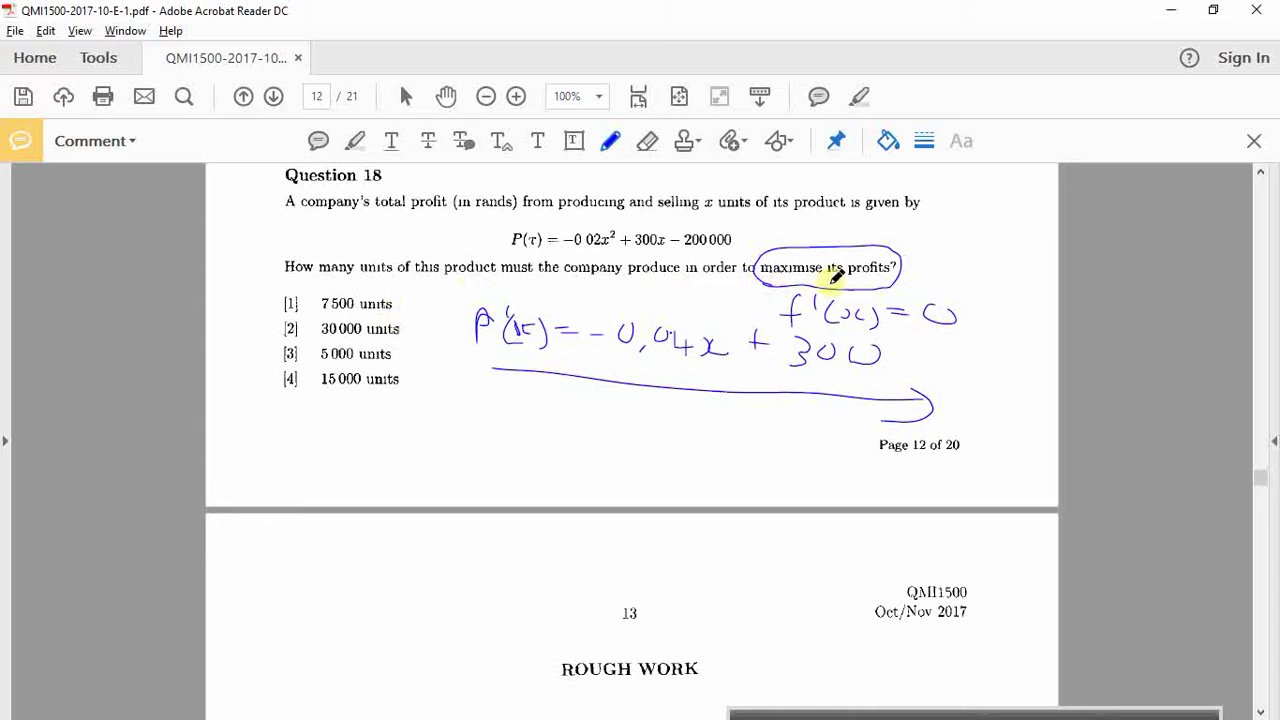
drag(505, 399, 577, 421)
mouse_move(553, 430)
mouse_down()
mouse_move(691, 409)
mouse_move(860, 428)
mouse_up()
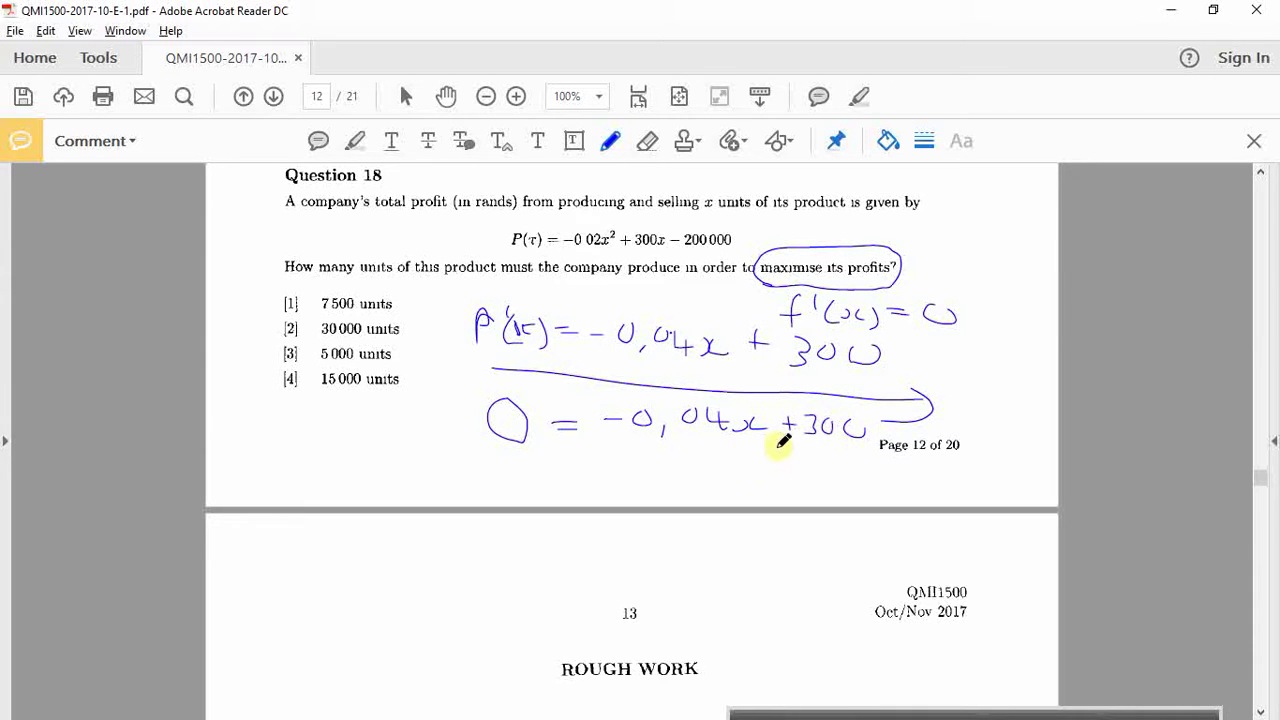
mouse_move(420, 449)
mouse_down()
mouse_move(563, 461)
mouse_move(668, 452)
mouse_move(658, 463)
mouse_up()
key(alt+Tab)
key(alt+Tab)
key(alt+Tab)
click(640, 404)
scroll(603, 408, down, 1)
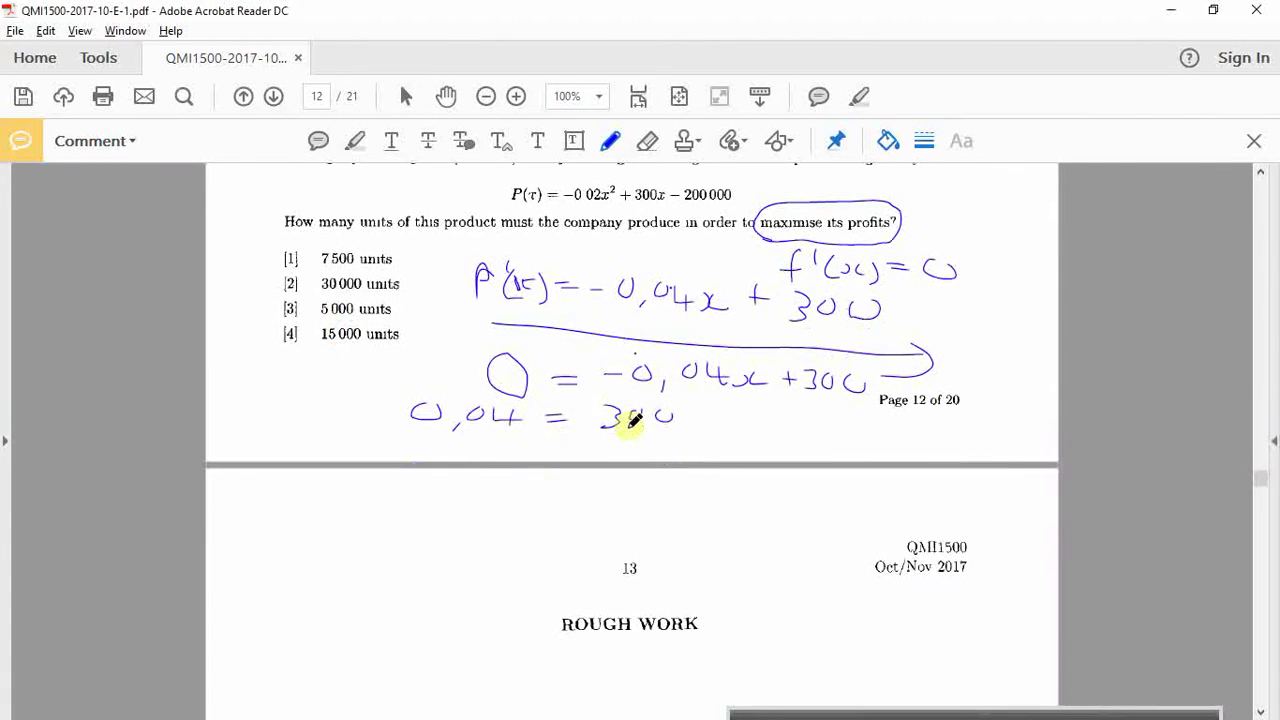
scroll(582, 437, down, 2)
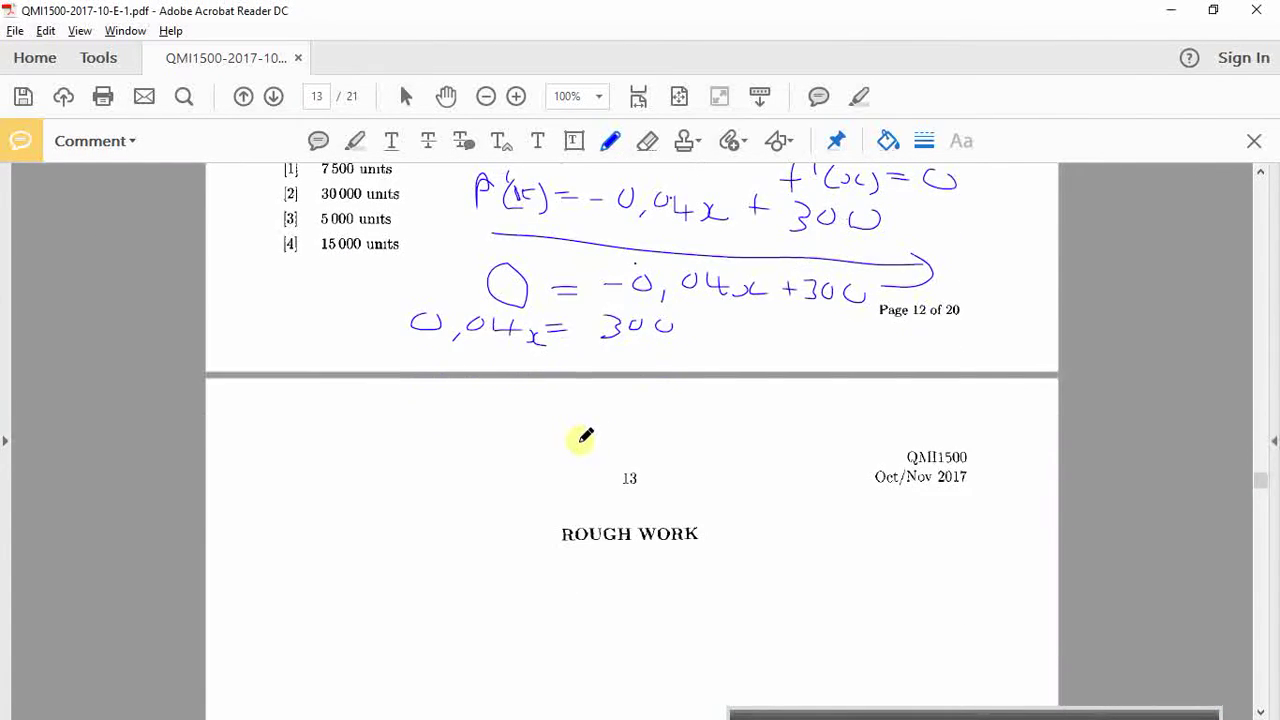
Step: Compute =300/0,04 in E73, giving 7500
key(alt+Tab)
scroll(525, 546, down, 1)
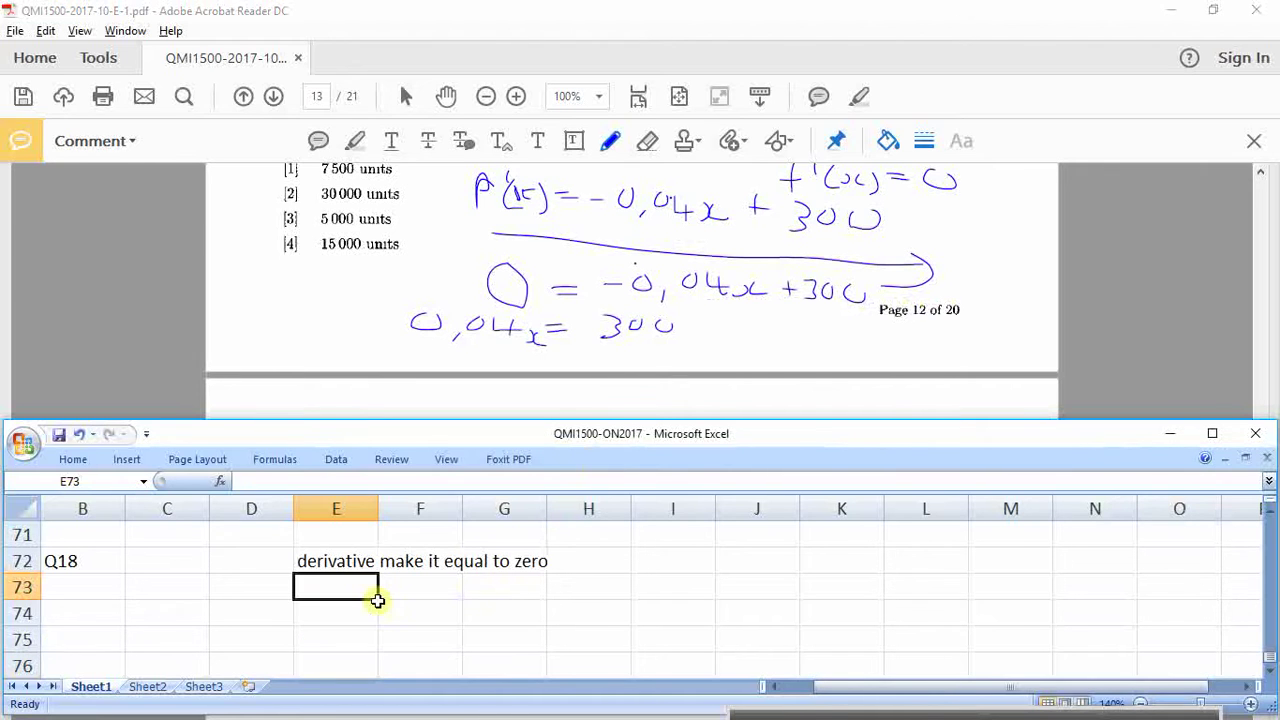
text(=300/0,04)
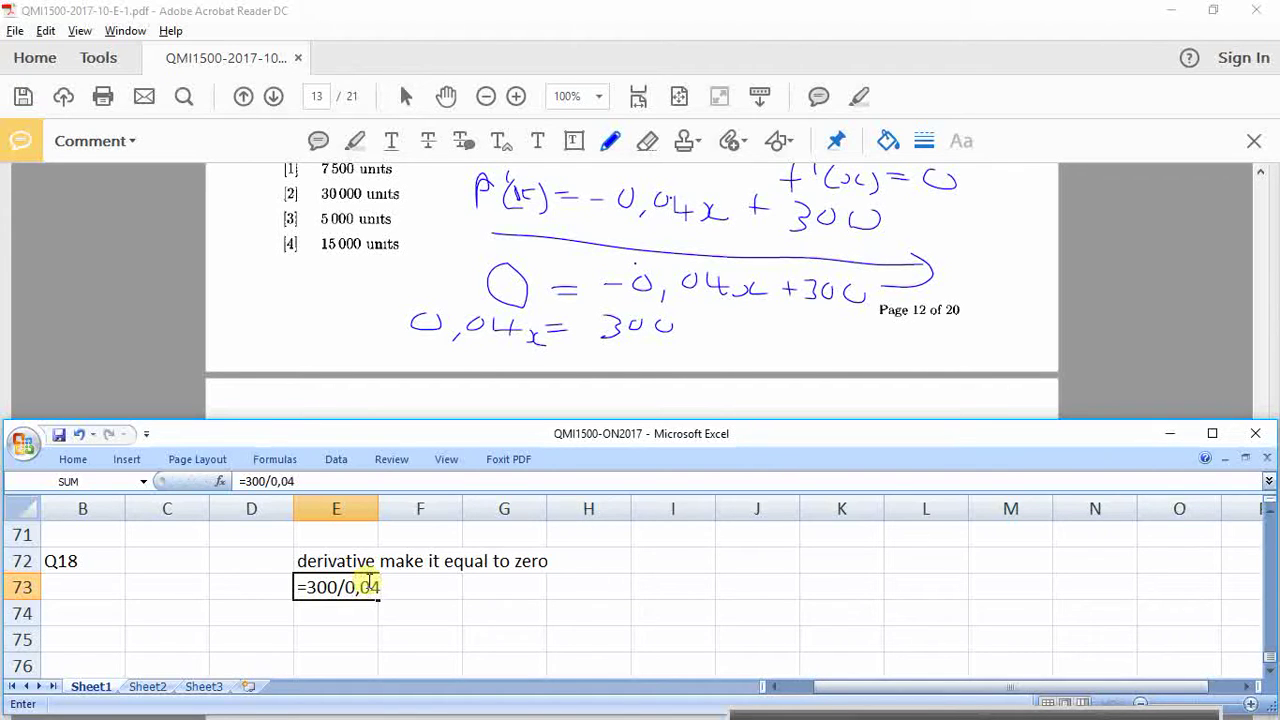
key(Return)
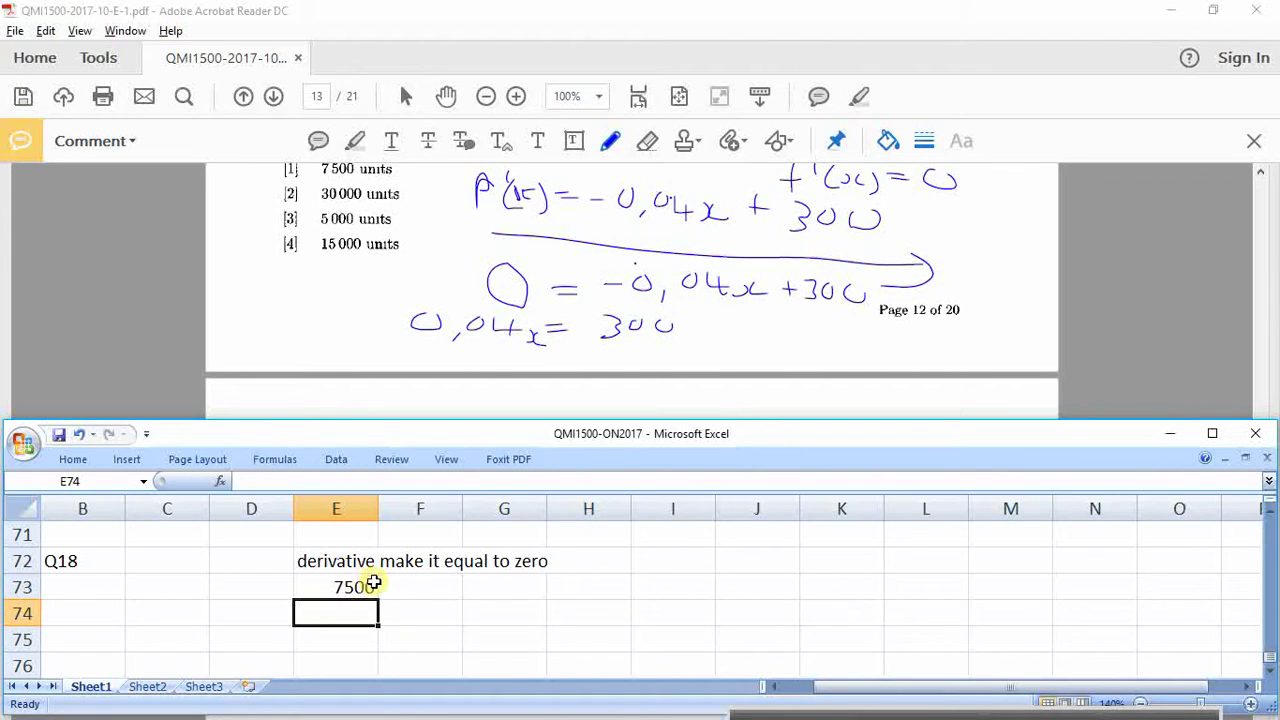
click(392, 587)
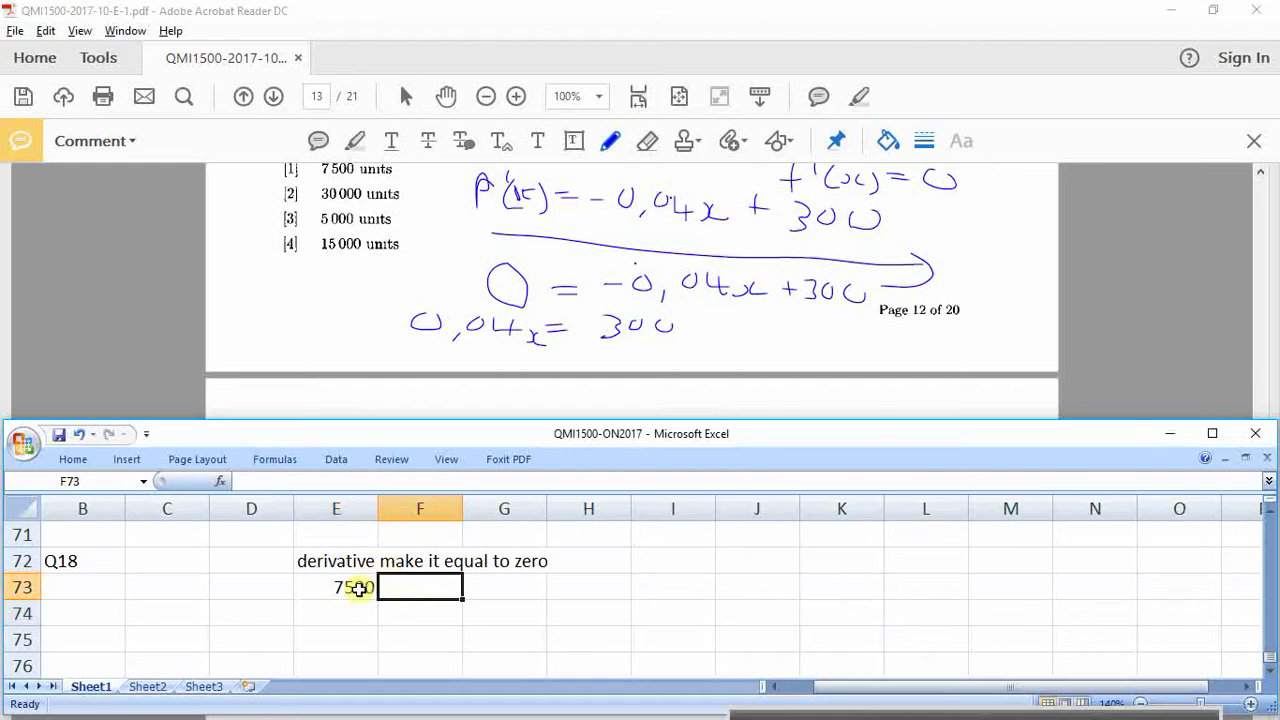
click(349, 586)
click(421, 590)
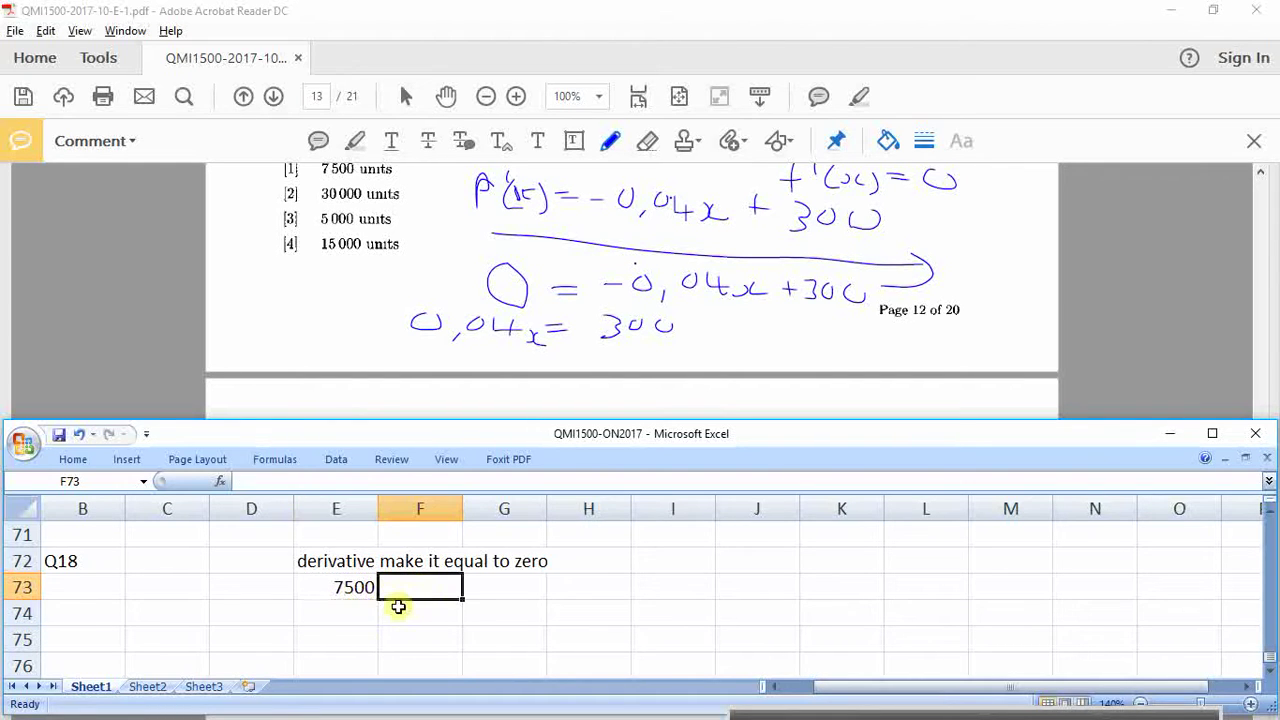
scroll(398, 607, up, 1)
Step: Recheck the PDF and record option 1 as Q18's answer in C72
click(496, 378)
scroll(500, 385, up, 2)
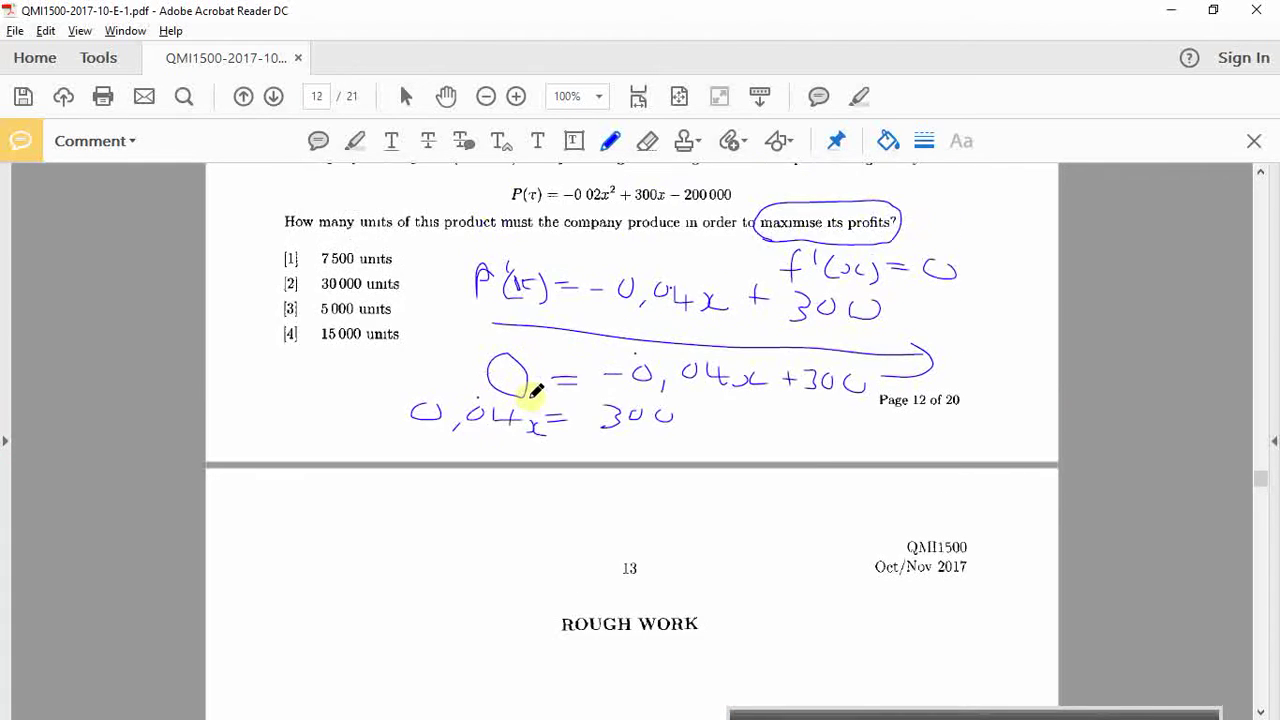
scroll(527, 374, down, 1)
key(alt+Tab)
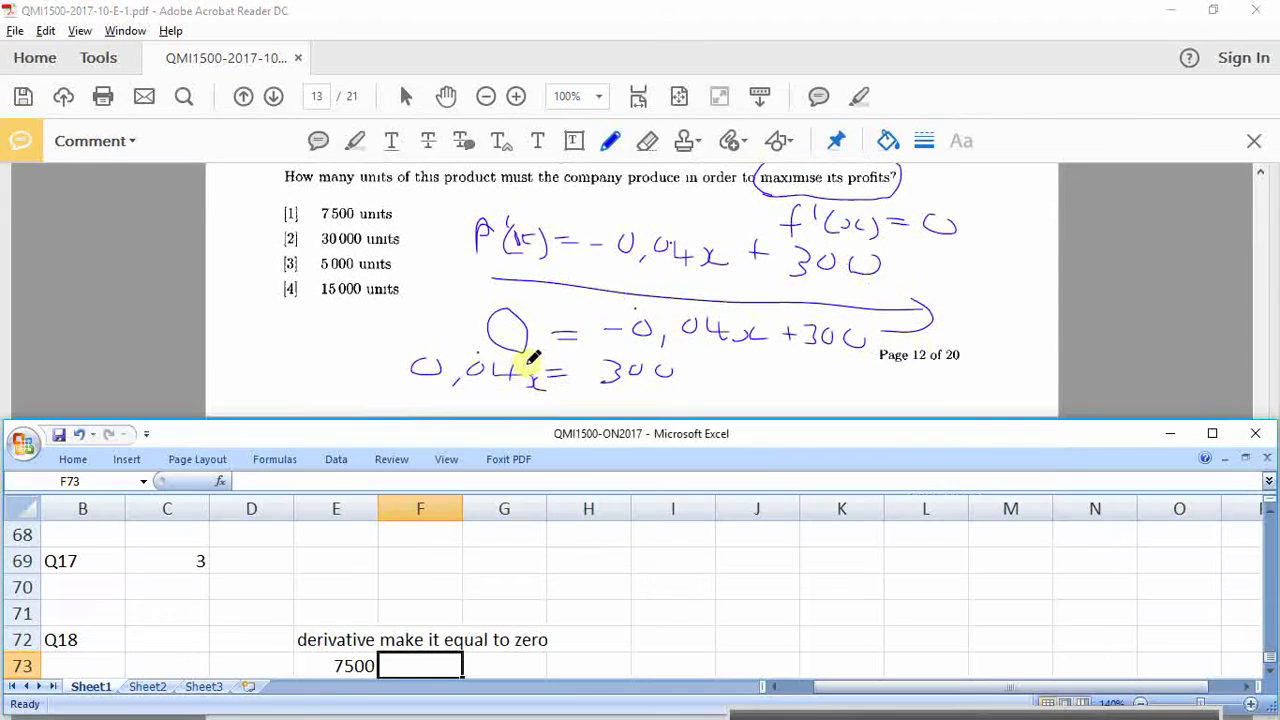
scroll(473, 632, down, 1)
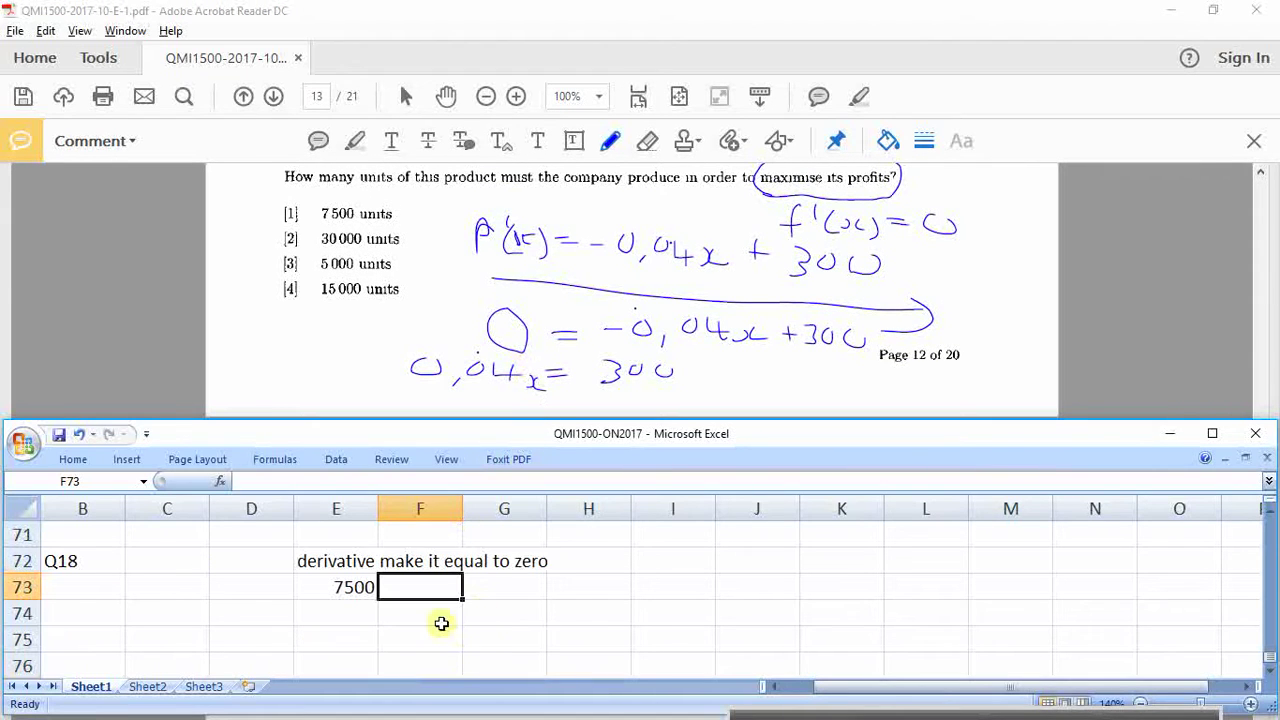
click(182, 565)
text(1)
key(Return)
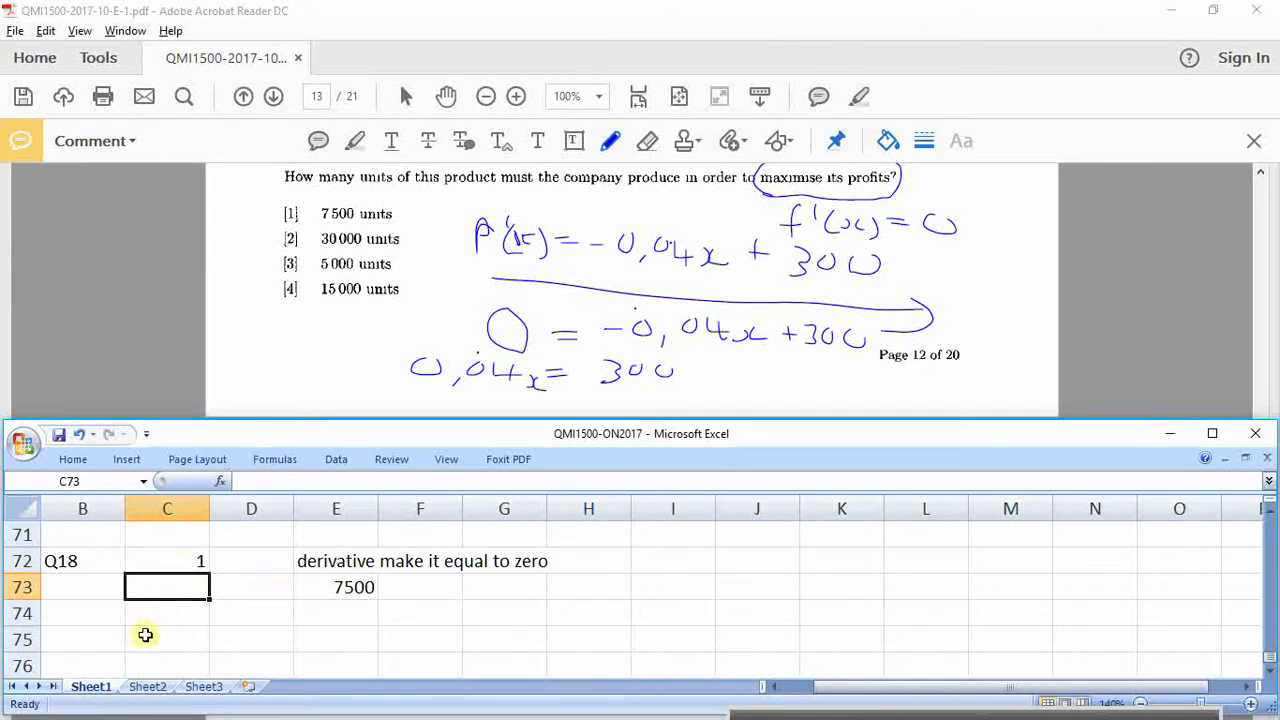
Step: Label cell B76 as Q19
click(106, 655)
text(Q19)
key(Tab)
Step: Scroll to page 14 and underline 'minimum average' in Question 19
click(575, 372)
scroll(575, 372, down, 2)
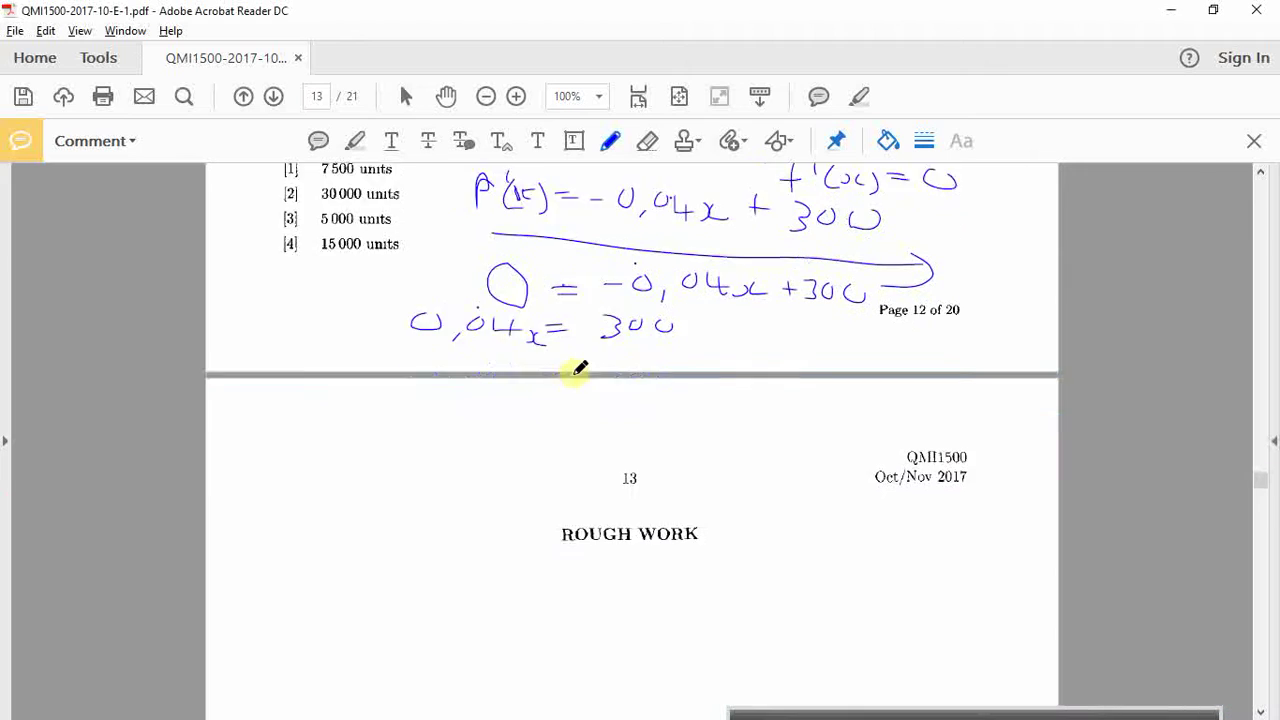
scroll(578, 370, down, 10)
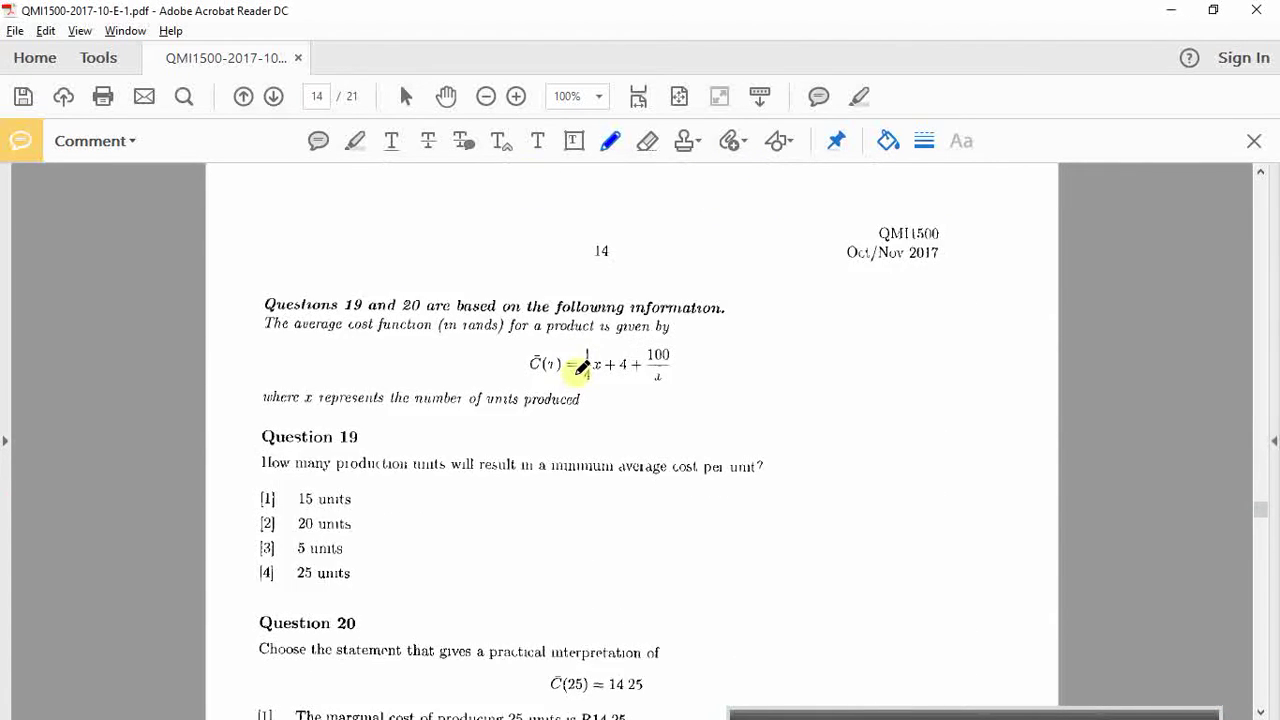
scroll(580, 368, down, 2)
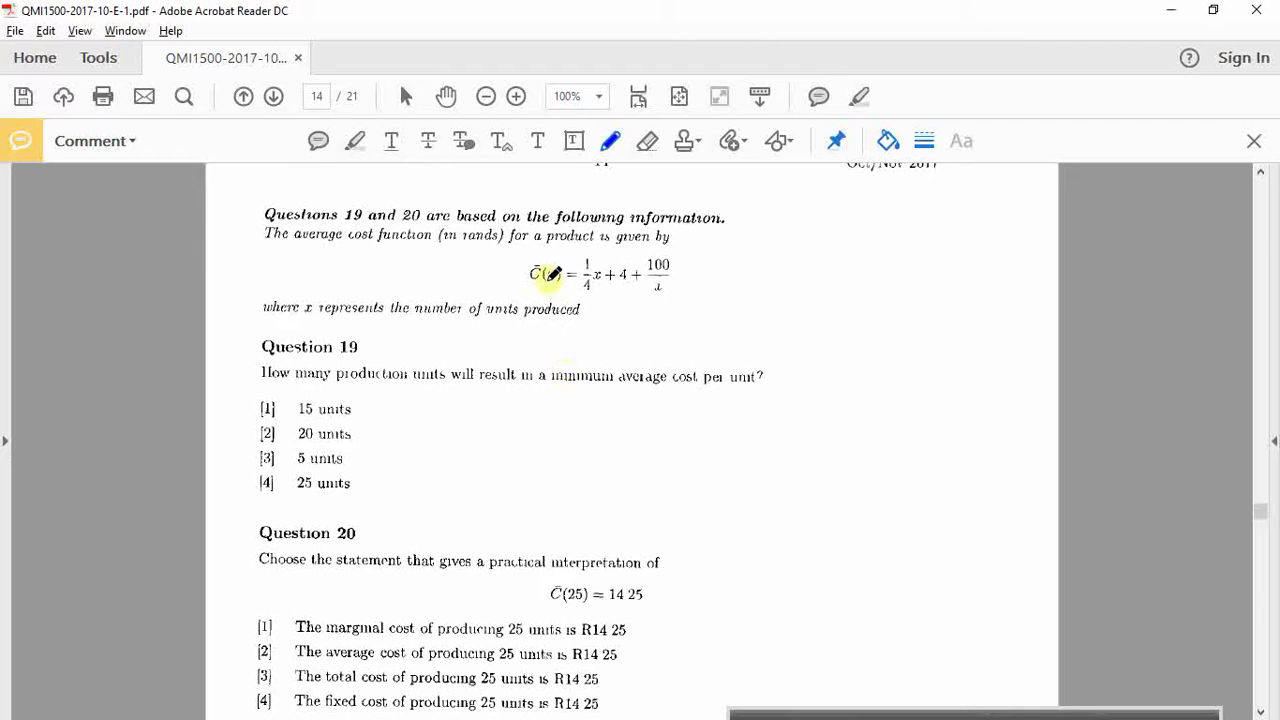
drag(536, 392, 670, 400)
scroll(678, 425, down, 1)
Step: Copy the 'derivative make it equal to zero' note from E72 into E76
key(alt+Tab)
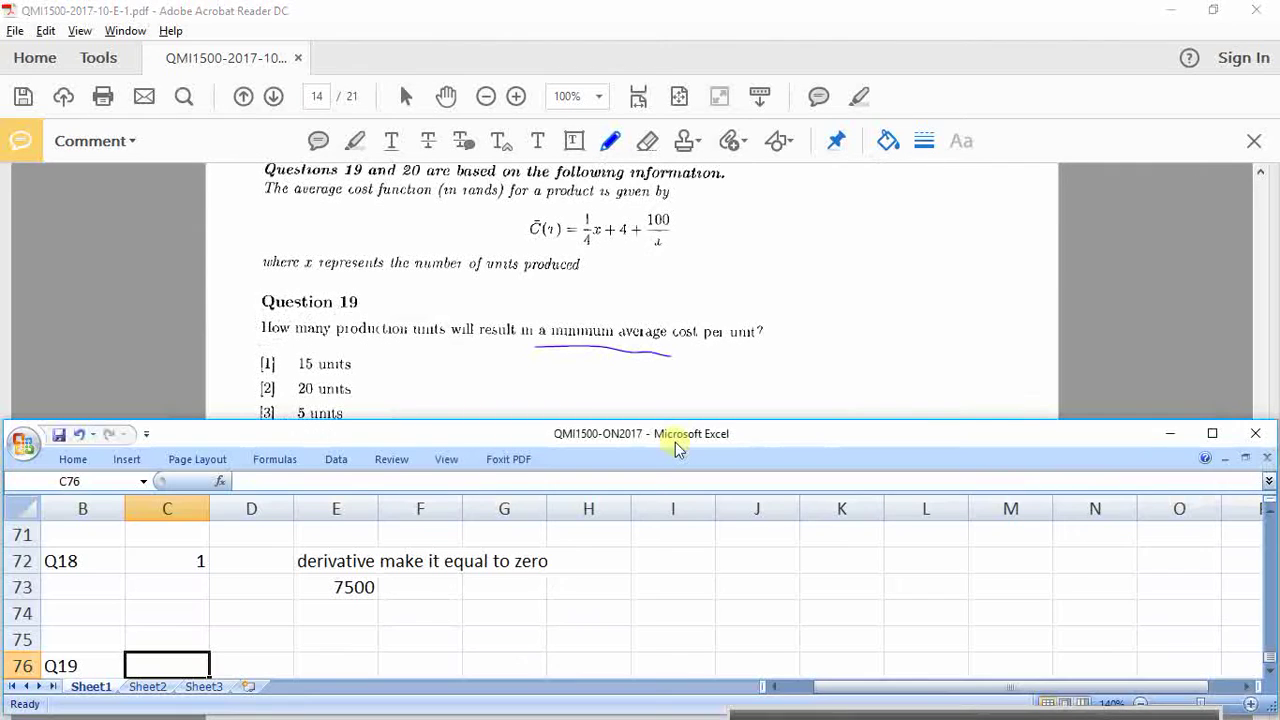
click(340, 645)
click(329, 563)
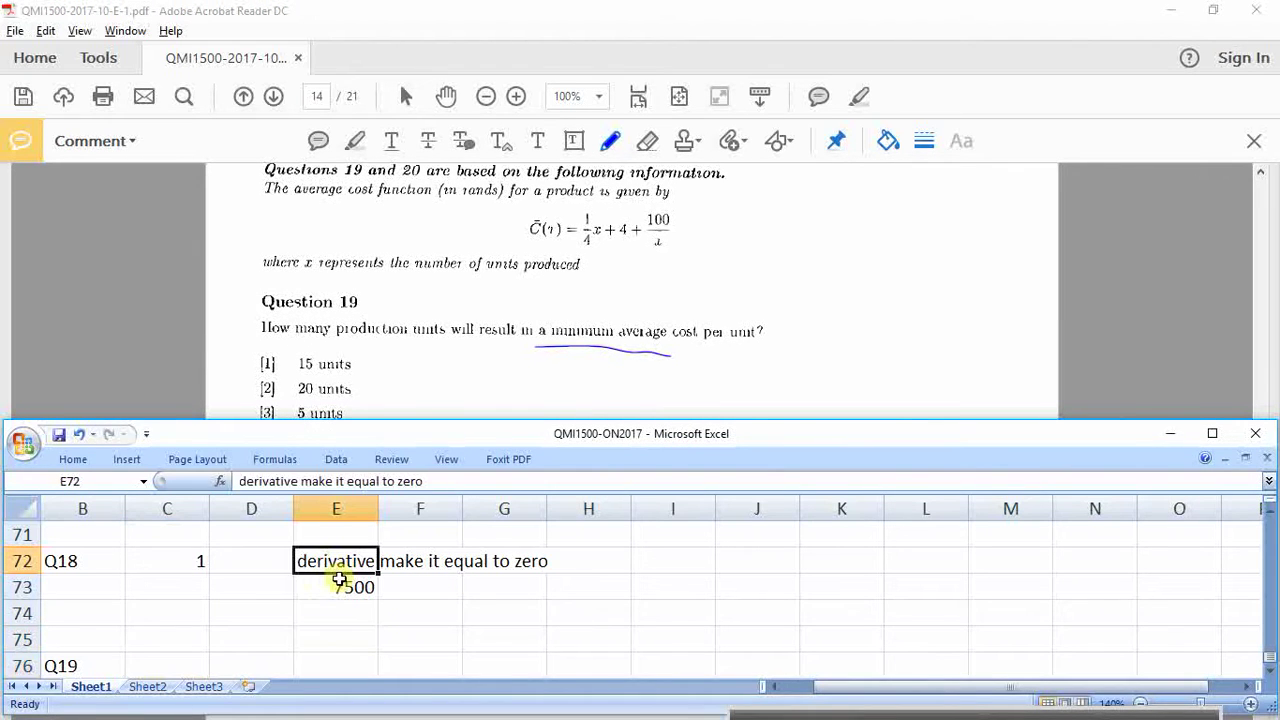
key(ctrl+c)
click(343, 660)
key(ctrl+v)
scroll(343, 651, down, 1)
click(340, 634)
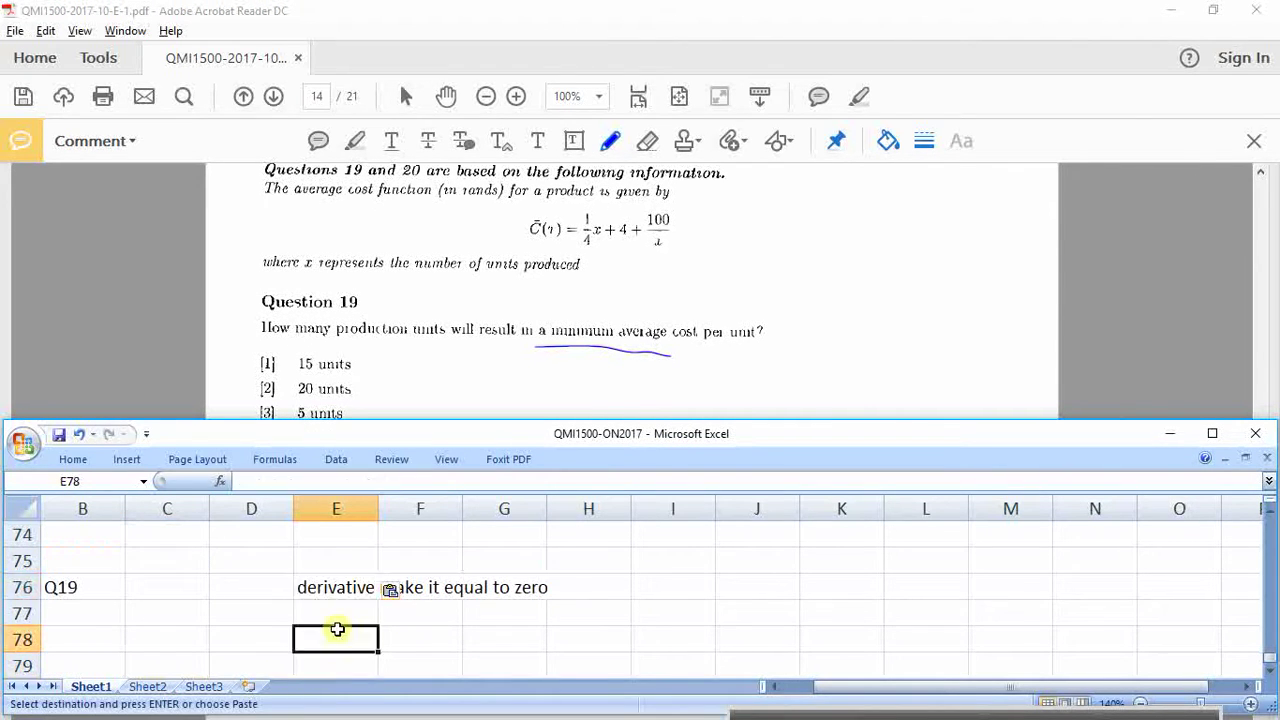
click(790, 252)
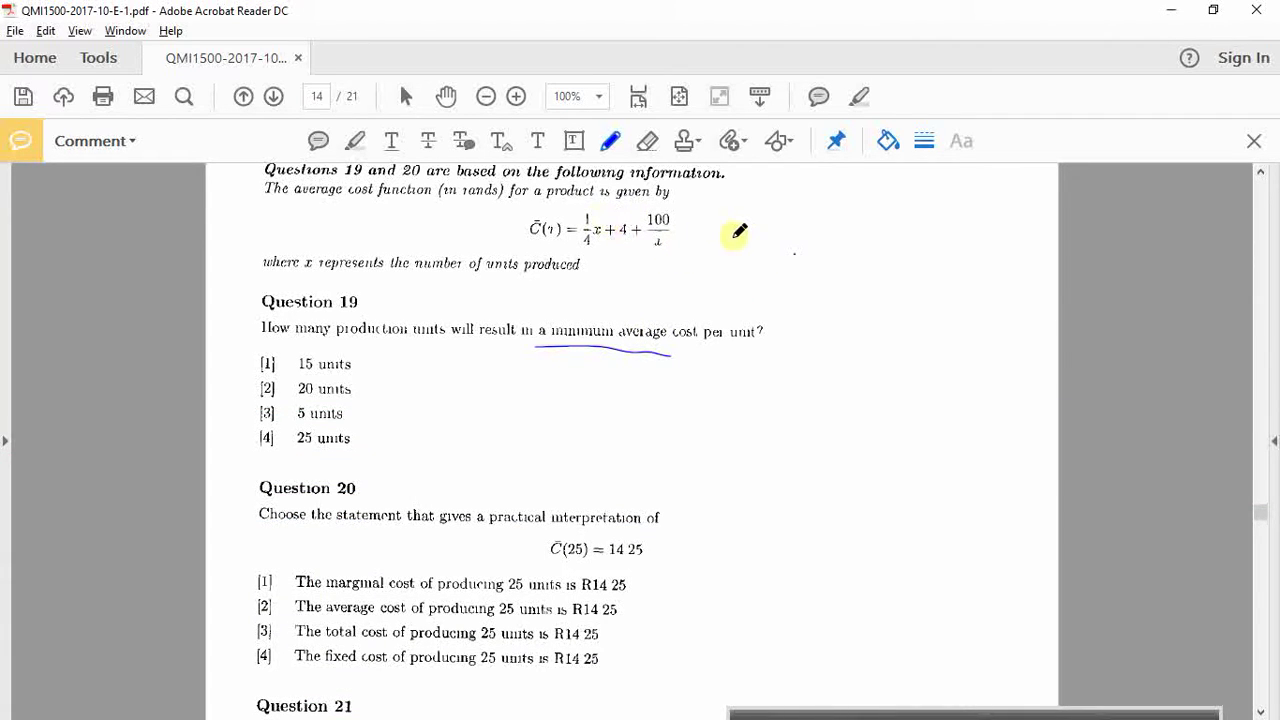
Step: Ink the derivative dy/dx = 1/4 − 100x⁻² beside the cost formula, erasing a stray plus sign
mouse_move(787, 202)
mouse_down()
mouse_move(789, 235)
mouse_move(826, 243)
mouse_move(798, 281)
mouse_up()
mouse_move(712, 220)
mouse_down()
mouse_move(716, 270)
mouse_move(728, 248)
mouse_move(676, 286)
mouse_up()
drag(697, 276, 706, 280)
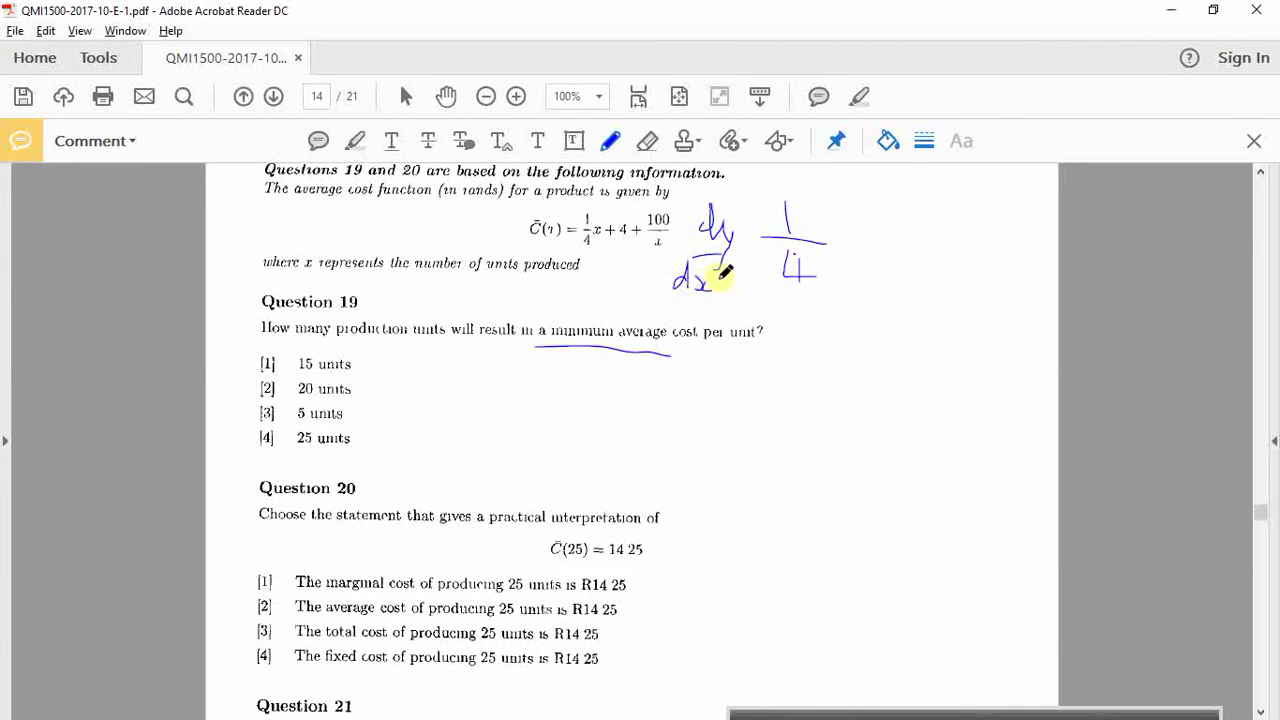
drag(851, 246, 878, 246)
mouse_move(269, 210)
mouse_down()
mouse_move(269, 228)
mouse_move(318, 215)
mouse_move(358, 225)
mouse_up()
drag(375, 205, 376, 217)
click(647, 145)
drag(850, 244, 901, 271)
click(610, 141)
drag(930, 252, 924, 256)
mouse_move(950, 250)
mouse_down()
mouse_move(944, 262)
mouse_move(958, 252)
mouse_move(1004, 272)
mouse_move(988, 285)
mouse_up()
drag(996, 232, 1036, 246)
mouse_move(756, 200)
mouse_down()
mouse_move(756, 235)
mouse_move(971, 323)
mouse_move(1047, 262)
mouse_move(945, 180)
mouse_move(766, 192)
mouse_up()
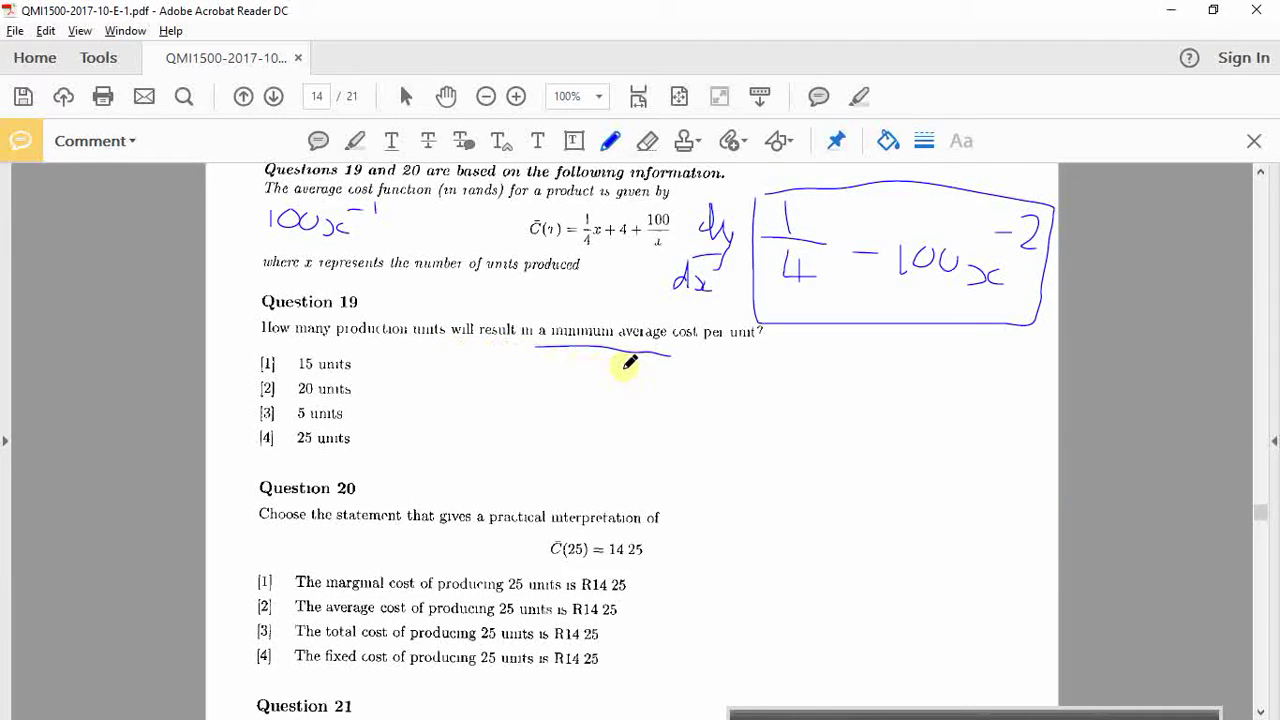
Step: Set 1/4 − 100/x² to zero and rearrange to 100/x² = 1/4
mouse_move(652, 382)
mouse_down()
mouse_move(634, 389)
mouse_move(706, 386)
mouse_up()
drag(678, 397, 708, 396)
mouse_move(758, 362)
mouse_down()
mouse_move(766, 394)
mouse_move(862, 387)
mouse_up()
mouse_move(895, 382)
mouse_down()
mouse_move(886, 388)
mouse_move(922, 401)
mouse_move(868, 430)
mouse_up()
mouse_move(885, 418)
mouse_down()
mouse_move(872, 428)
mouse_move(912, 425)
mouse_up()
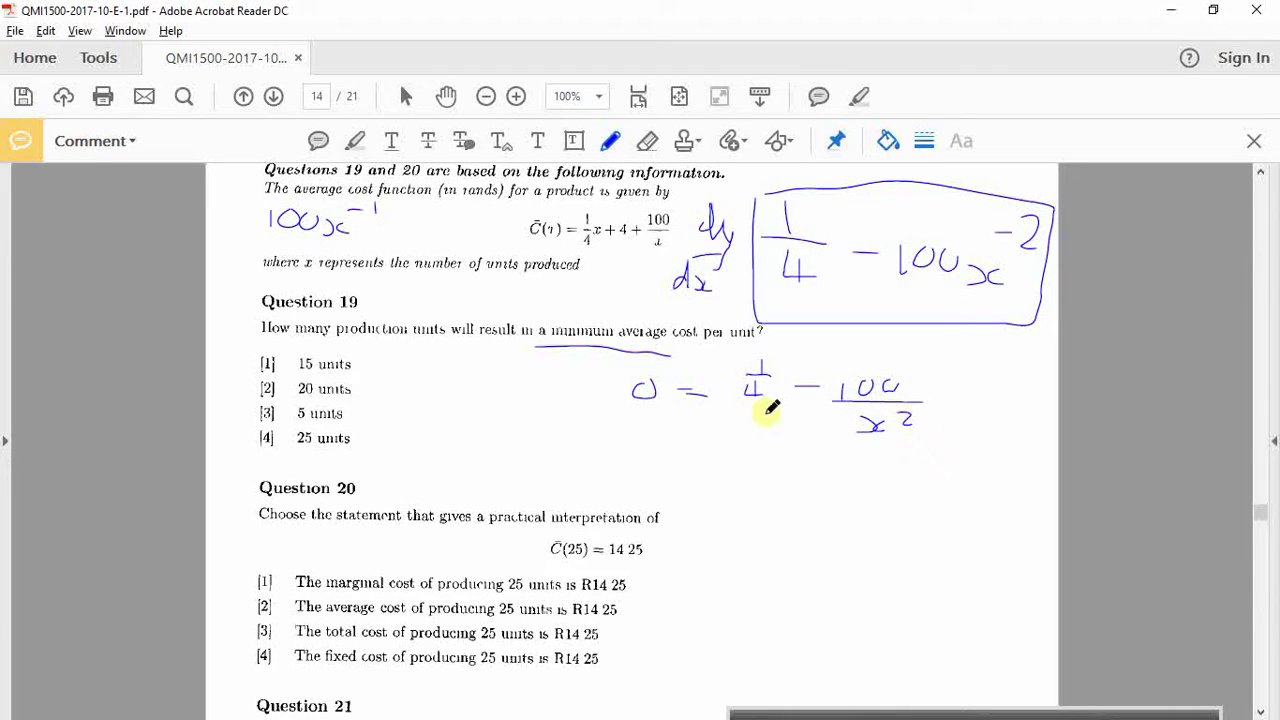
mouse_move(540, 409)
mouse_down()
mouse_move(542, 424)
mouse_move(556, 414)
mouse_up()
drag(584, 411, 598, 436)
mouse_move(522, 459)
mouse_down()
mouse_move(550, 472)
mouse_move(660, 453)
mouse_up()
drag(632, 462, 664, 462)
mouse_move(752, 423)
mouse_down()
mouse_move(784, 449)
mouse_move(763, 477)
mouse_up()
drag(753, 466, 752, 485)
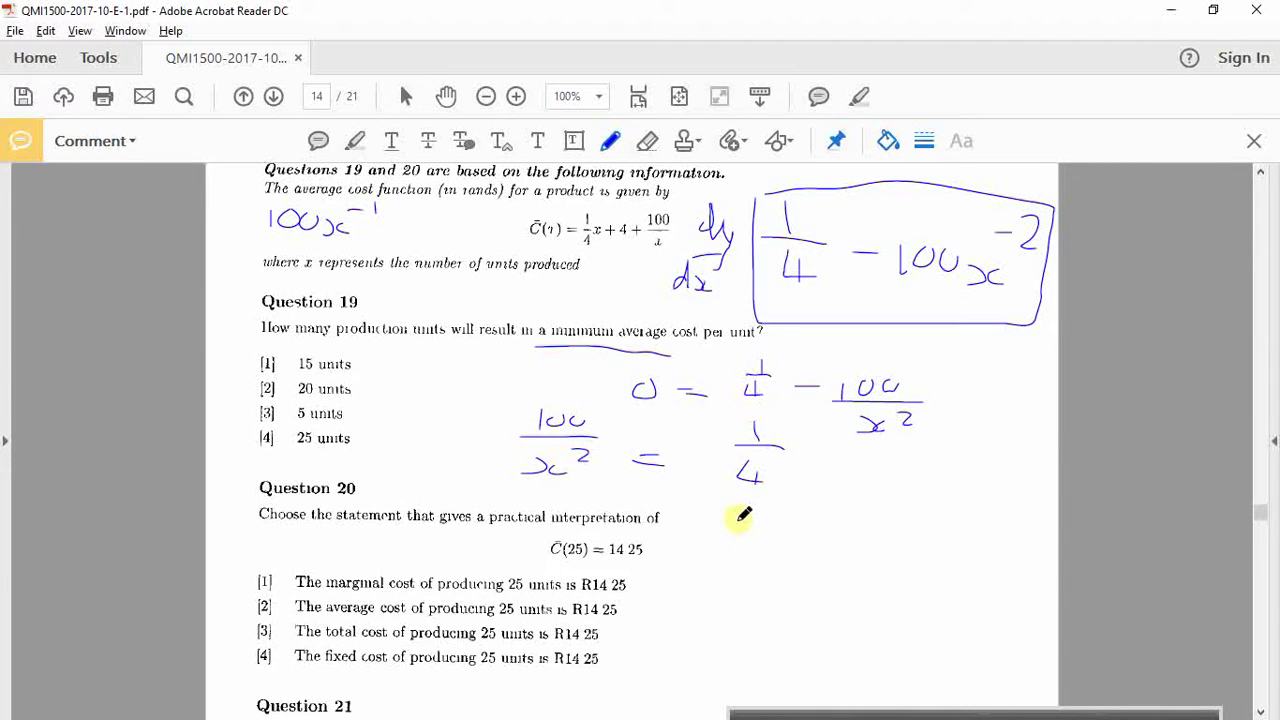
Step: Solve 400 = x² to 20 = x and circle option [2] for Question 19
drag(731, 527, 787, 538)
drag(746, 551, 785, 550)
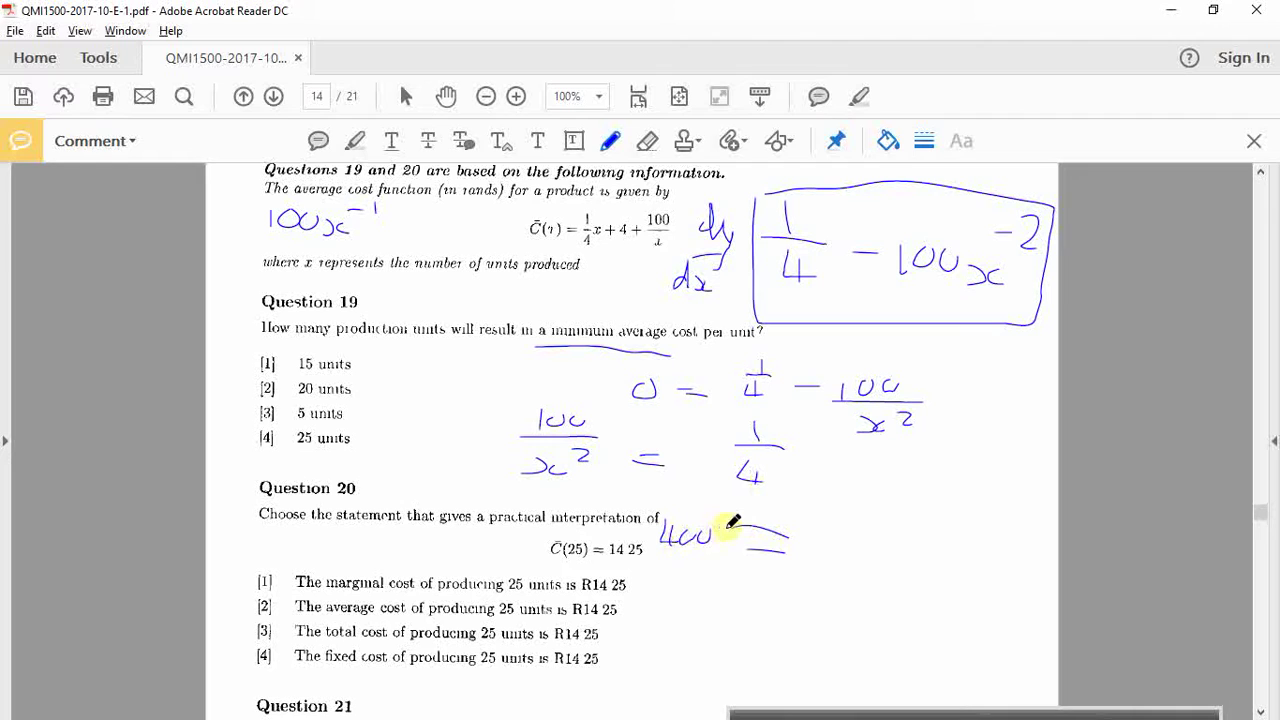
drag(822, 522, 838, 550)
mouse_move(856, 522)
mouse_down()
mouse_move(842, 550)
mouse_move(890, 527)
mouse_up()
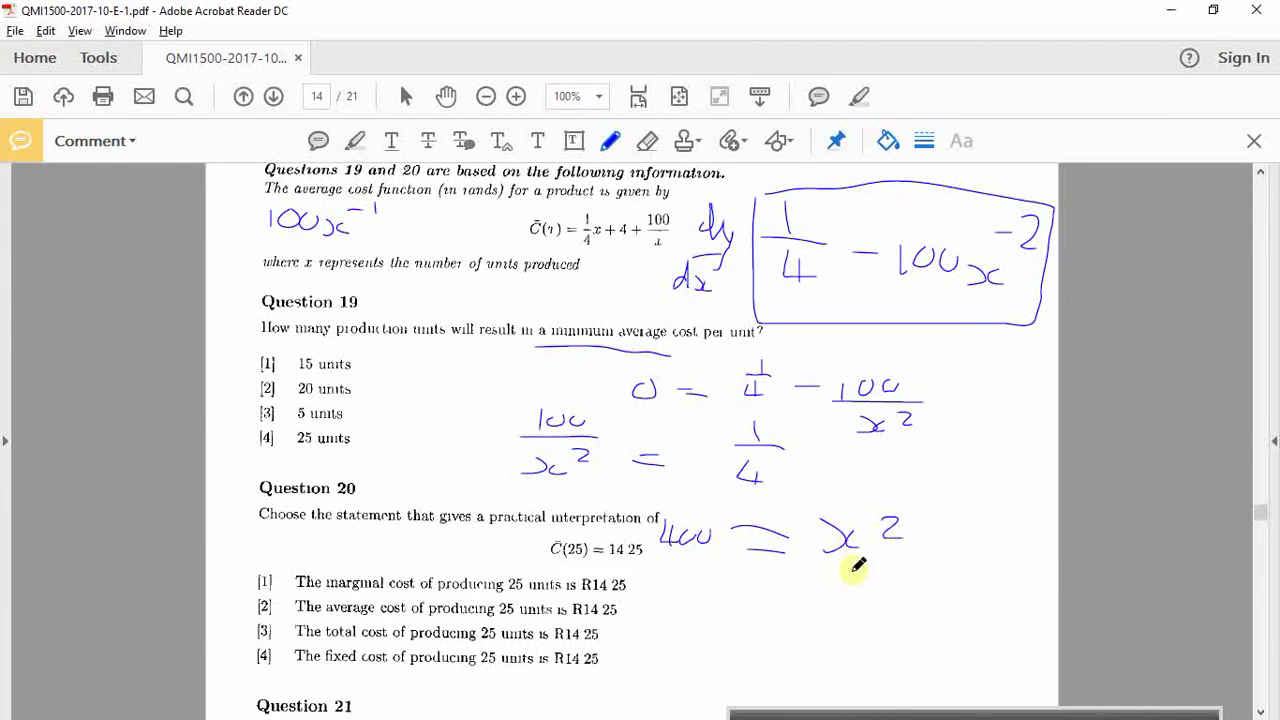
drag(842, 585, 851, 602)
drag(878, 584, 882, 604)
drag(797, 587, 781, 589)
mouse_move(699, 583)
mouse_down()
mouse_move(720, 598)
mouse_move(738, 586)
mouse_up()
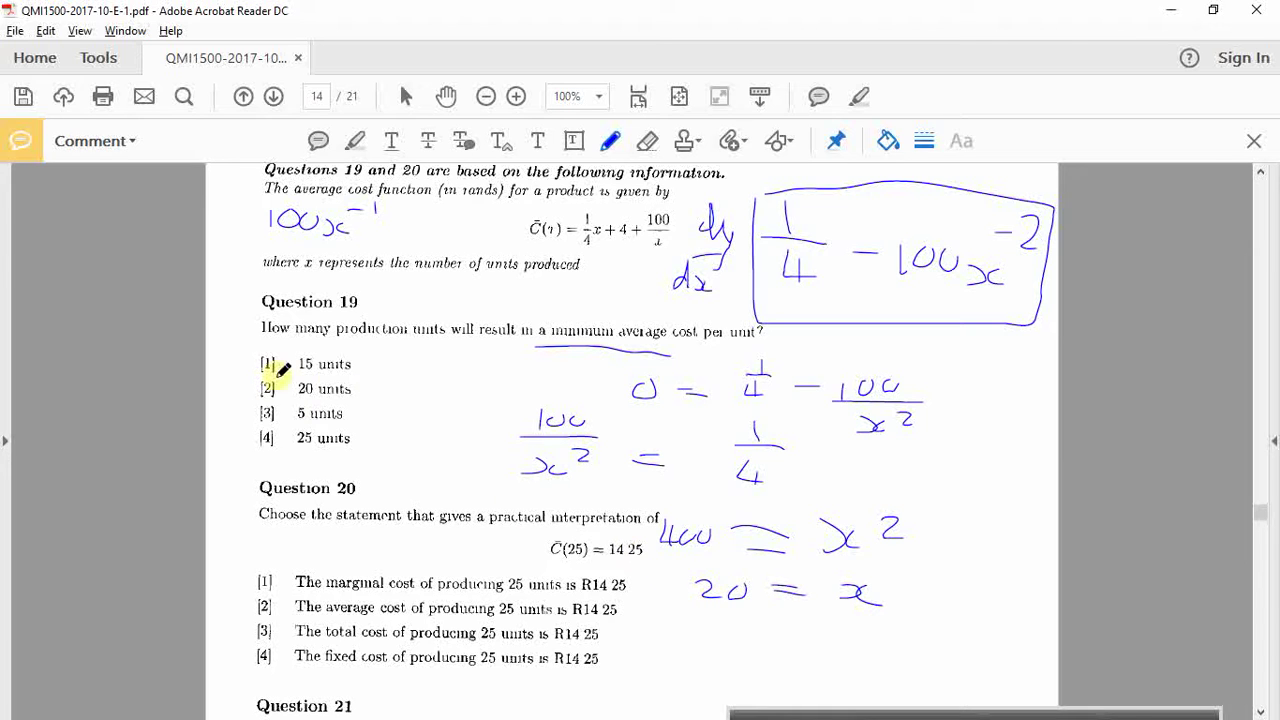
mouse_move(350, 380)
mouse_down()
mouse_move(240, 388)
mouse_move(362, 384)
mouse_up()
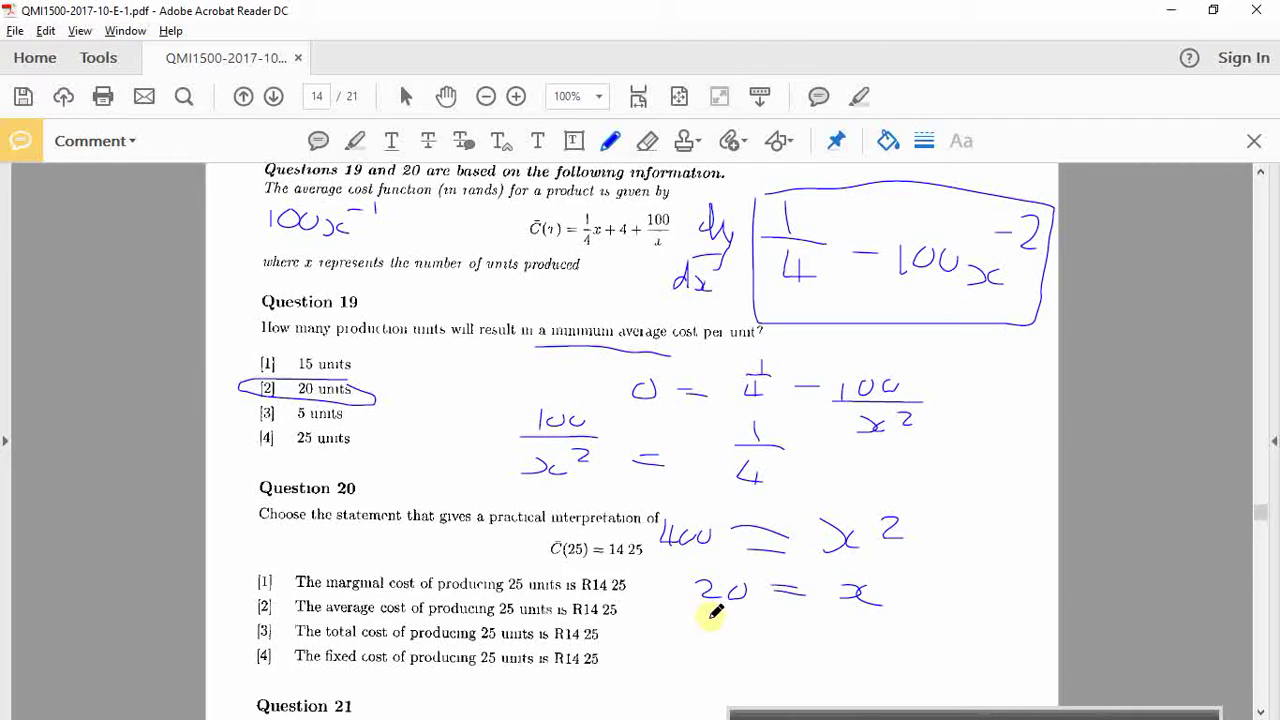
Step: Log answer 2 for Q19 in Excel and label the next row Q20
key(alt+Tab)
click(158, 586)
text(2)
key(Return)
click(90, 655)
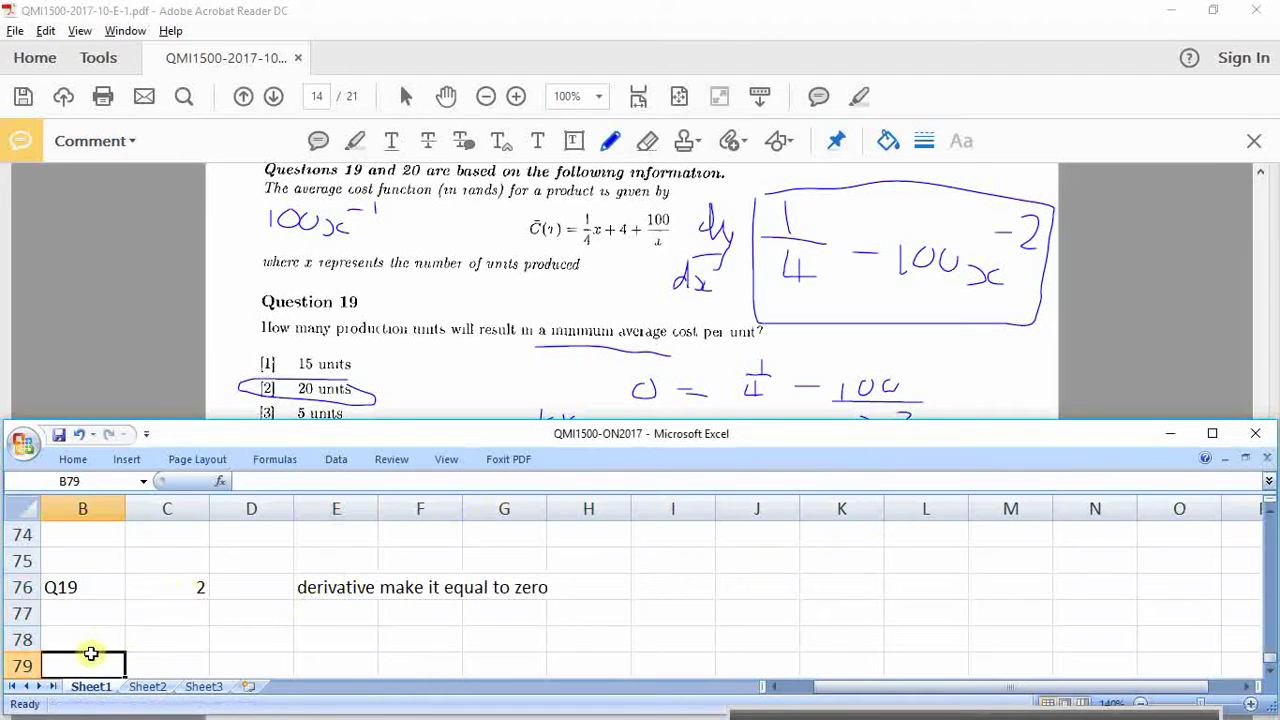
text(Q20)
click(175, 666)
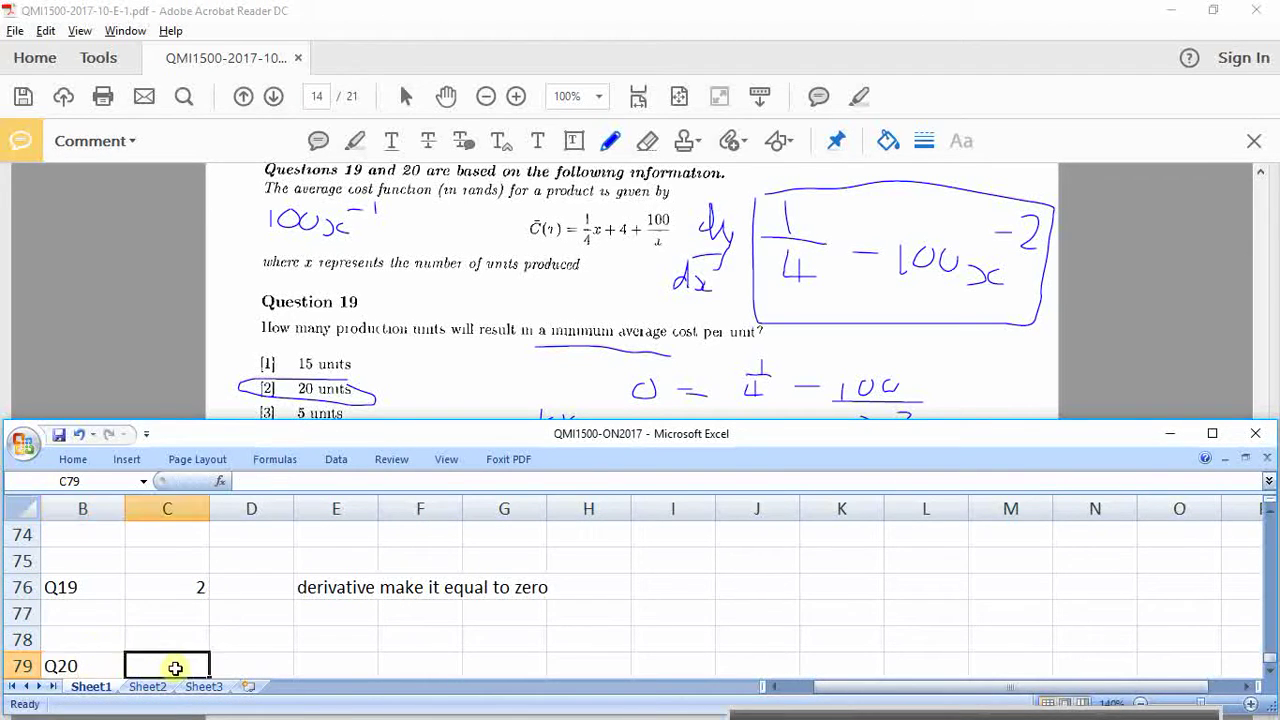
scroll(175, 666, down, 1)
click(431, 332)
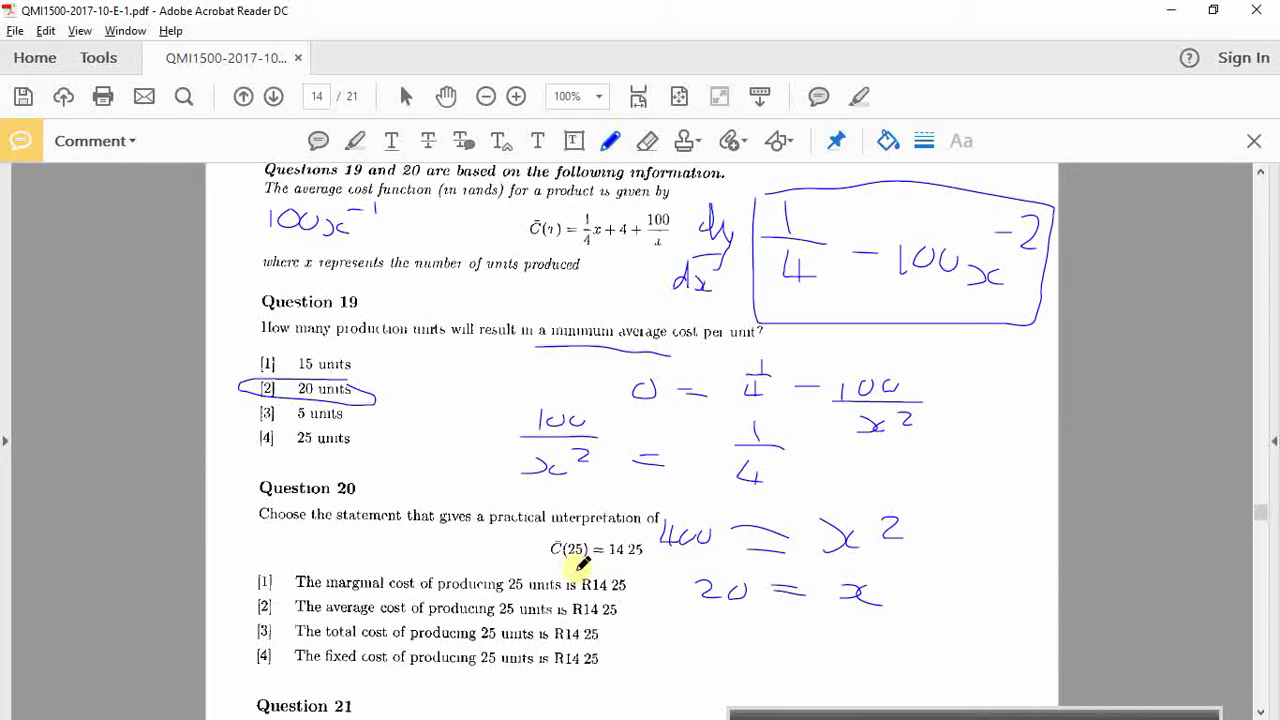
Step: Circle C̄, box 14 25, underline 'in rands' and the x definition, and circle option [2]
mouse_move(573, 566)
mouse_down()
mouse_move(572, 552)
mouse_move(543, 558)
mouse_move(562, 536)
mouse_up()
mouse_move(566, 205)
mouse_down()
mouse_move(512, 236)
mouse_move(565, 212)
mouse_up()
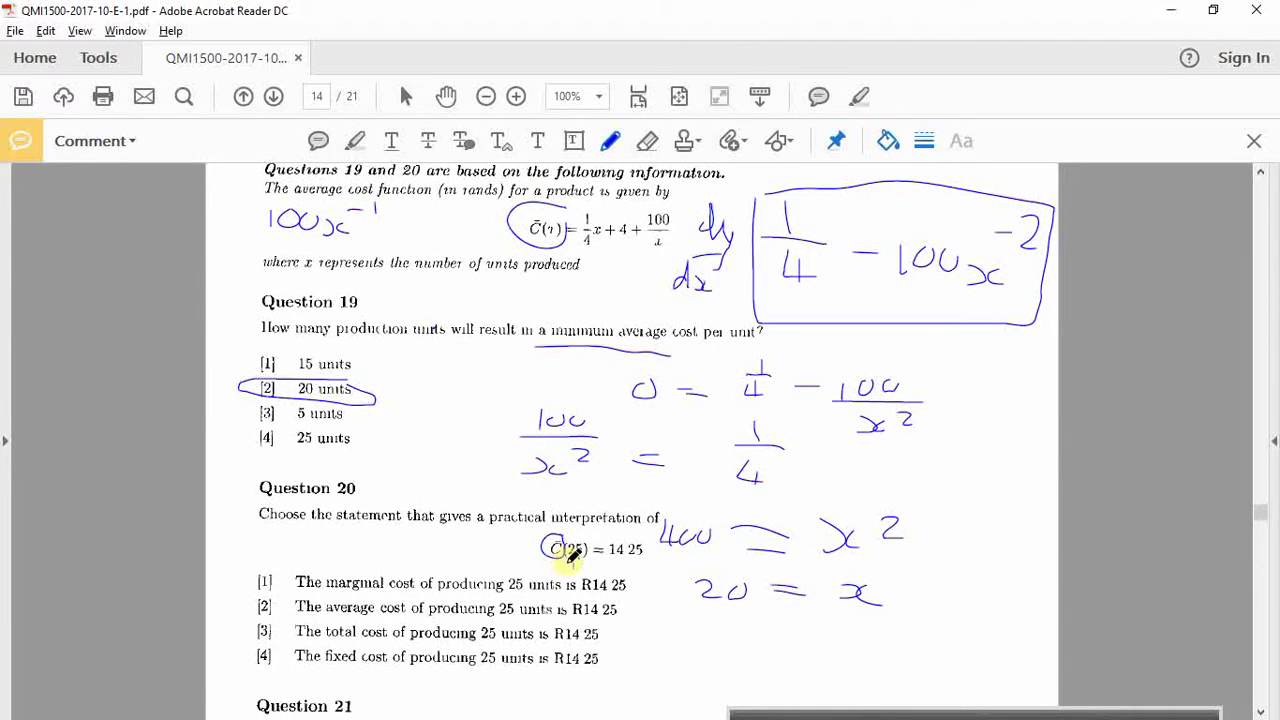
drag(573, 567, 573, 555)
drag(448, 201, 488, 201)
mouse_move(648, 531)
mouse_down()
mouse_move(609, 560)
mouse_move(650, 545)
mouse_move(608, 527)
mouse_move(604, 562)
mouse_up()
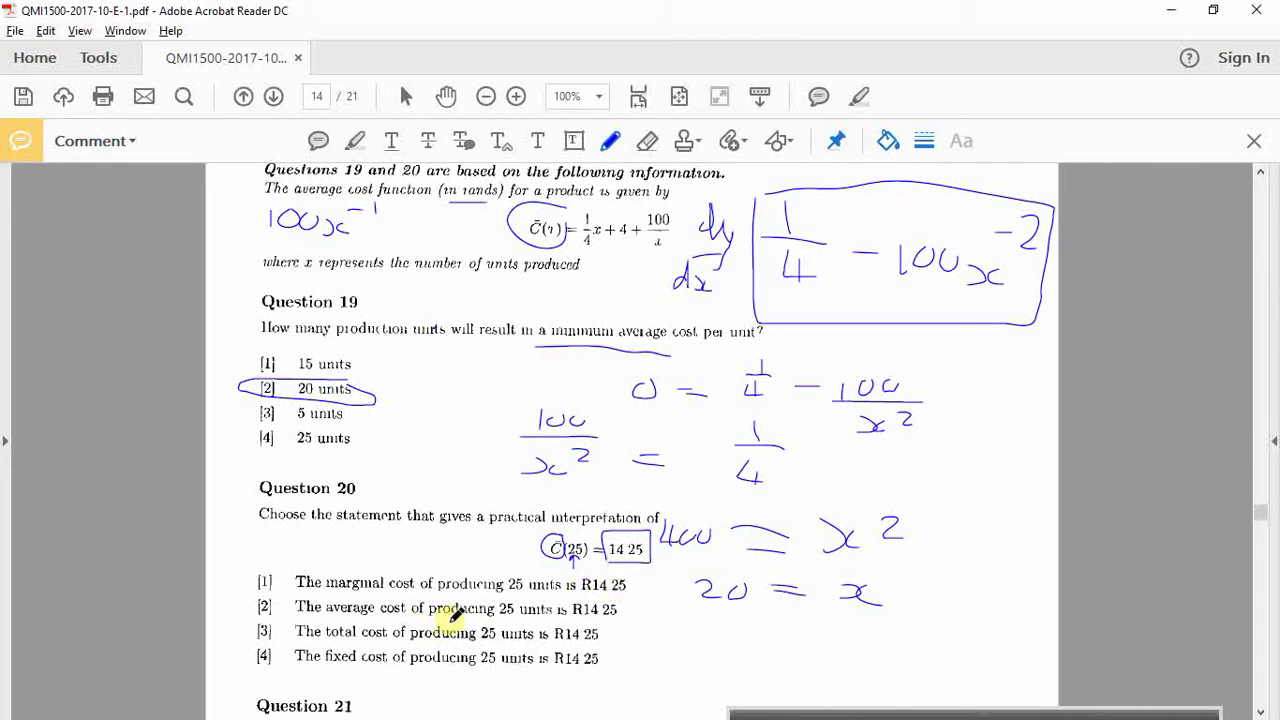
drag(300, 279, 555, 281)
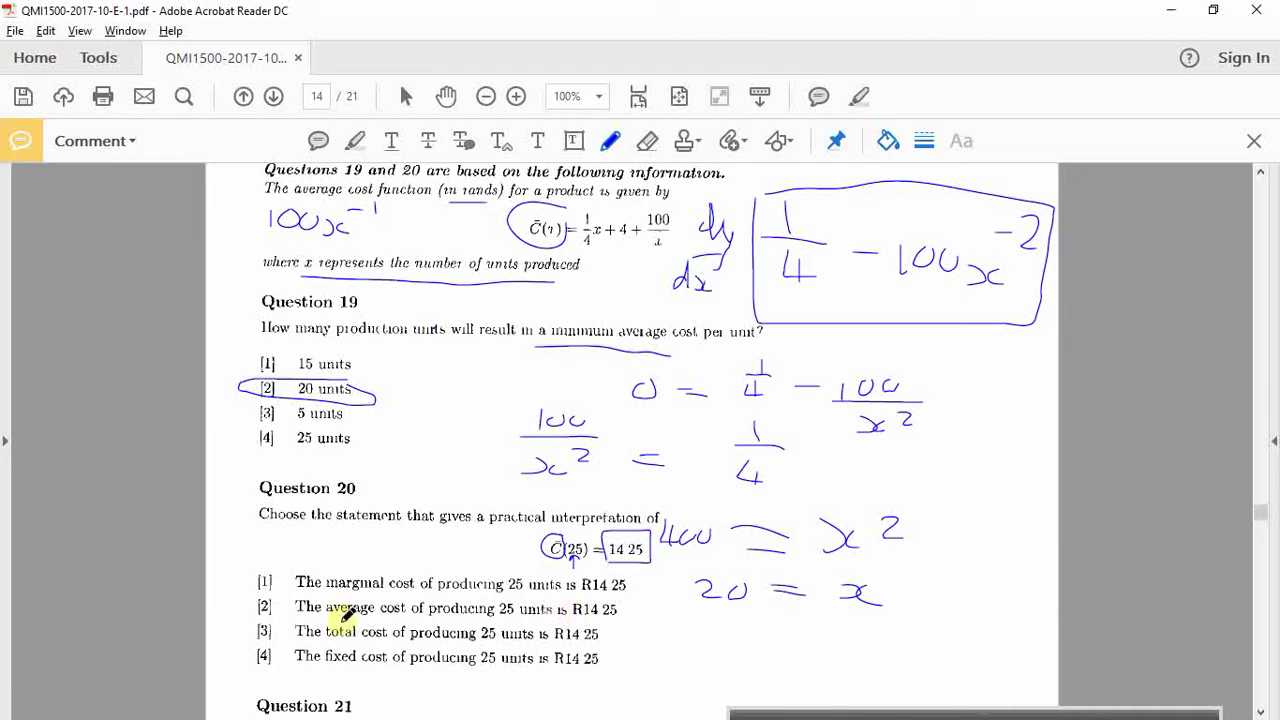
mouse_move(284, 596)
mouse_down()
mouse_move(268, 616)
mouse_move(290, 600)
mouse_up()
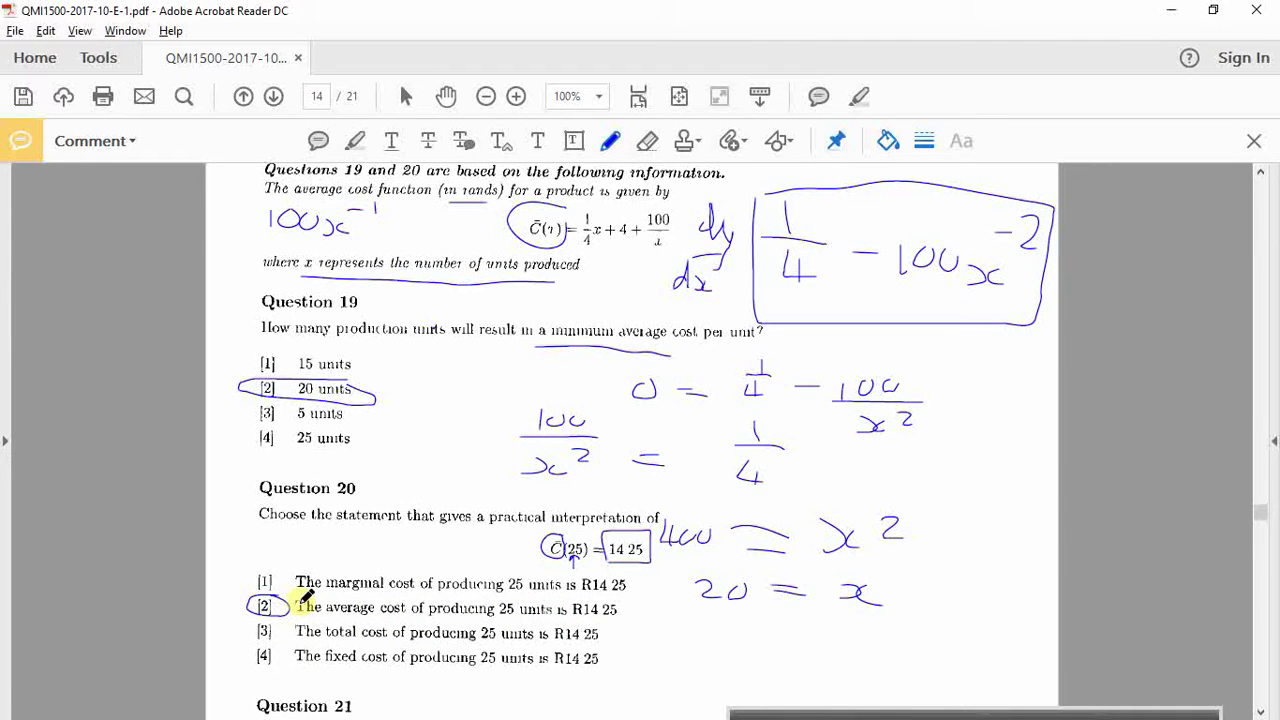
Step: Log answer 2 for Q20 and label cell B82 as Q21
key(alt+Tab)
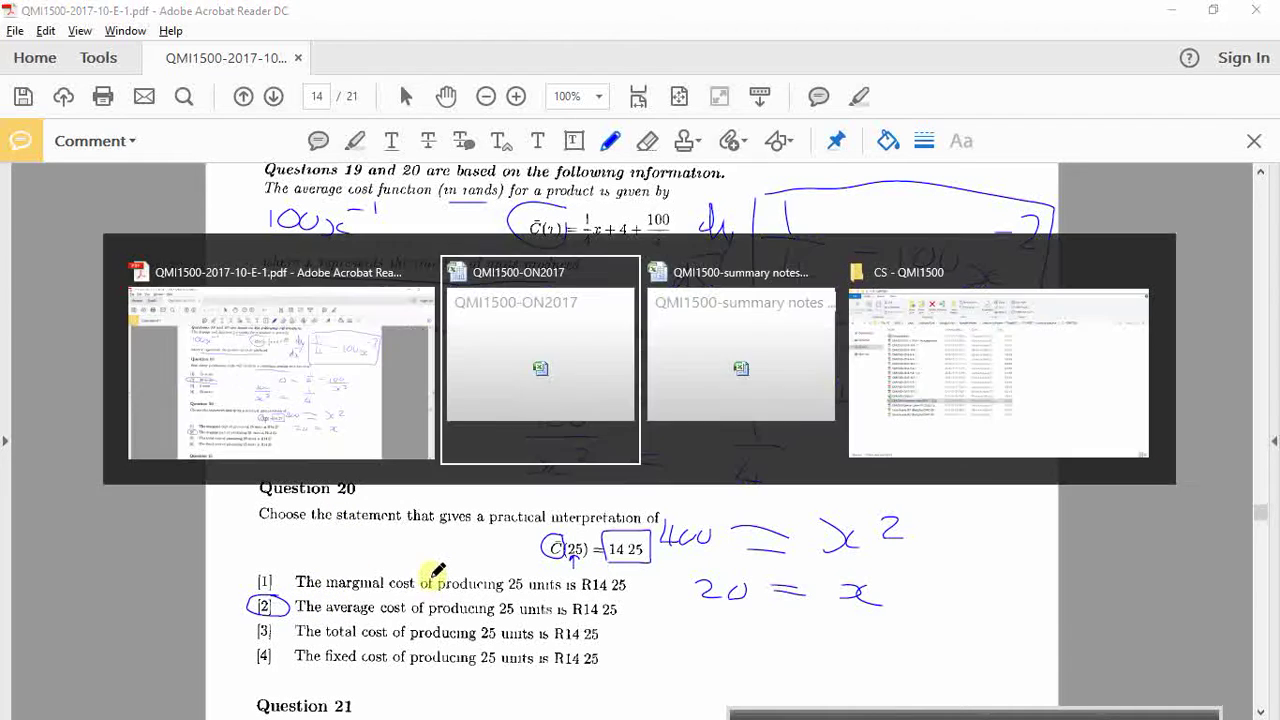
text(2)
key(Return)
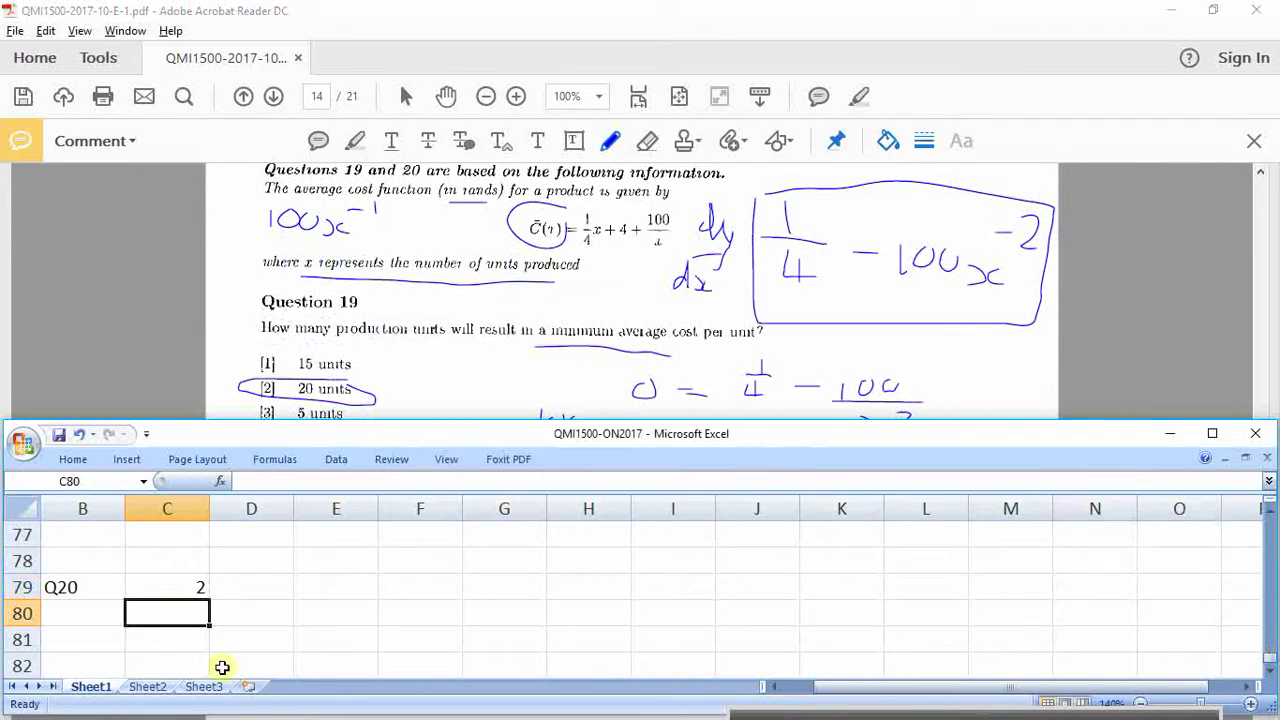
click(104, 664)
text(Q21)
key(Tab)
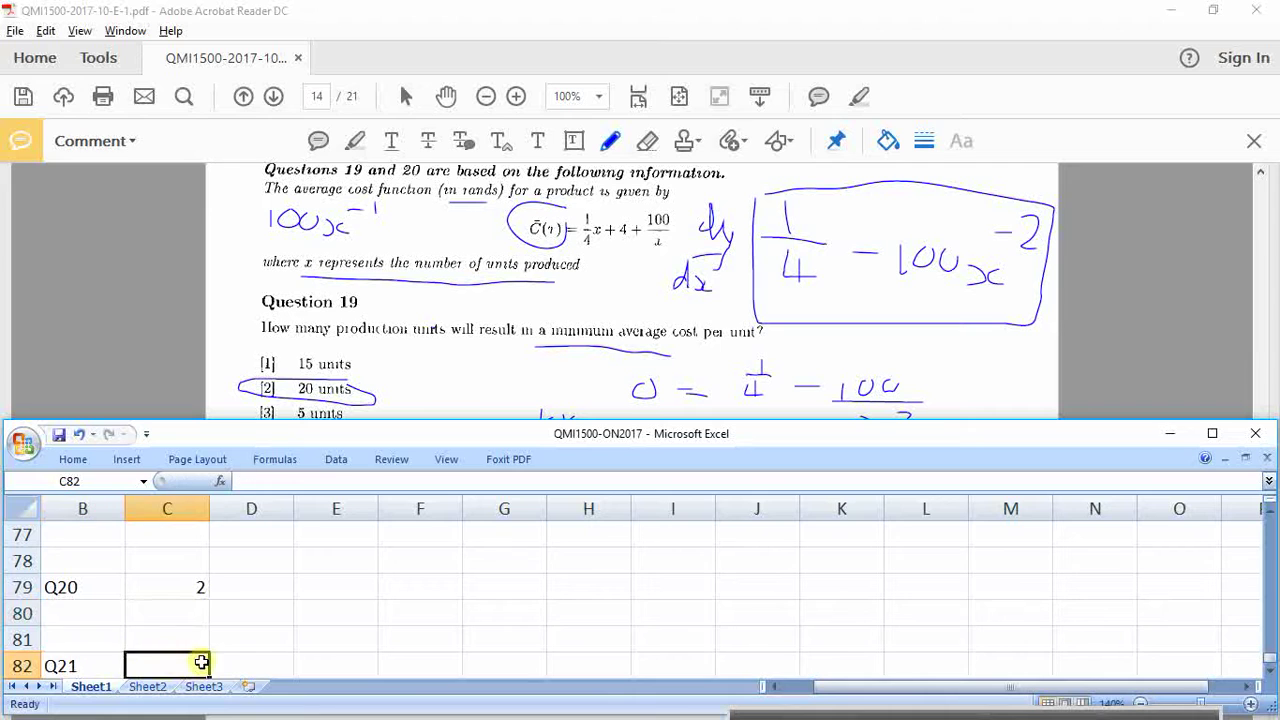
Step: Scroll the exam PDF down to Questions 21 and 22
scroll(297, 577, down, 1)
click(400, 366)
scroll(414, 442, down, 8)
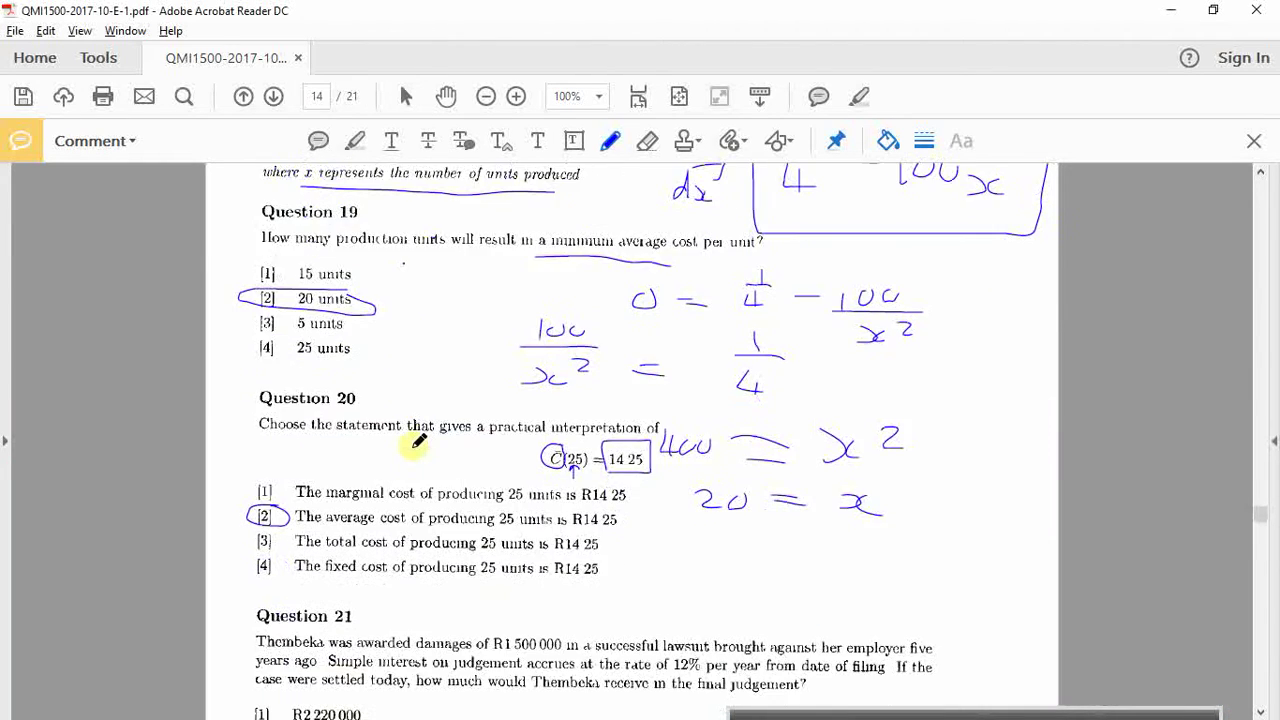
scroll(418, 442, down, 2)
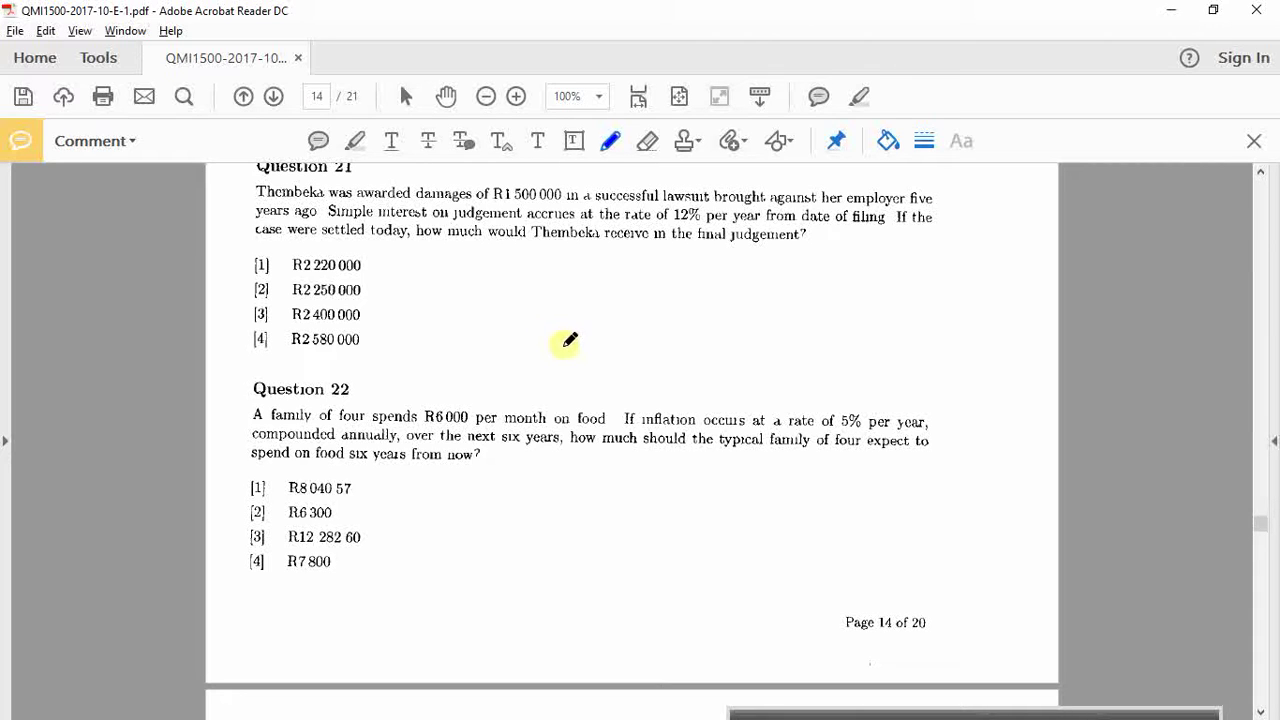
Step: Type the Q21 working 'P = 1500000/(1 + 0,12*5) =' into E82
key(alt+Tab)
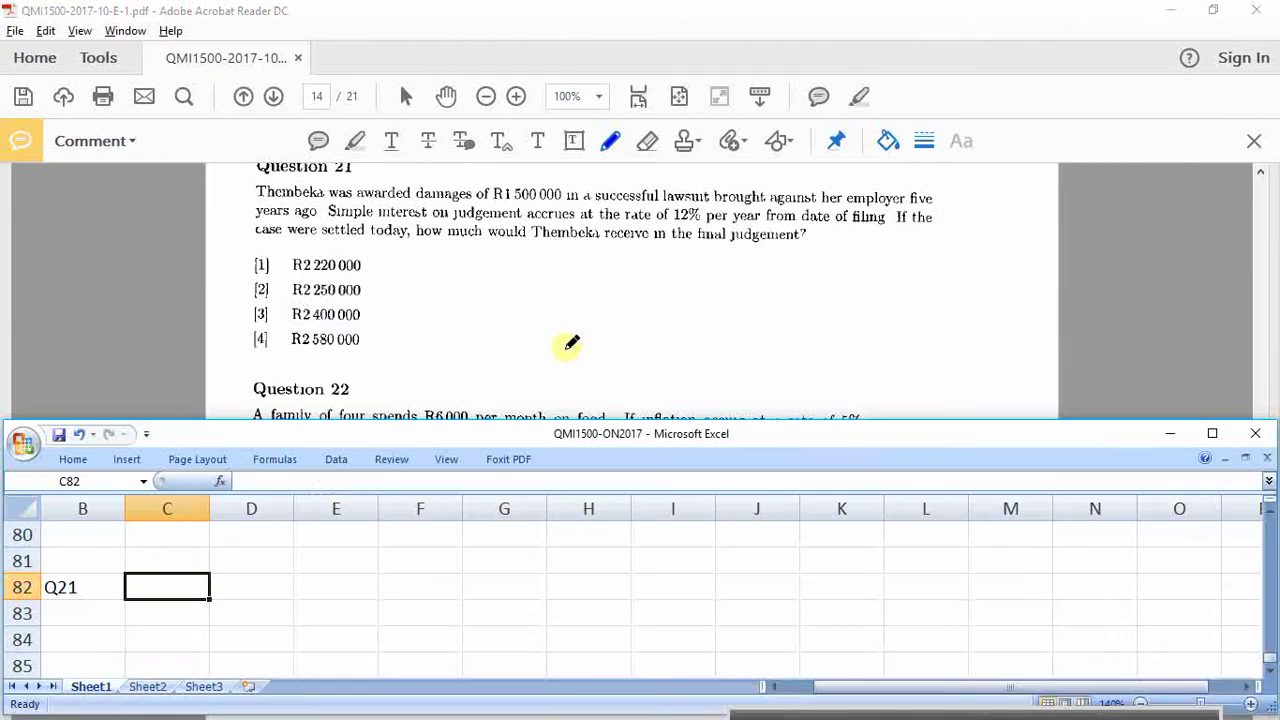
click(359, 575)
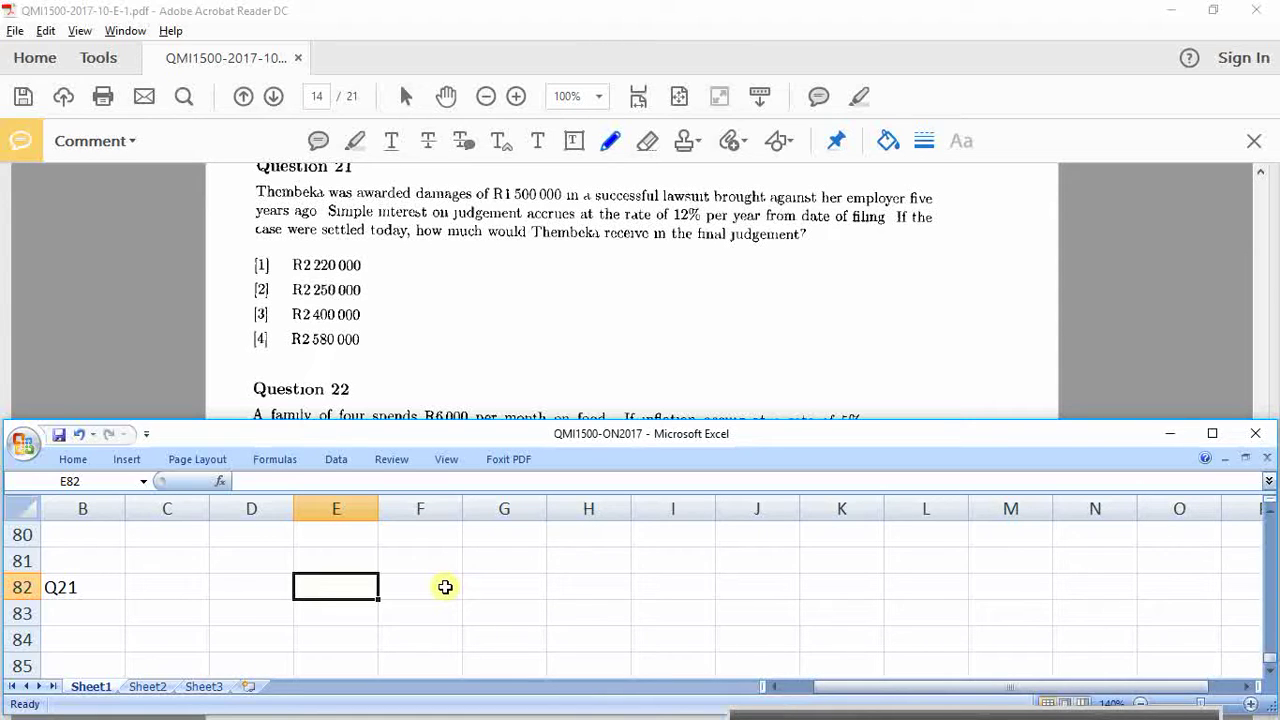
text(P = )
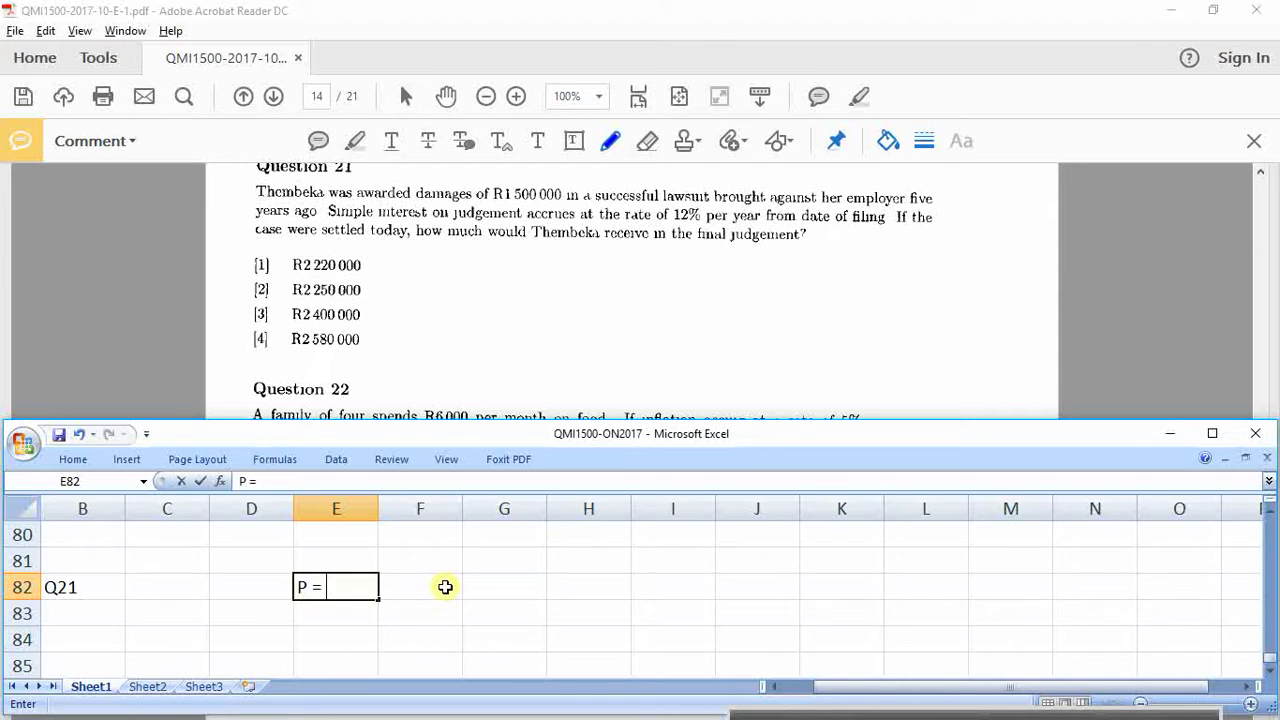
text(1500000/()
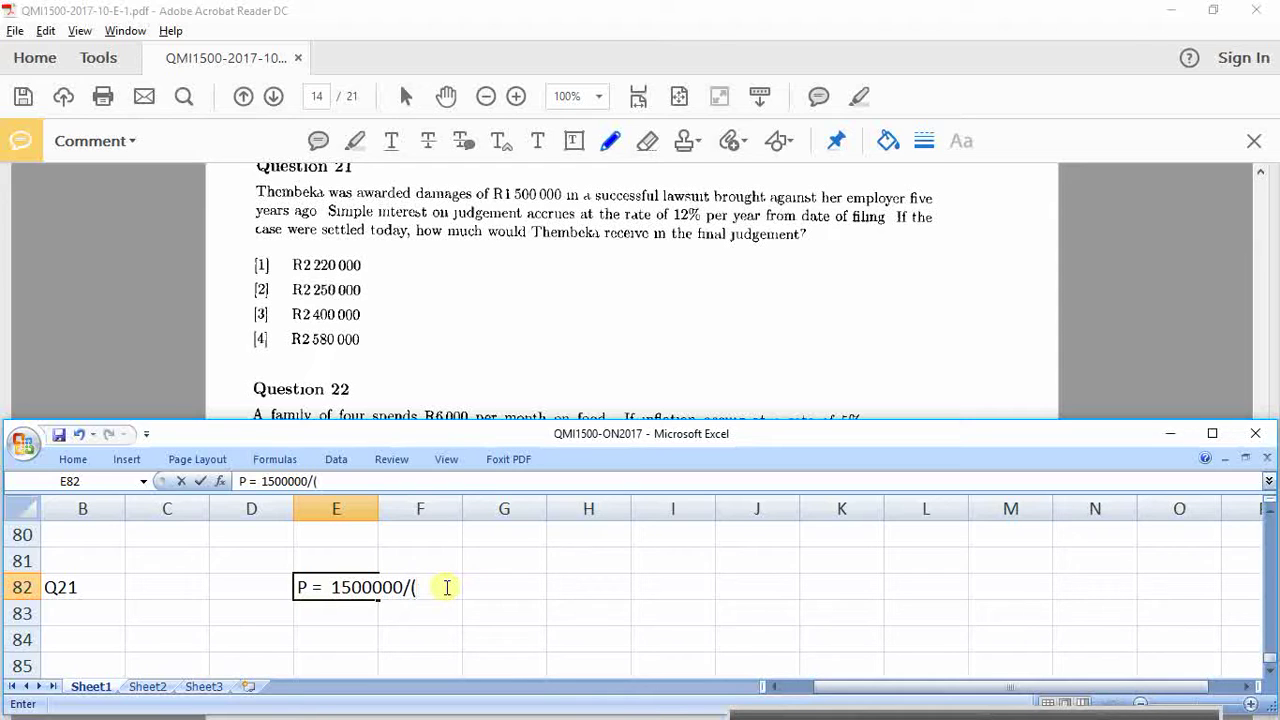
text(1 + 0,12*)
text(5)
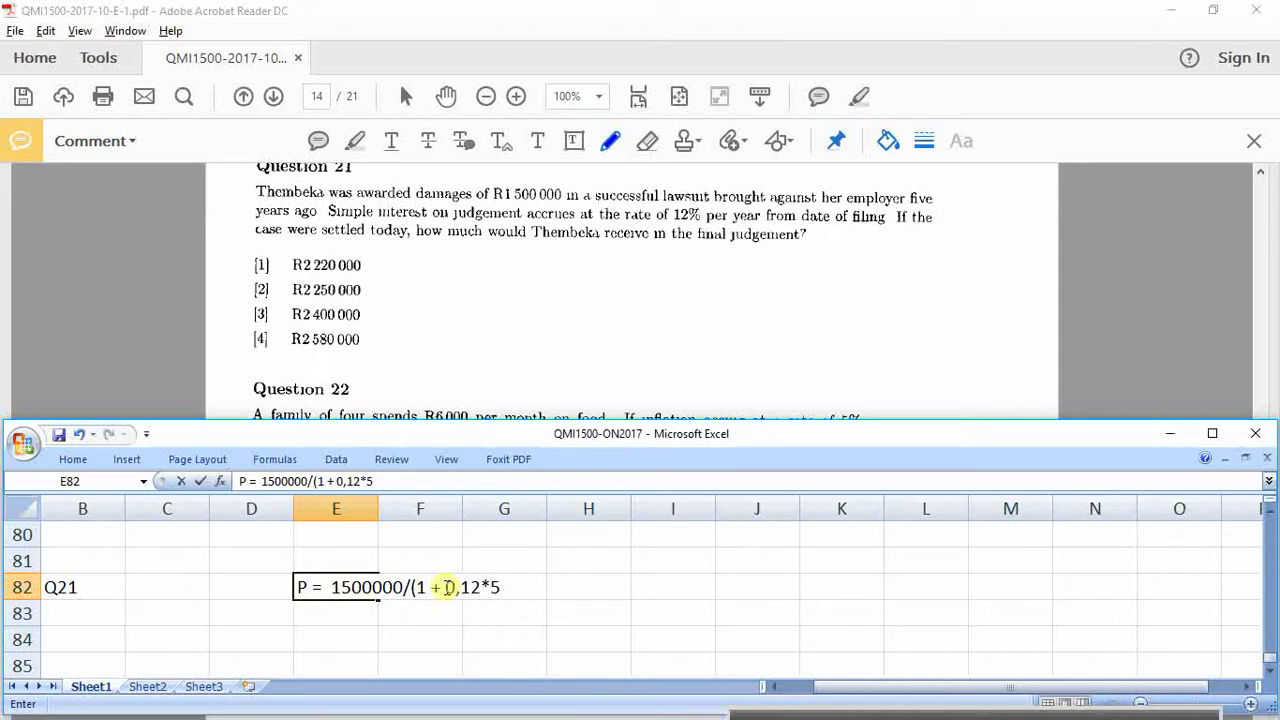
text() =)
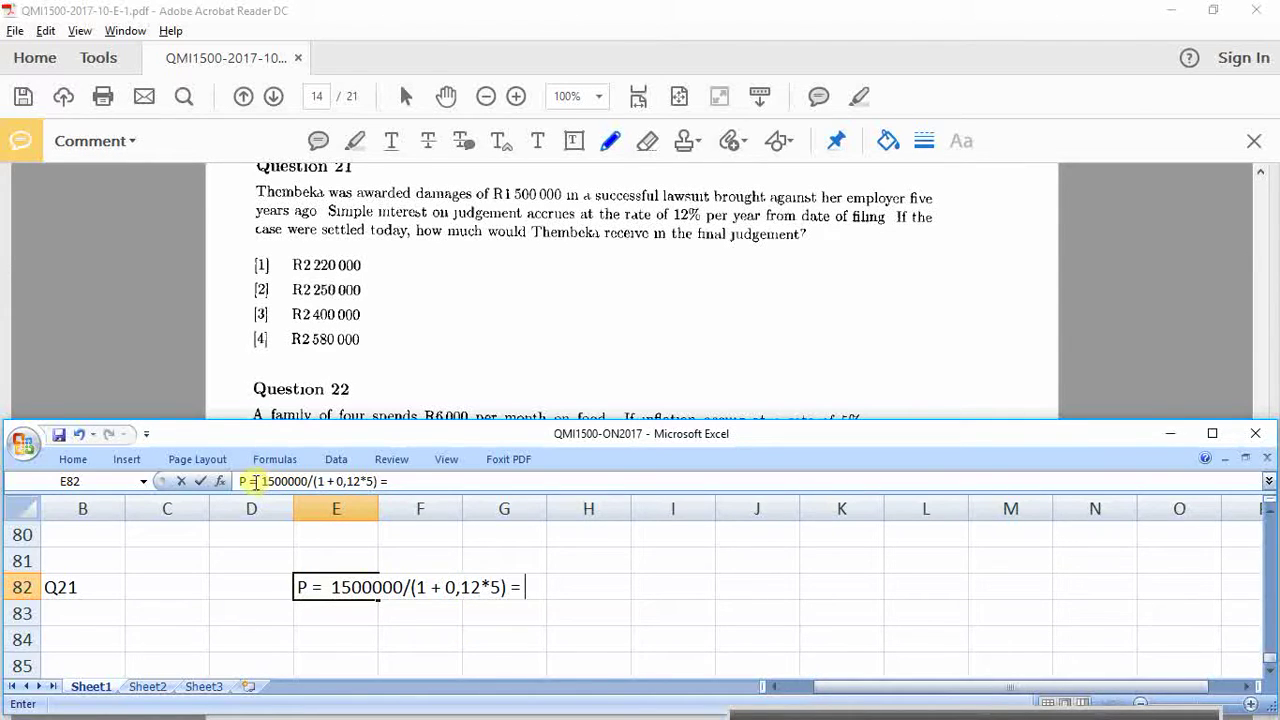
Step: Paste the expression into H82 as a formula, computing 937500
drag(249, 481, 422, 489)
key(ctrl+c)
key(Return)
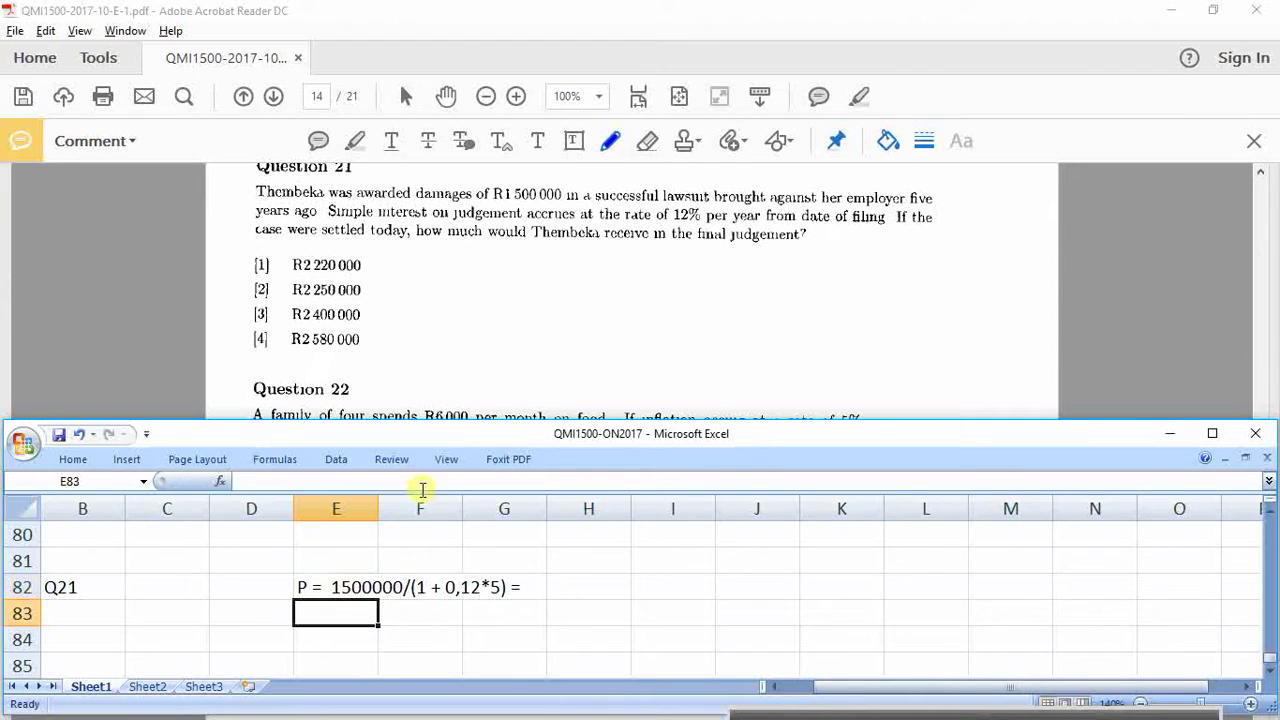
key(Up)
key(Right)
key(Right)
key(Right)
text(=)
key(ctrl+v)
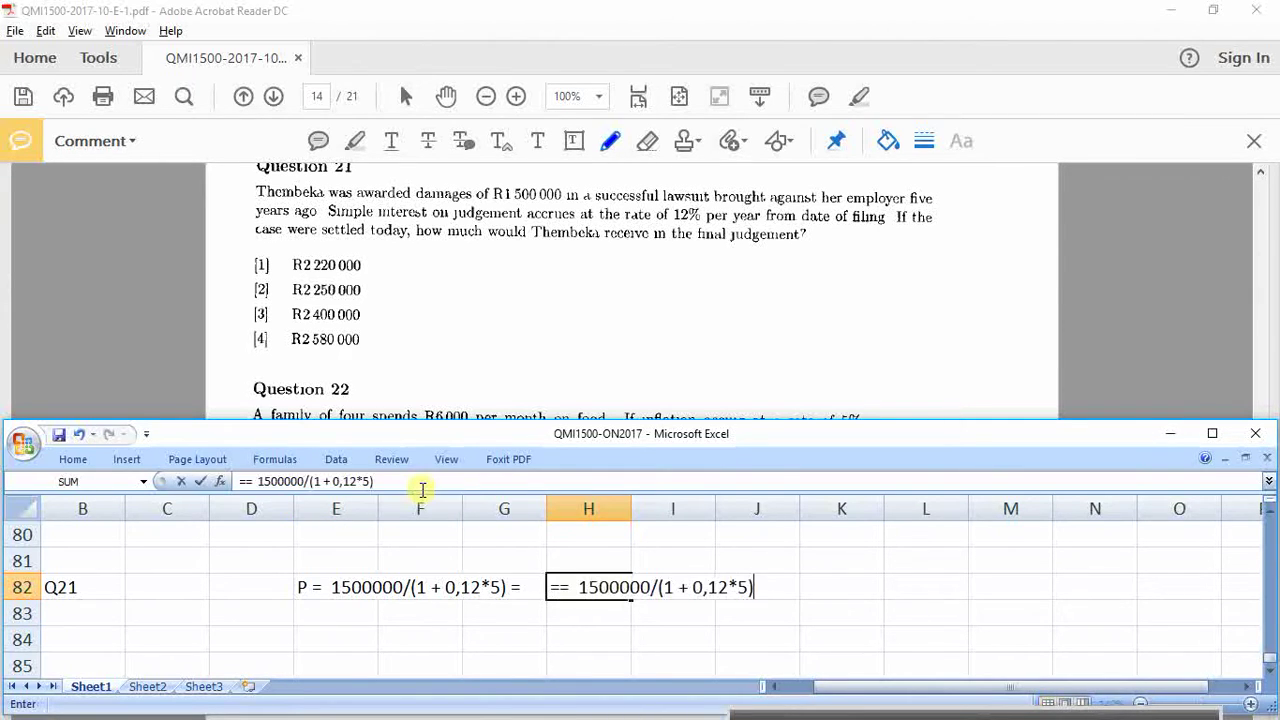
key(Return)
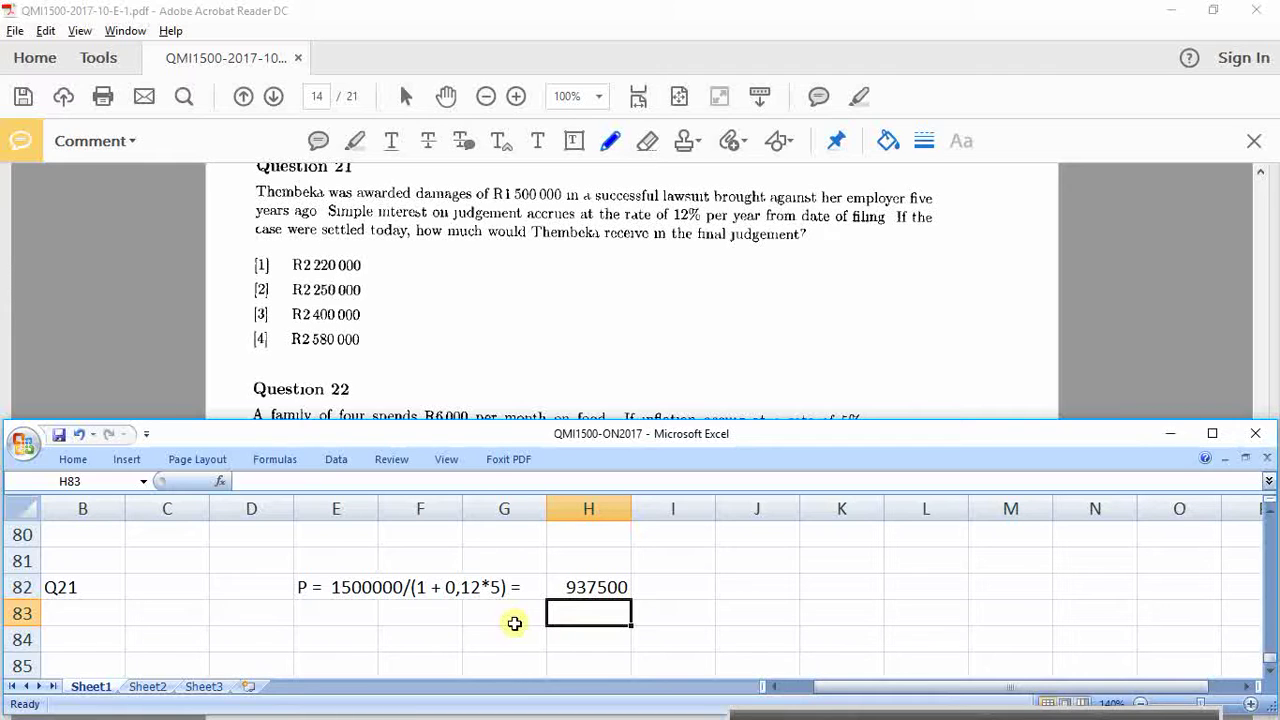
Step: Add Q21 timeline labels T0, 'T 5 years' and NOW above the working
click(767, 560)
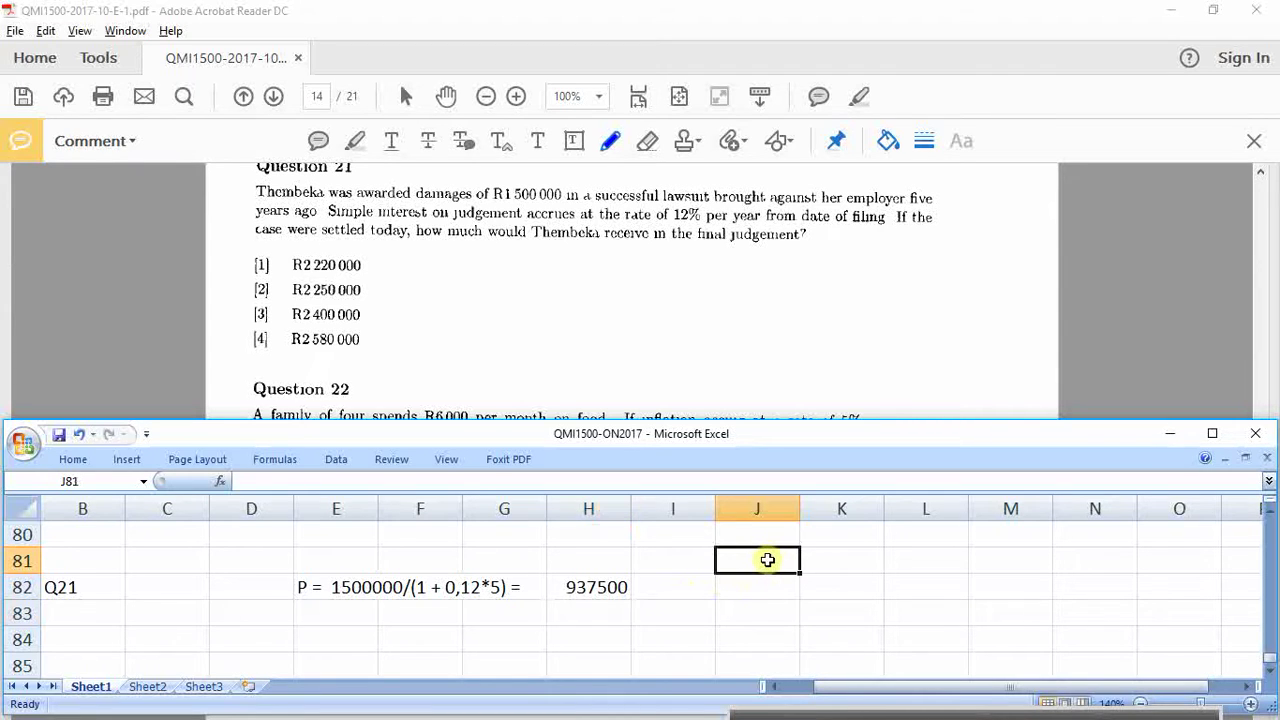
text(Y)
key(BackSpace)
text(T0)
key(Tab)
key(Tab)
text(T 5 years)
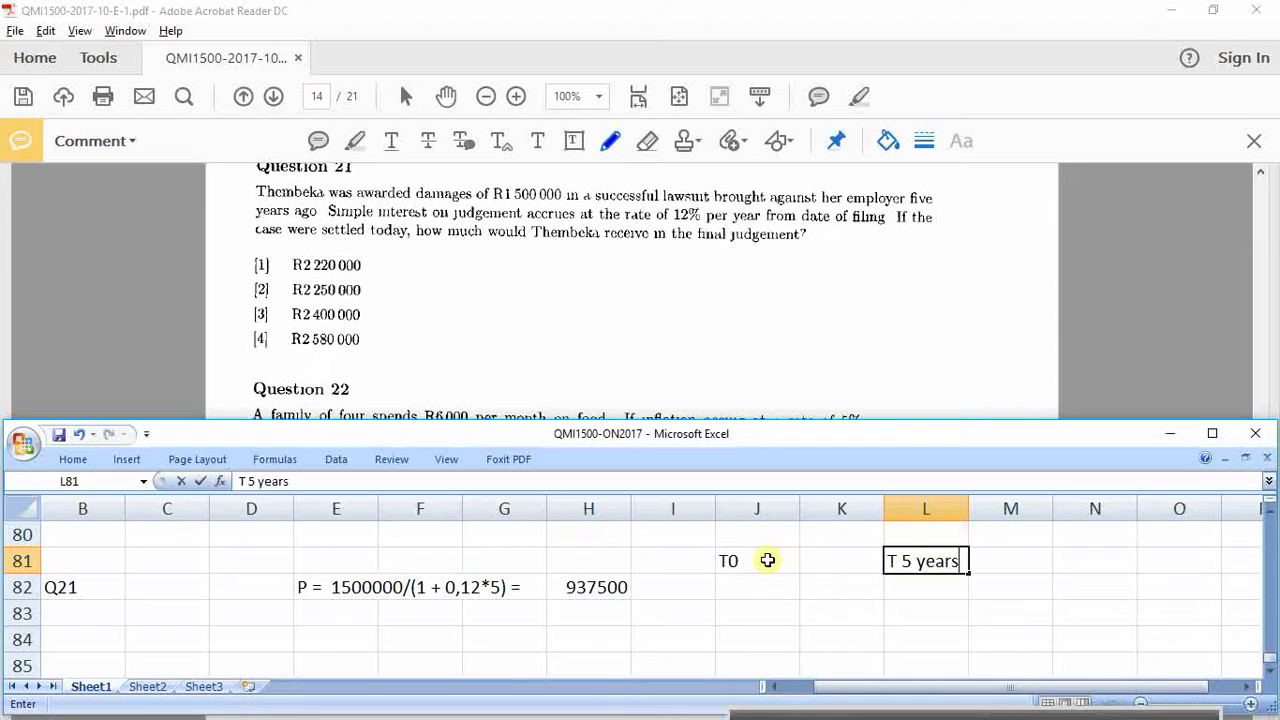
key(Return)
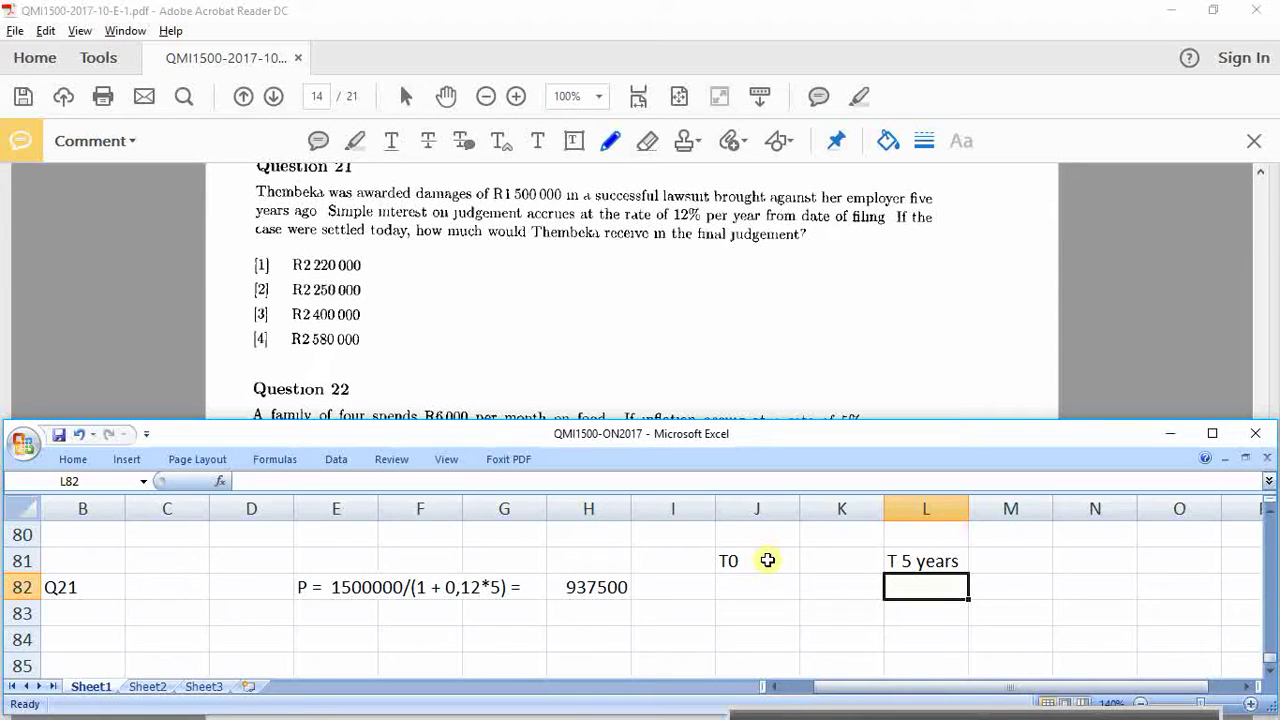
key(Up)
key(Up)
text(NOW)
key(Return)
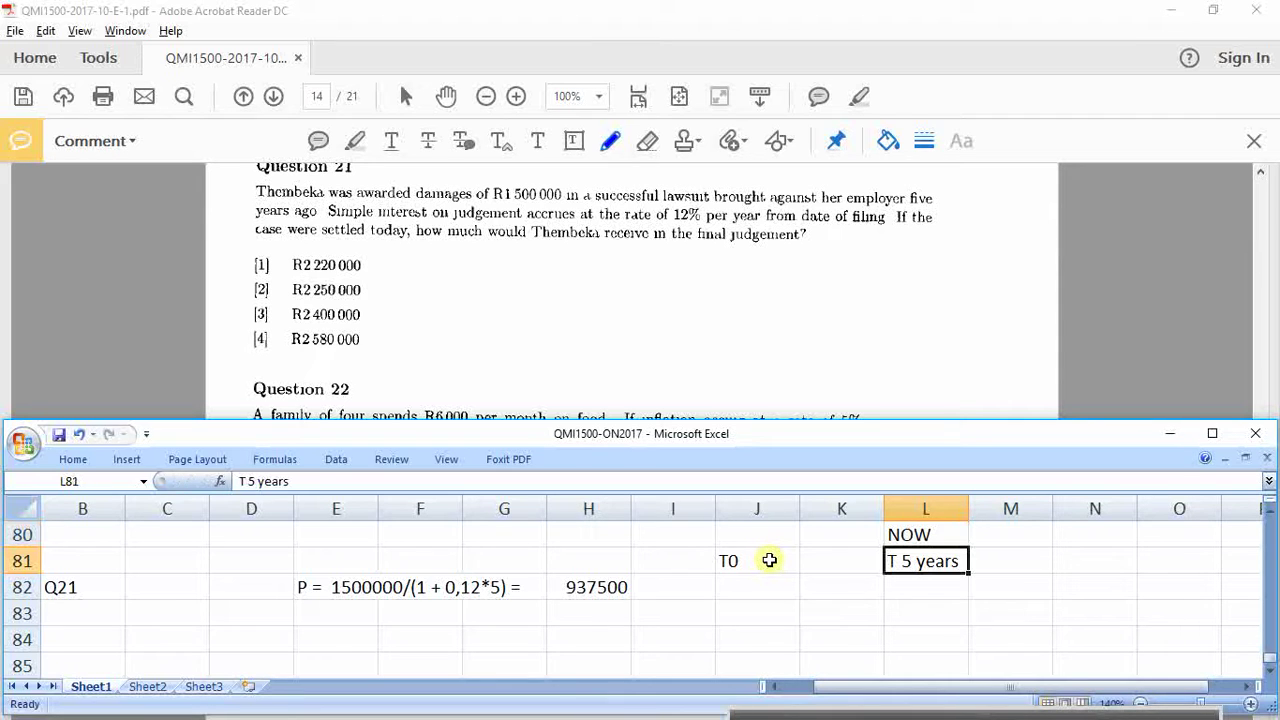
Step: Change the J81 timeline label to 'T - 5'
text(T0)
click(769, 560)
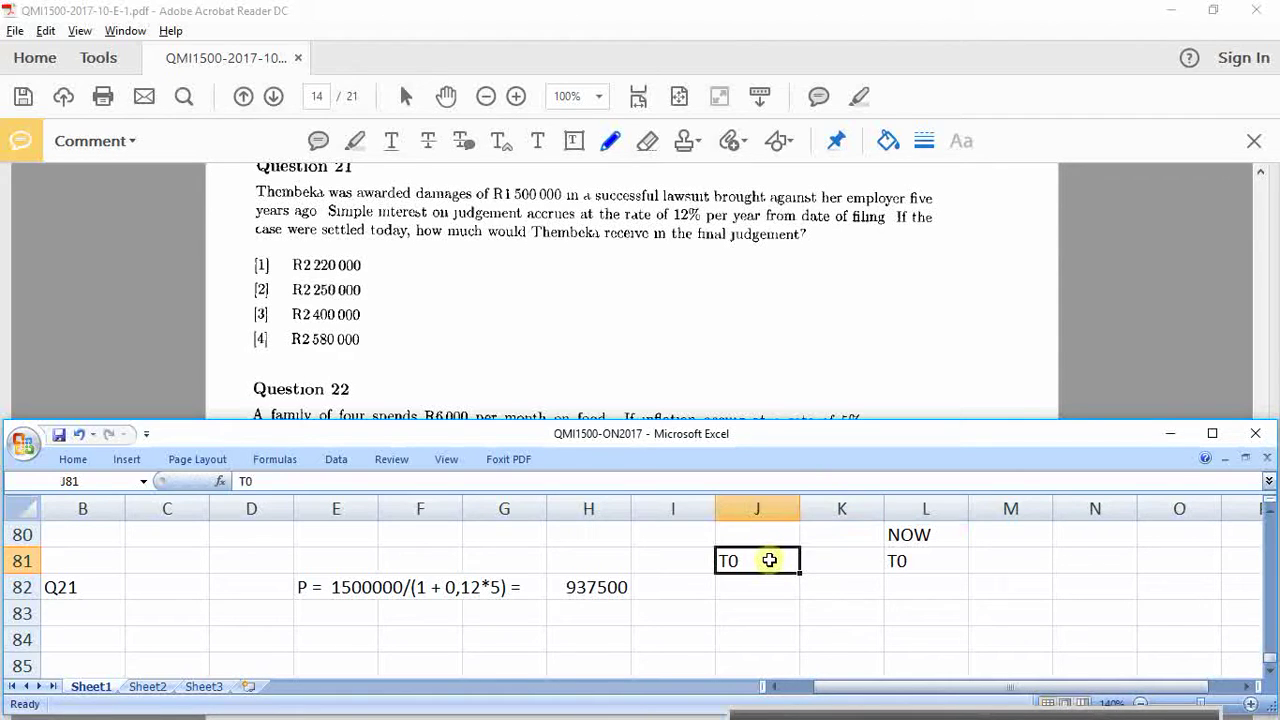
text(T5)
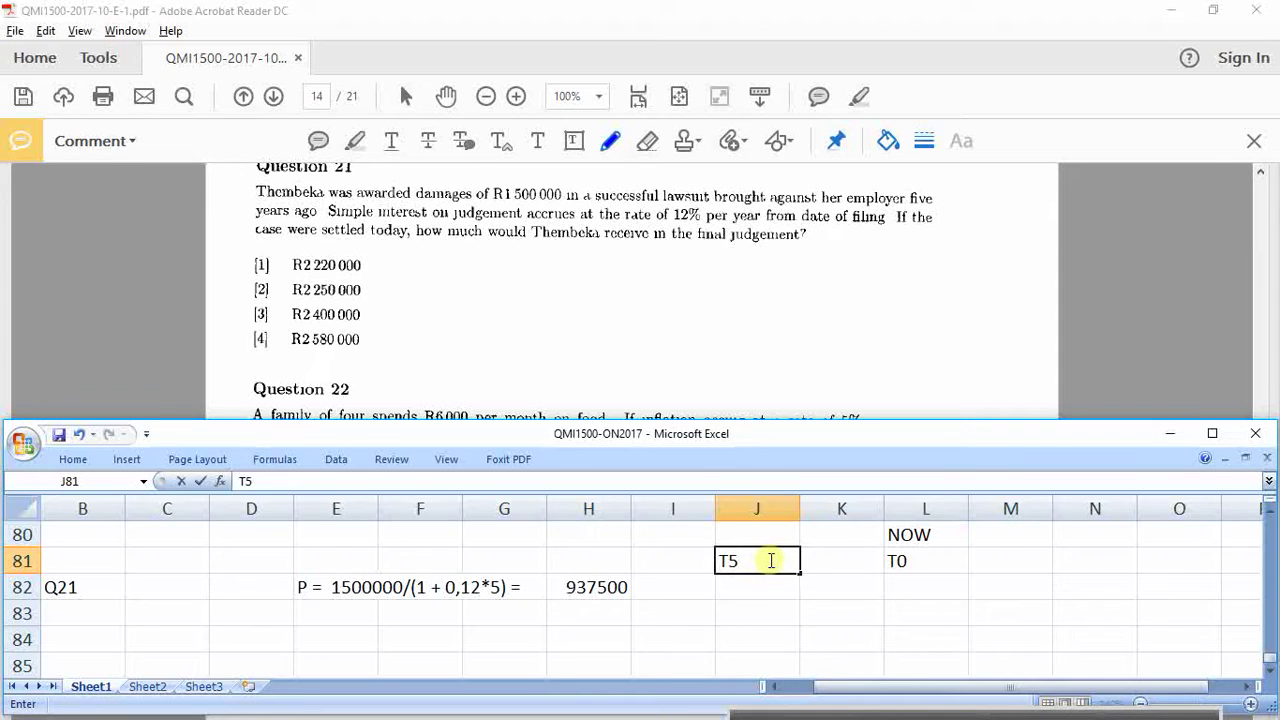
key(BackSpace)
text(- 5)
key(Return)
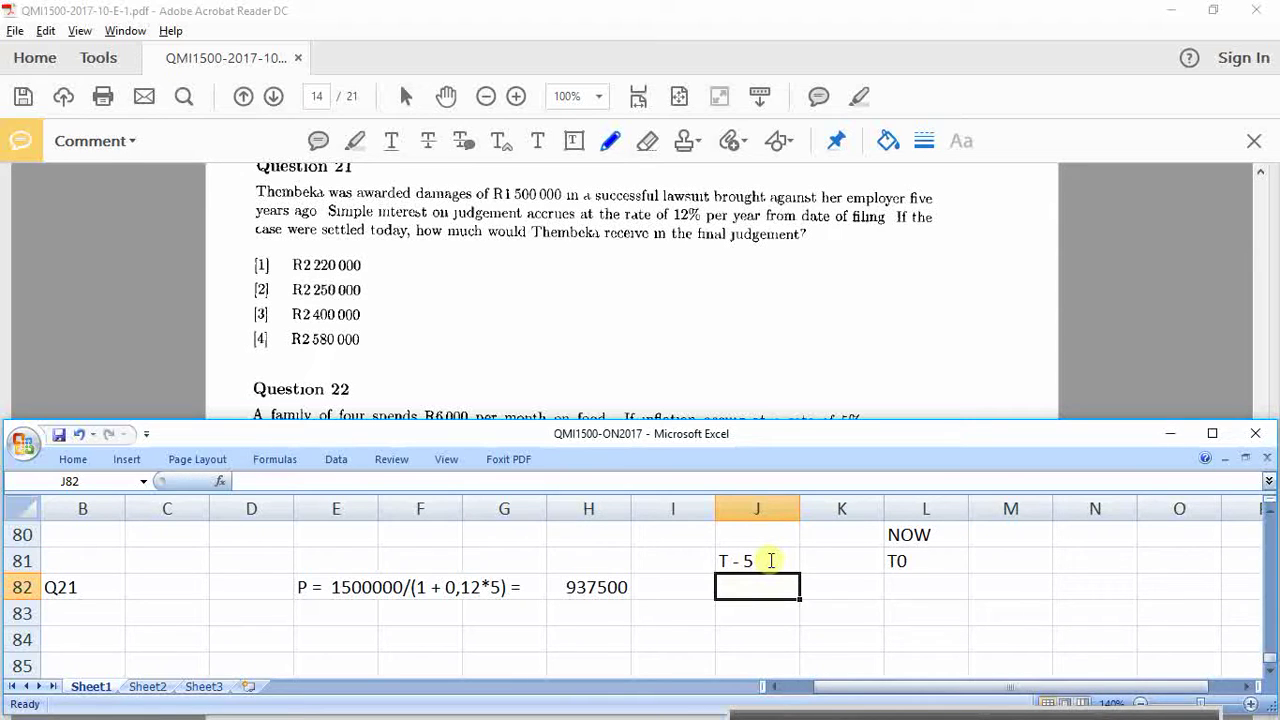
Step: Enter 1500000 under T - 5 and '????' under T0 for the unknown amount
text(15000)
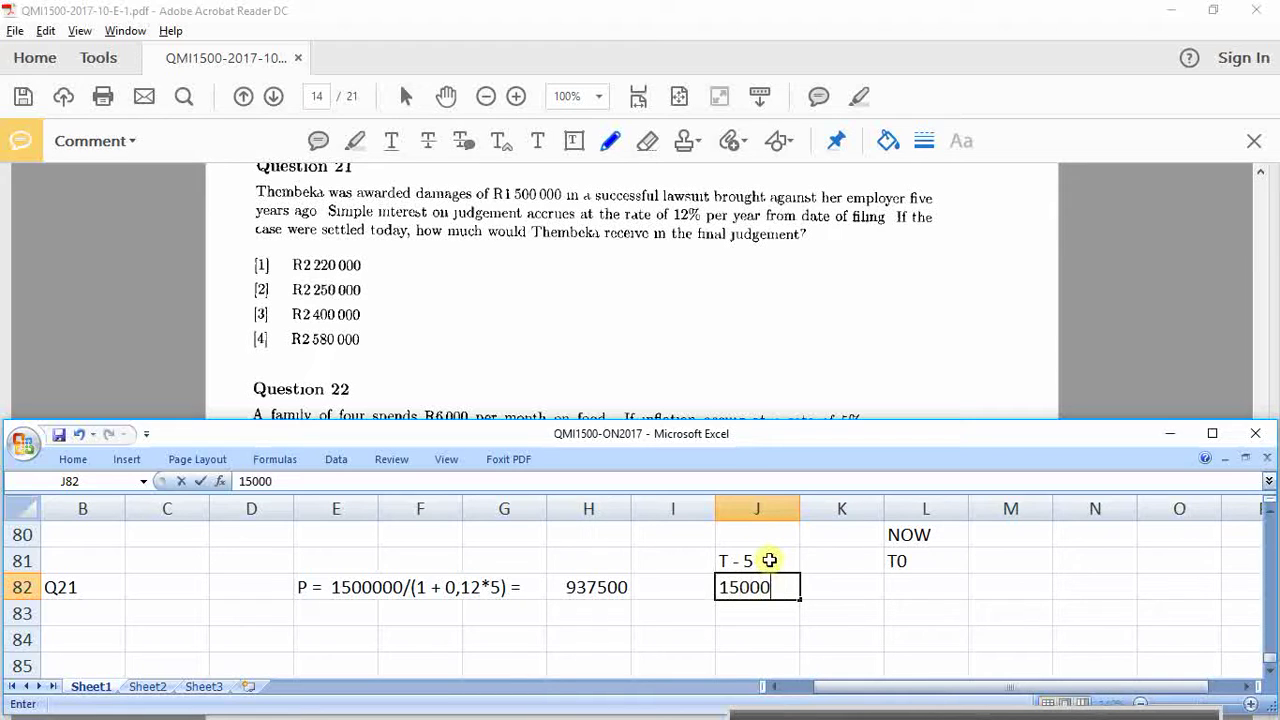
text(00)
key(Return)
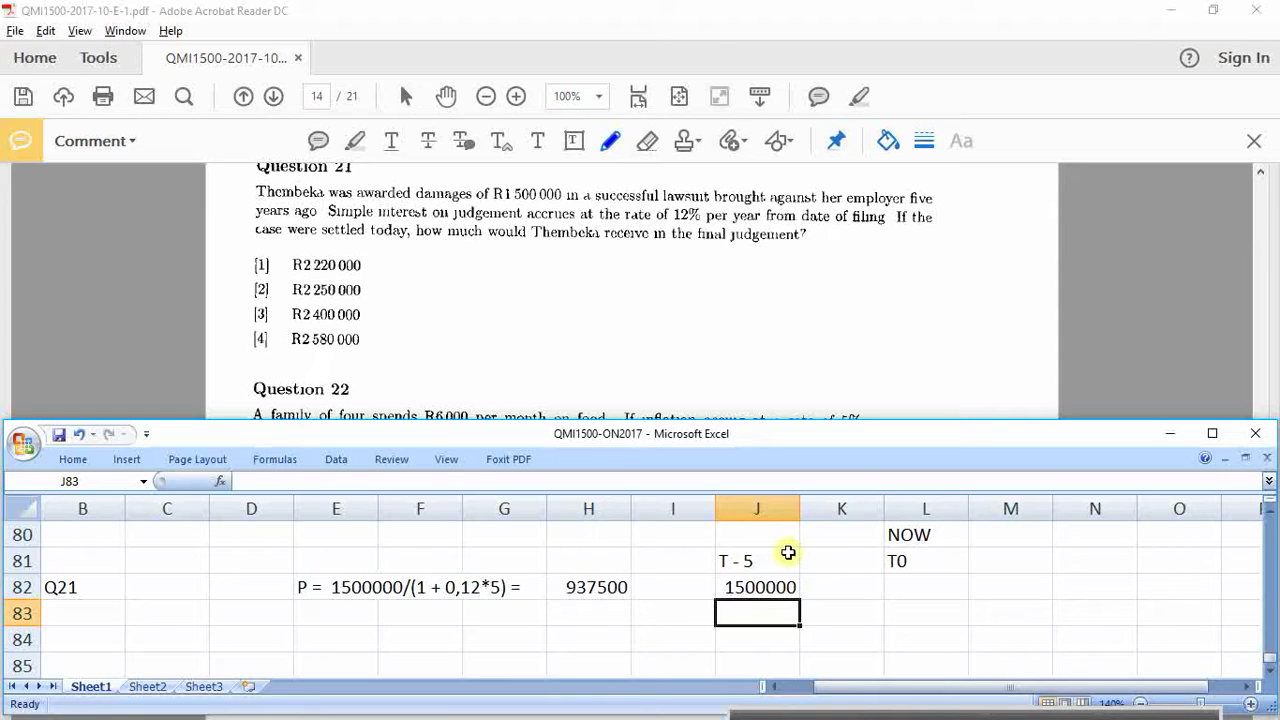
key(Up)
key(Right)
key(Right)
text(????)
key(Return)
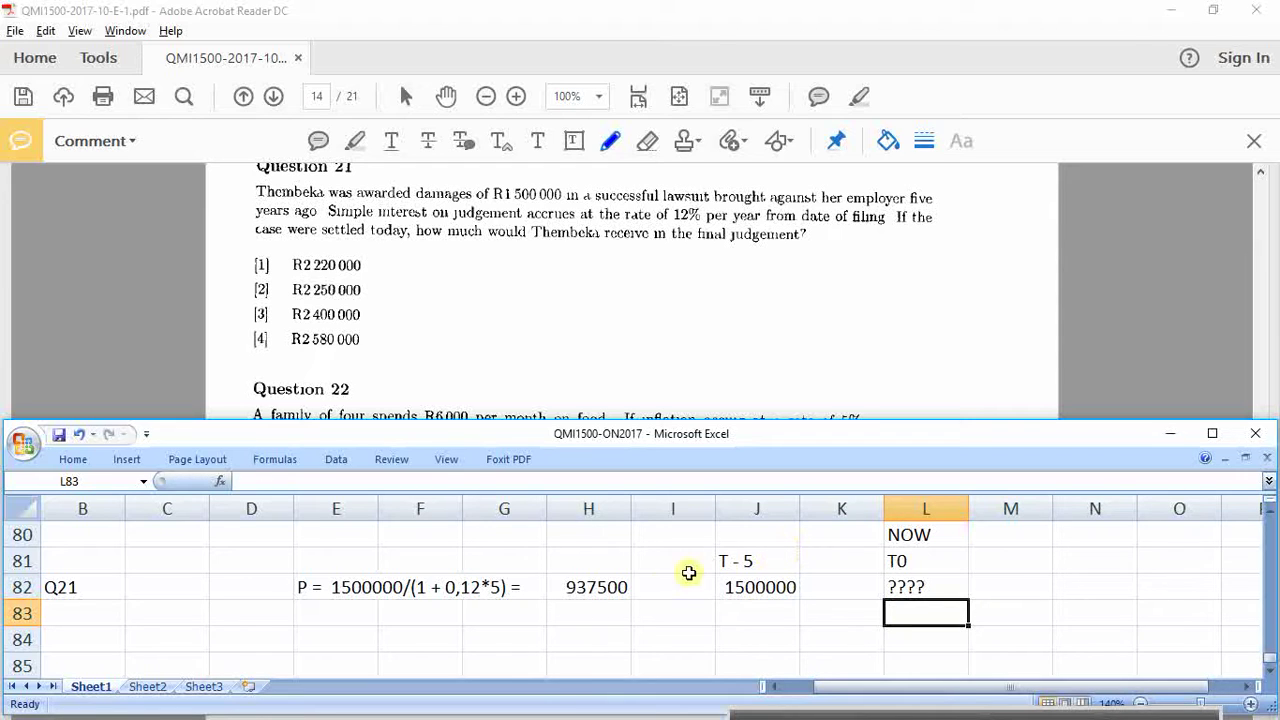
Step: Write 'S = P (1 + RT)' in E84 and start the S = entry in E85
click(322, 640)
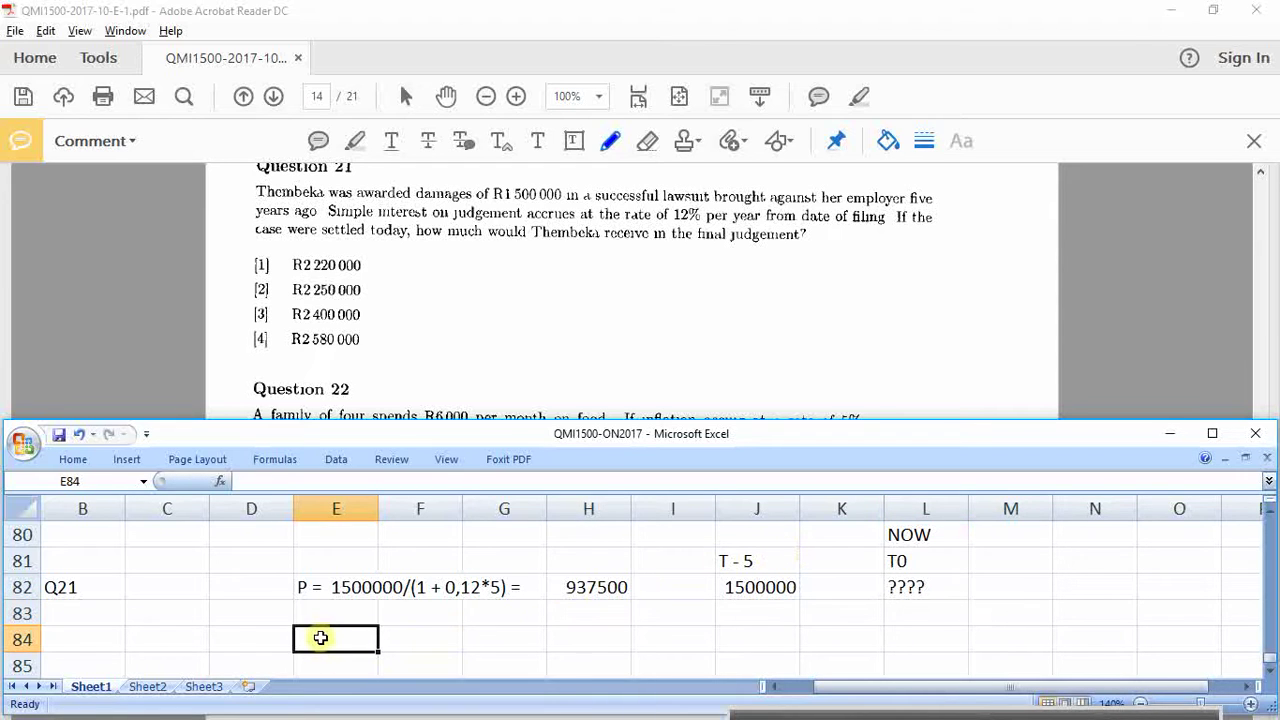
text(S =)
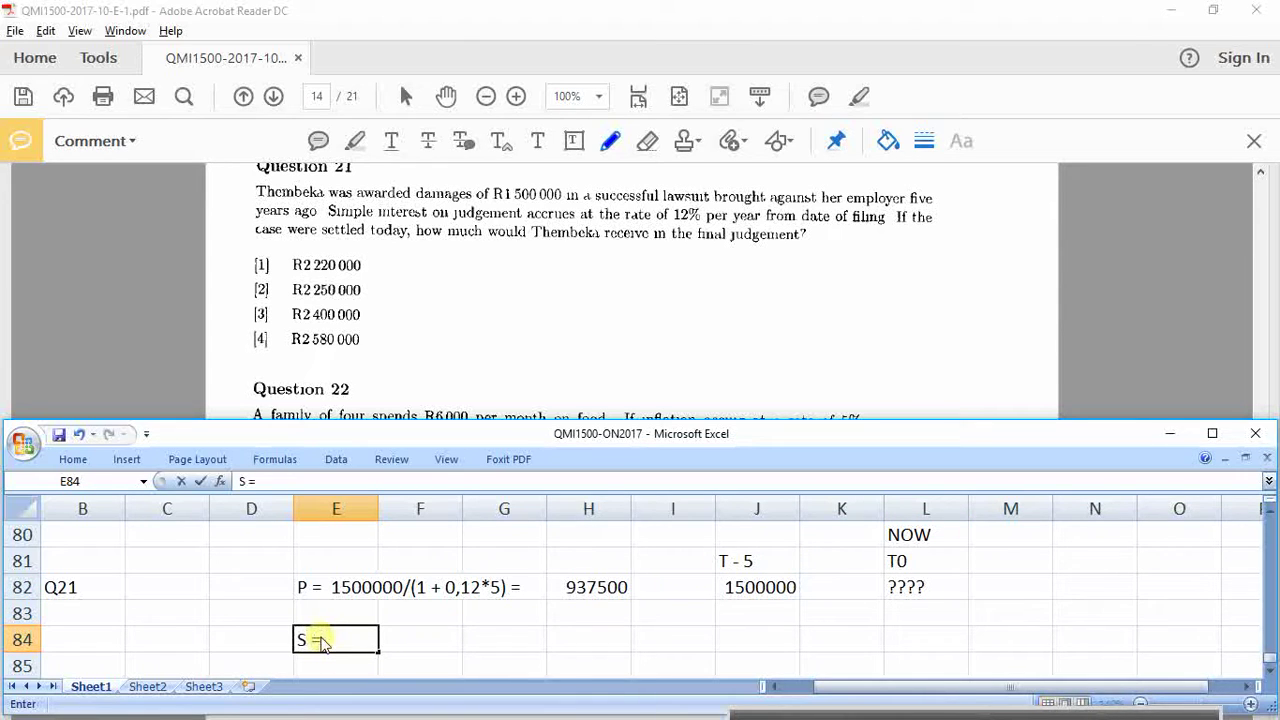
text( P (1 + RT))
key(ctrl+Return)
key(Down)
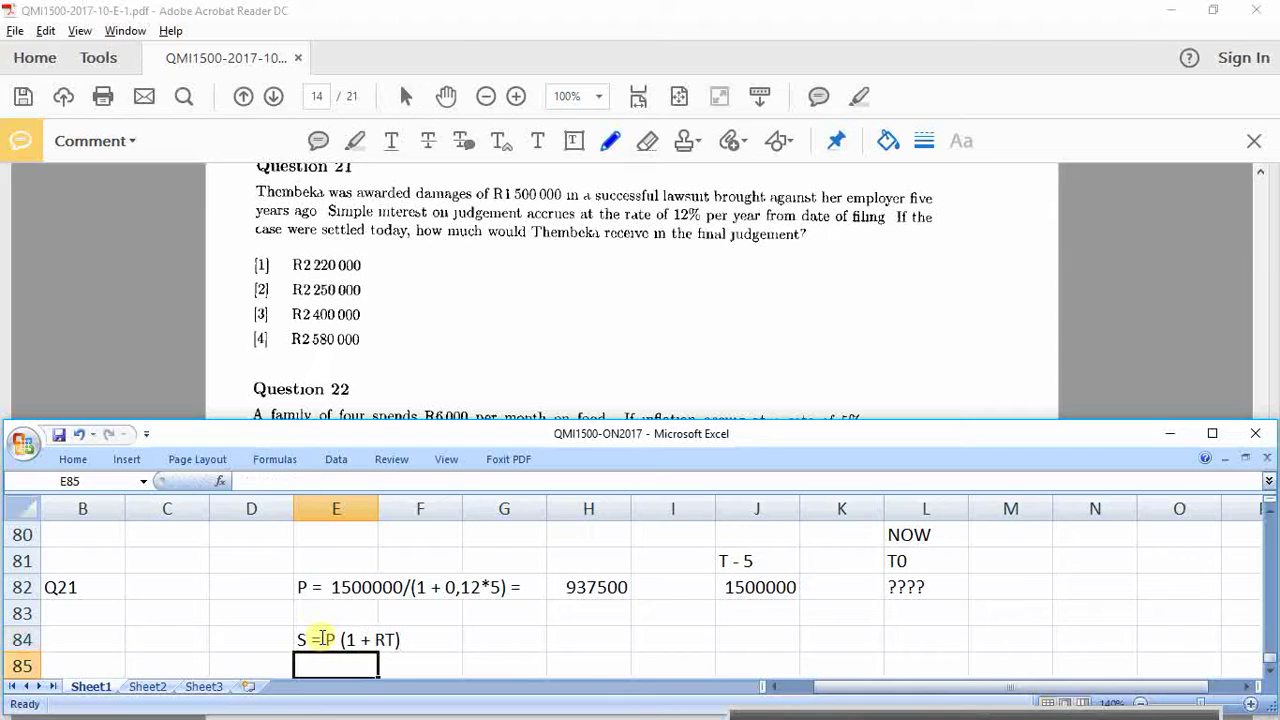
key(ctrl+apostrophe)
key(shift+Home)
key(shift+Right)
key(shift+Right)
key(shift+Right)
key(shift+Right)
text(1500)
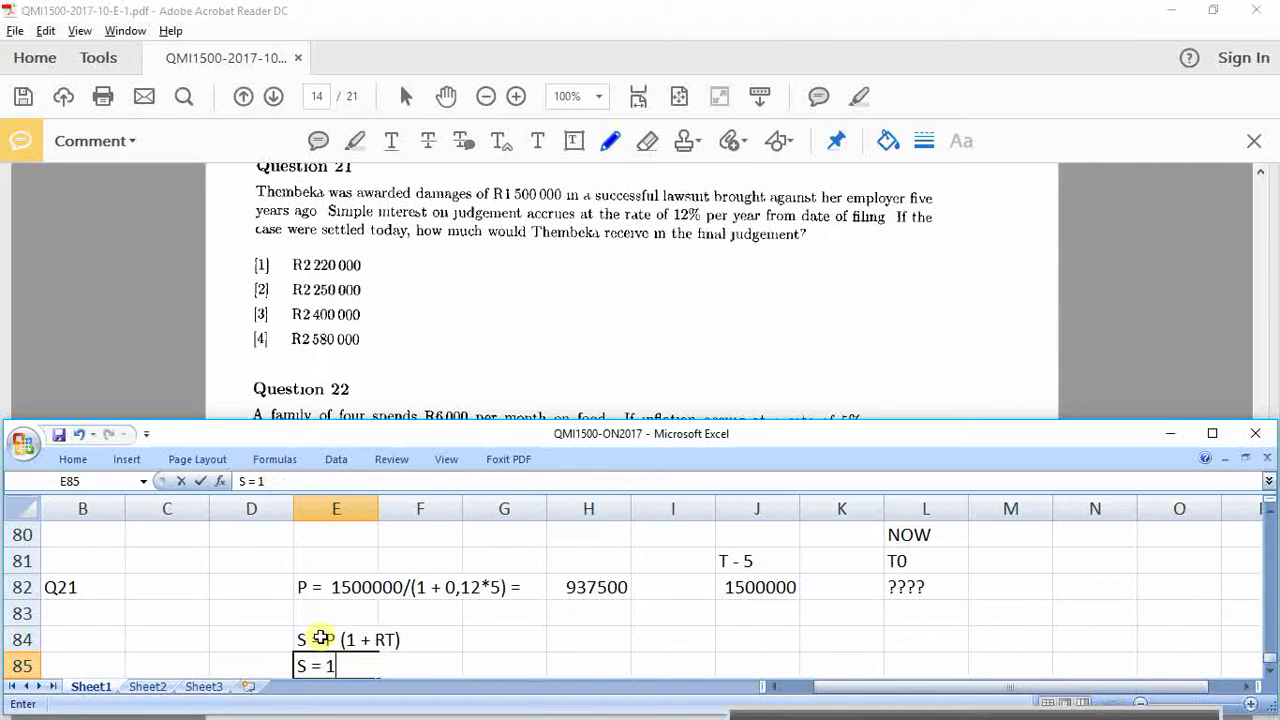
key(BackSpace)
key(BackSpace)
key(BackSpace)
key(BackSpace)
Step: Copy the 1500000/(1 + 0,12*5) calculation from E82 into E85 after S =
click(336, 590)
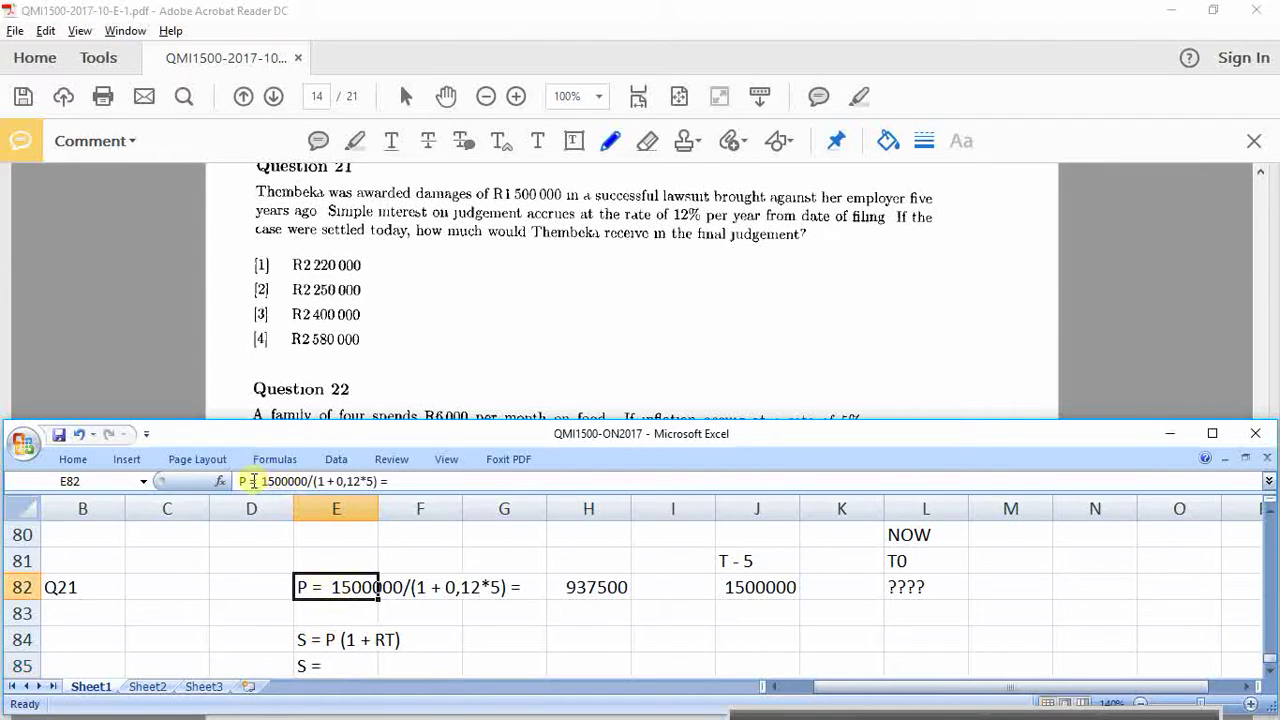
drag(250, 481, 380, 473)
key(ctrl+c)
key(Return)
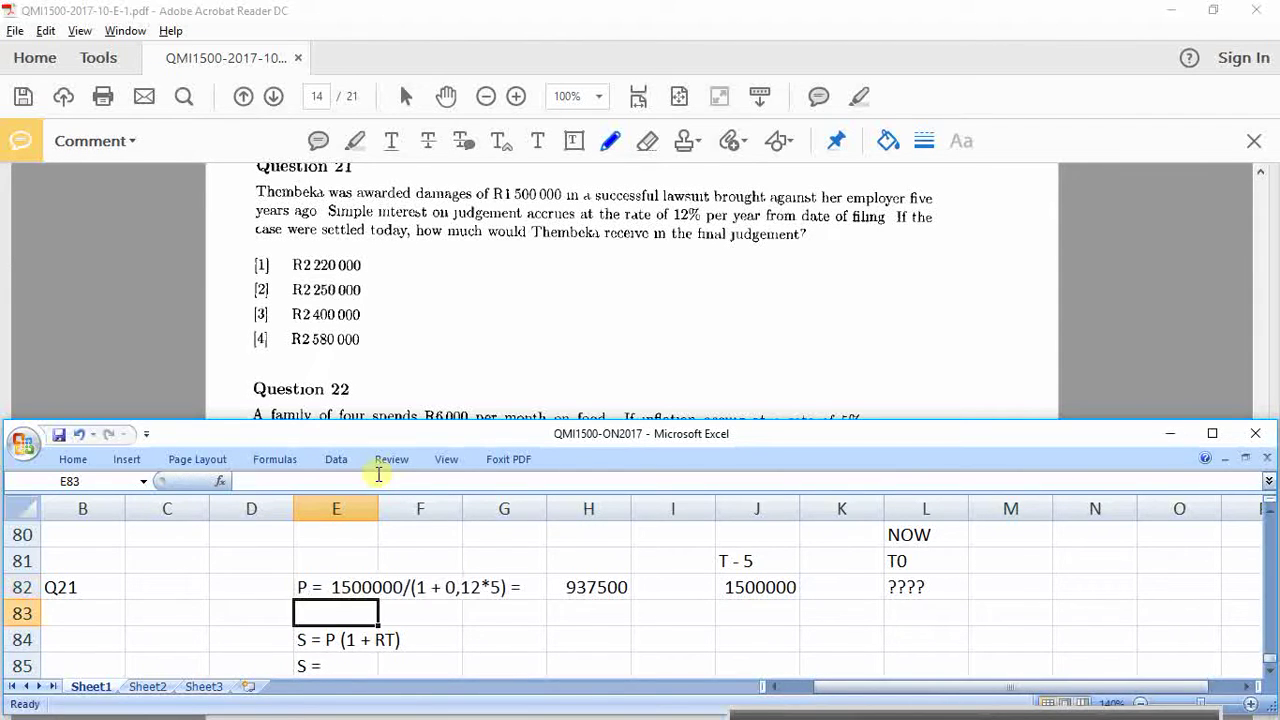
key(Down)
key(Down)
key(ctrl+v)
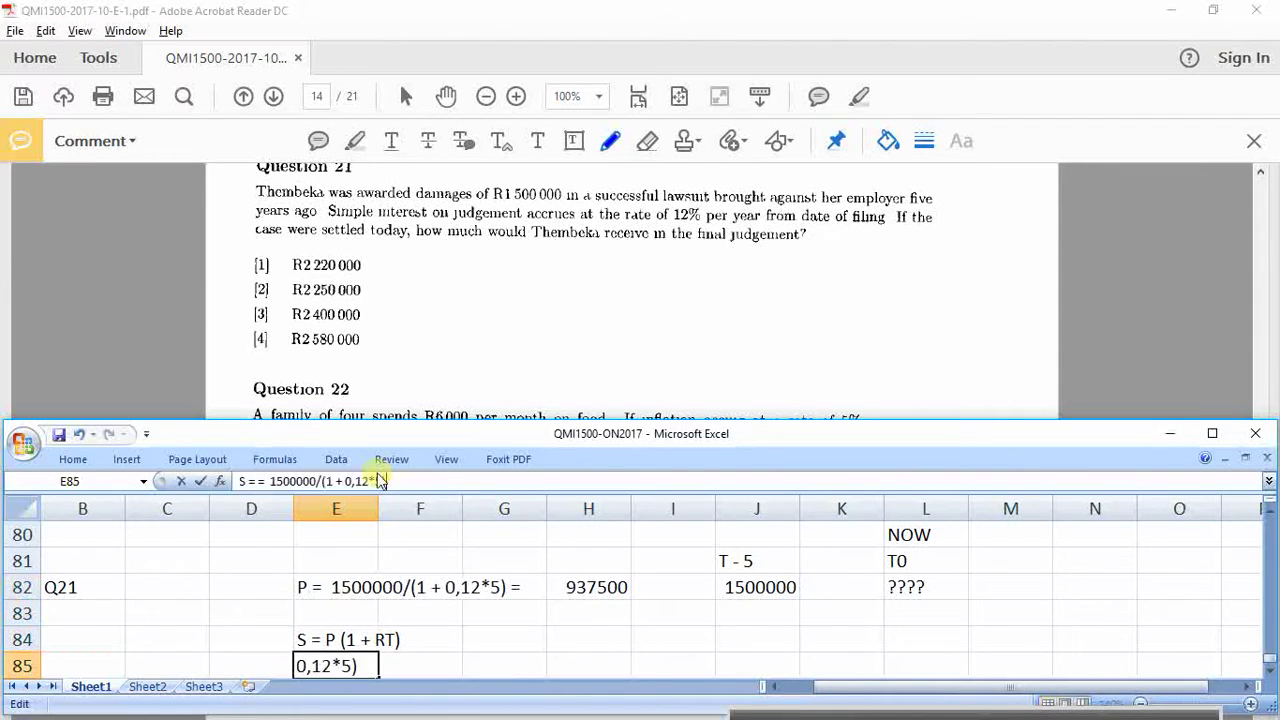
Step: Edit E85 to read 'S = 1500000*(1 + 0,12*5) ='
click(262, 481)
key(BackSpace)
click(314, 481)
key(BackSpace)
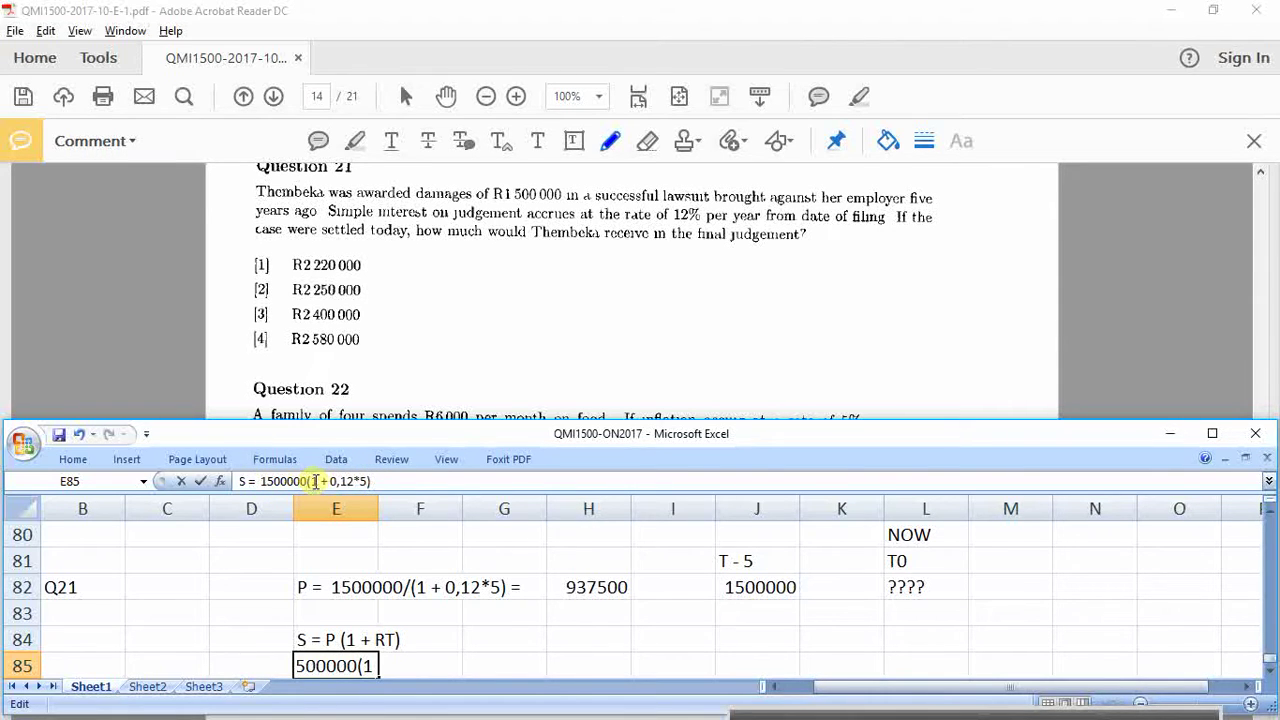
text(8)
key(BackSpace)
text(*)
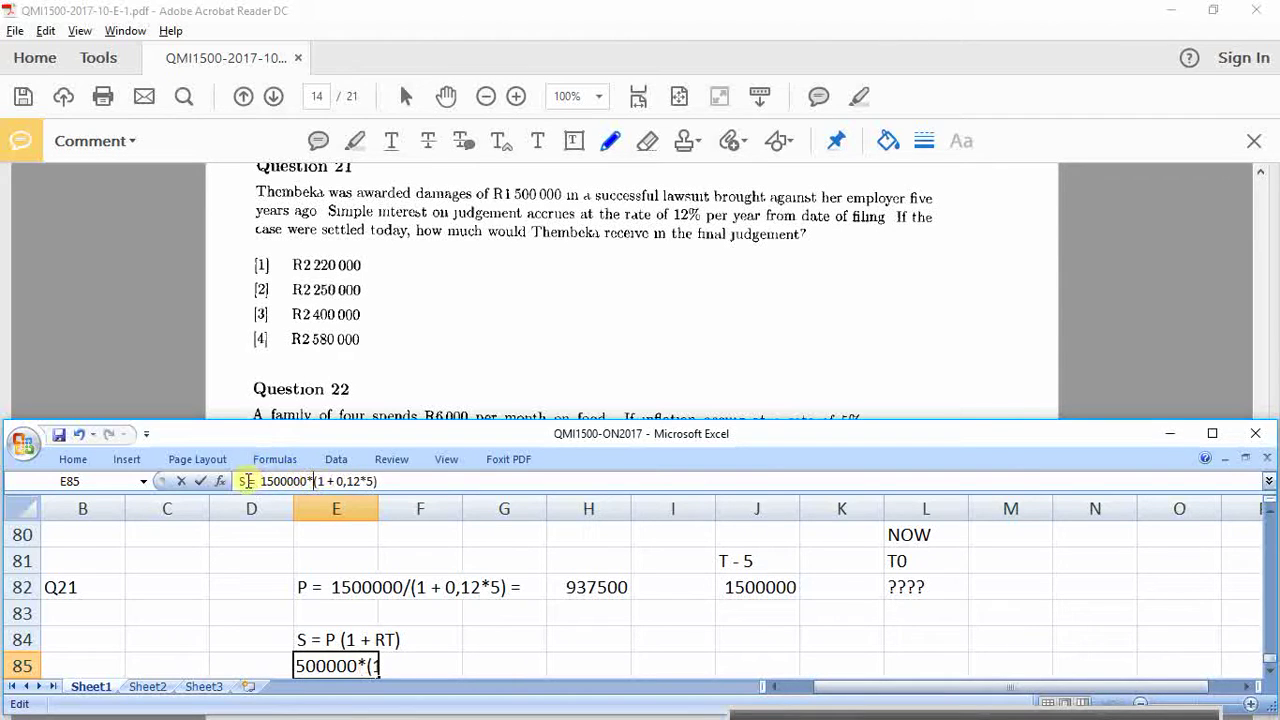
drag(249, 481, 386, 481)
key(ctrl+c)
click(386, 481)
text(=)
key(Return)
Step: Compute 2400000 in H85 from the pasted expression and record 'option 3' in C85
key(Up)
key(Right)
key(Right)
key(Right)
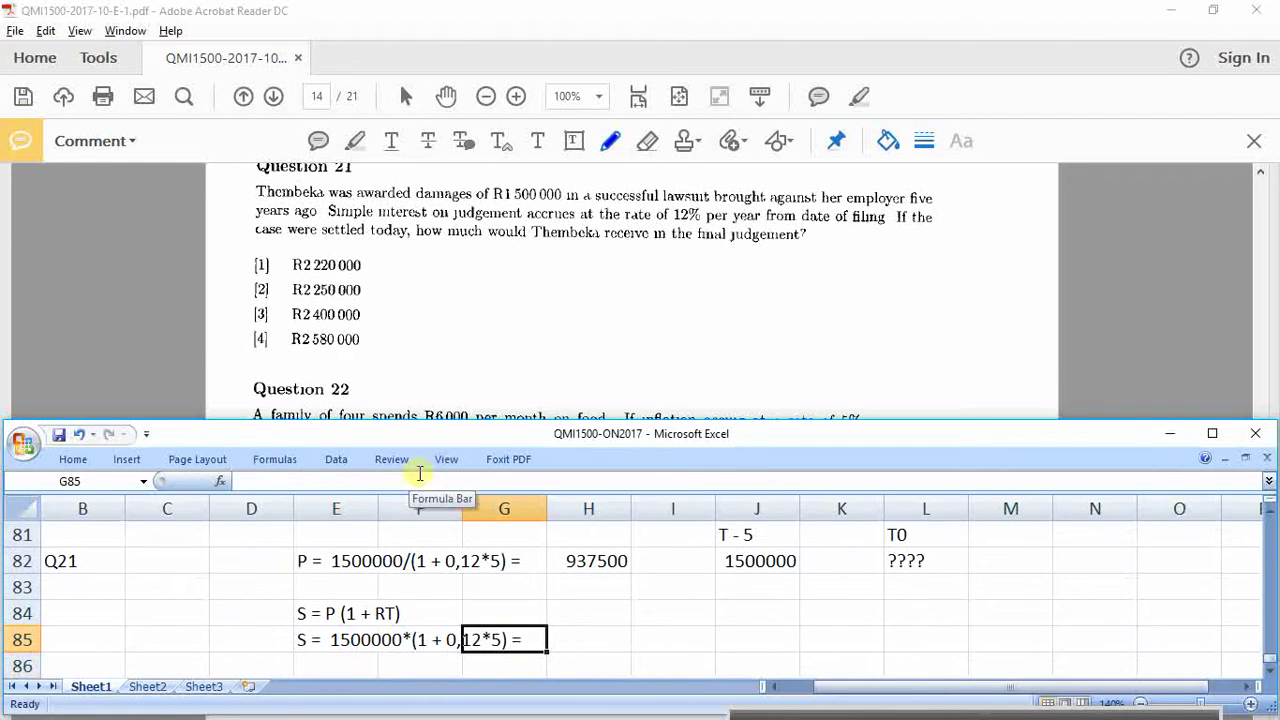
key(ctrl+v)
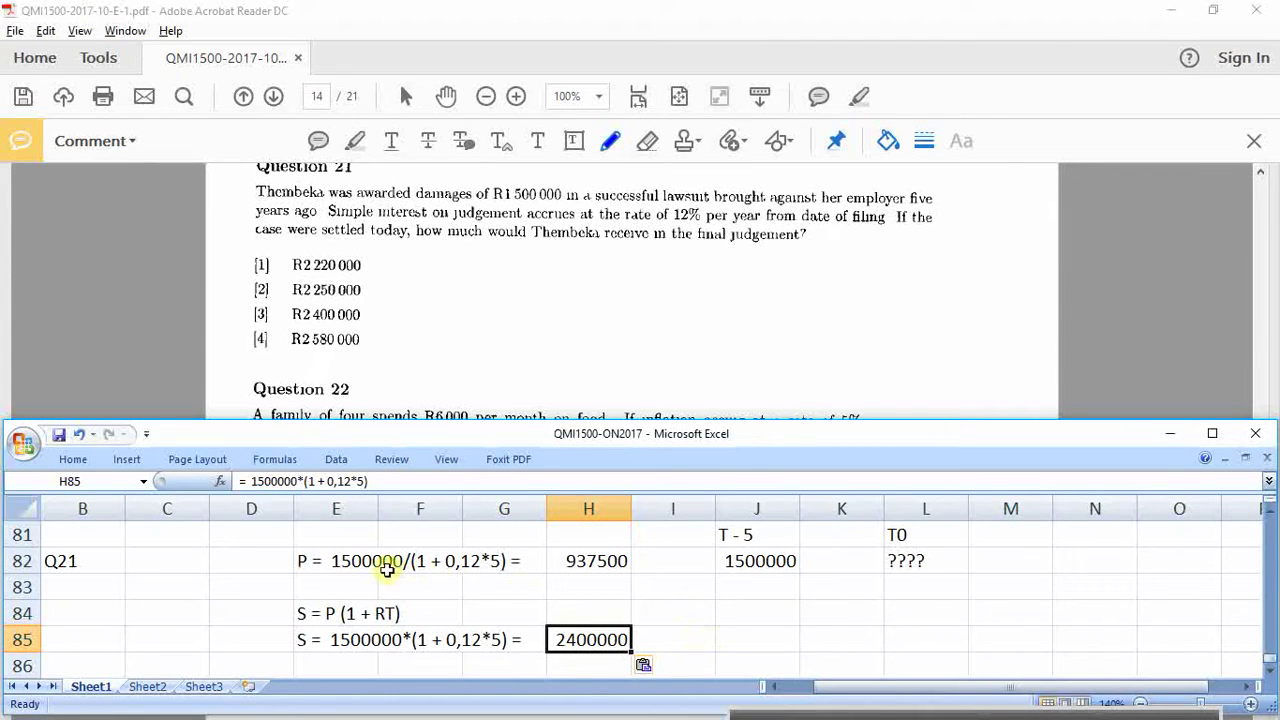
click(206, 640)
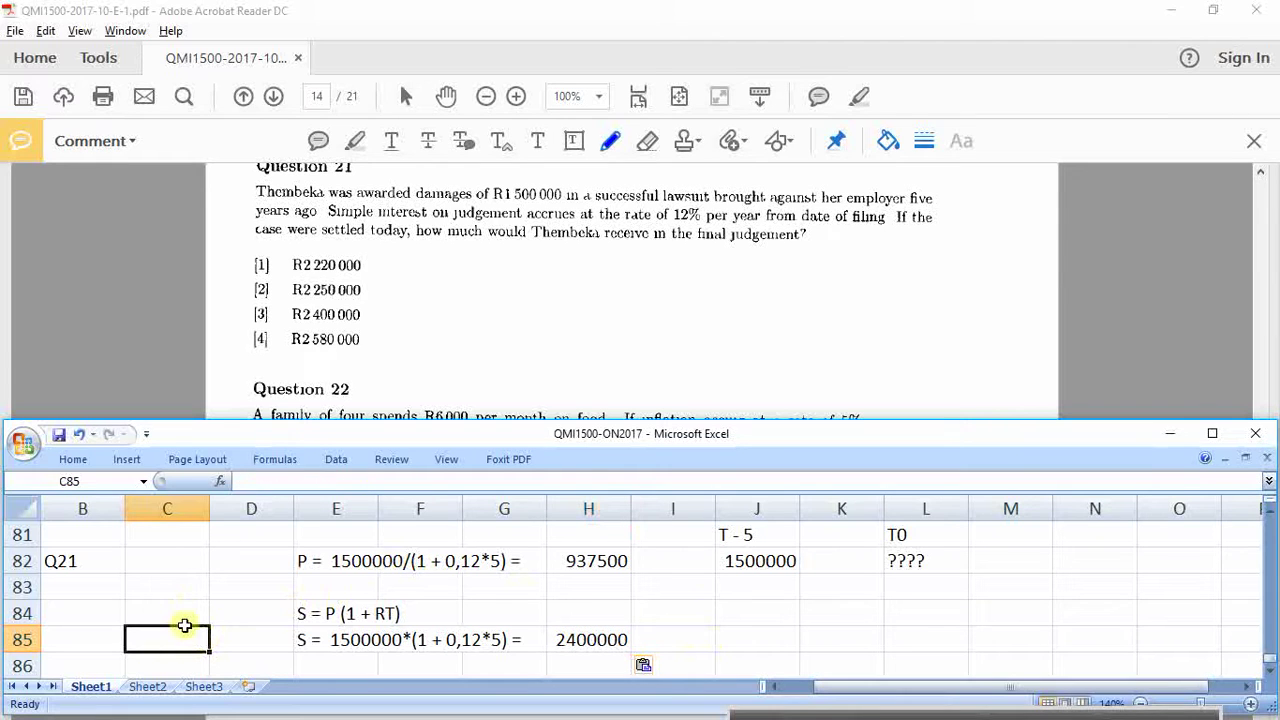
text(option)
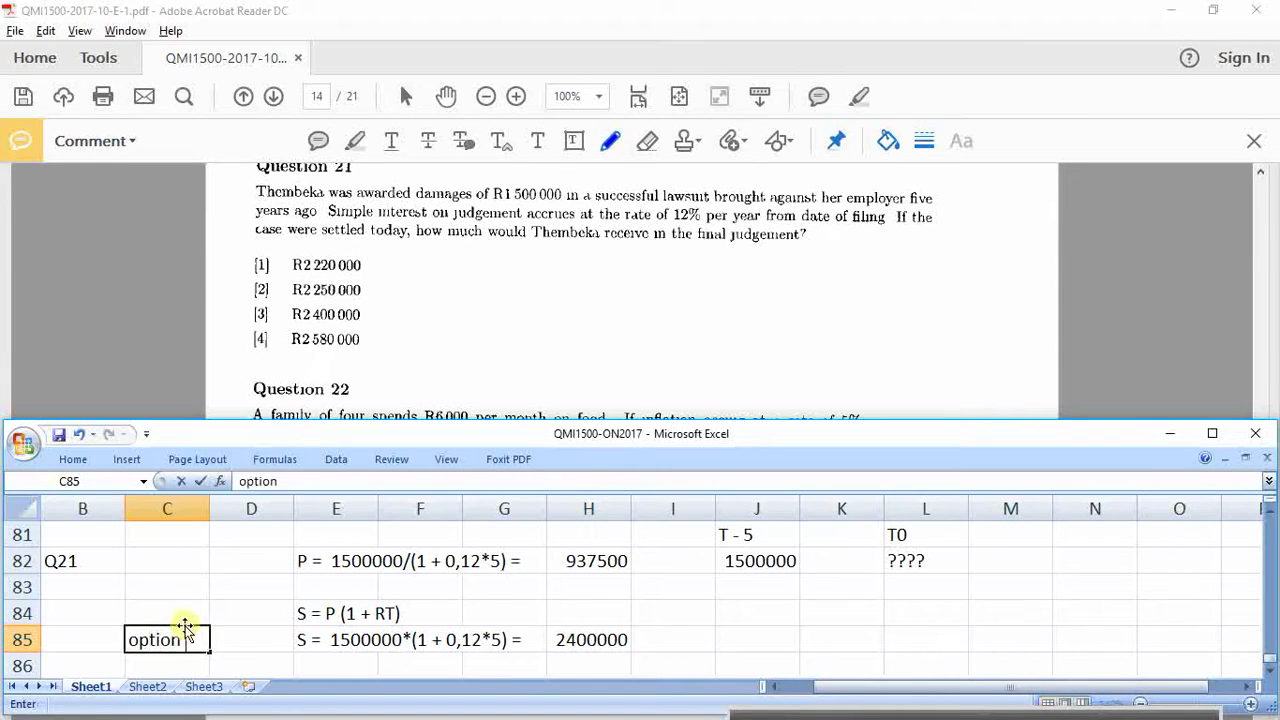
text( 3)
key(Return)
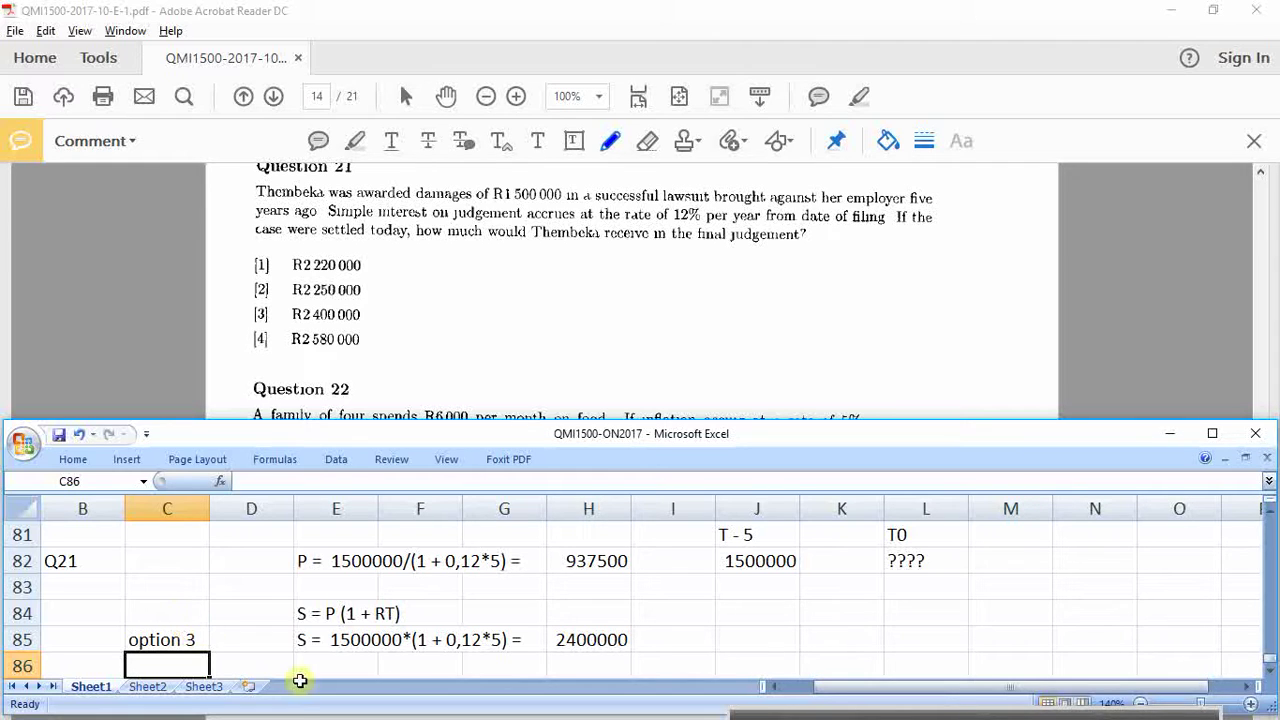
Step: Shade cells L81:L84 green
click(746, 536)
drag(746, 536, 960, 616)
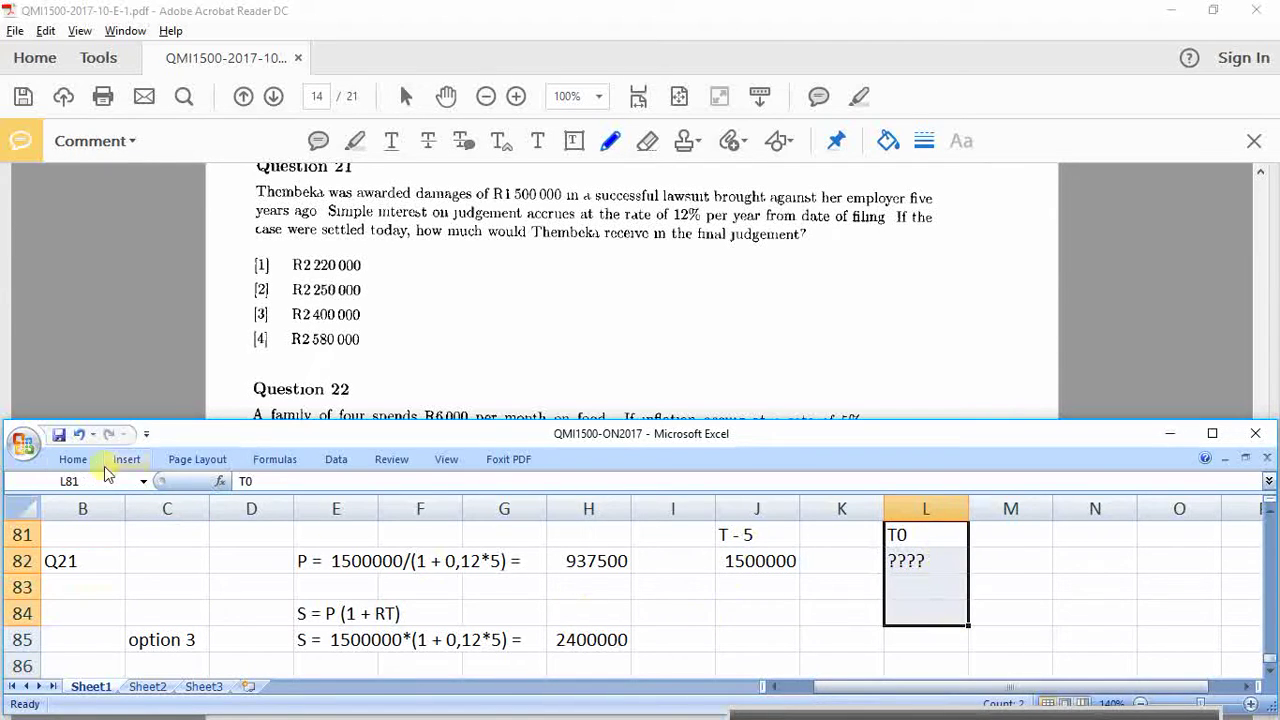
click(74, 459)
click(277, 518)
click(666, 634)
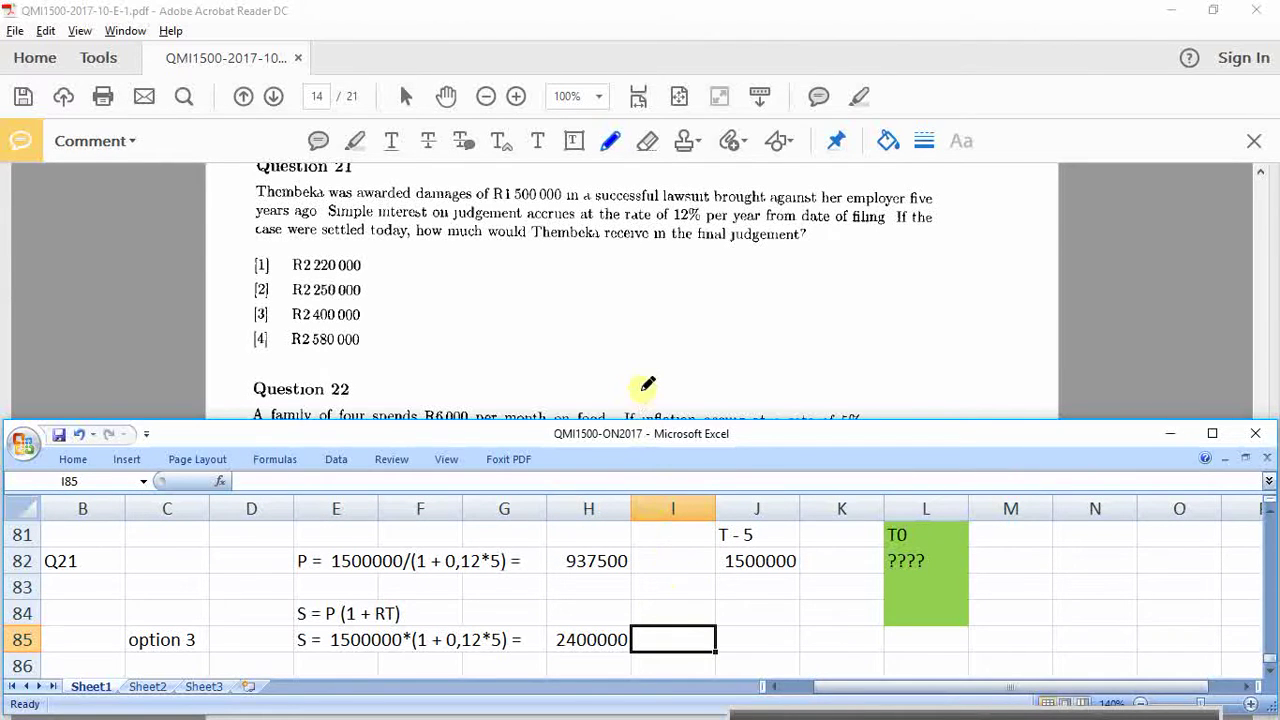
Step: Highlight the Q21 working rows for review, then select B88 for Question 22
click(320, 562)
drag(320, 562, 908, 566)
drag(335, 613, 843, 640)
scroll(571, 643, down, 1)
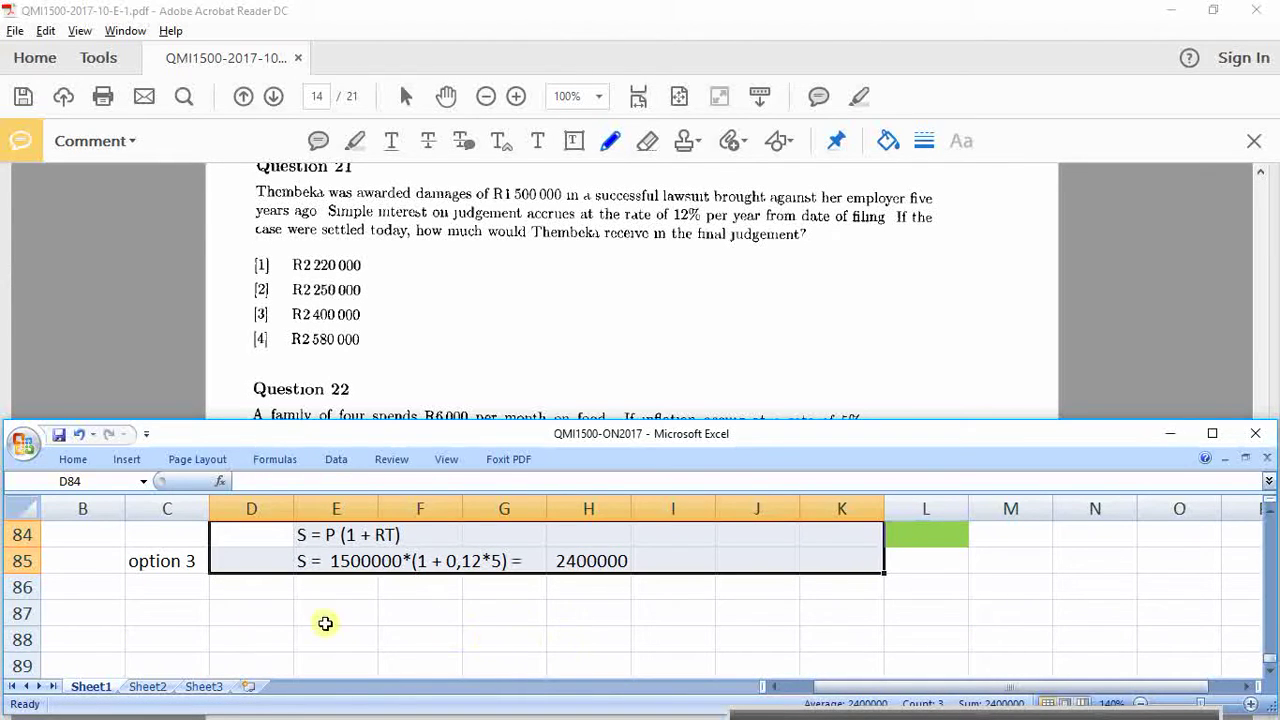
click(68, 634)
Step: Label B88 'Q22' and scroll the exam PDF to Question 22's options
text(Q22)
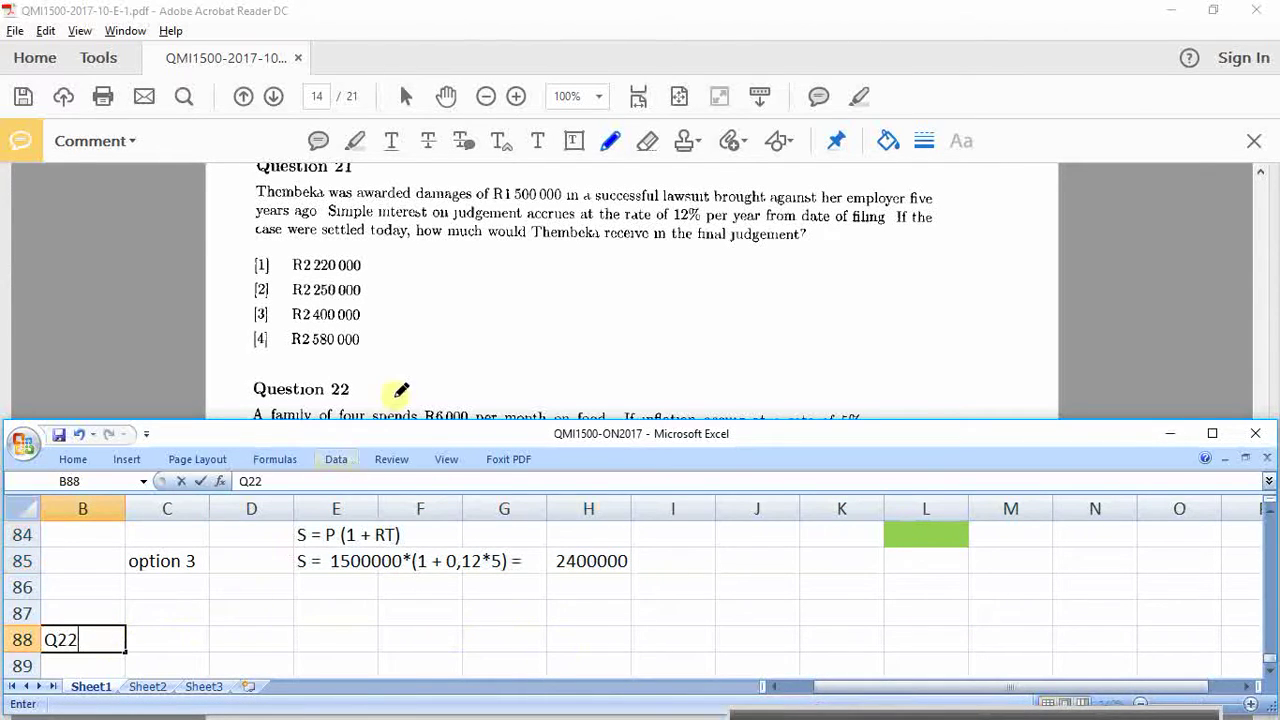
click(406, 372)
scroll(436, 416, down, 3)
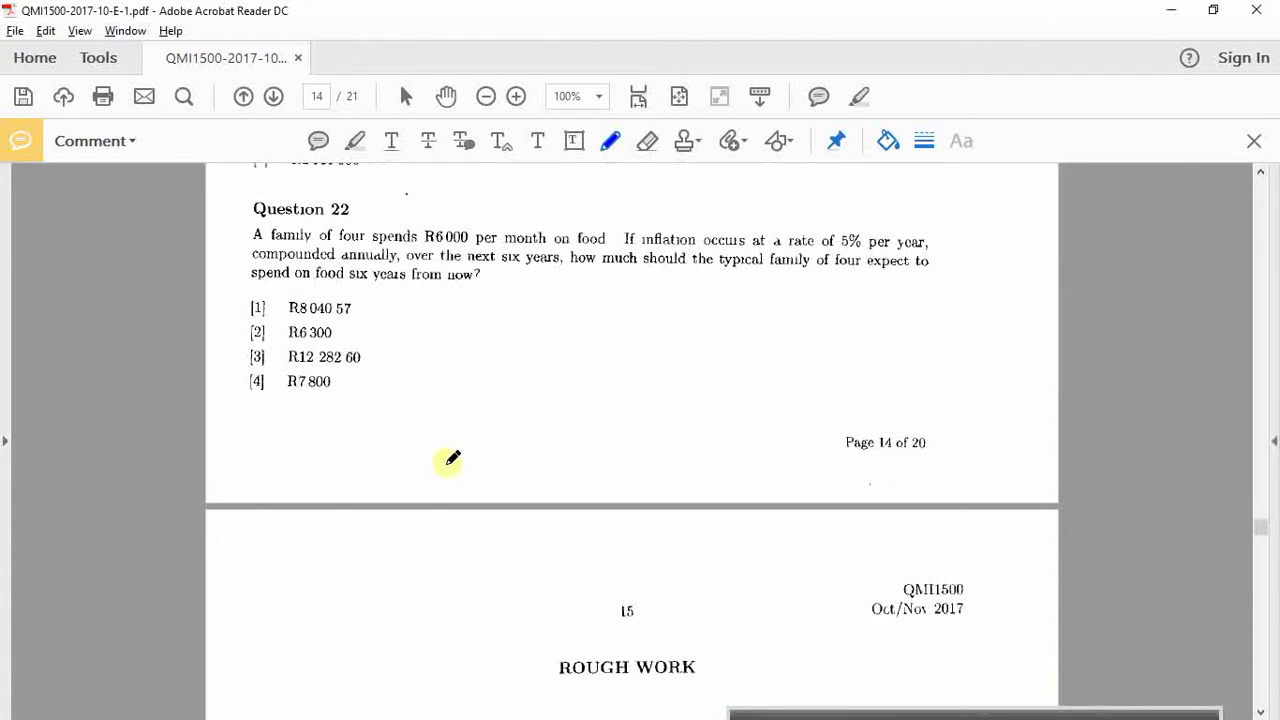
key(alt+Tab)
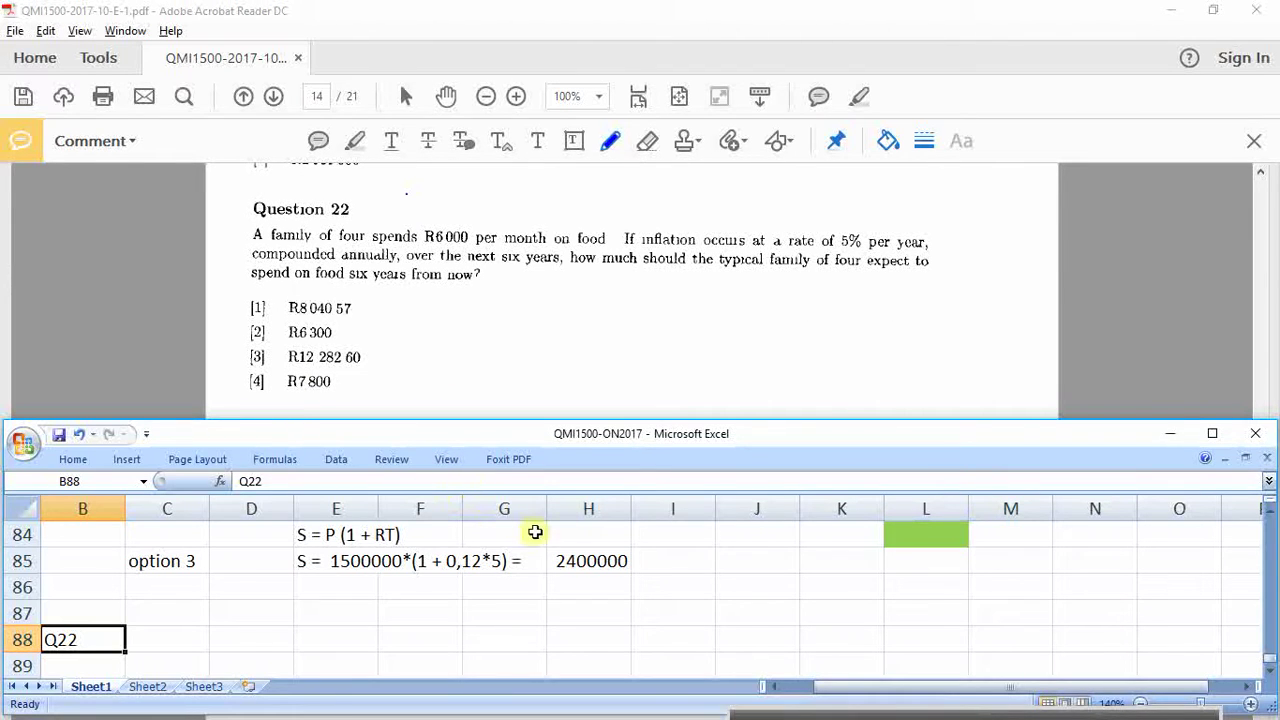
Step: List Q22's givens Pmt 6000, i = 5% and n = 6 in D88:D90
click(238, 641)
text(Pmt 6000)
key(Return)
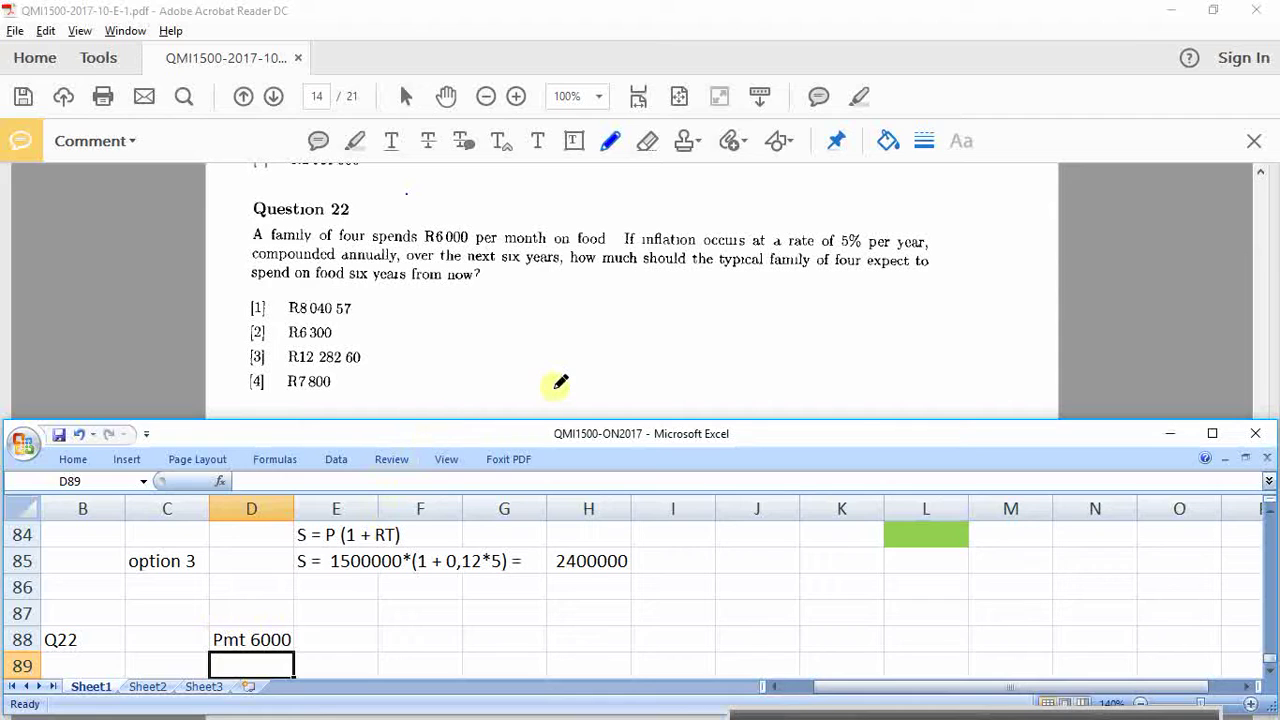
text(i = 5%)
key(Return)
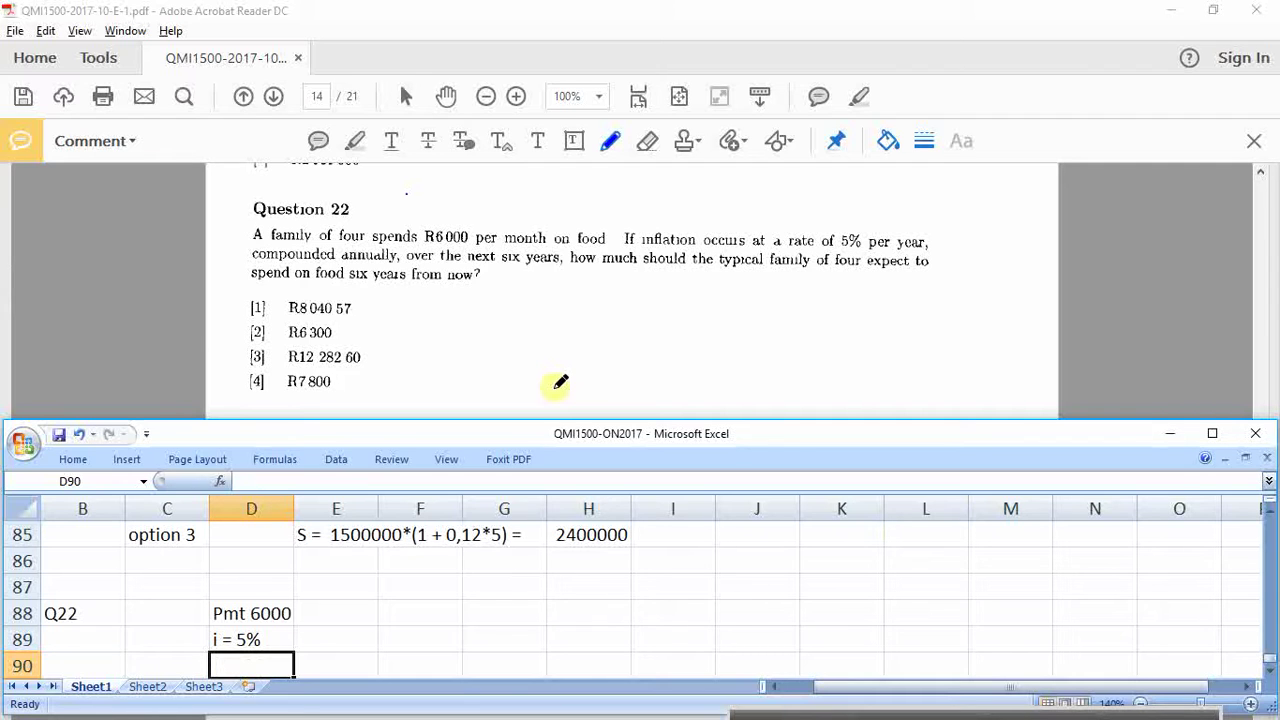
text(n = 6)
key(Return)
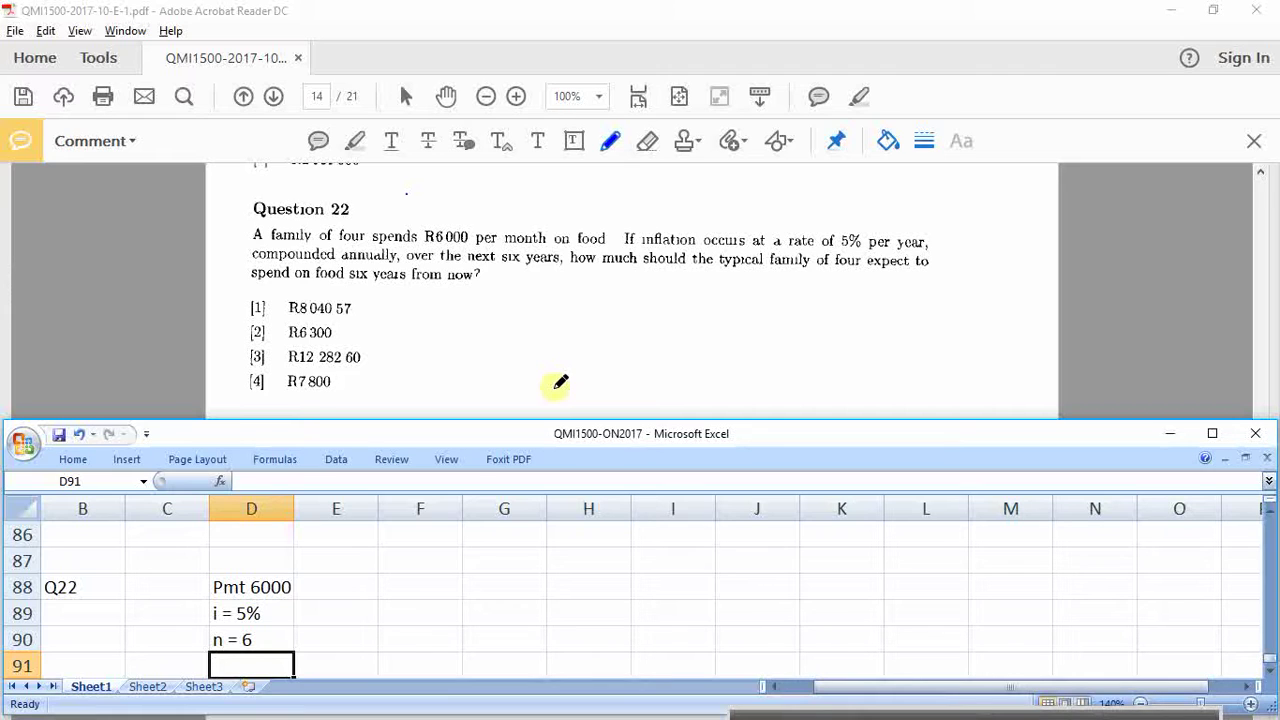
Step: Relabel the D88 entry from Pmt 6000 to PV 6000
key(Up)
key(Up)
key(Up)
click(265, 481)
key(BackSpace)
key(BackSpace)
key(BackSpace)
key(BackSpace)
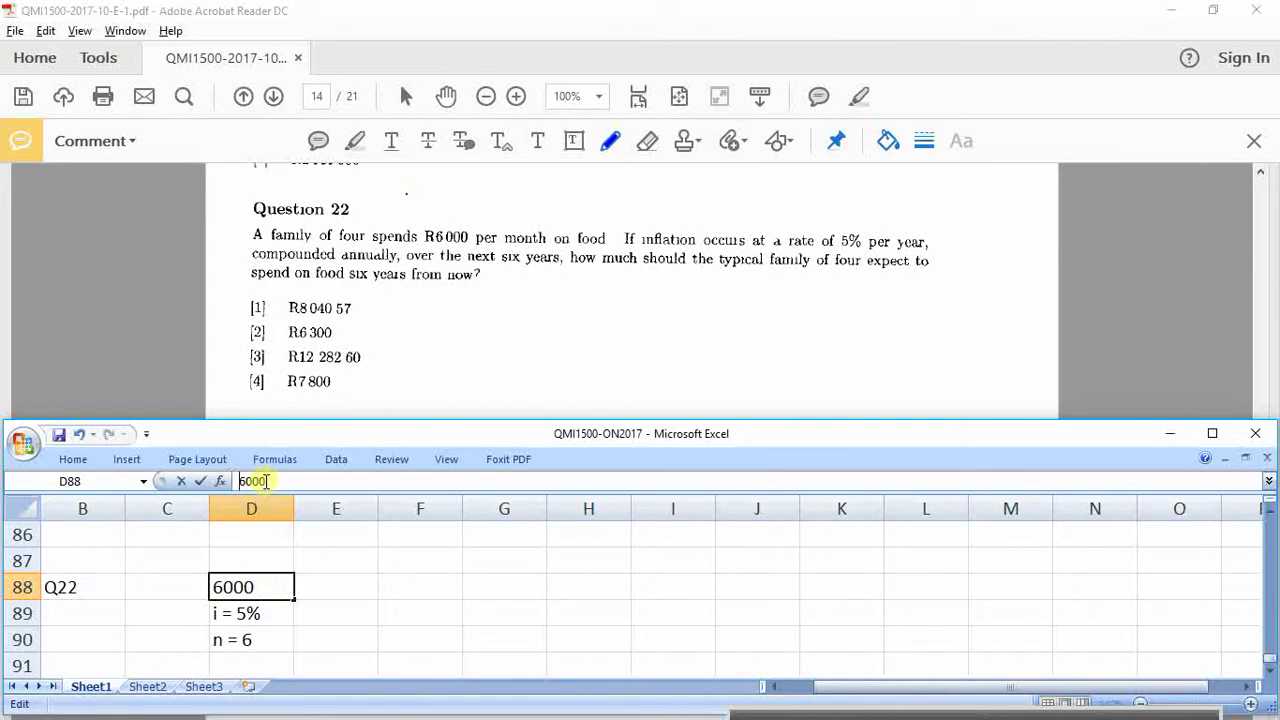
text(PV)
key(Return)
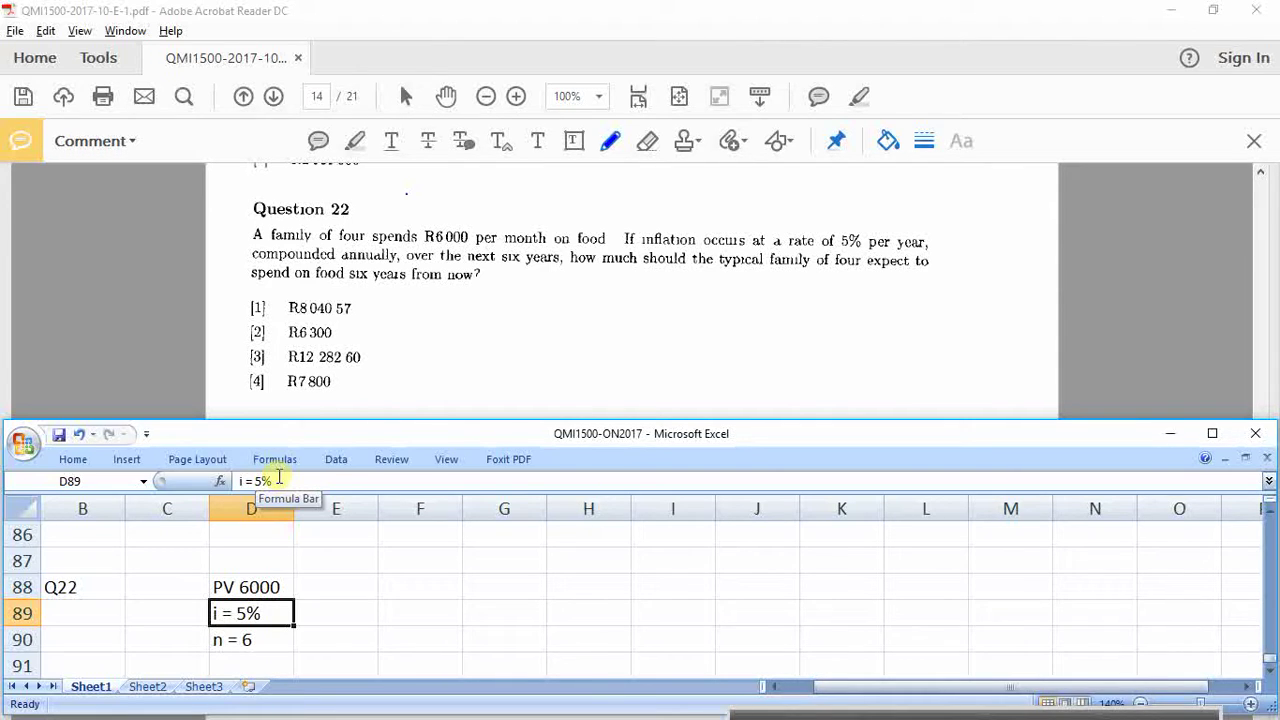
key(Down)
key(Down)
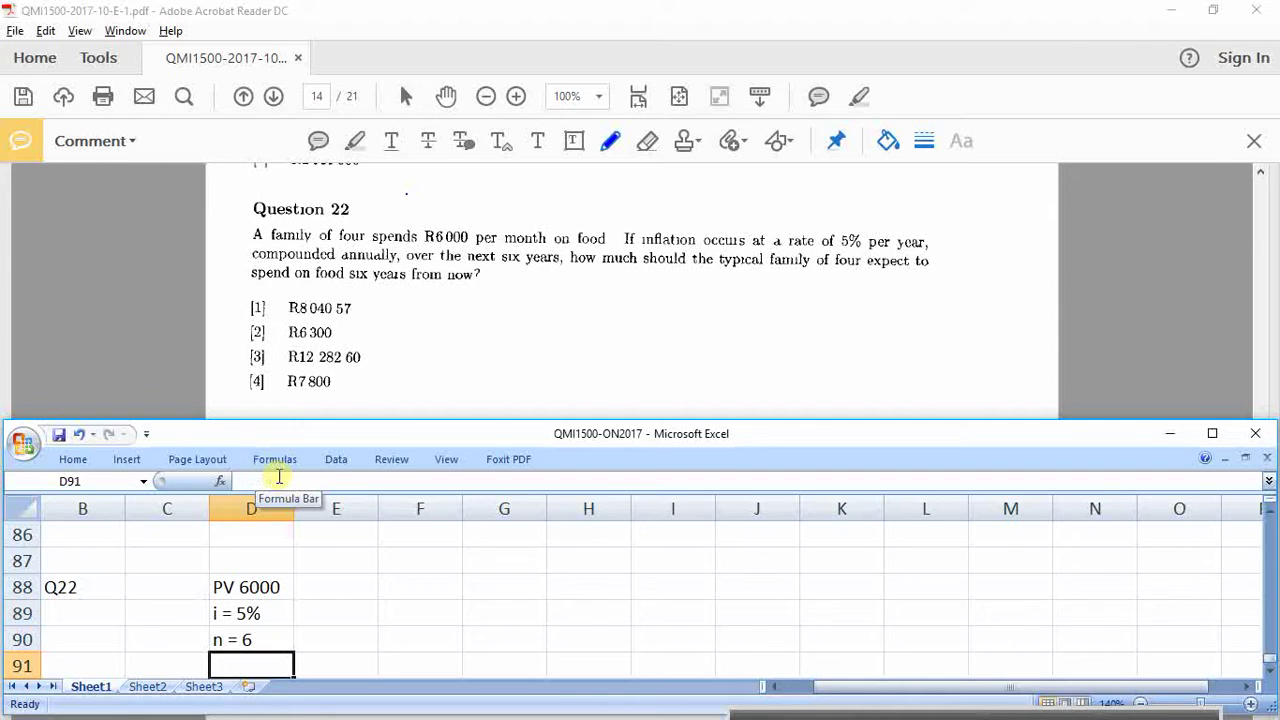
Step: Note 'solve for the FV' and enter =fv(0,05;6;0;-6000) in F91, giving R 8 040,57
text(solve for the )
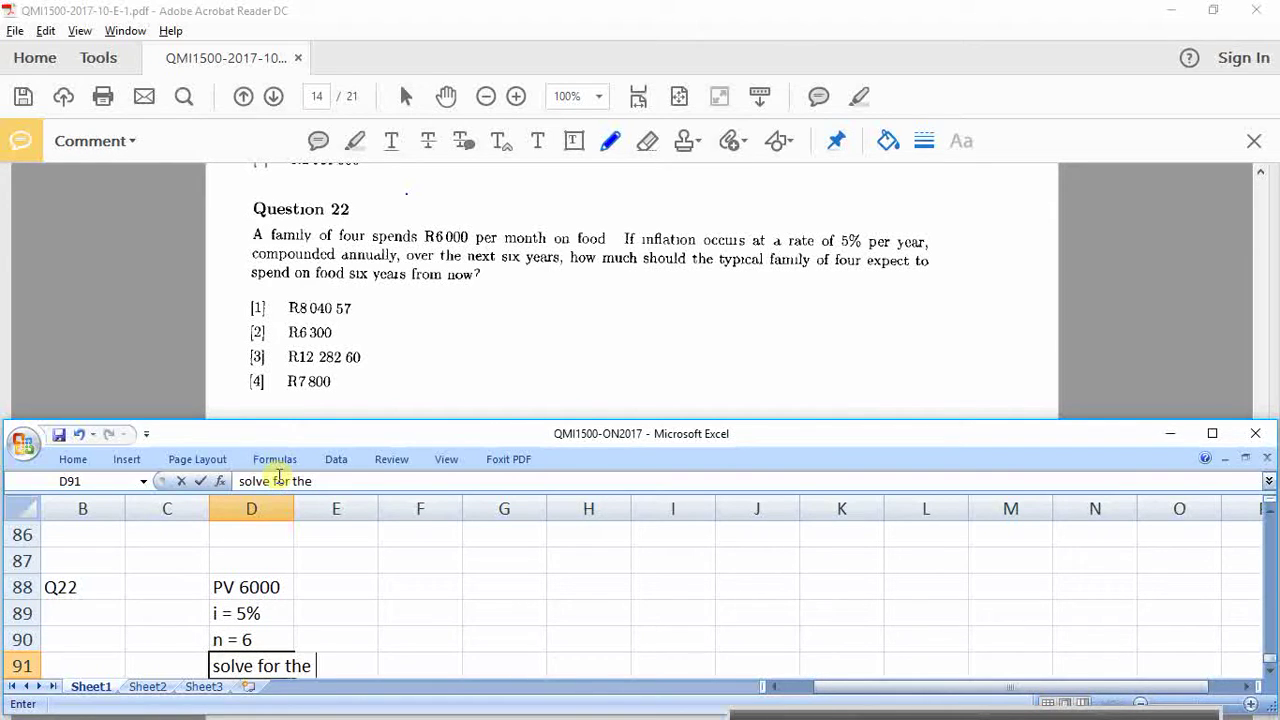
text(FV)
key(Return)
key(Down)
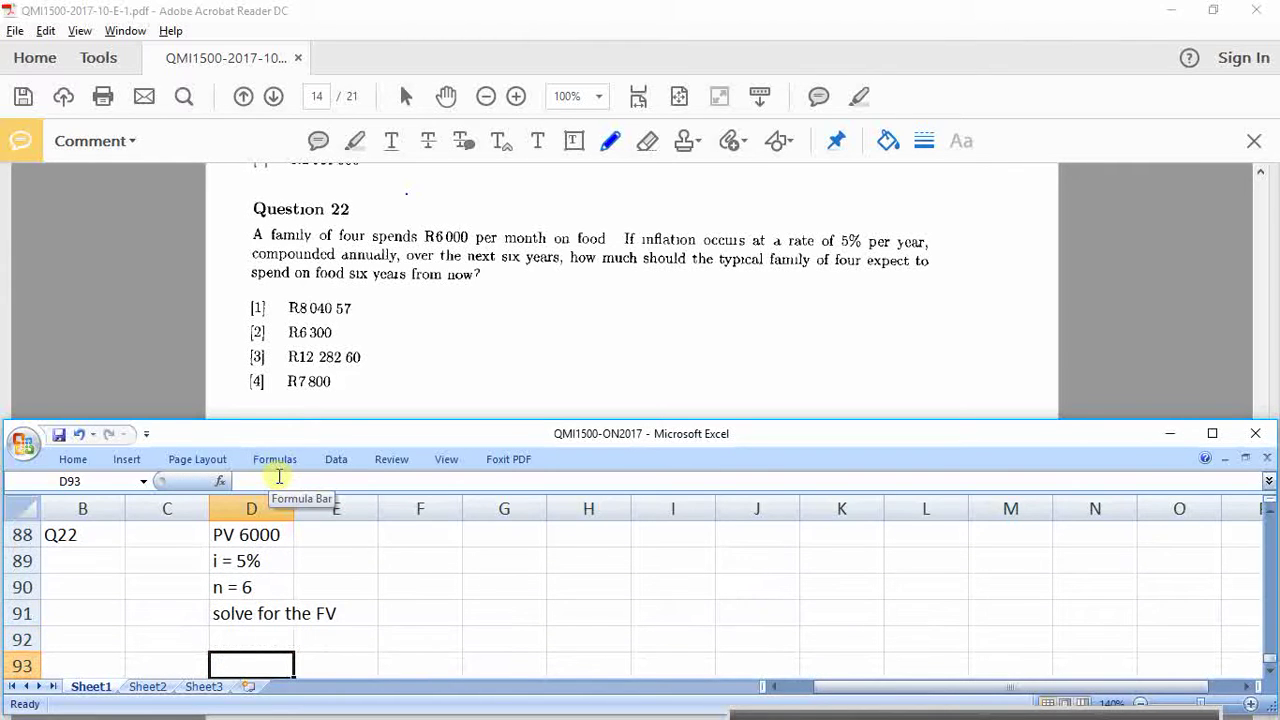
key(Up)
key(Up)
key(Right)
key(Right)
text(=fv)
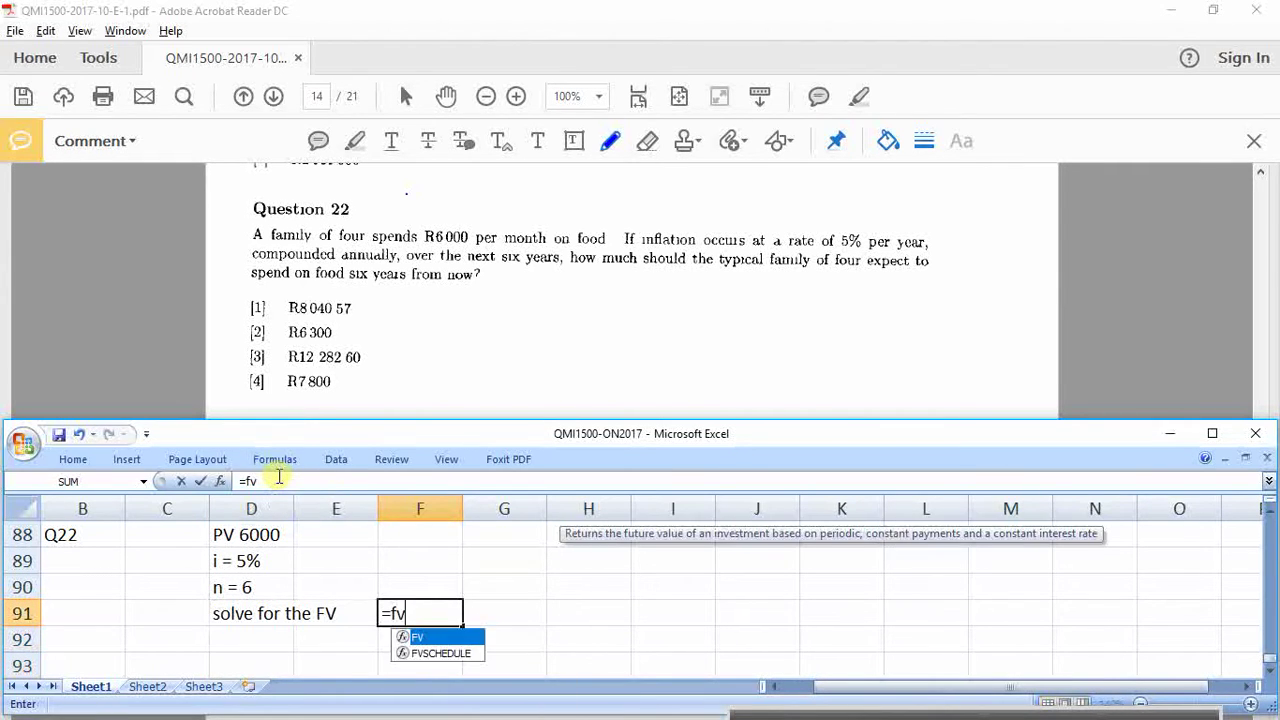
text(()
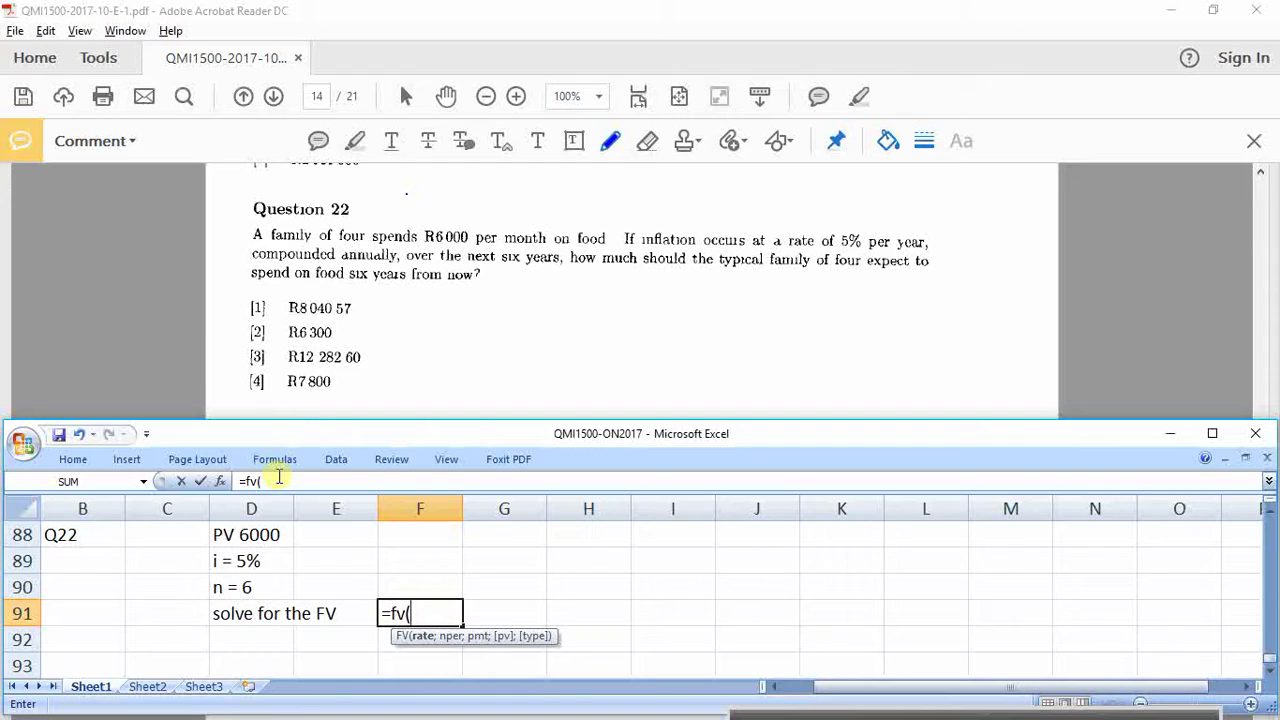
text(0,05;)
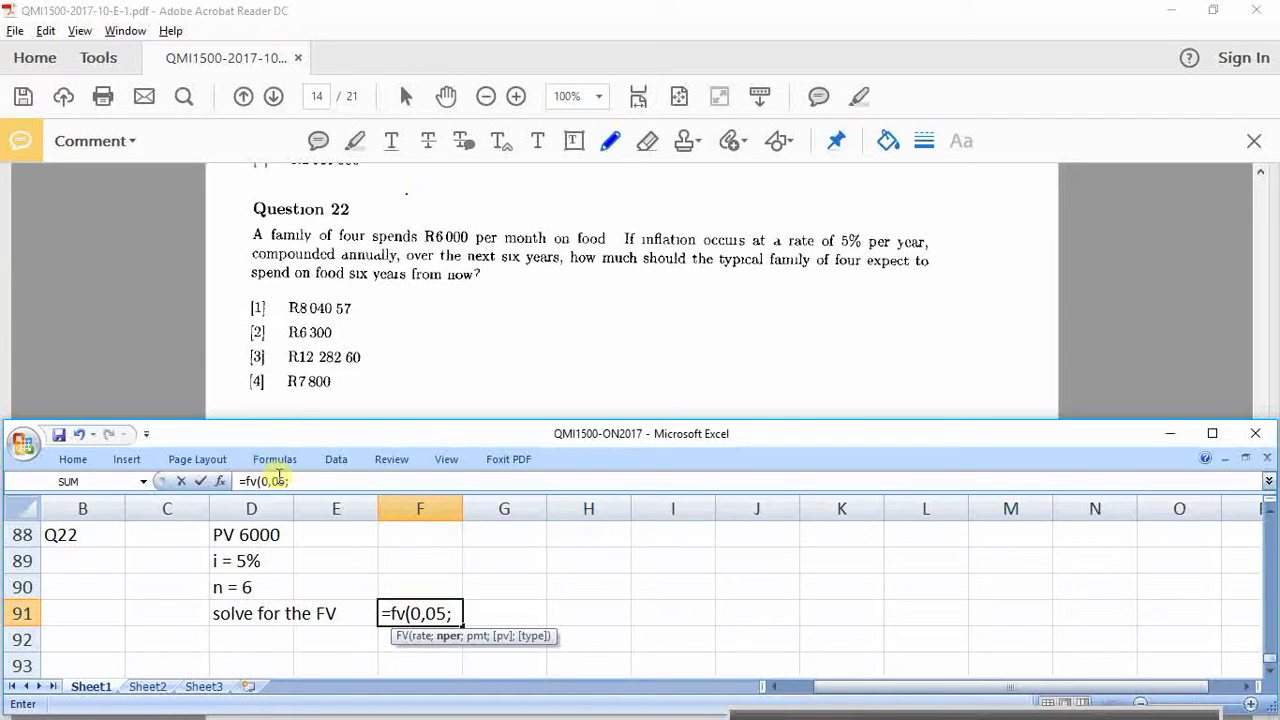
text(6;)
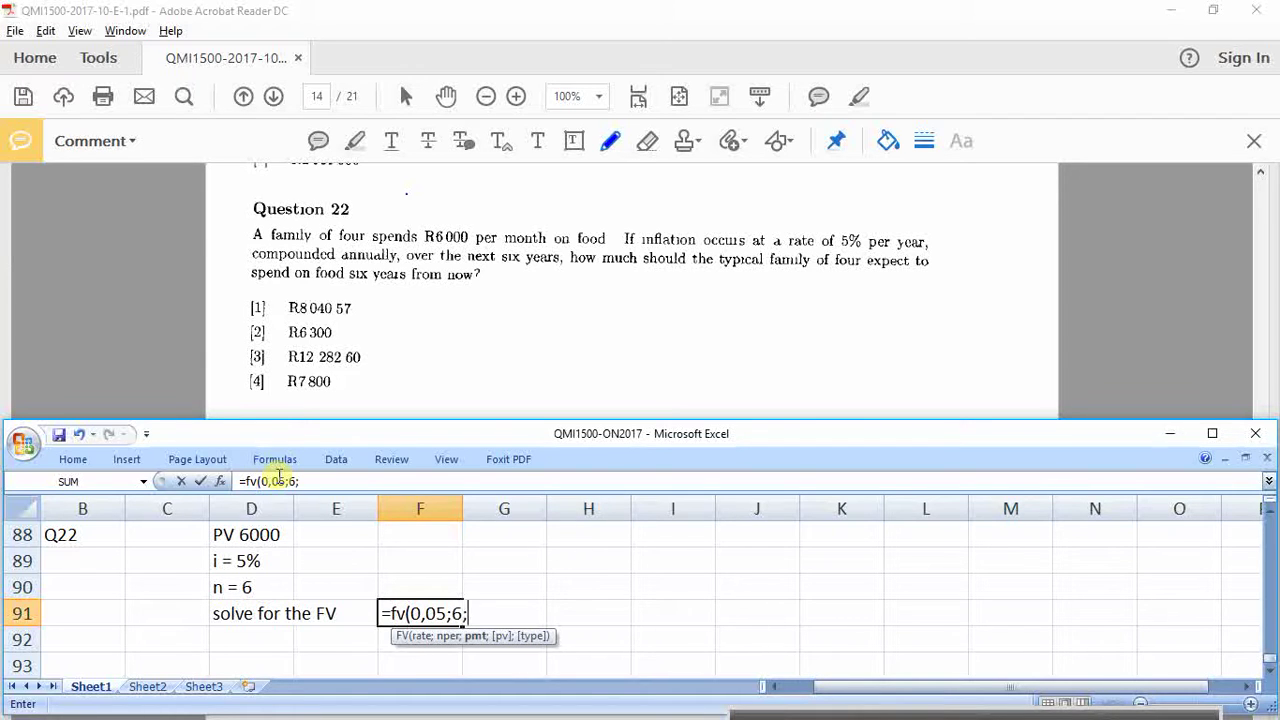
text(0;-6000))
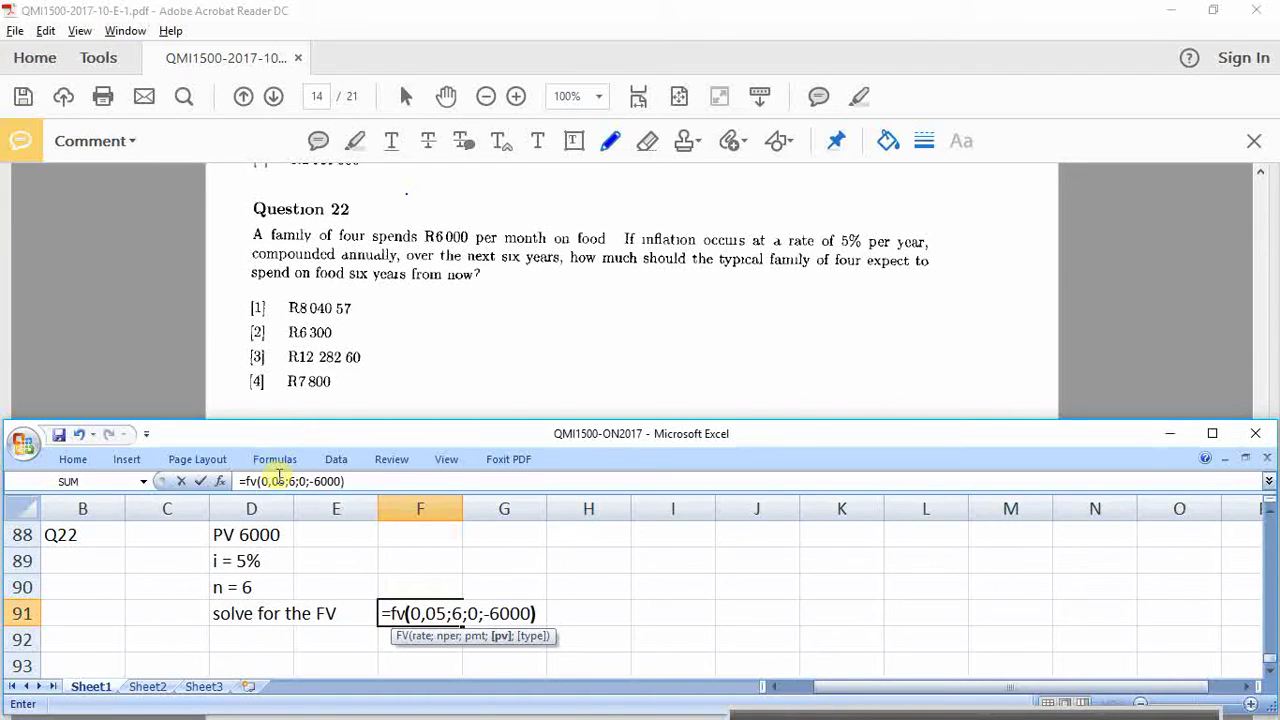
key(Return)
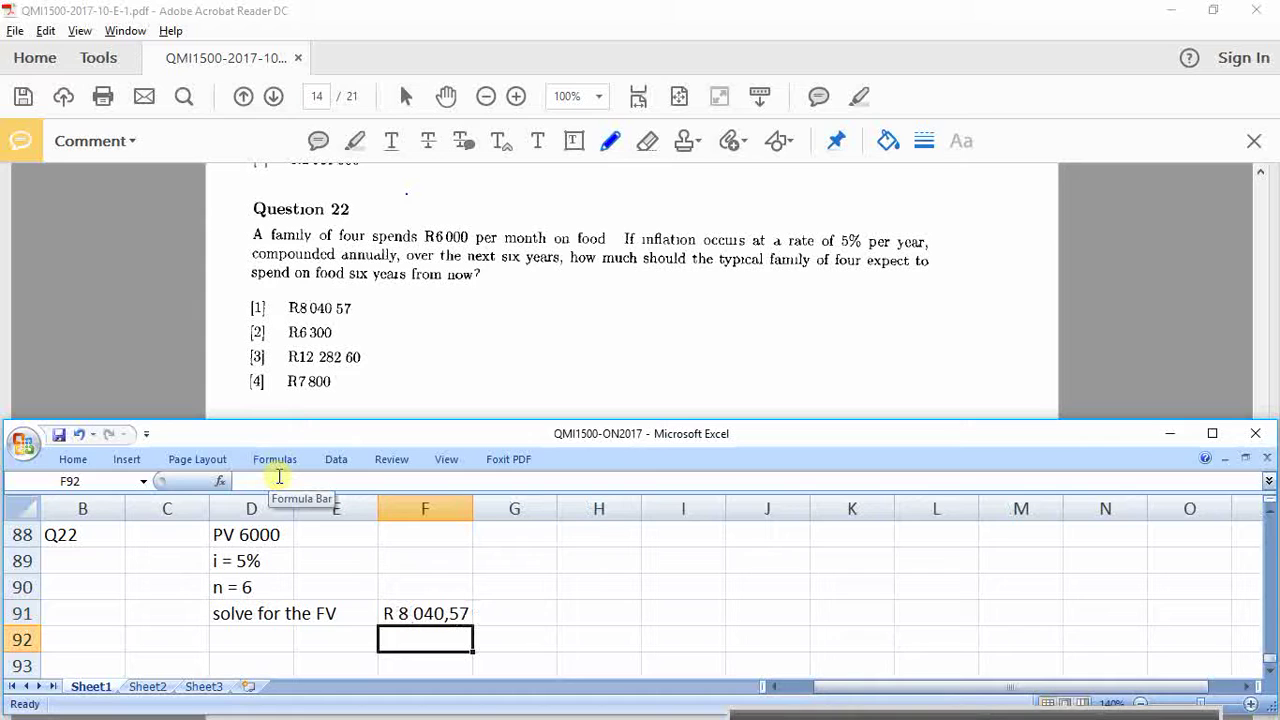
Step: Record option 1 for Q22 in C88 and label B93 'Q23'
click(177, 538)
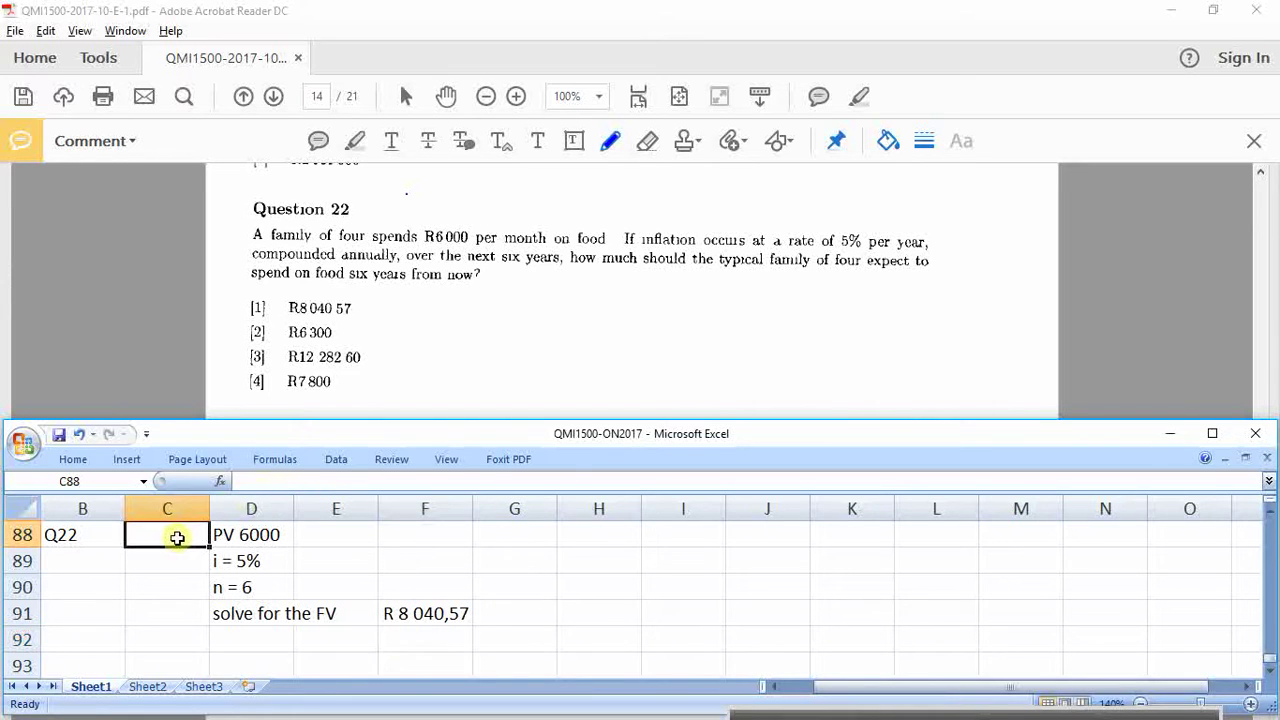
text(1)
key(Return)
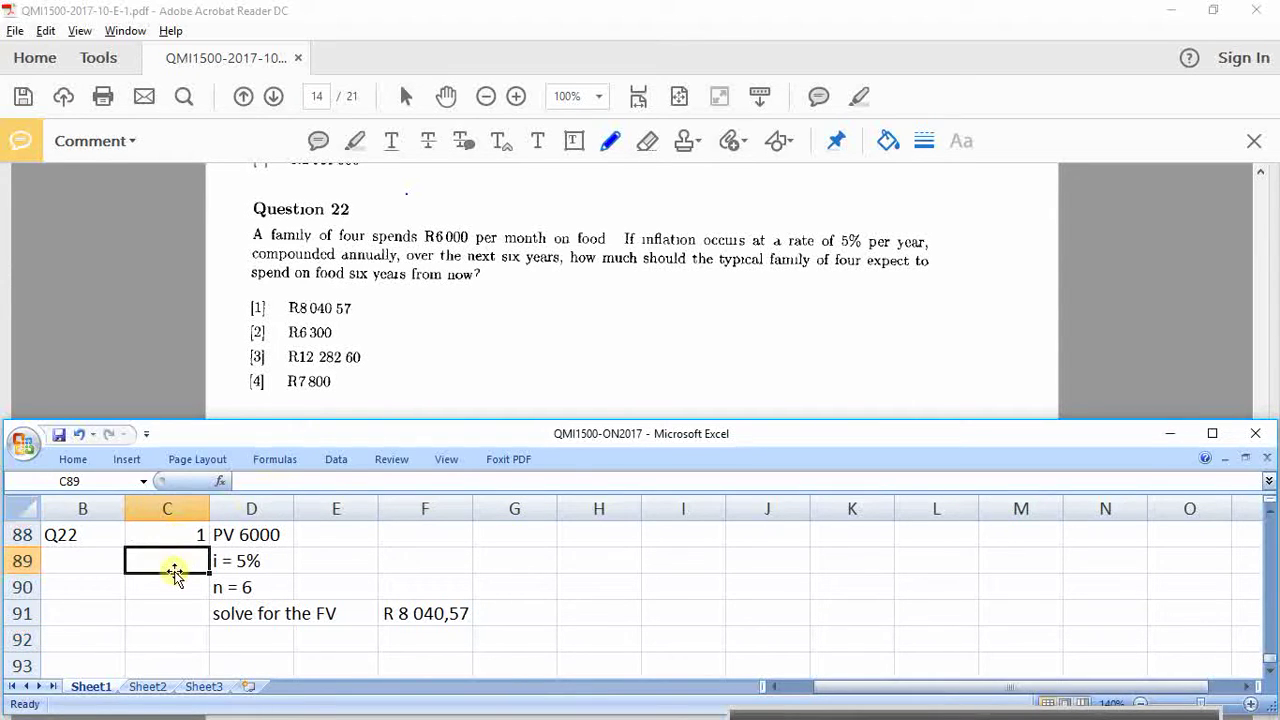
click(104, 664)
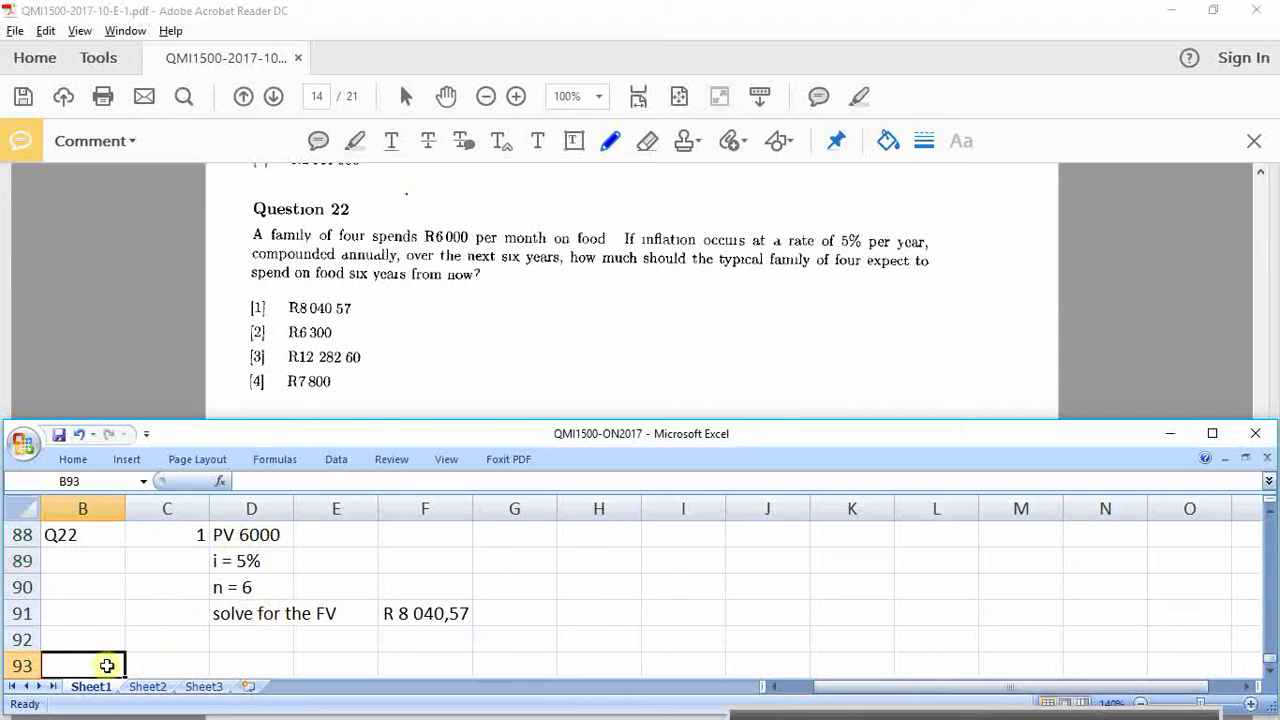
text(Q23)
click(197, 672)
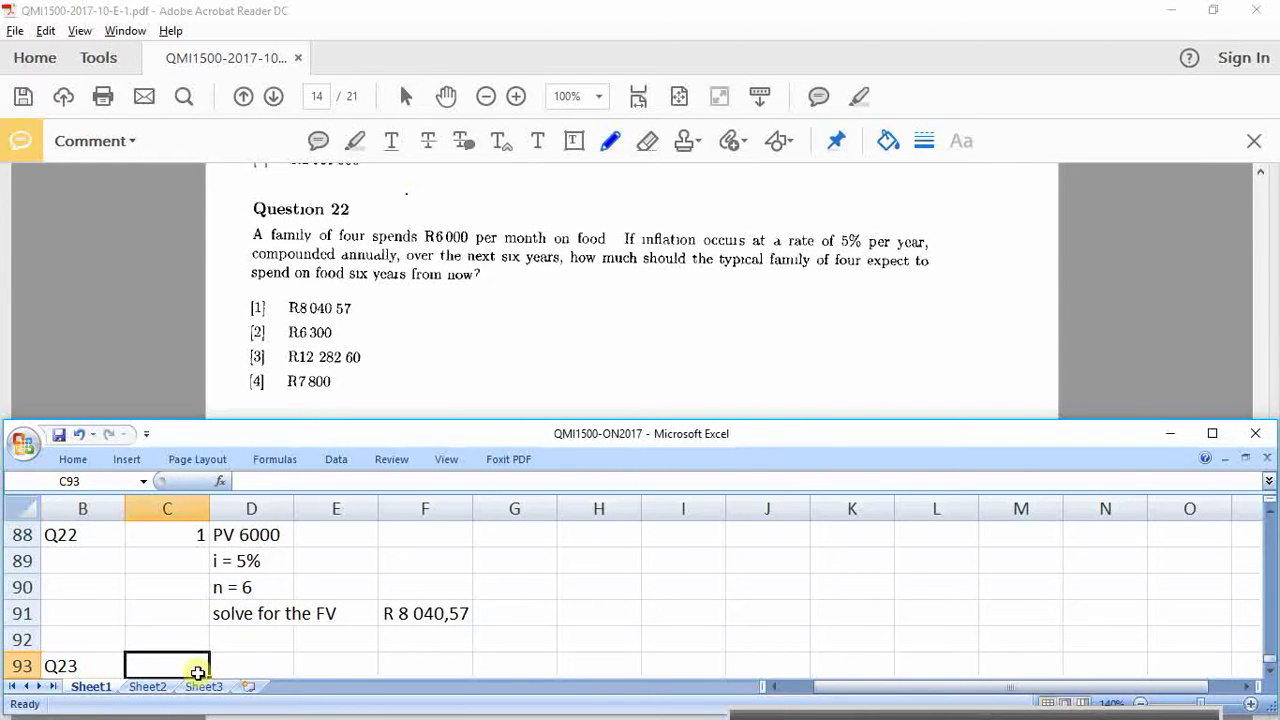
Step: Scroll the exam PDF to Question 23 on page 16, then select D93 in the workbook
click(494, 373)
scroll(497, 373, down, 5)
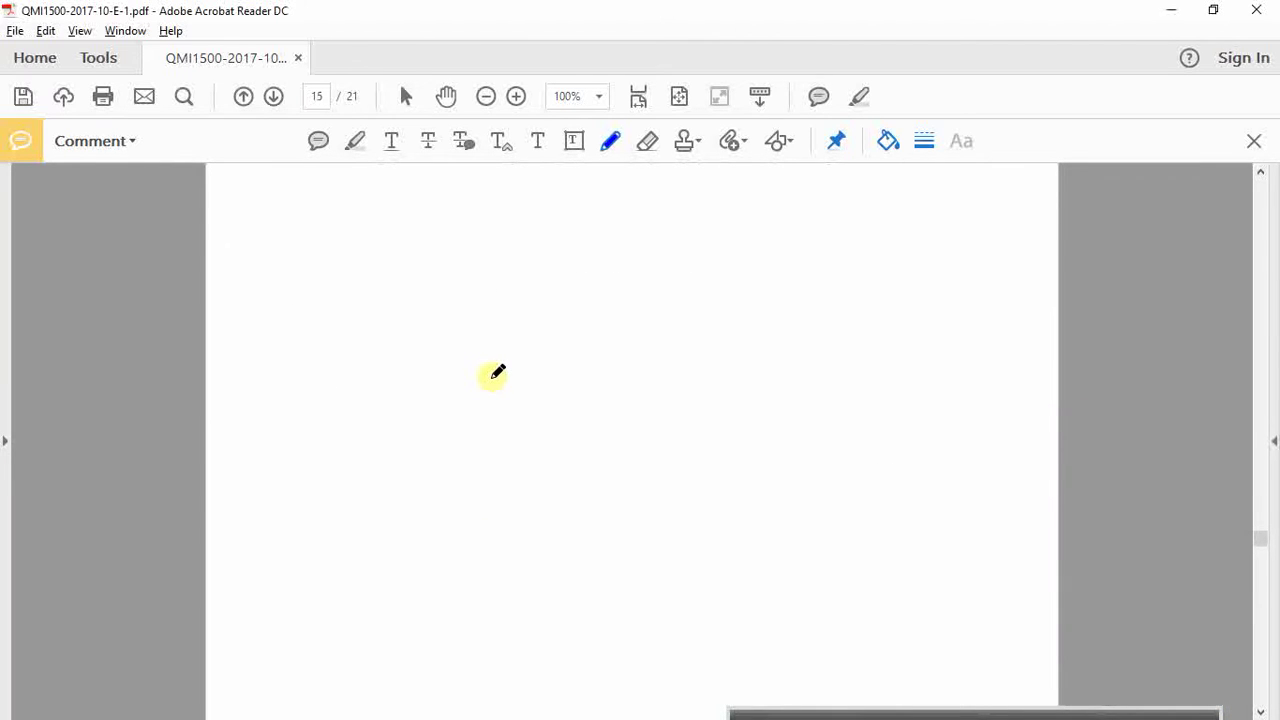
scroll(497, 373, down, 10)
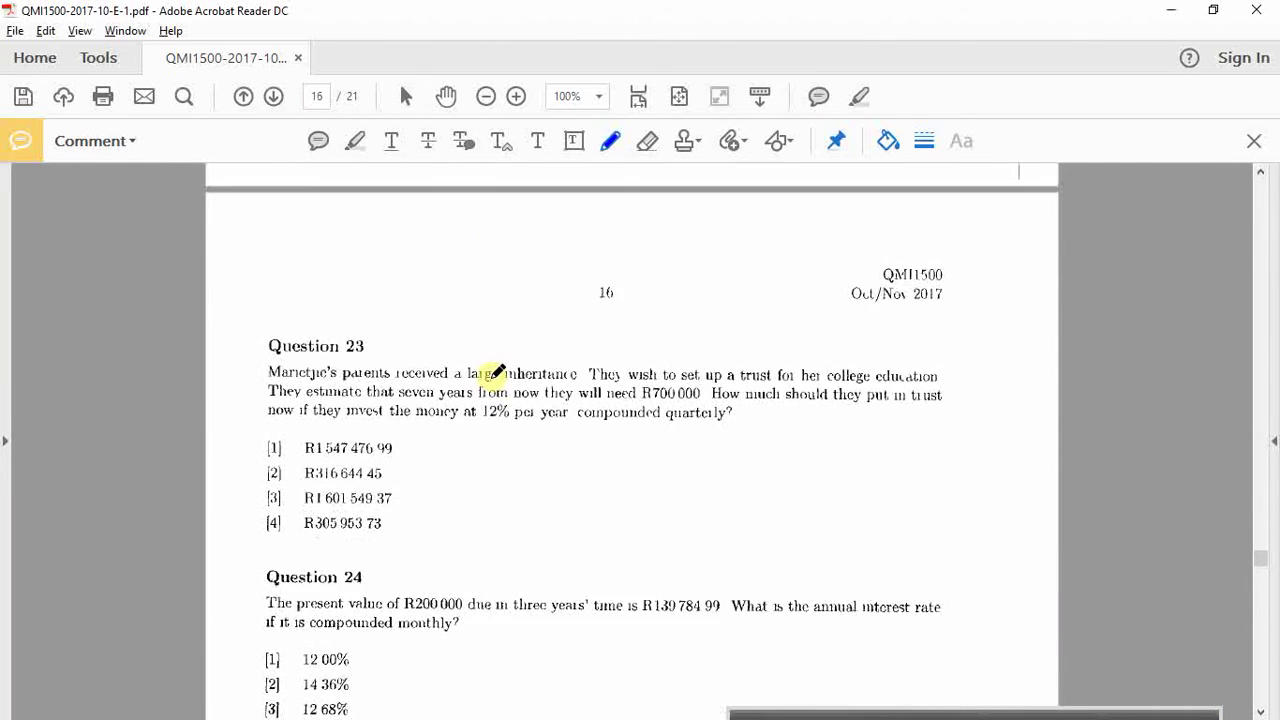
scroll(497, 373, down, 1)
key(alt+Tab)
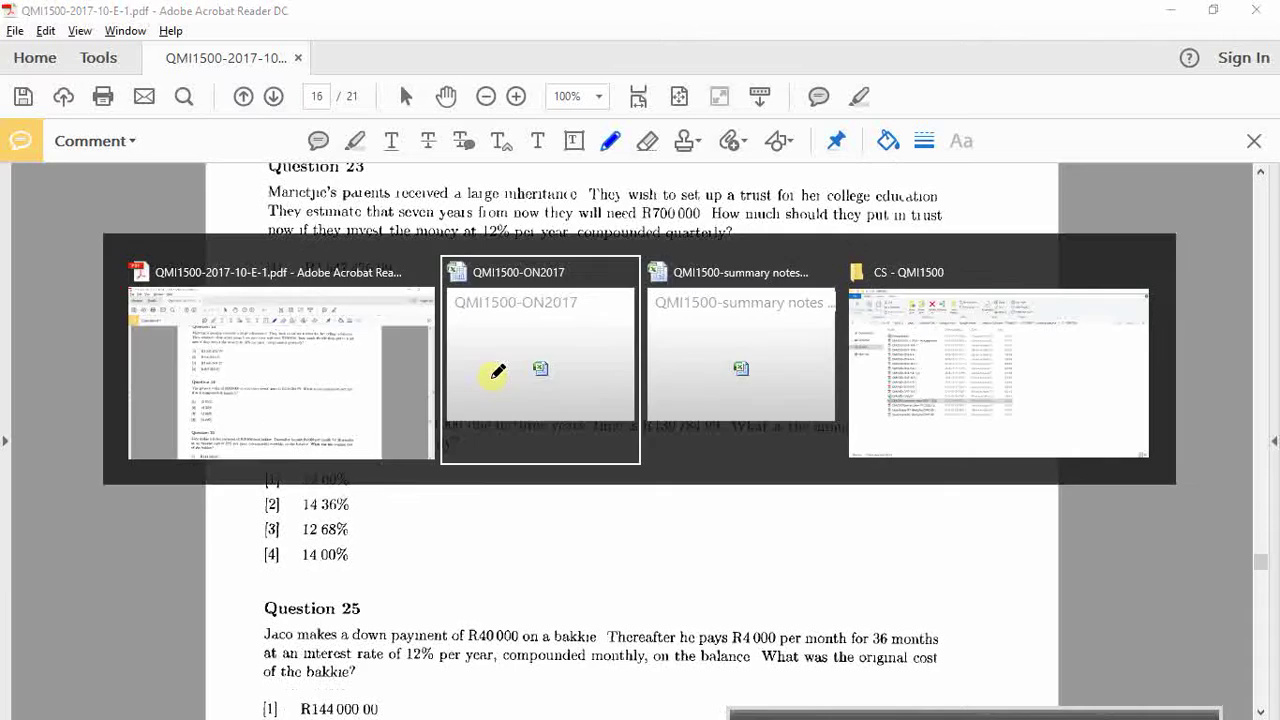
click(262, 664)
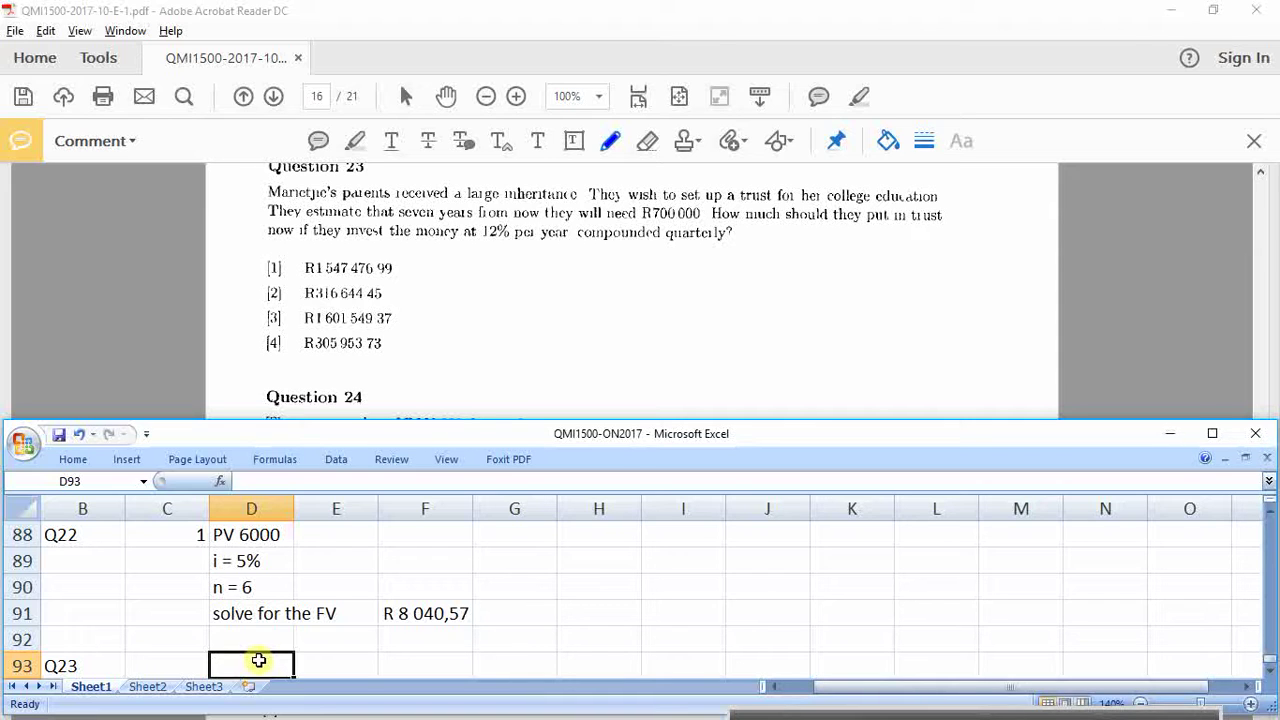
Step: Review Q22's workings in D88:F91 and recheck the PDF before returning to D93
drag(251, 540, 451, 613)
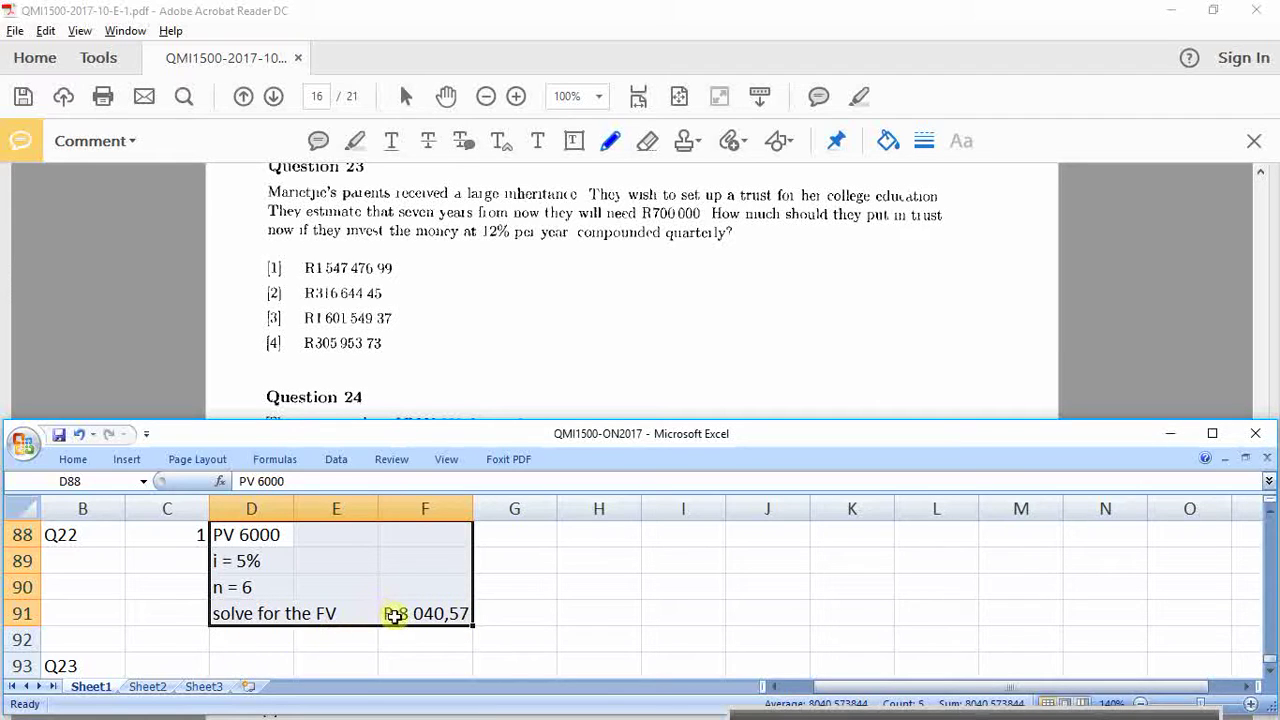
click(251, 641)
click(251, 660)
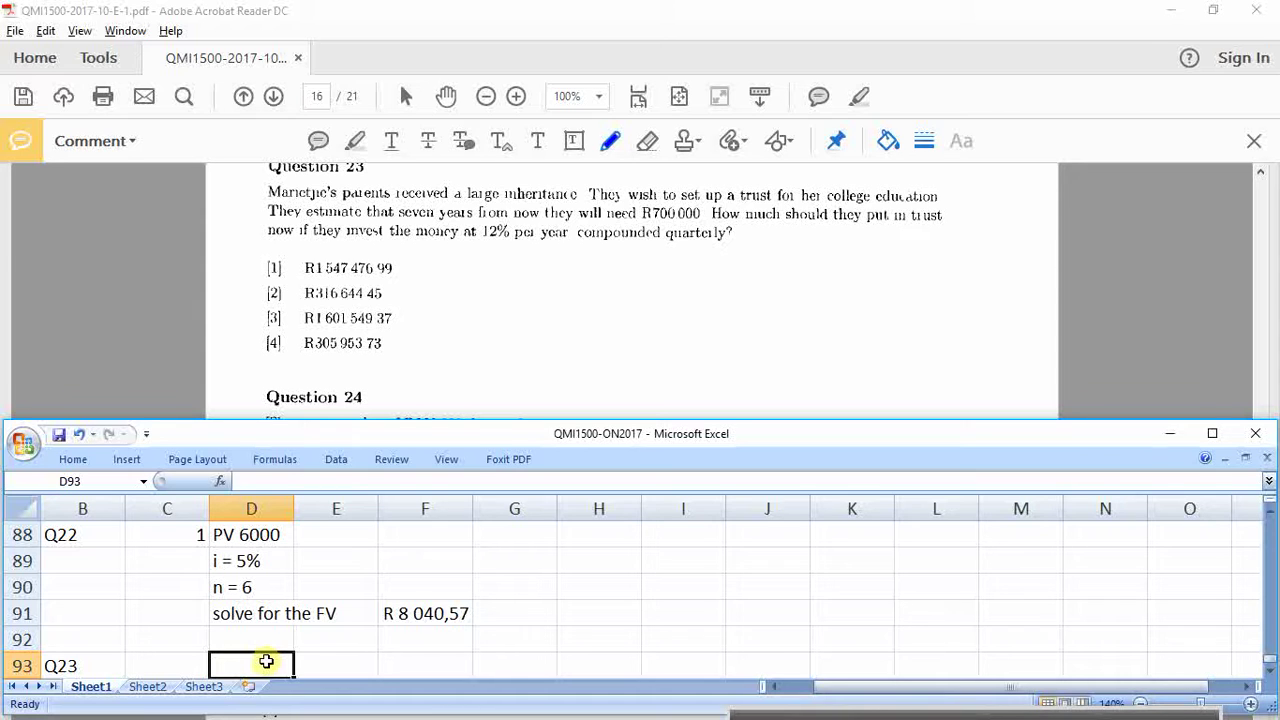
click(417, 377)
key(alt+Tab)
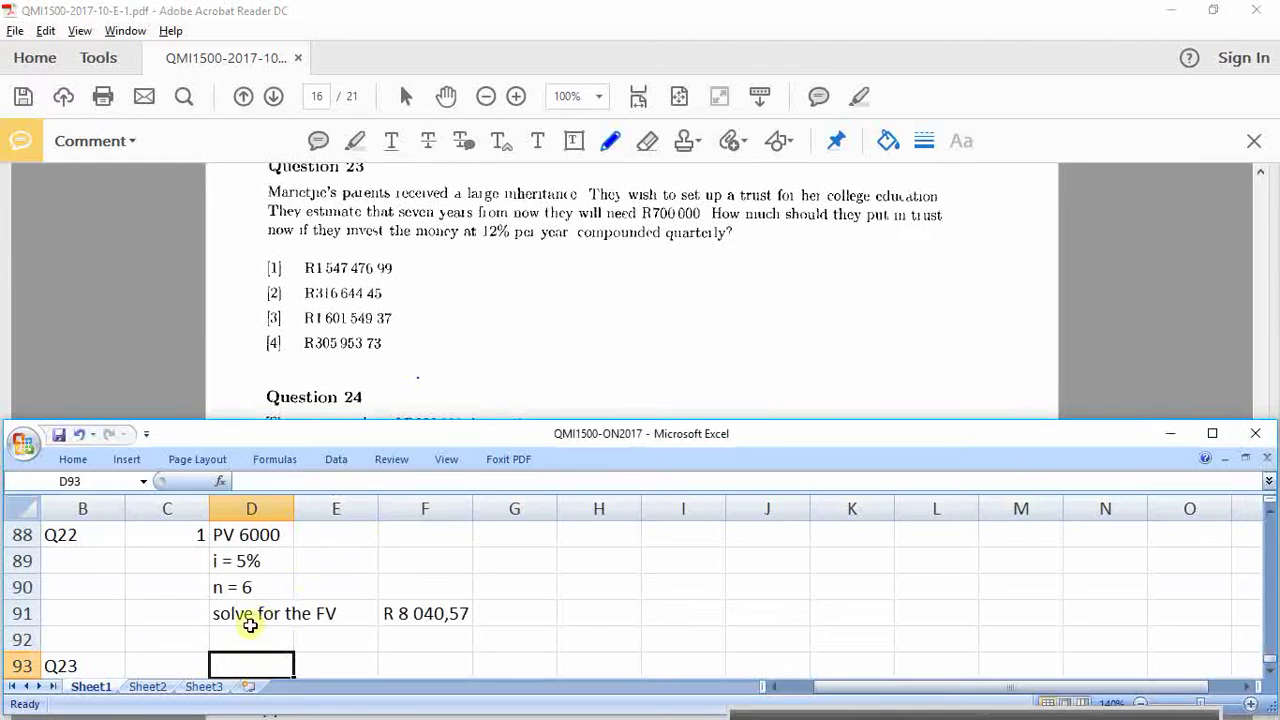
scroll(250, 626, down, 2)
scroll(257, 620, up, 1)
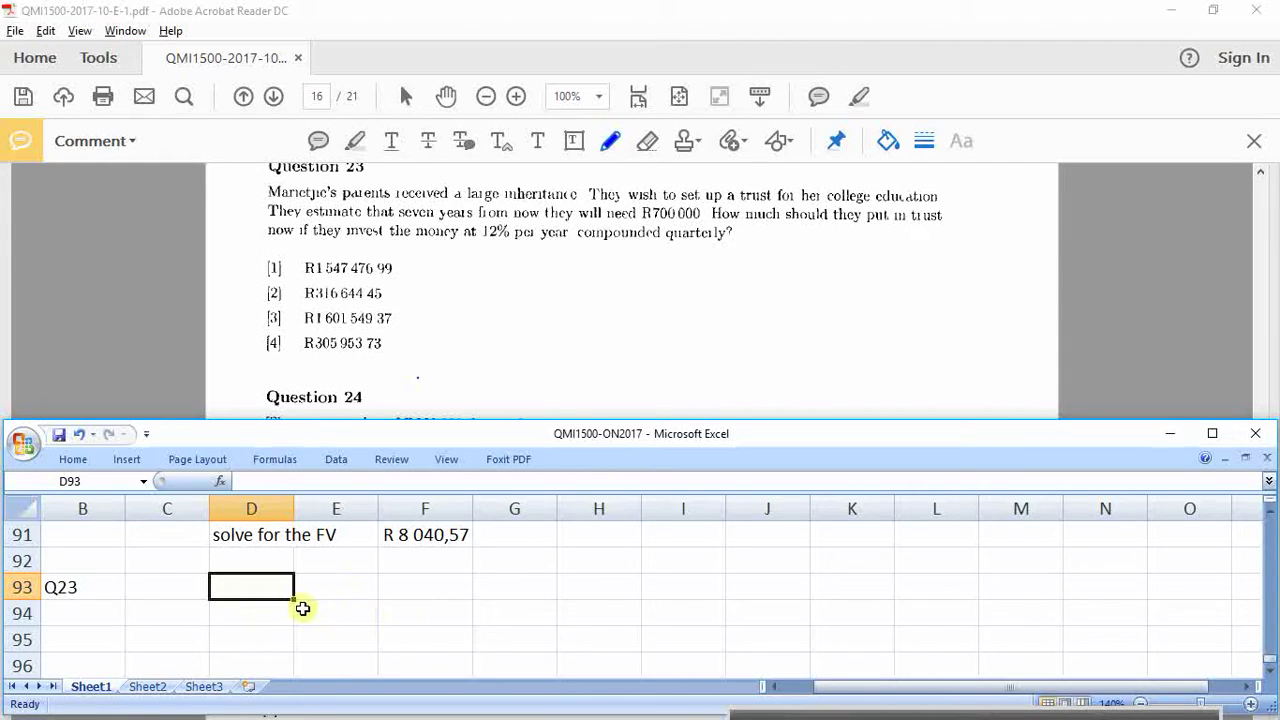
Step: List Q23's variables: n = 7yr x 4 = 28q, FV = 700000, i4 = 3%, and 'solve for PV'
text(n - 7)
key(BackSpace)
key(BackSpace)
key(BackSpace)
key(BackSpace)
text(= 7yr x 4 = 28q)
key(Return)
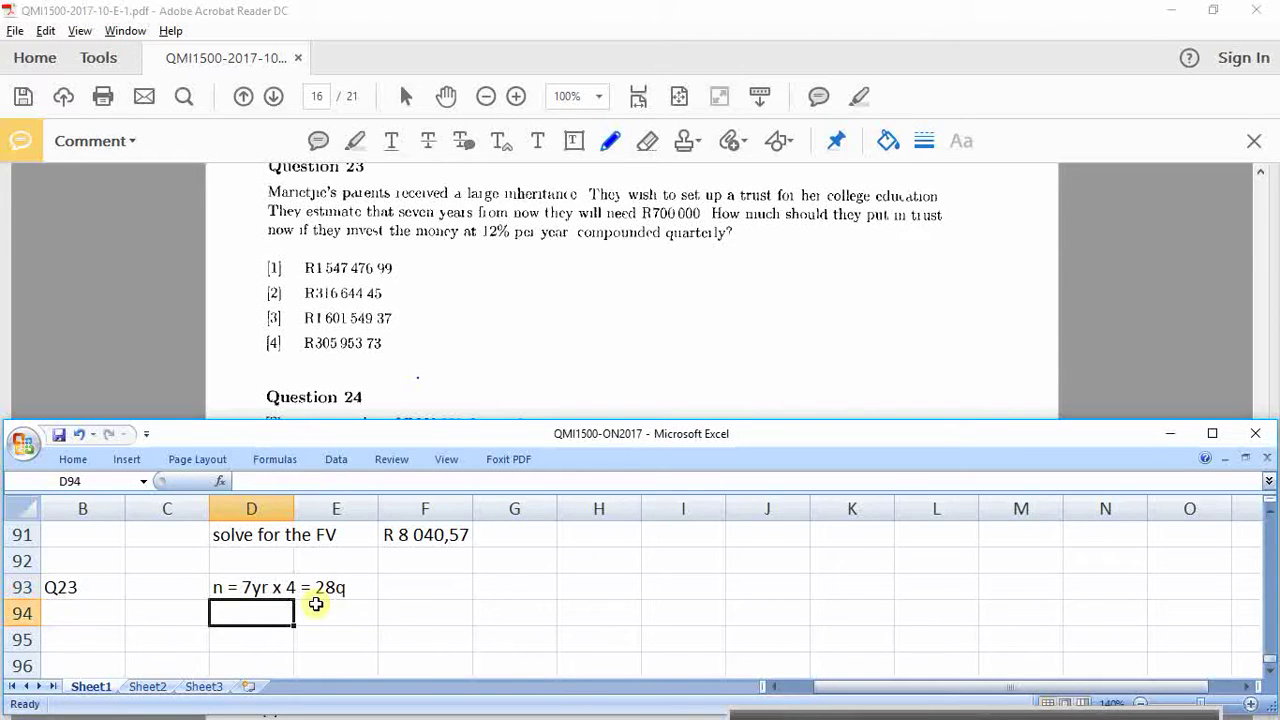
text(FV = 700000)
key(Return)
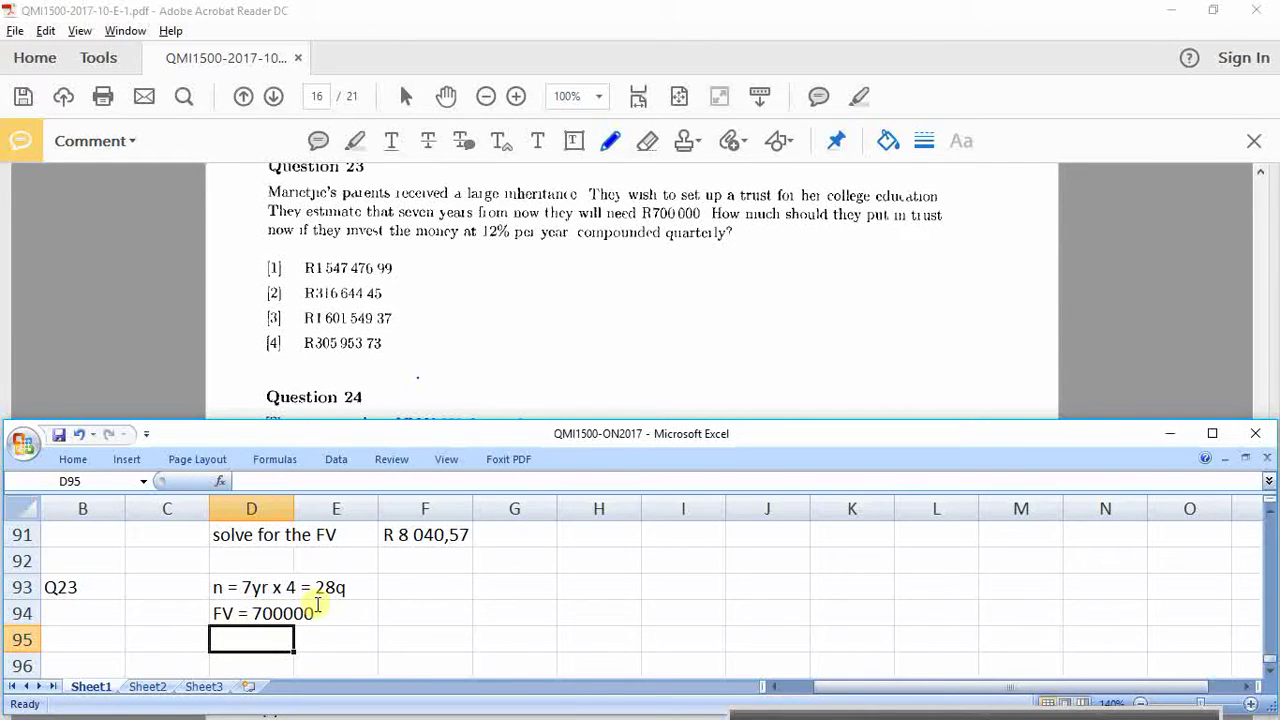
text(i4 =)
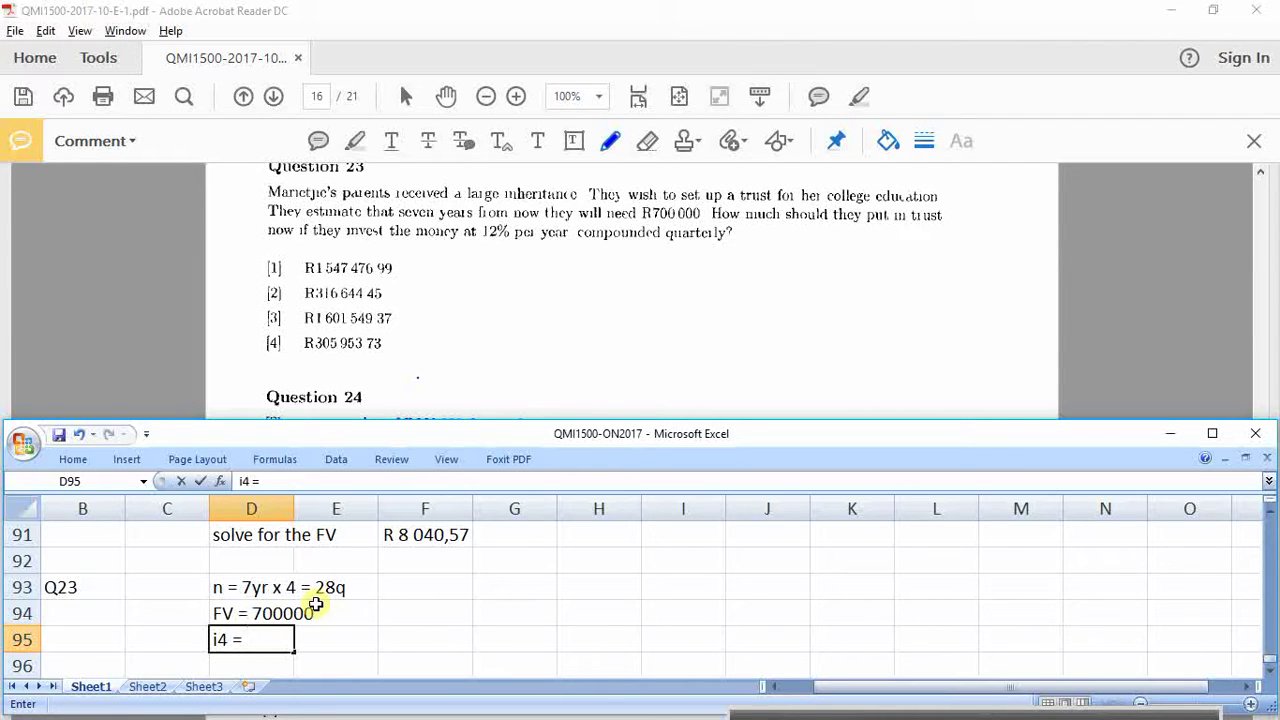
text( 3%)
key(Return)
text(solve for PV)
key(Return)
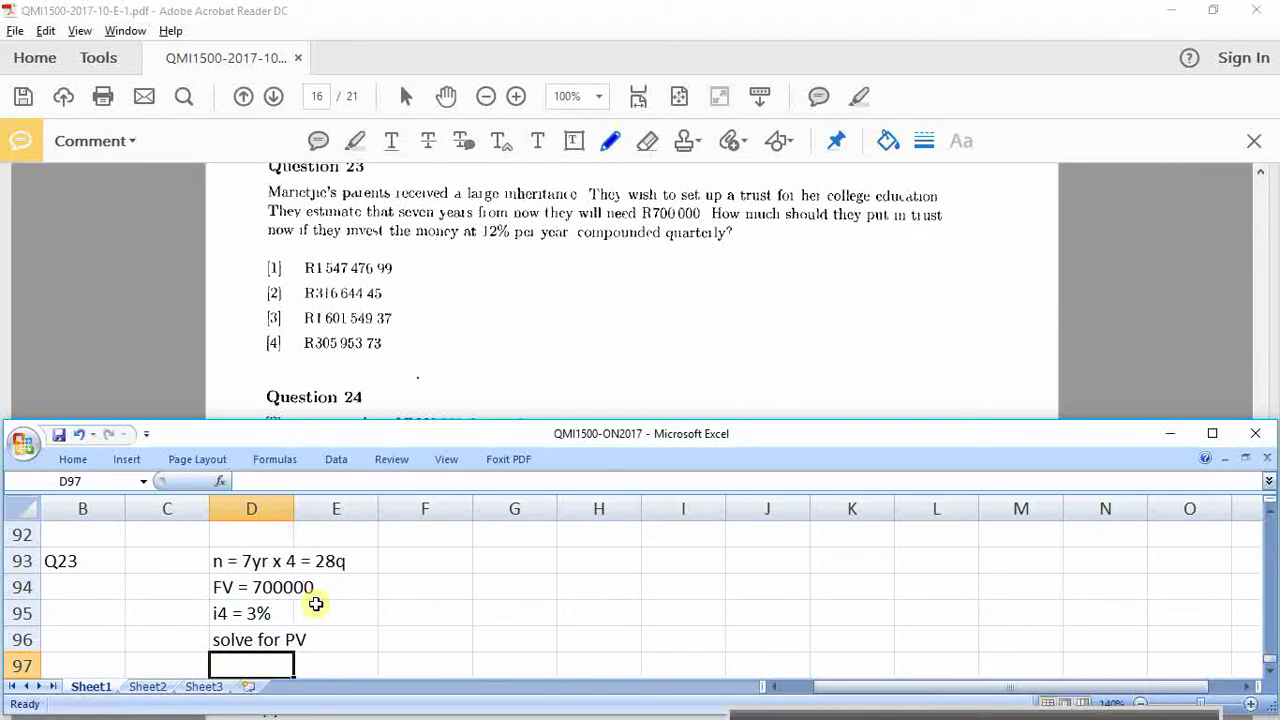
Step: Enter =pv(0,03;28;0;700000) in F96, giving R -305 953,73
key(Up)
key(Right)
key(Right)
text(=)
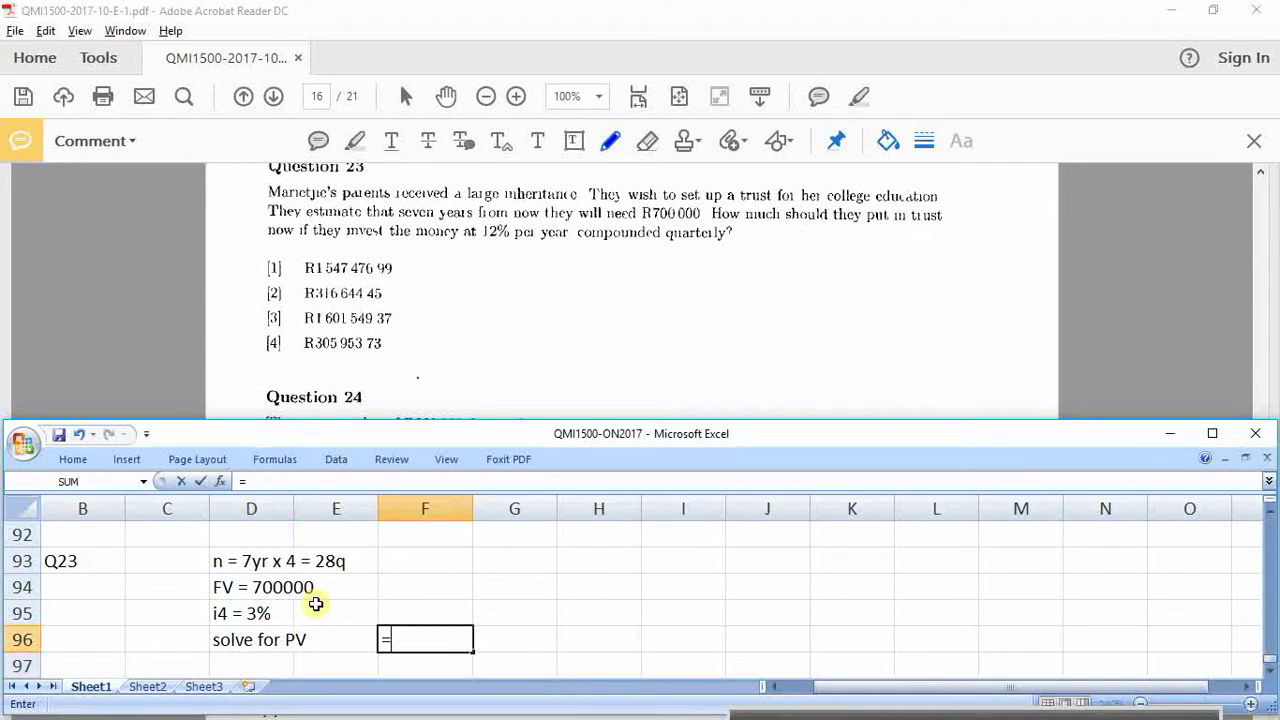
text(pv()
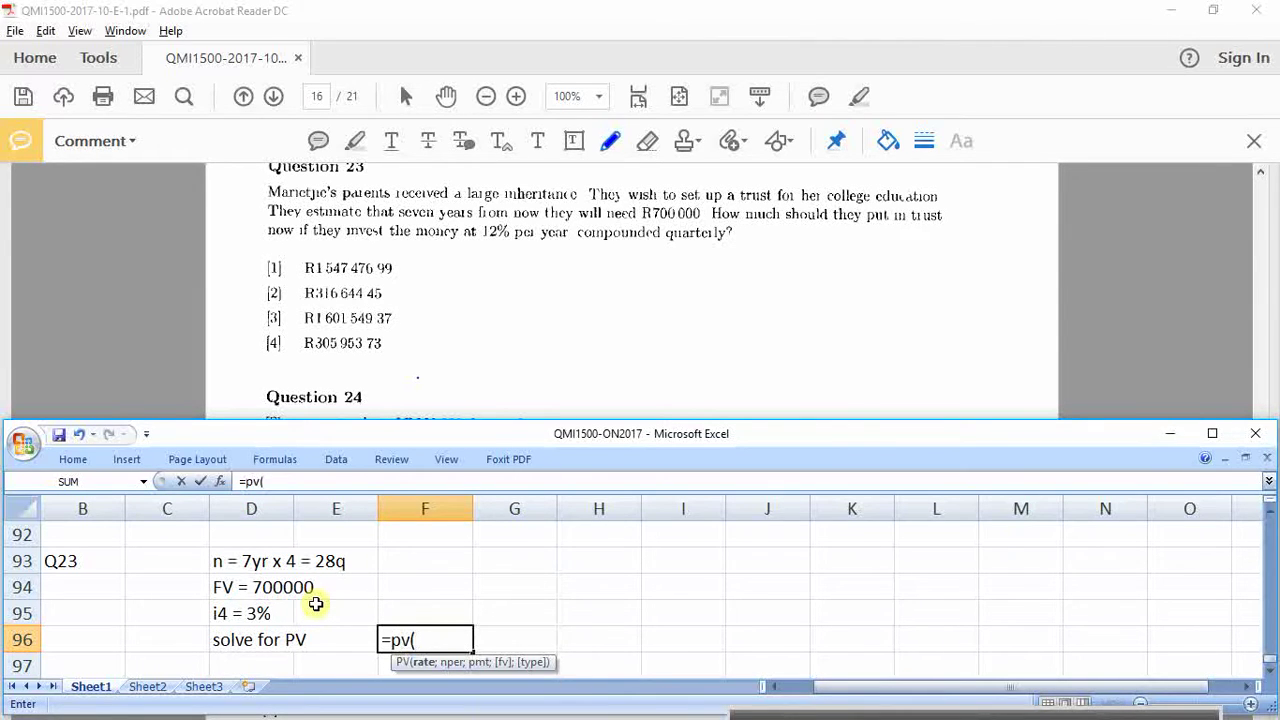
text(0,)
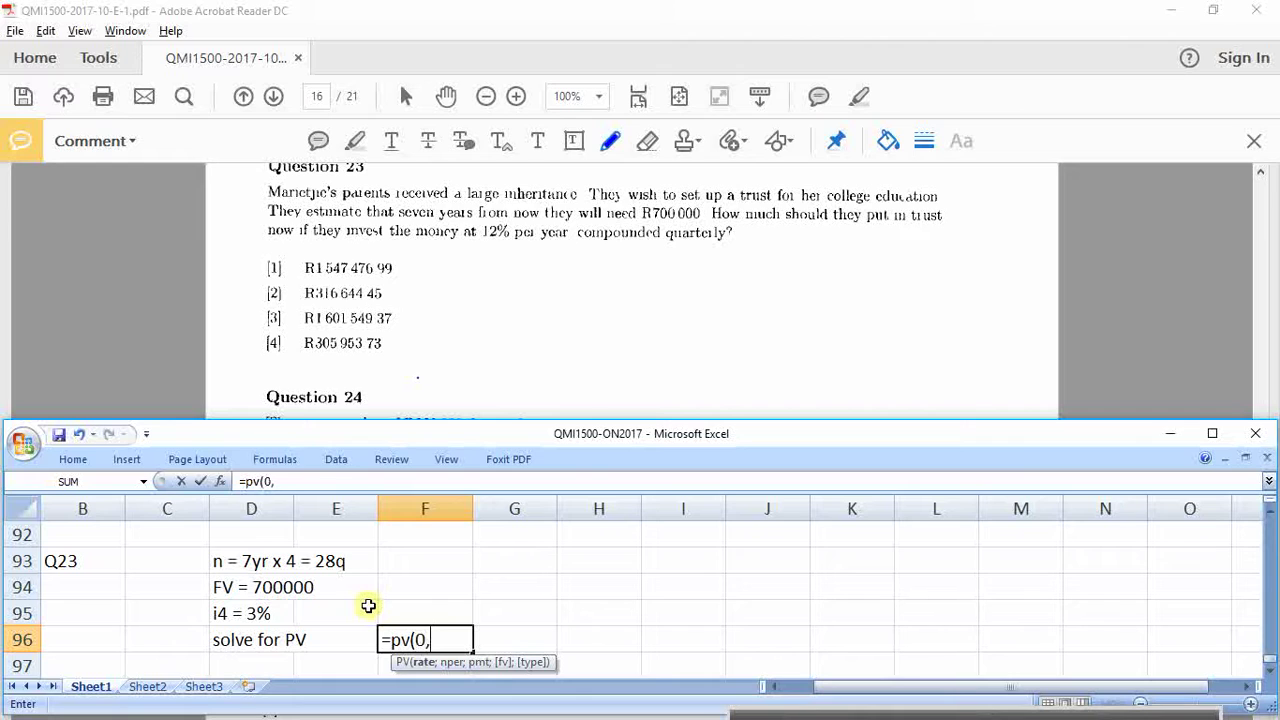
text(03;)
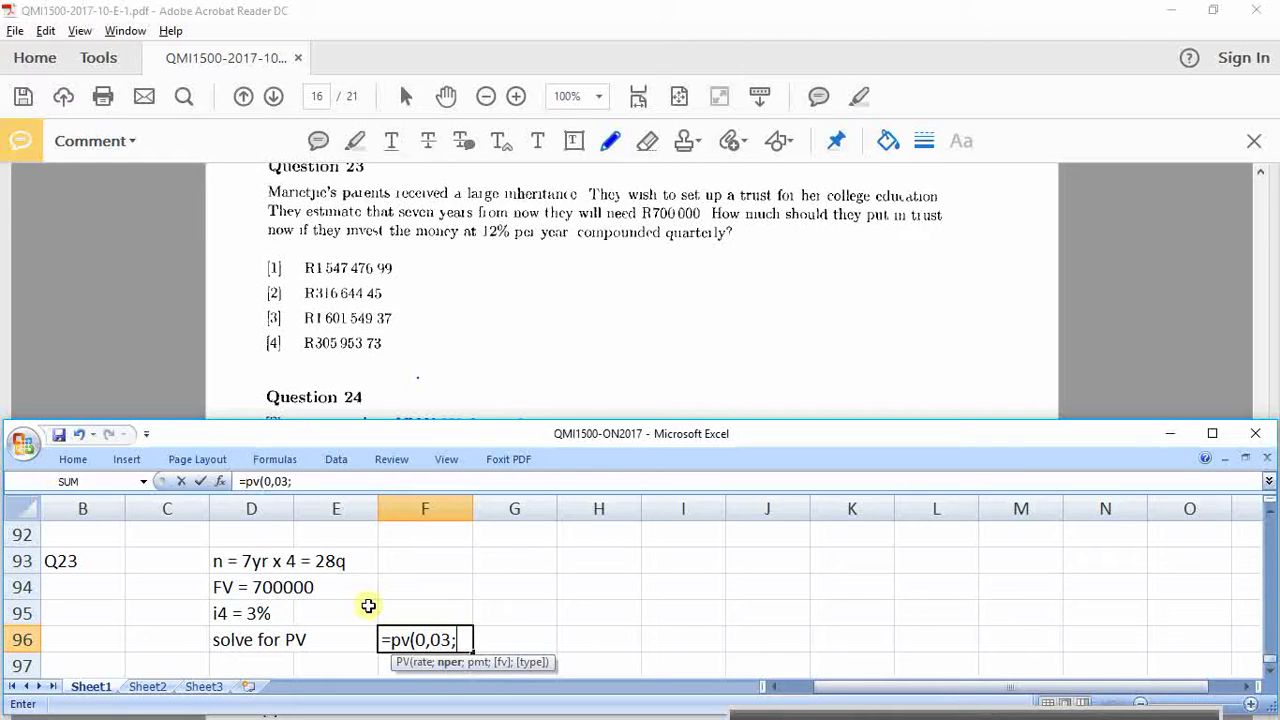
text(28;0;)
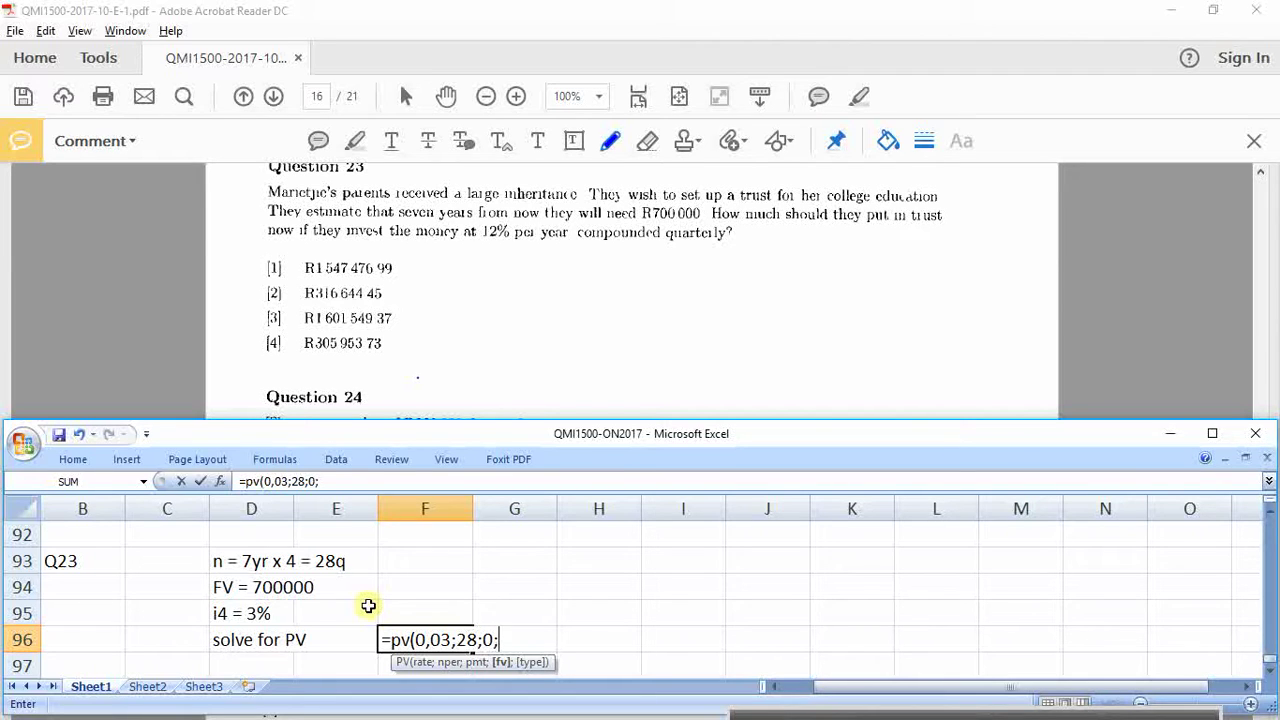
text(700000))
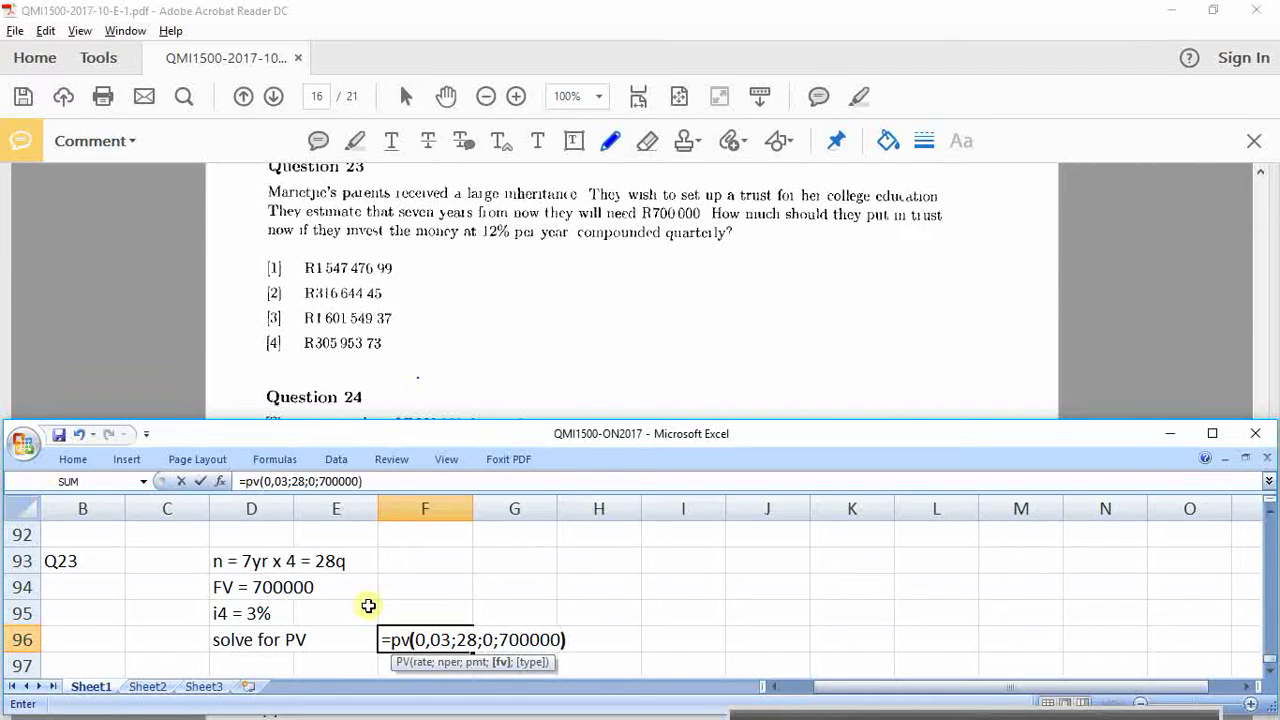
key(Return)
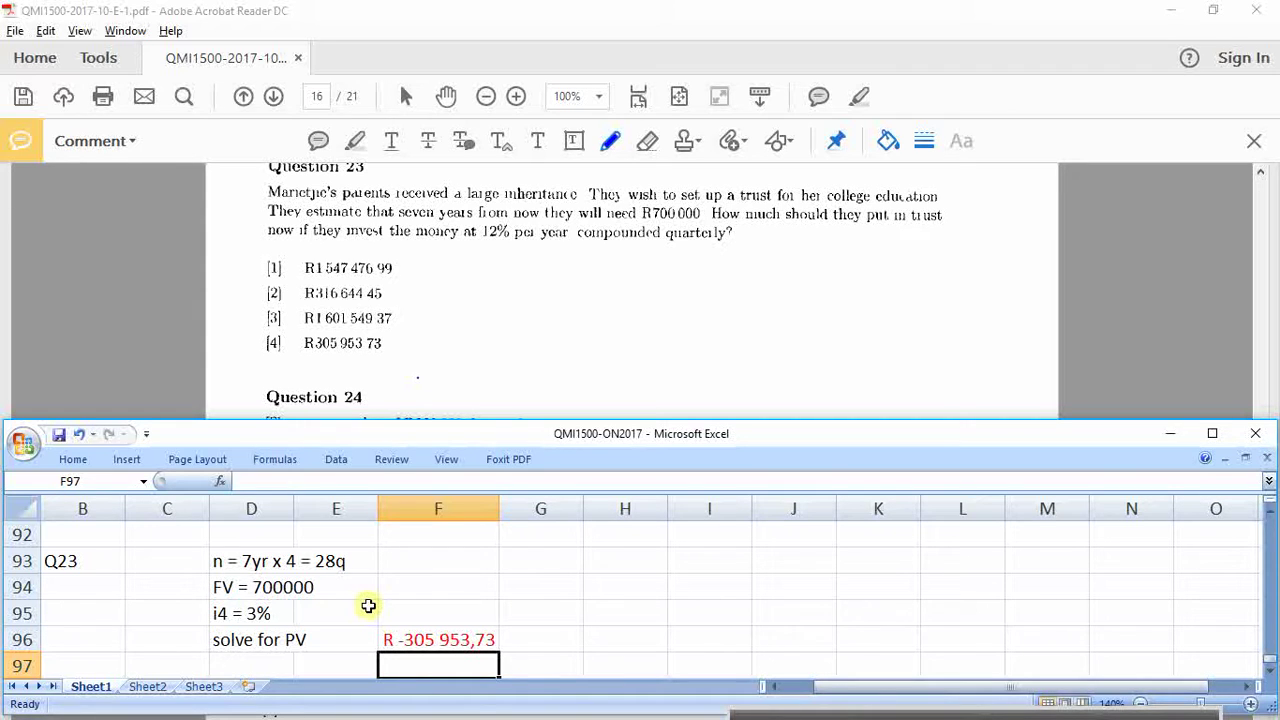
key(Left)
key(Left)
key(Left)
key(Up)
key(Up)
key(Up)
key(Up)
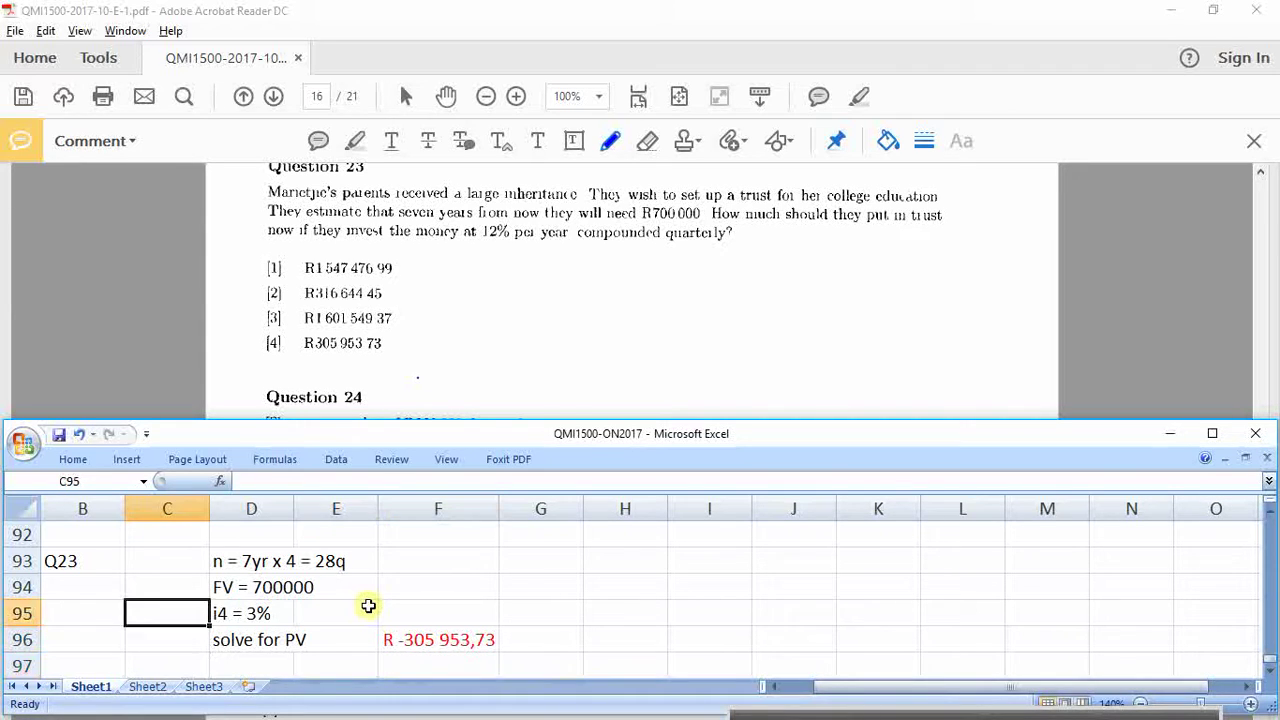
text(4)
key(Return)
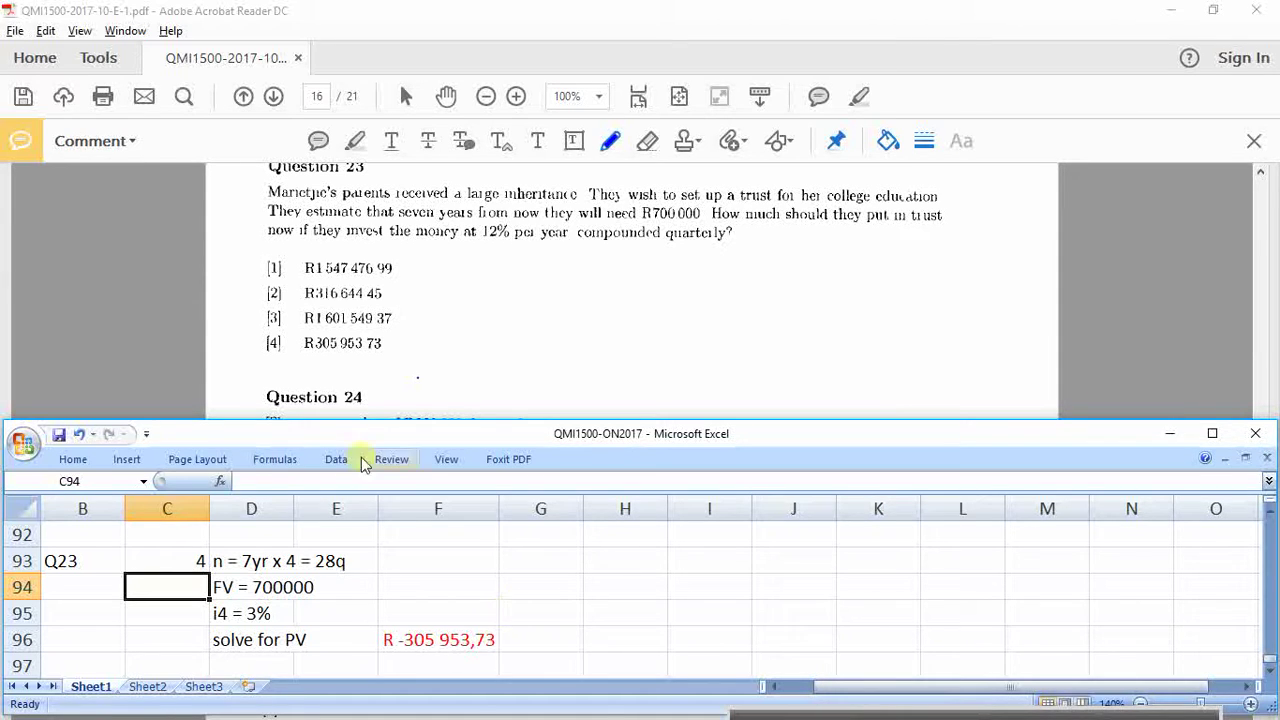
Step: Check Question 24 in the exam PDF, then label cell B99 'Q24' in Excel
click(376, 374)
scroll(385, 373, down, 1)
scroll(385, 374, down, 3)
key(alt+Tab)
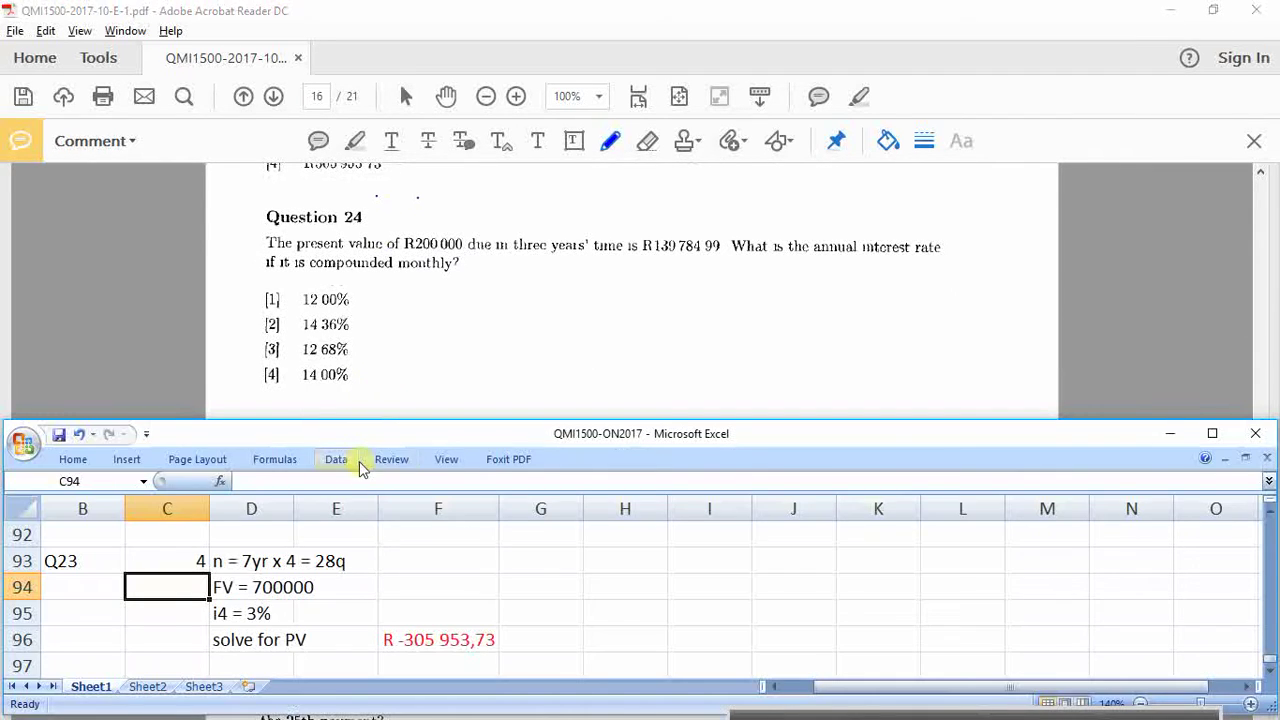
scroll(110, 652, down, 1)
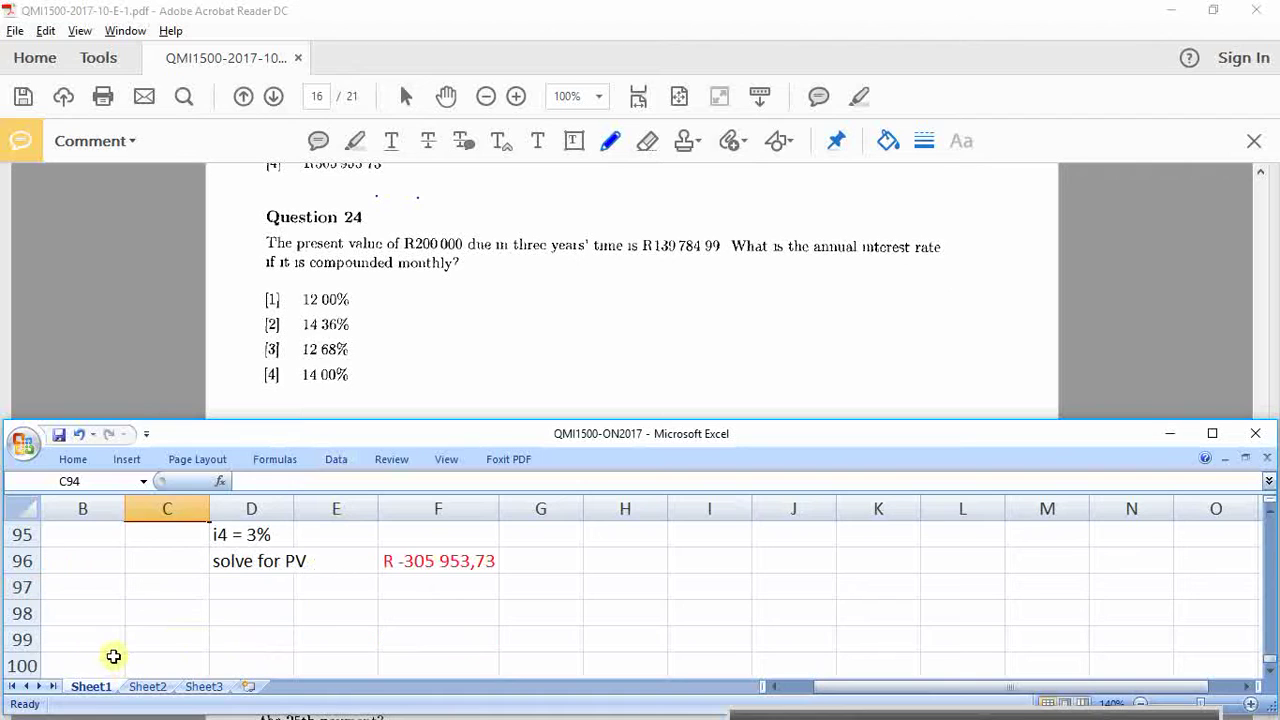
click(90, 632)
text(Q24)
click(215, 638)
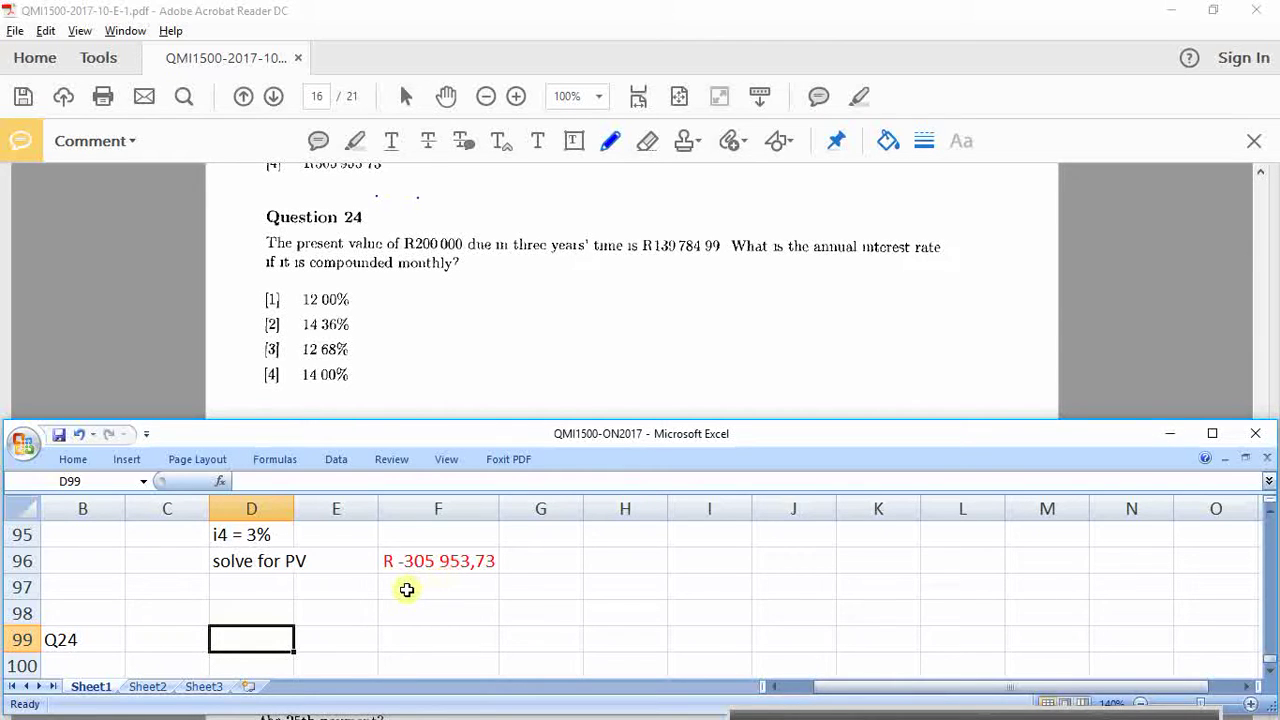
Step: List FV = 200000, PV = 139784,99, n = 3 and 'solve for the rate =' down D99:D102
text(PV = )
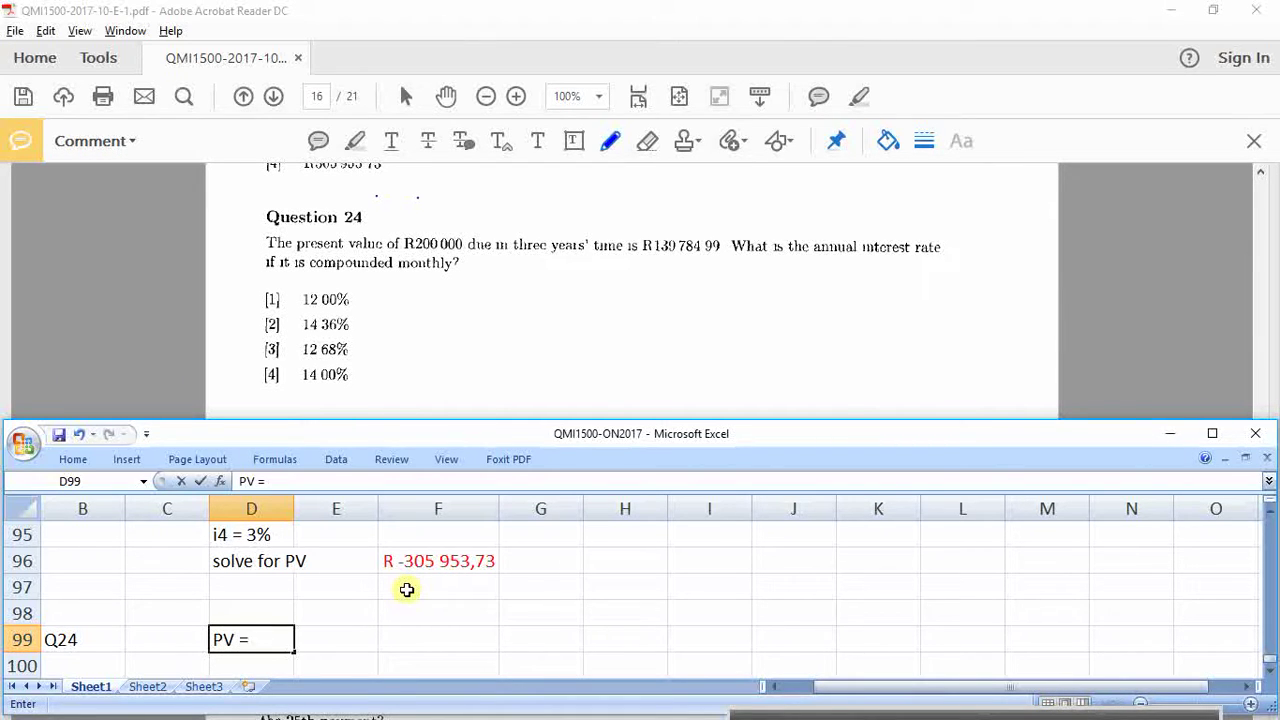
text(200000)
key(Return)
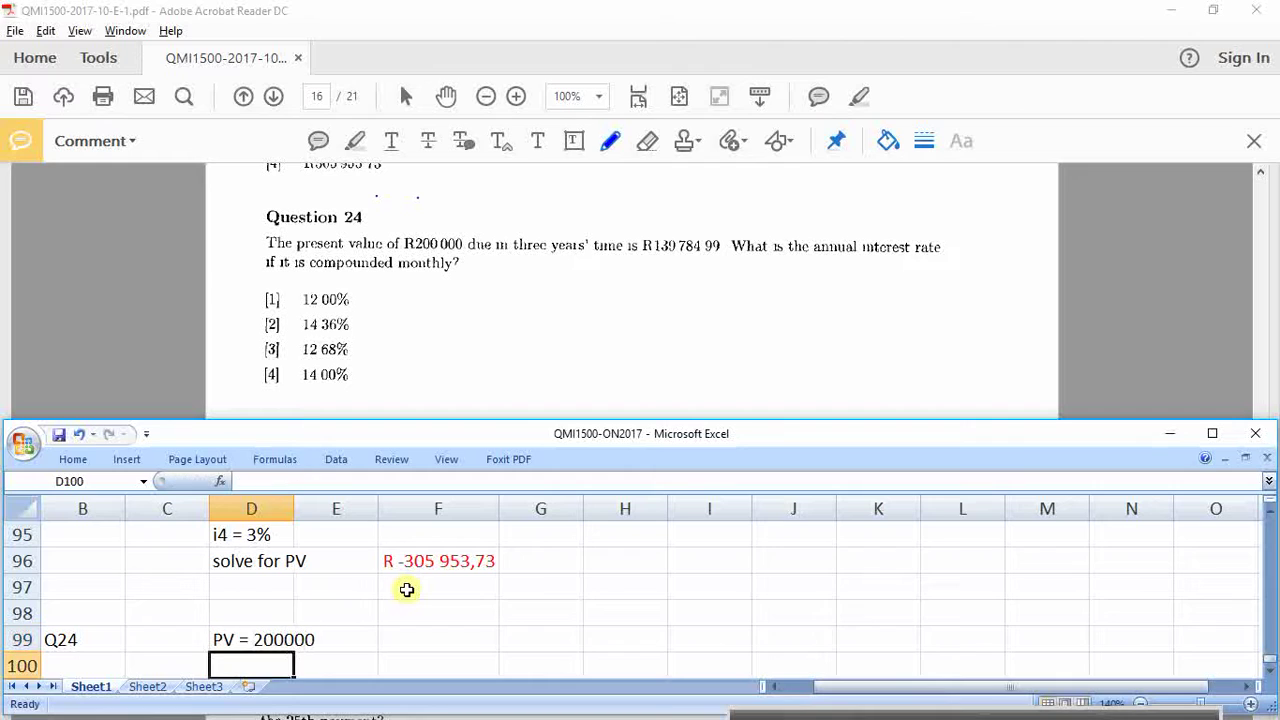
text(FV = )
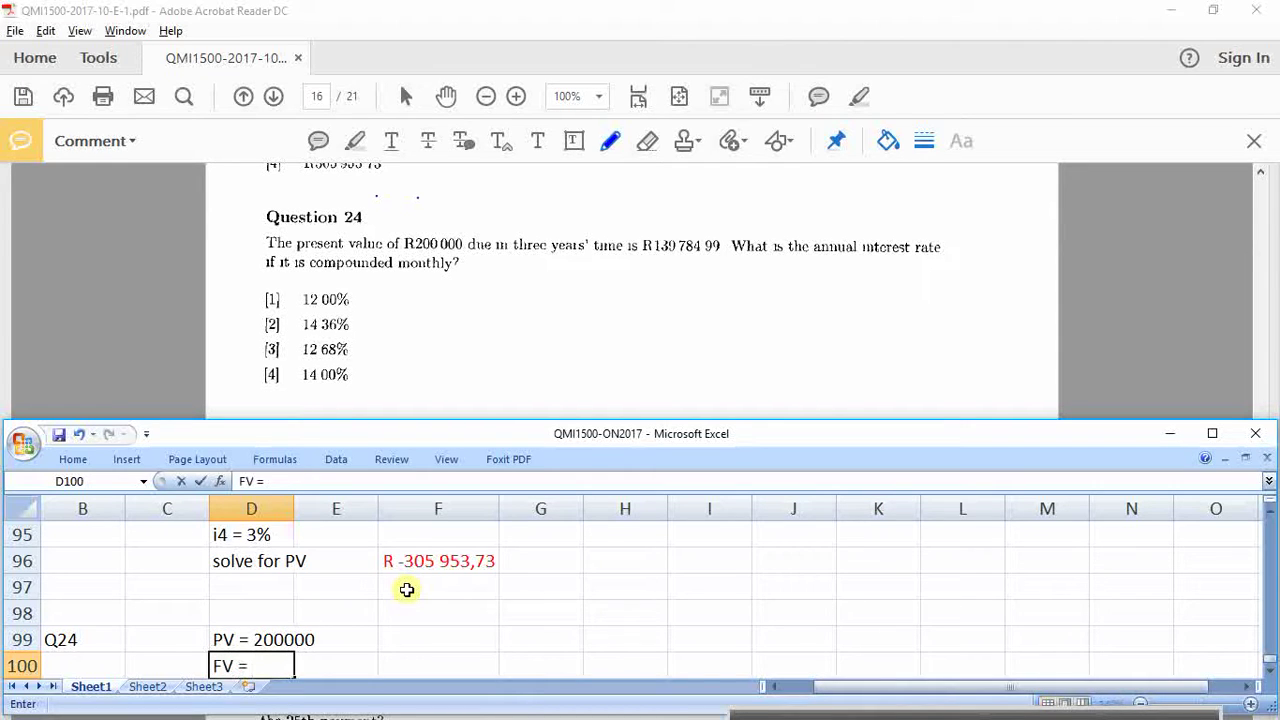
text(139)
text(7)
text(84,99)
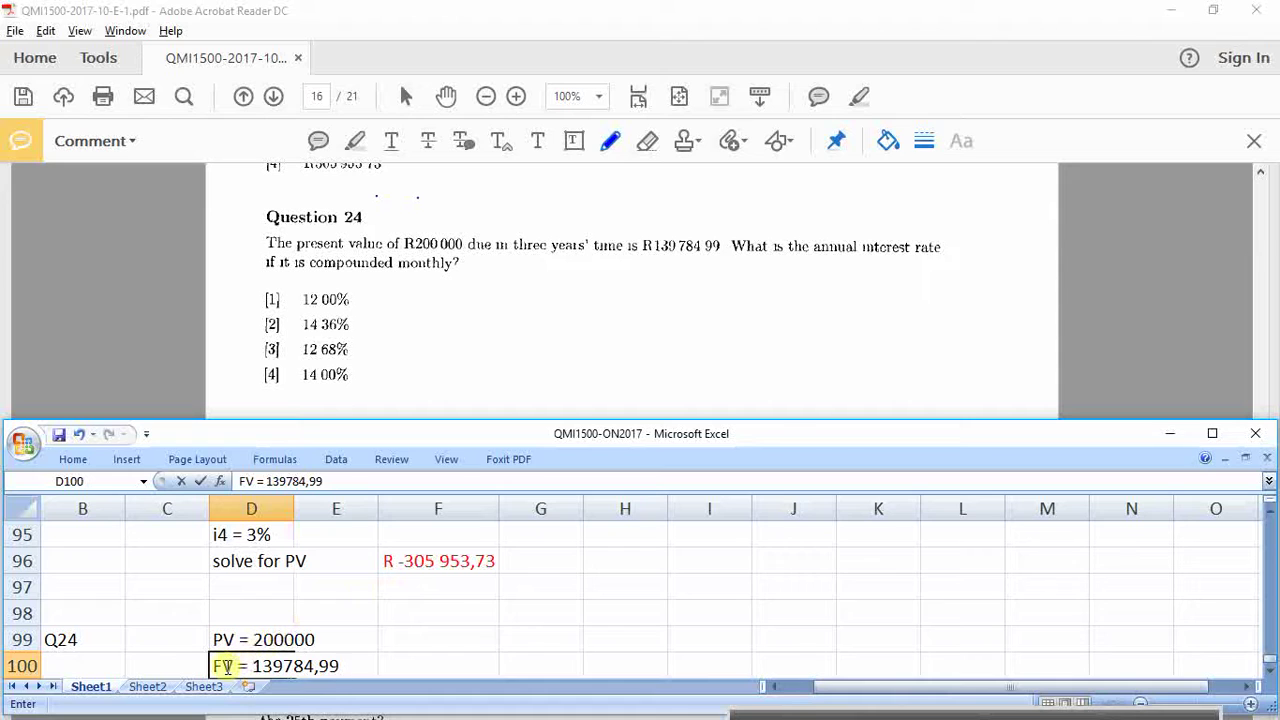
drag(213, 666, 225, 666)
text(P)
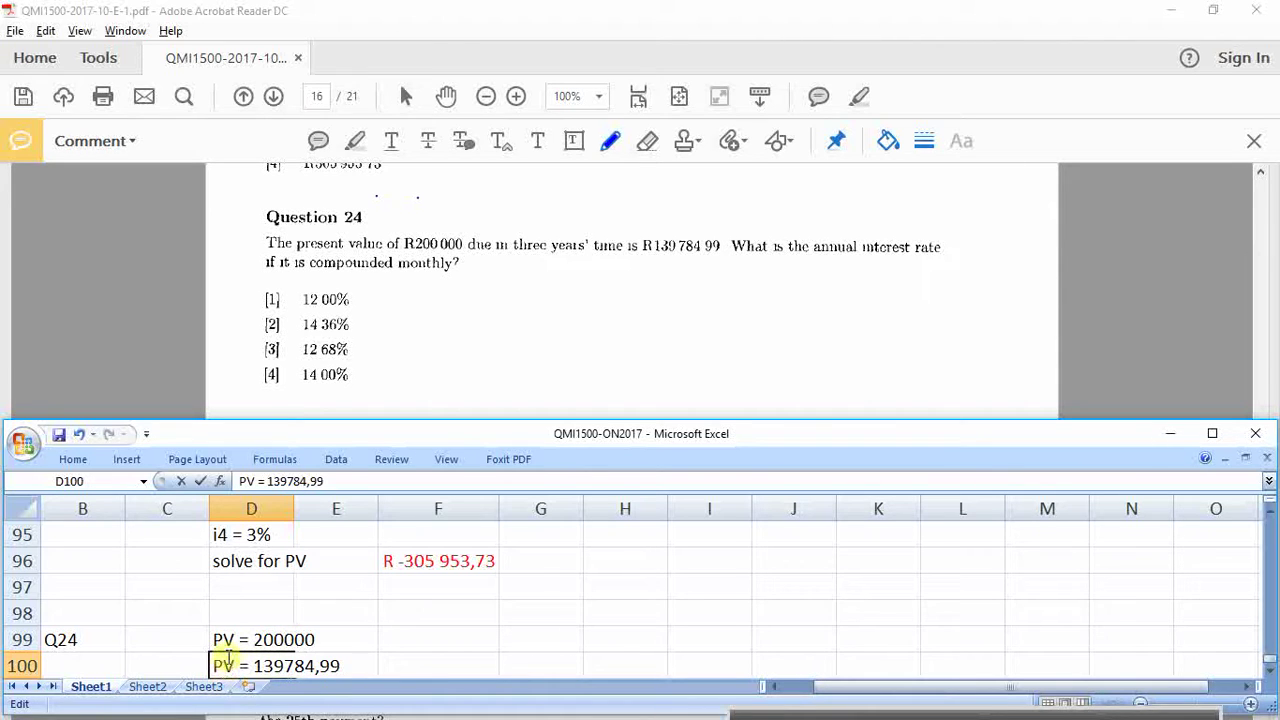
double_click(222, 640)
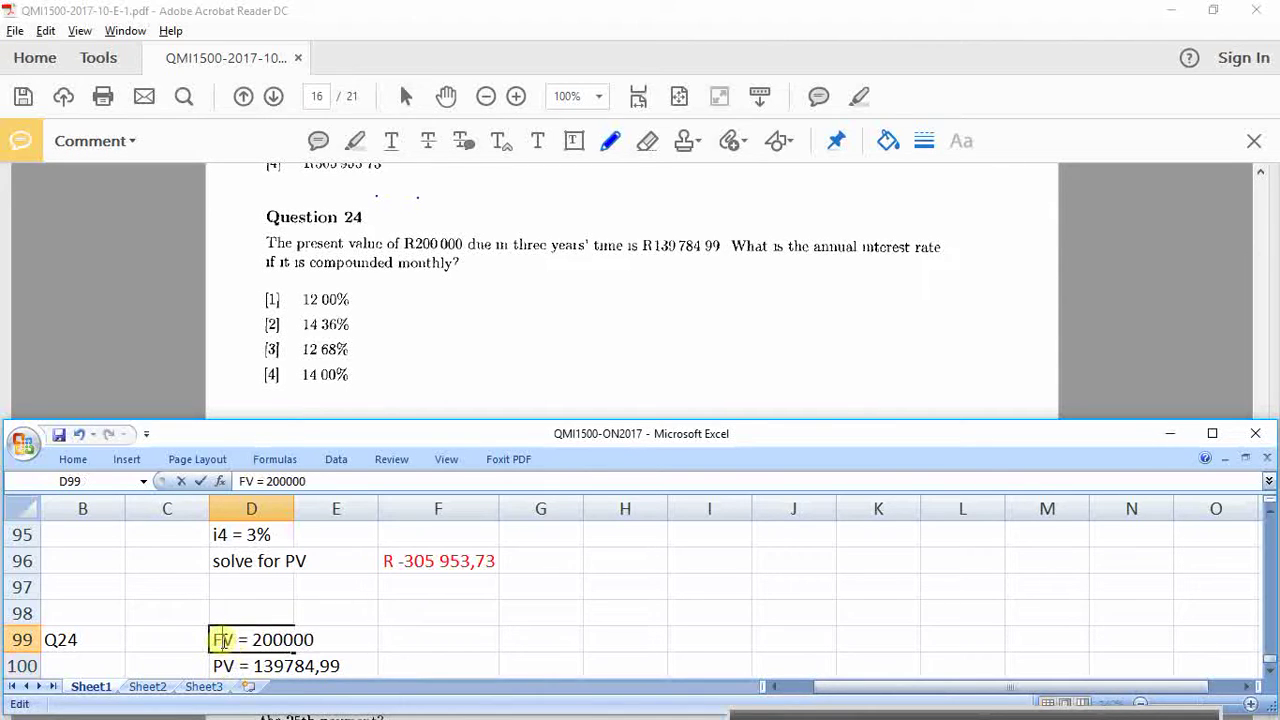
key(Return)
key(Return)
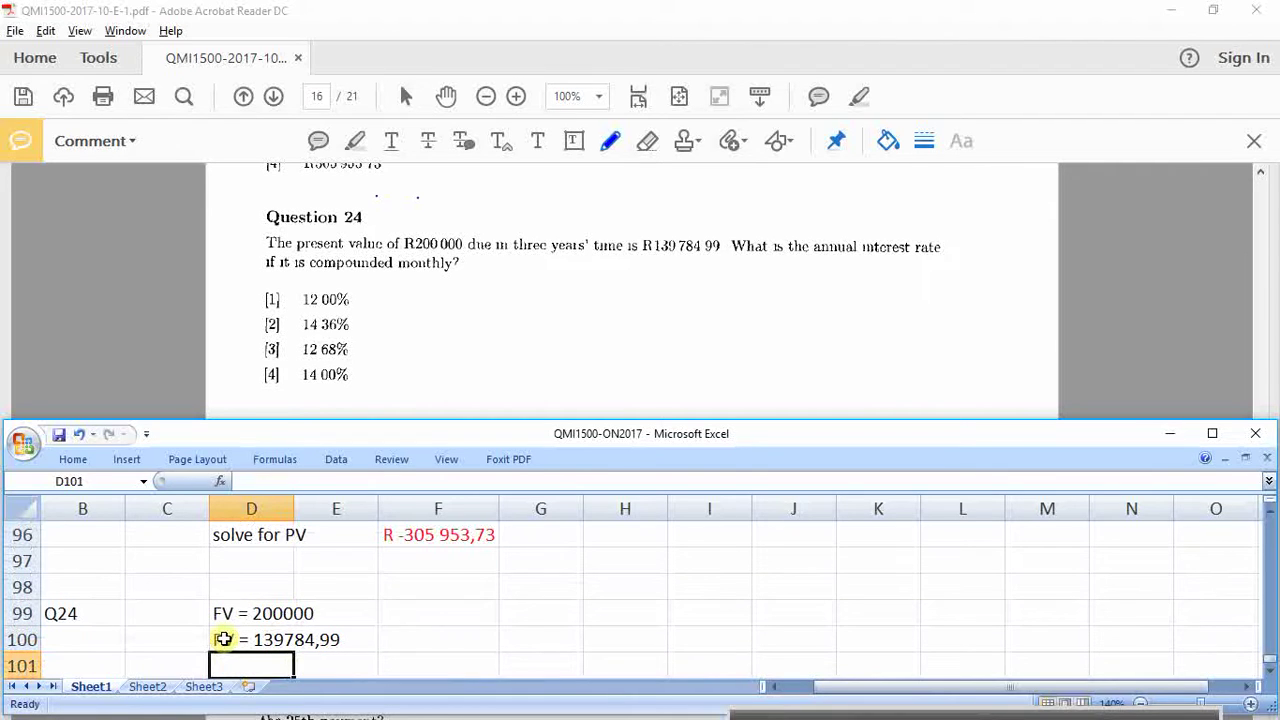
text(n = 3)
key(Return)
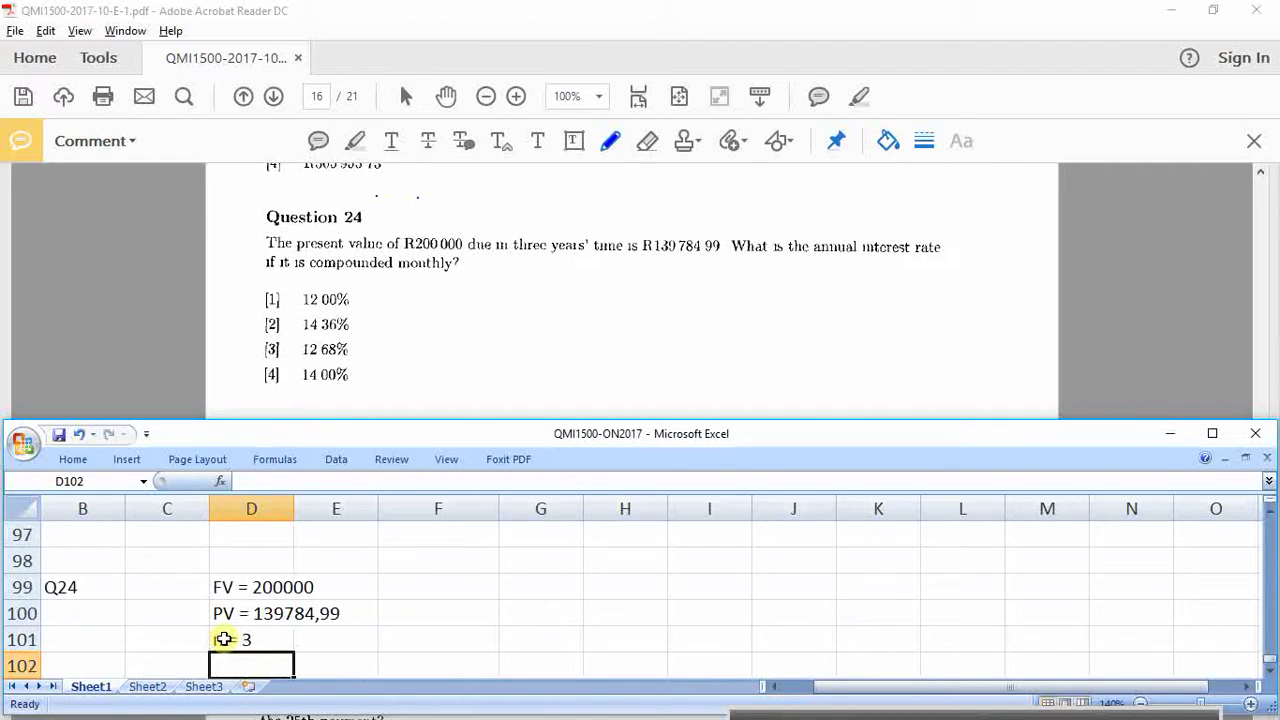
text(solve for the )
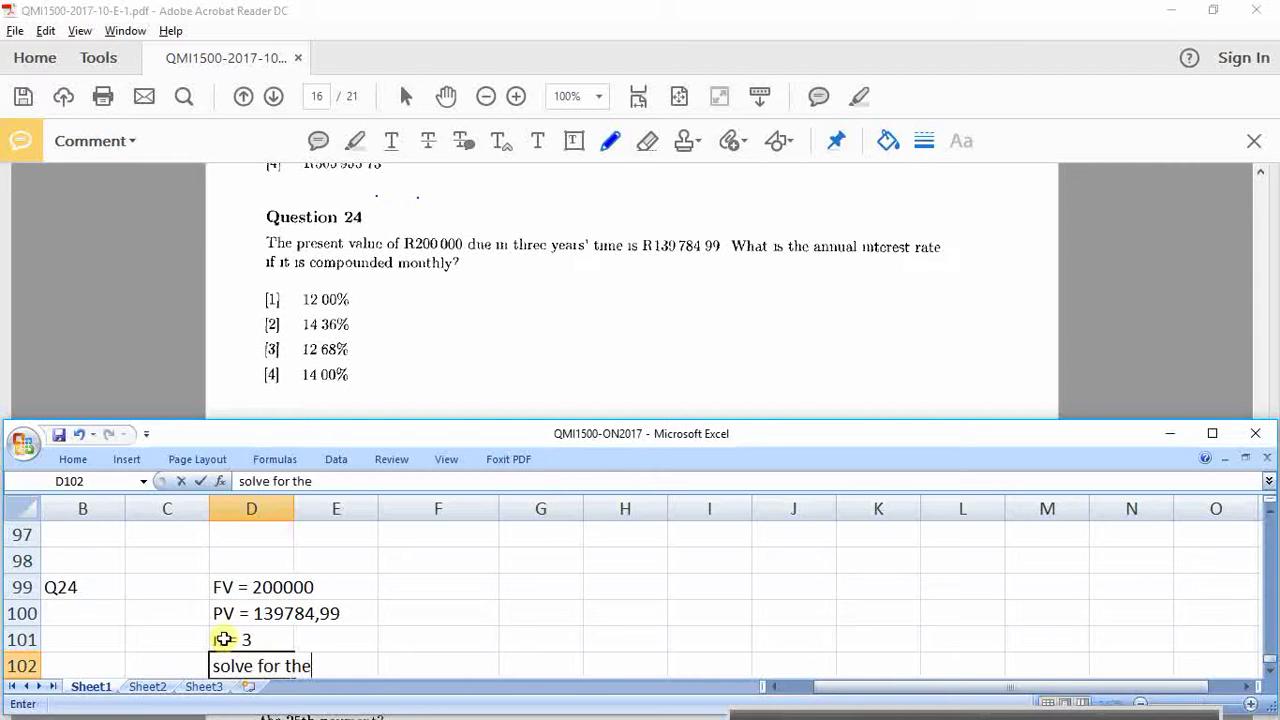
text(rate =)
key(Return)
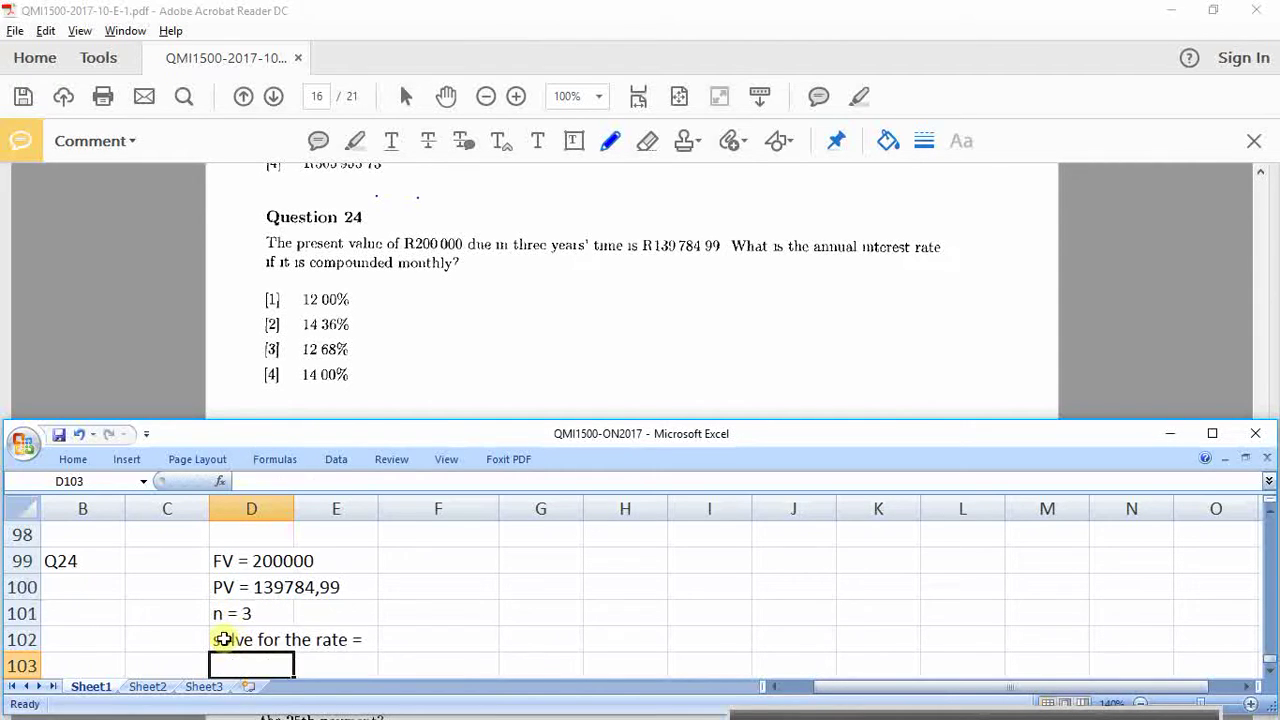
Step: Enter =RATE(3;0;-139784,99;200000) in F102 to compute Q24's rate
key(Up)
key(Right)
key(Right)
text(=ra)
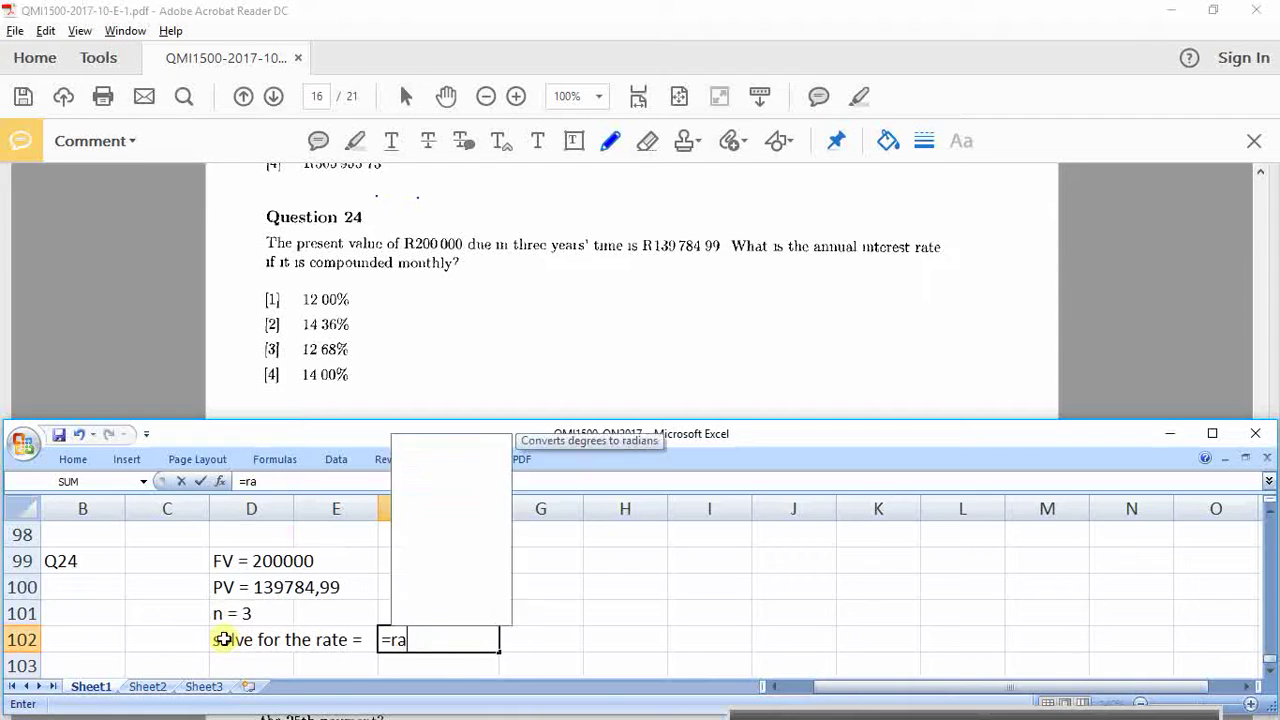
text(te()
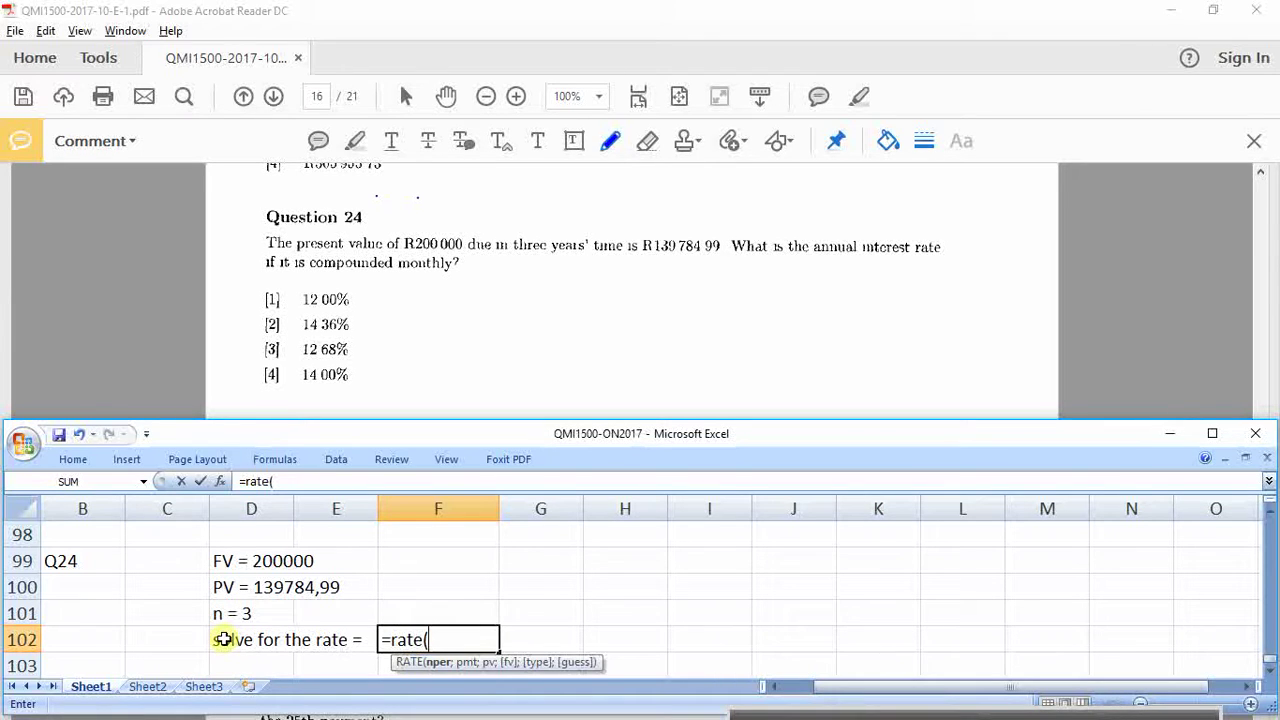
text(3;)
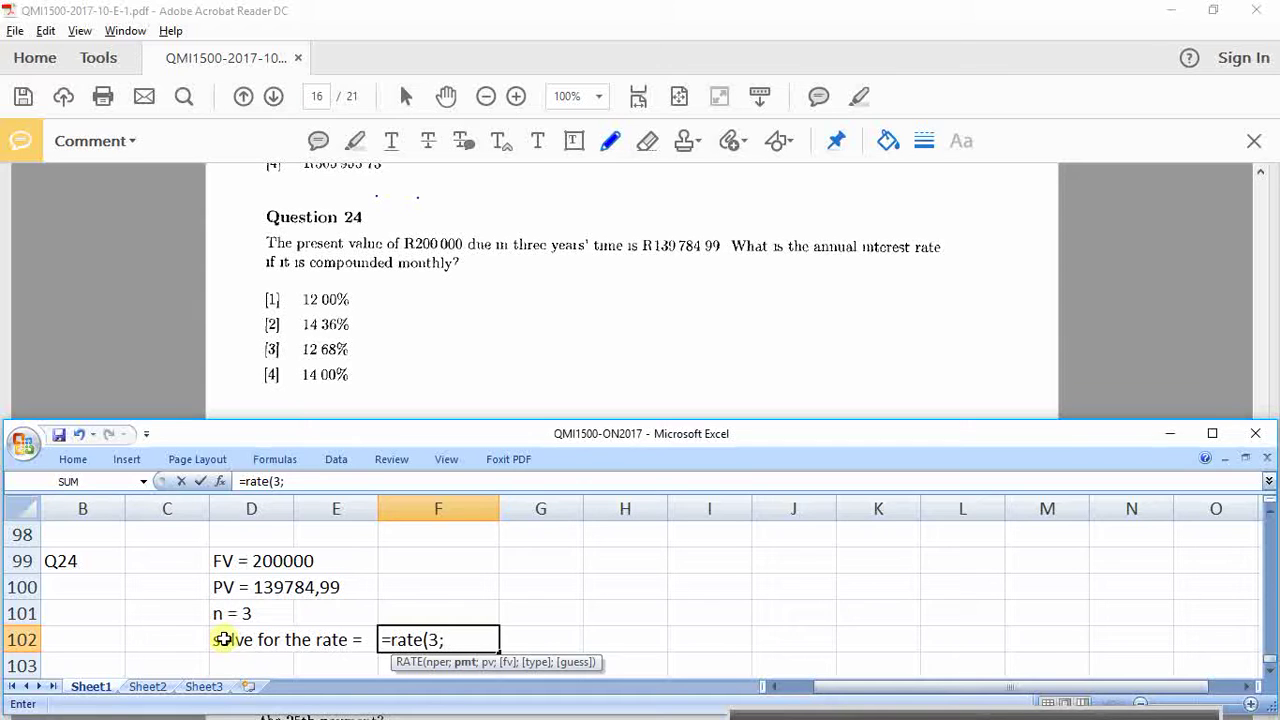
text(0;-1398)
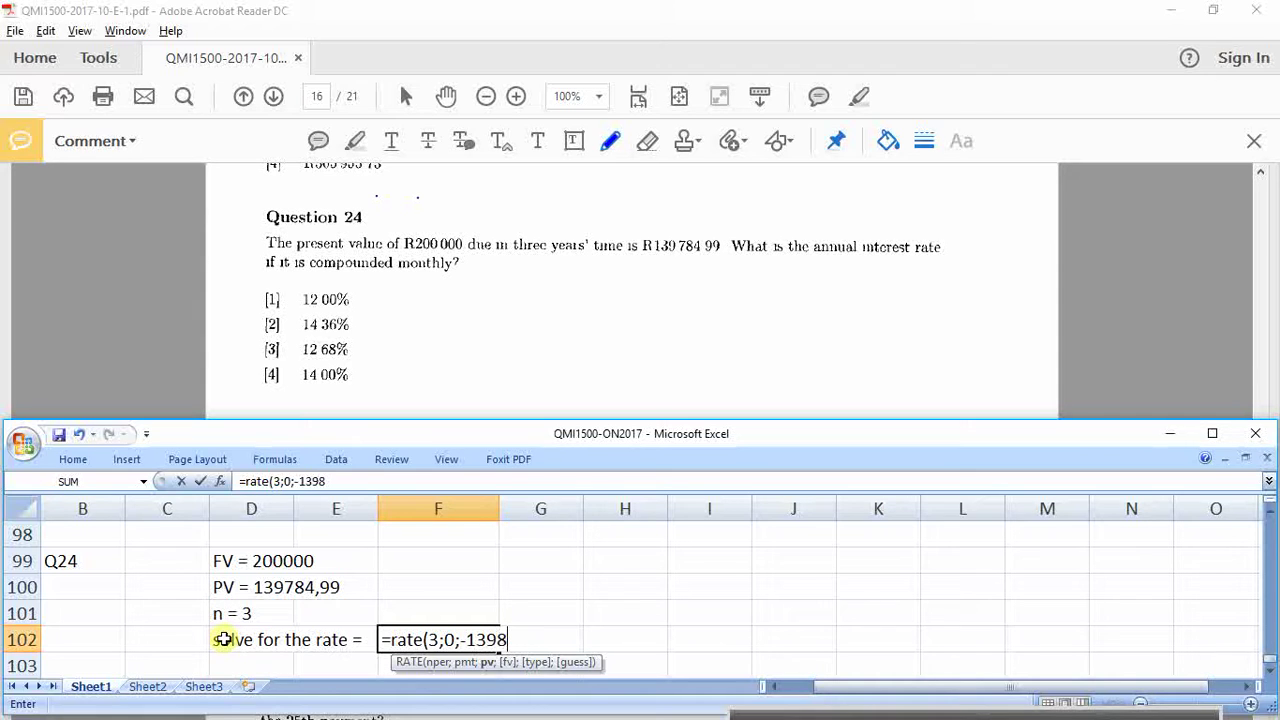
key(BackSpace)
text(784,99;)
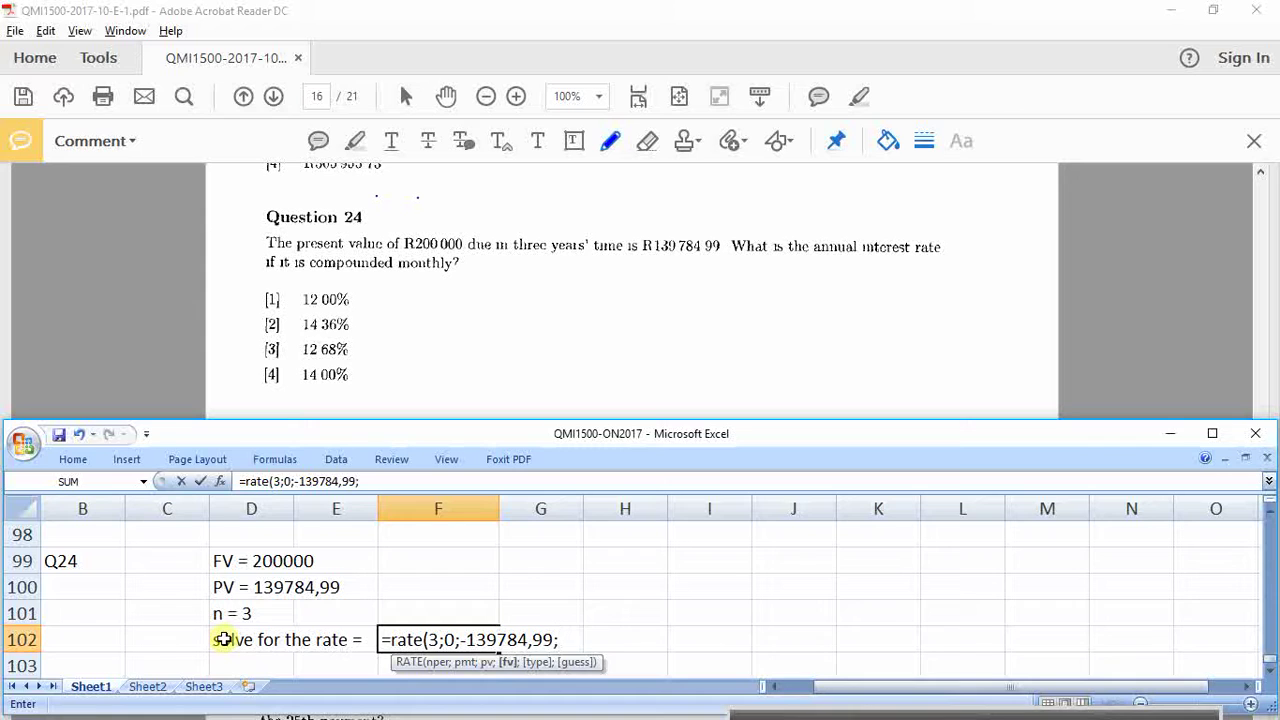
text(200000)
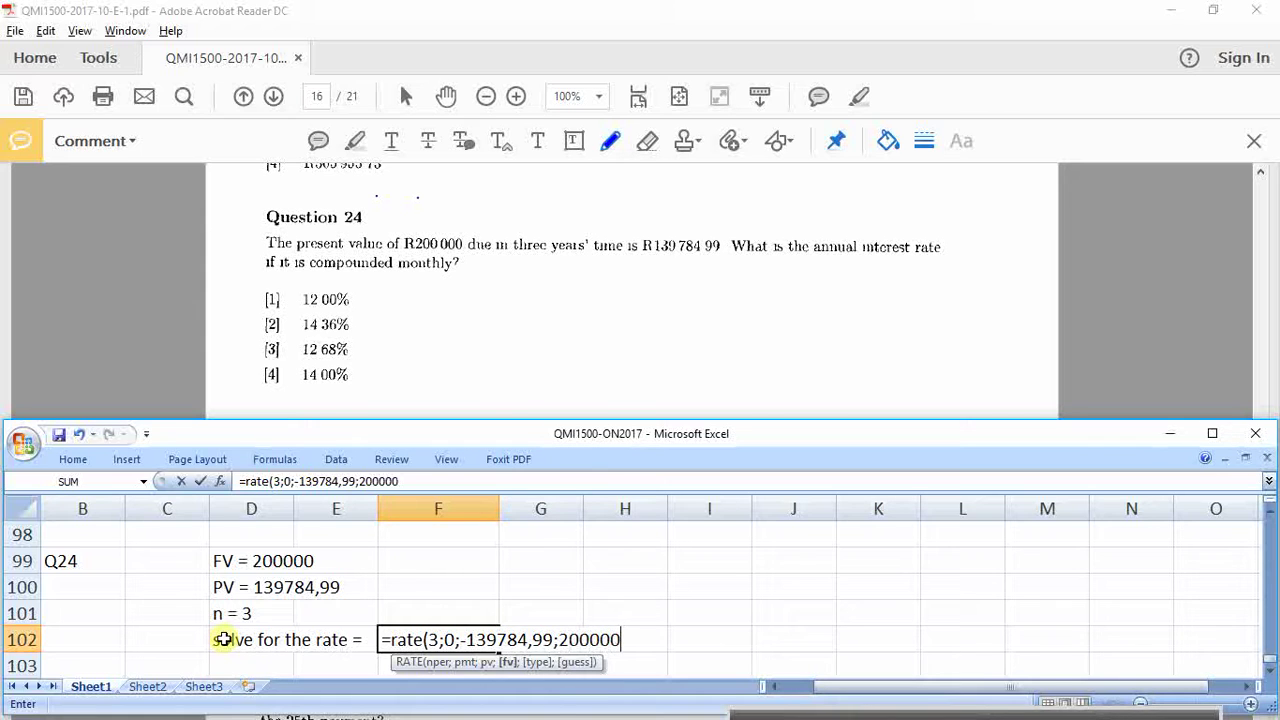
text())
key(Return)
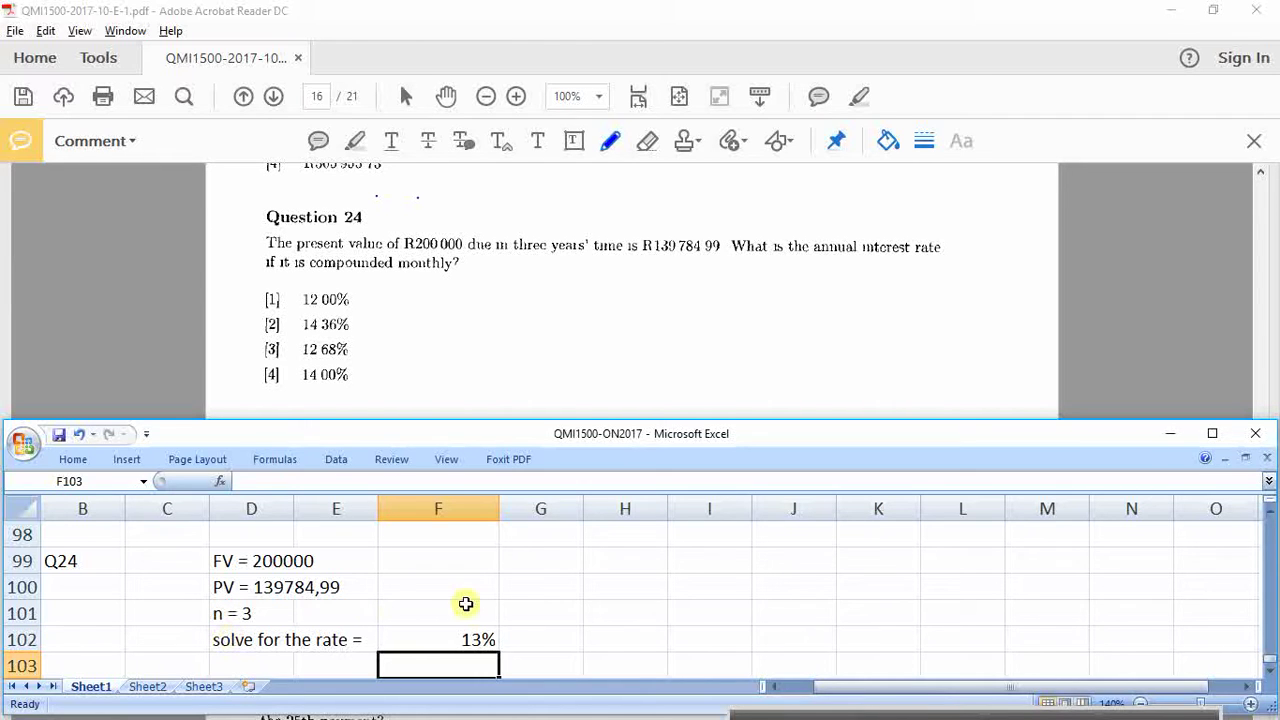
Step: Show the rate with two more decimals as 12,683% and note 'option 3' in G102
click(470, 636)
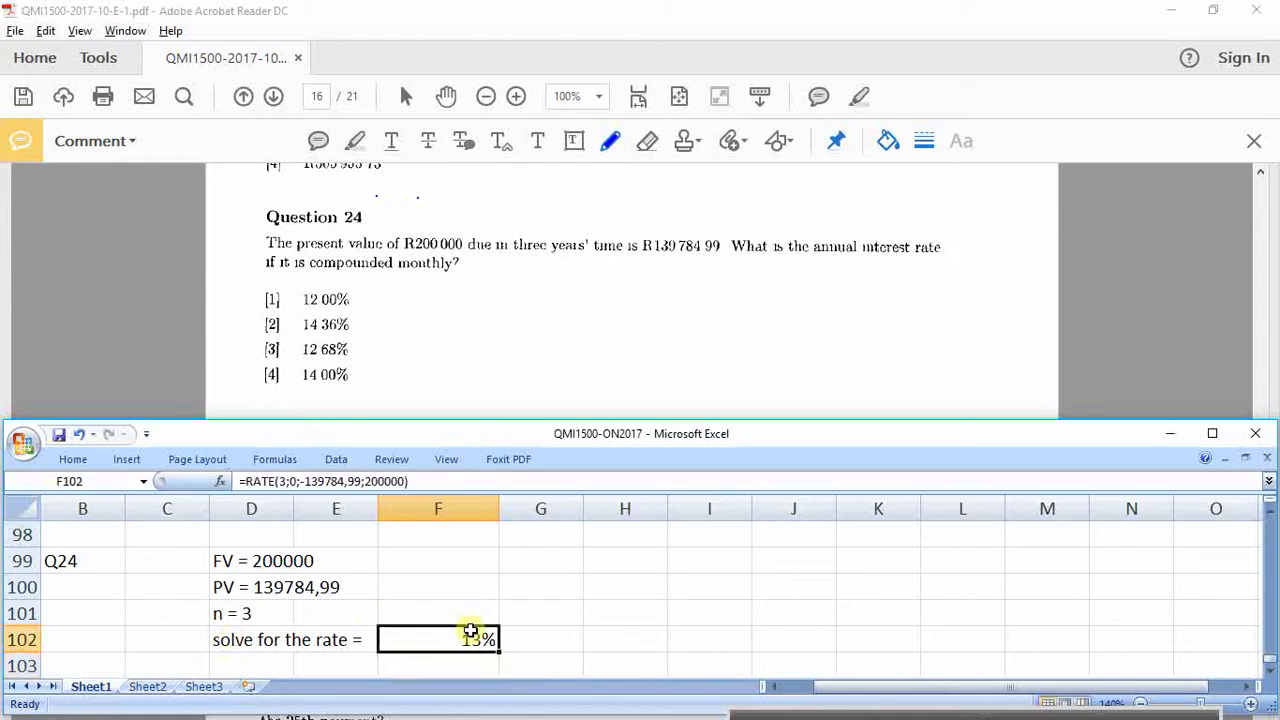
right_click(575, 467)
click(593, 516)
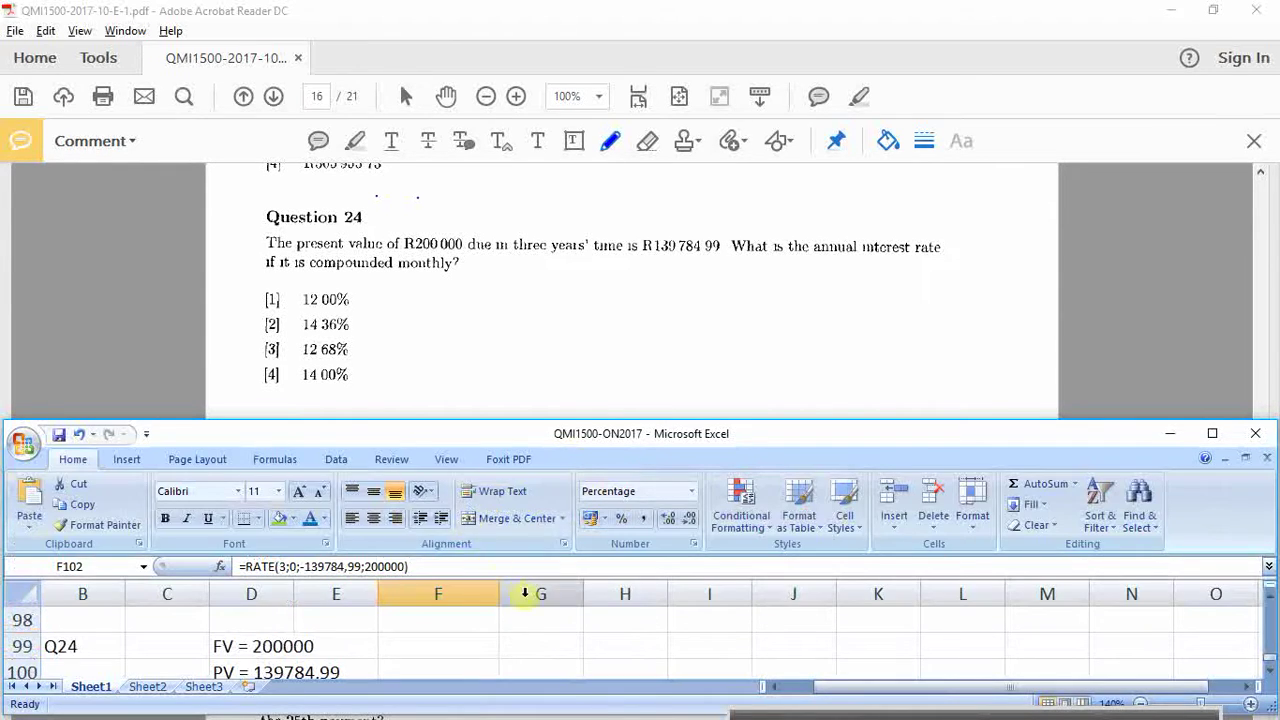
scroll(547, 622, down, 2)
scroll(560, 628, up, 1)
click(667, 518)
click(667, 518)
click(667, 518)
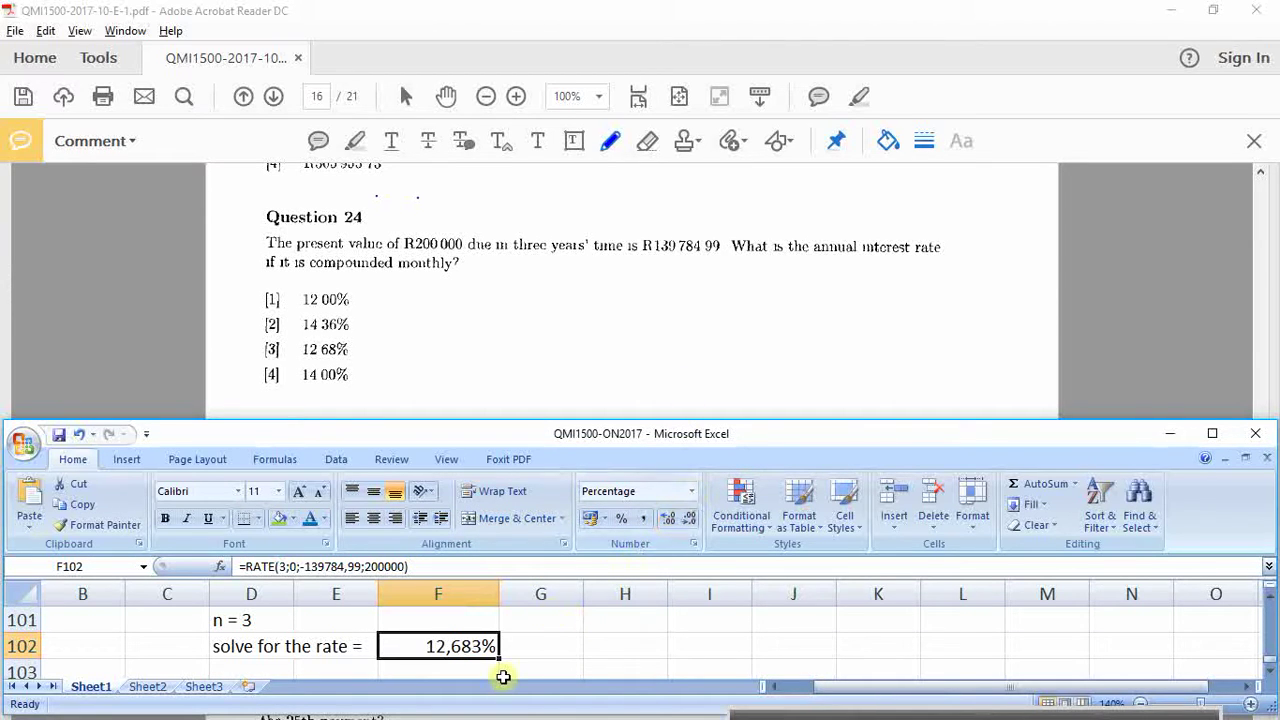
click(562, 650)
text(optio)
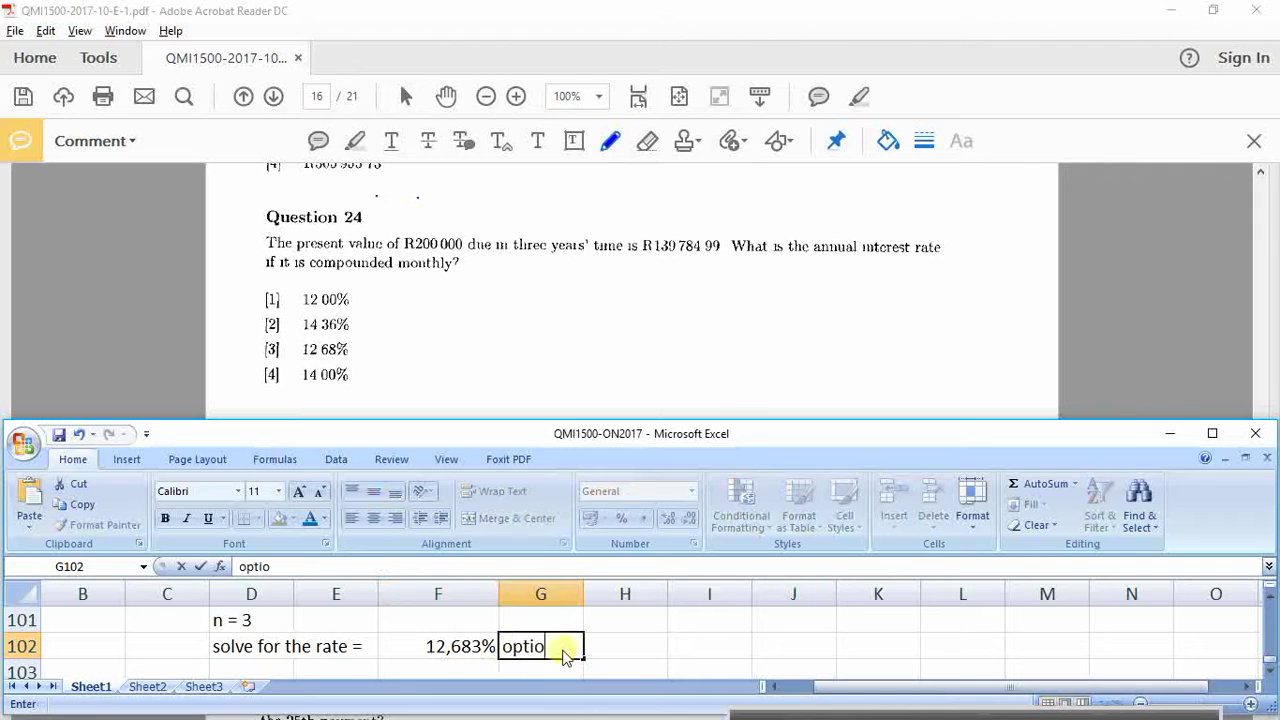
text(n 3)
key(Return)
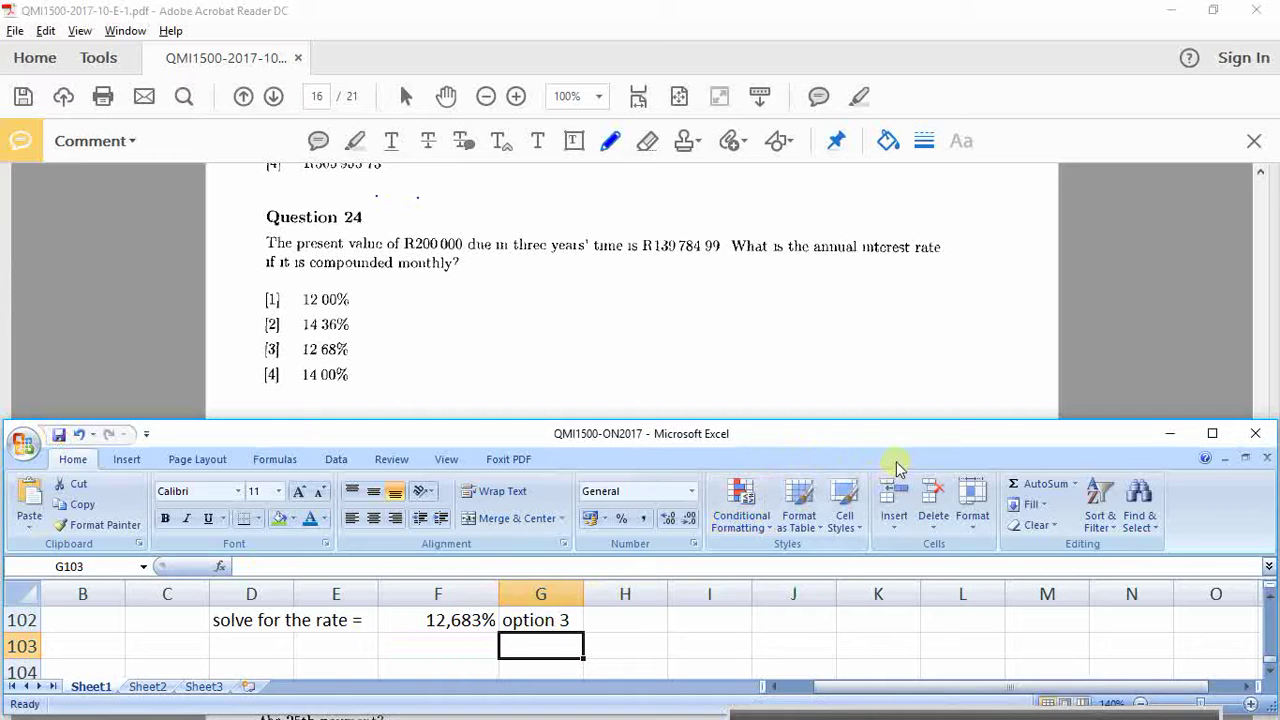
Step: Enlarge the Excel window and review the Q24 FV and PV entries
drag(1042, 432, 1044, 412)
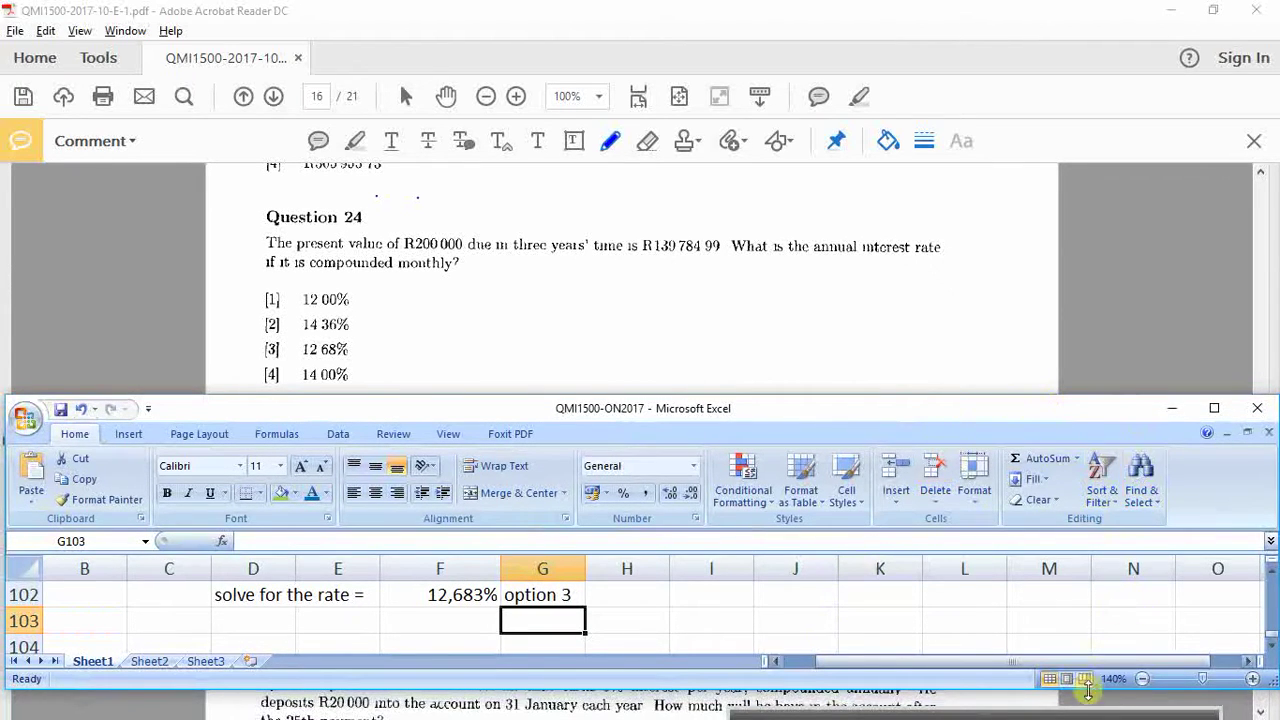
drag(1088, 688, 1088, 717)
scroll(823, 688, up, 1)
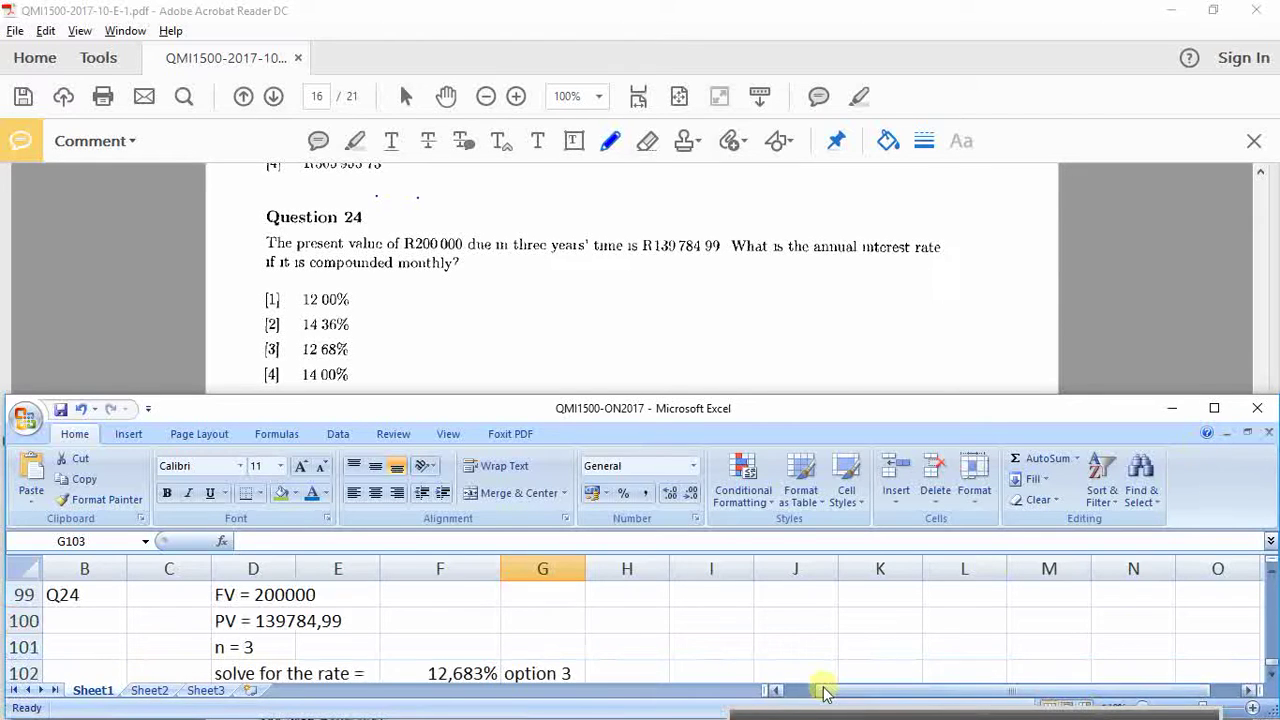
click(231, 594)
drag(231, 594, 548, 666)
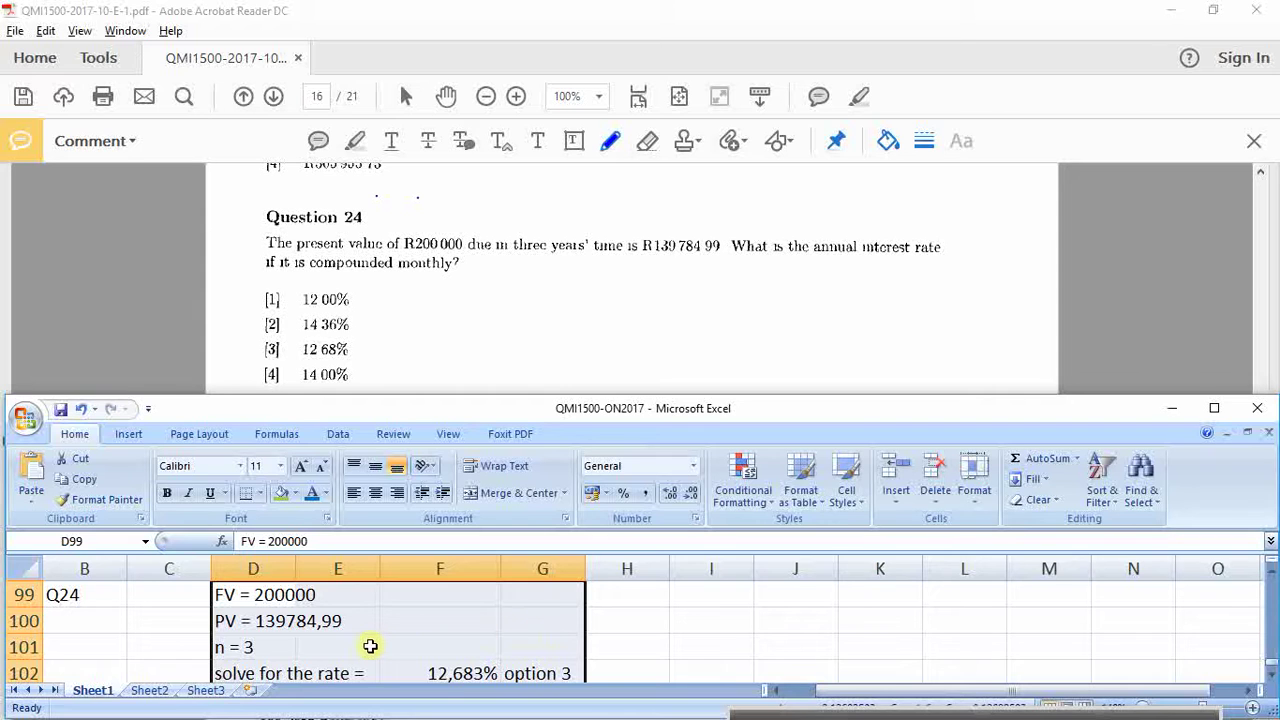
click(266, 621)
click(263, 595)
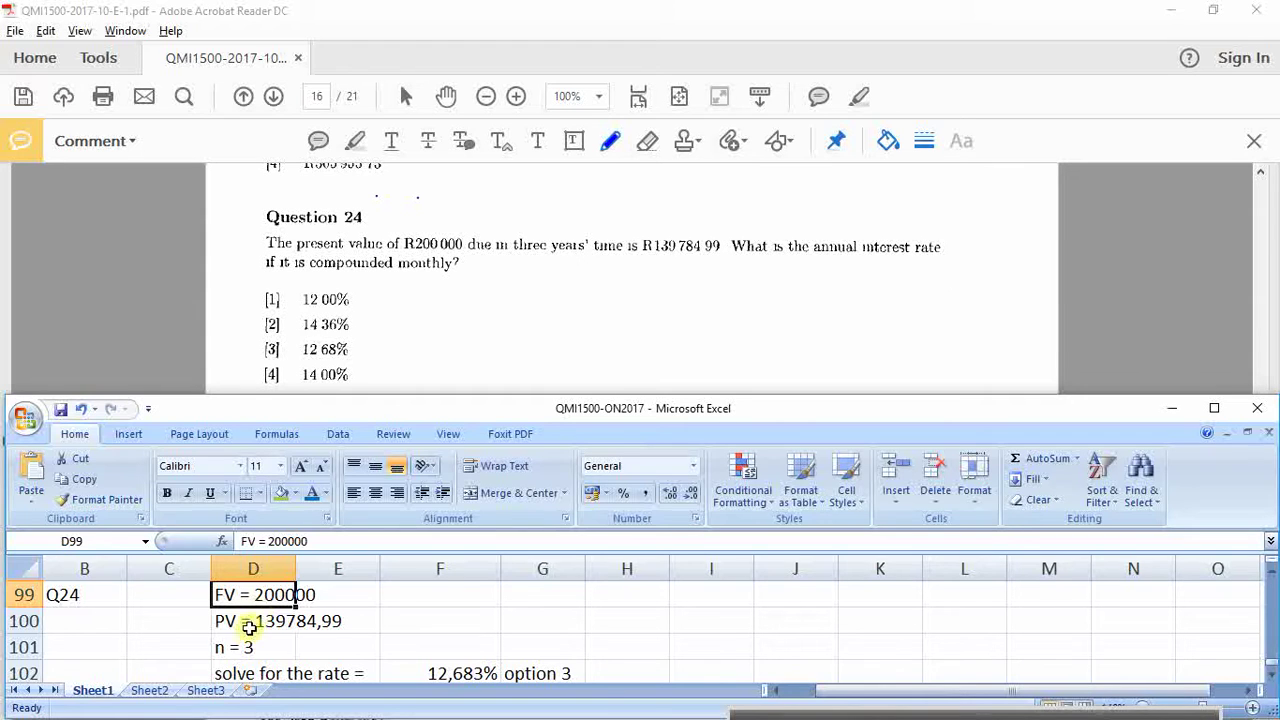
click(255, 614)
drag(254, 598, 358, 621)
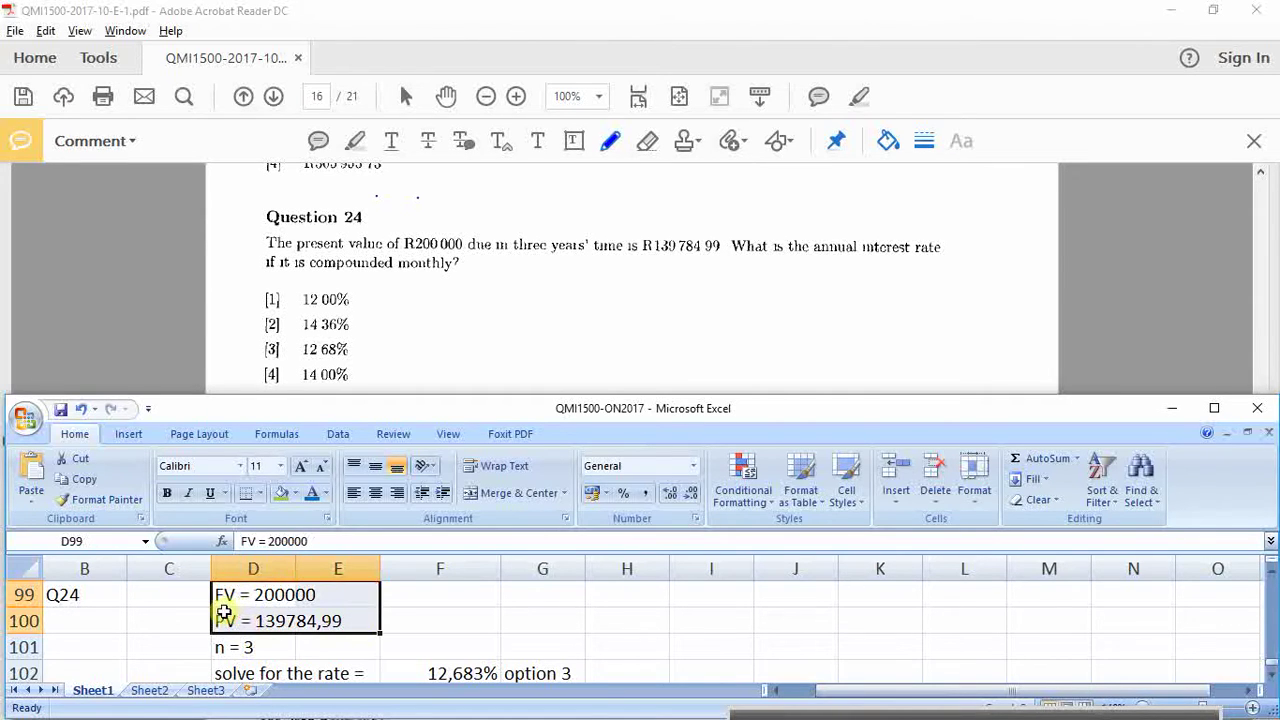
drag(223, 602, 326, 595)
Step: Type the note 'make one a negative.' in F100 beside the PV value
click(460, 618)
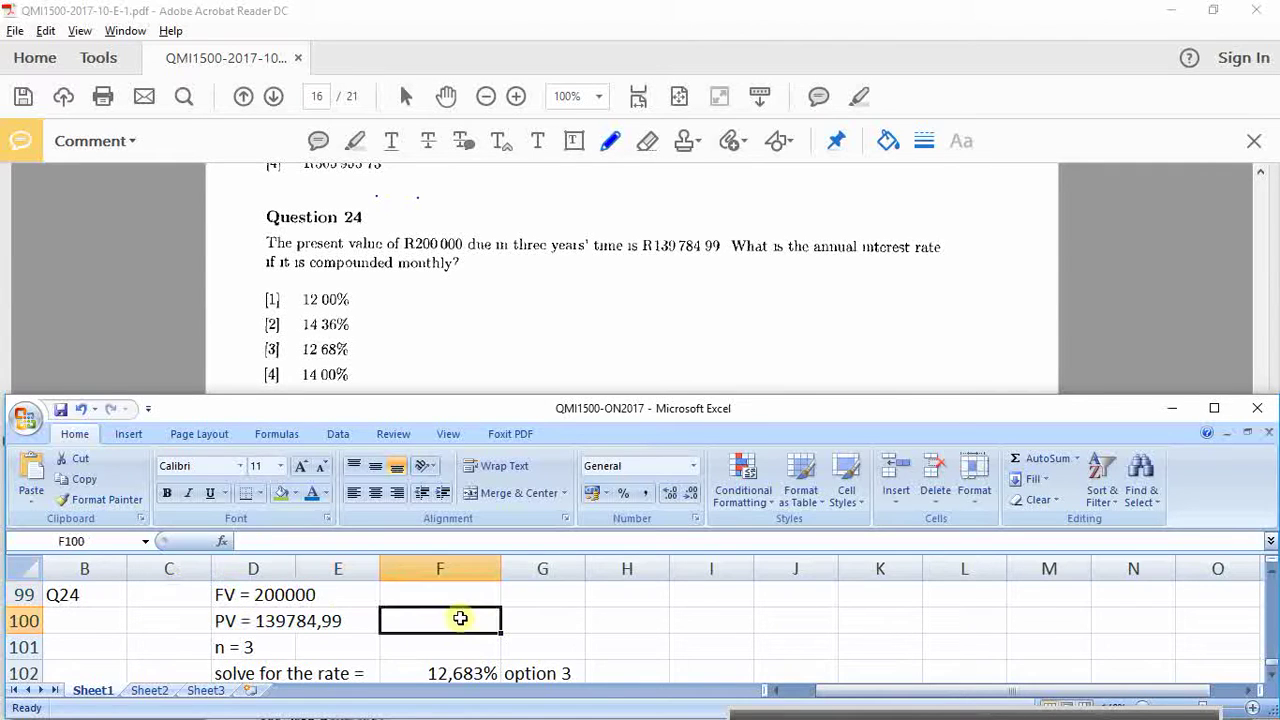
text(make )
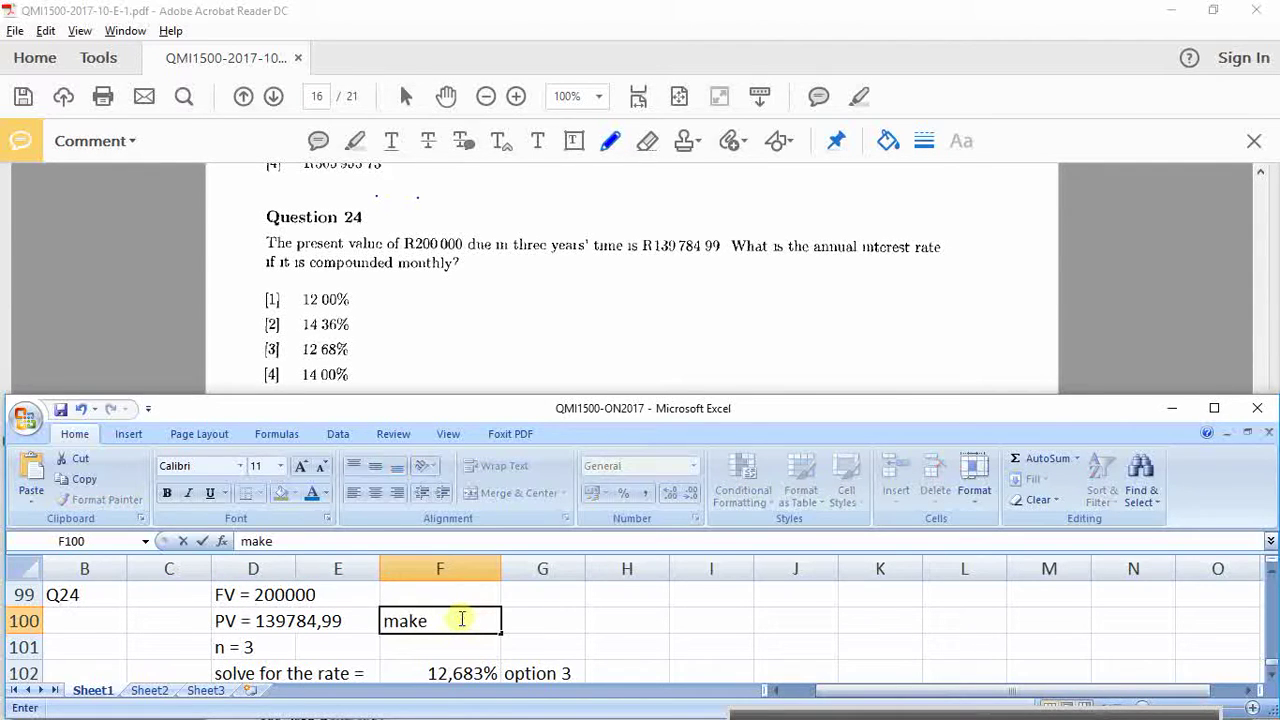
text(one a ne)
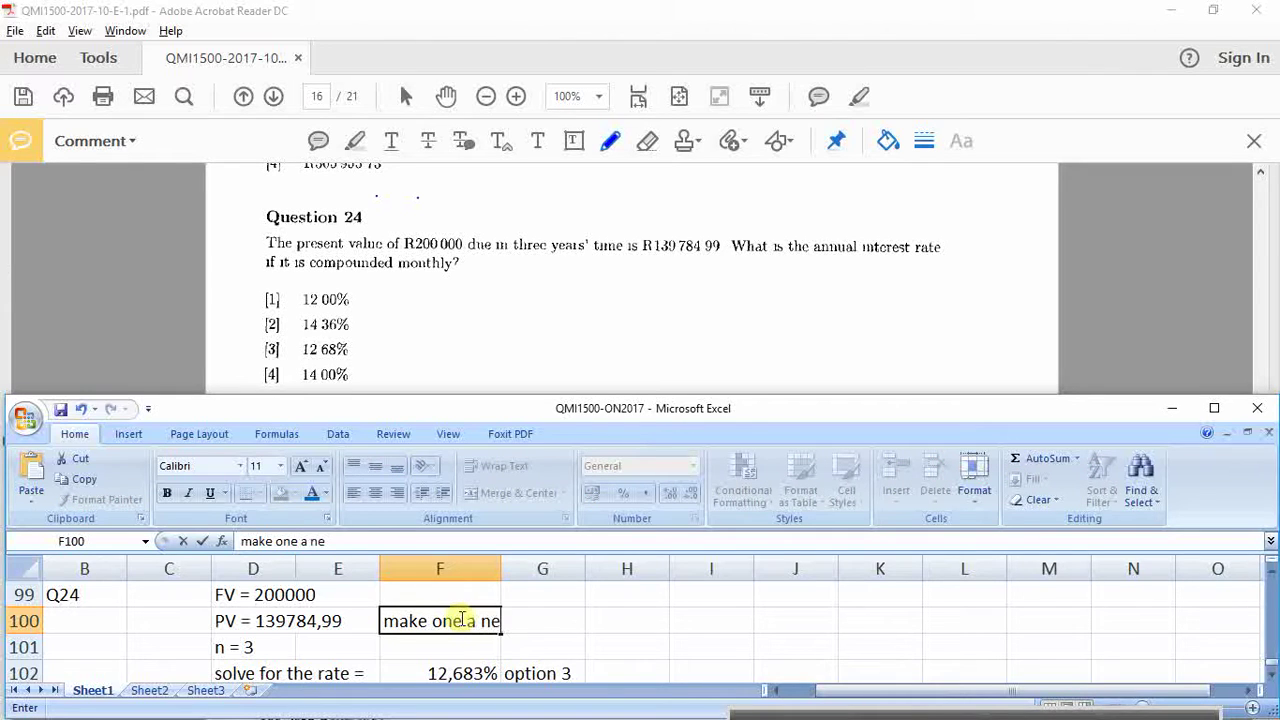
text(gative...)
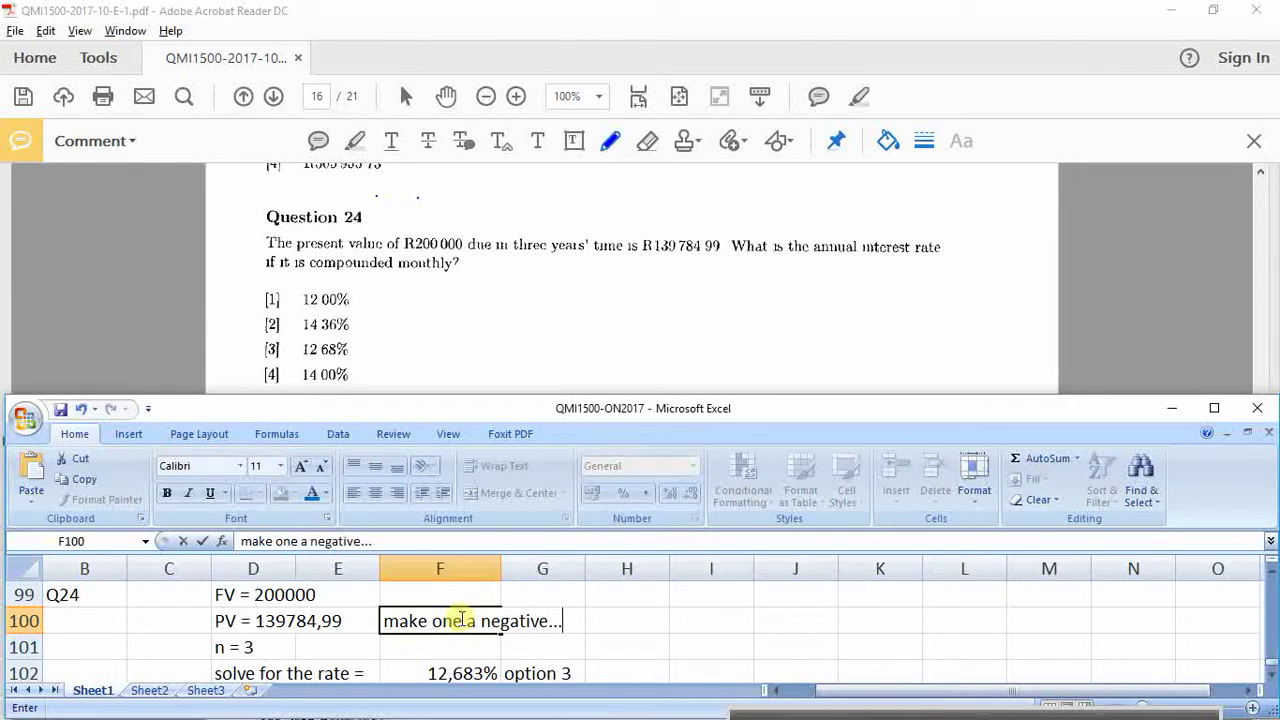
key(Return)
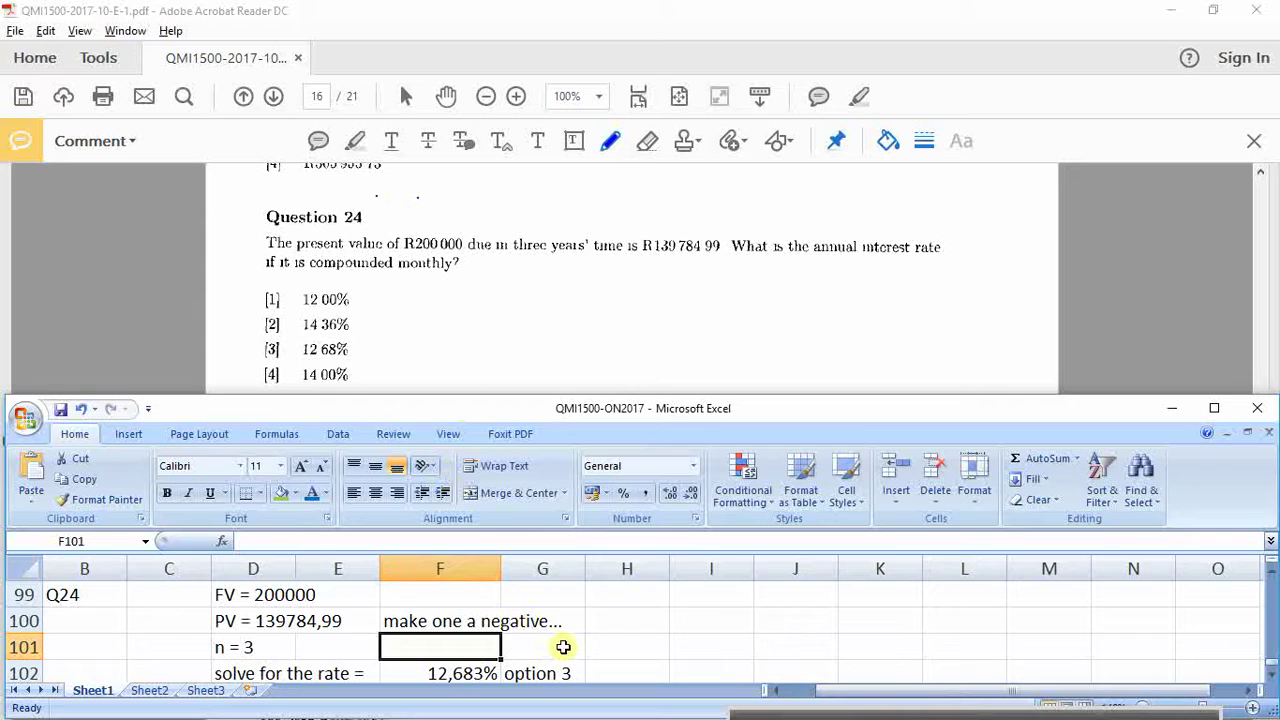
scroll(563, 647, down, 1)
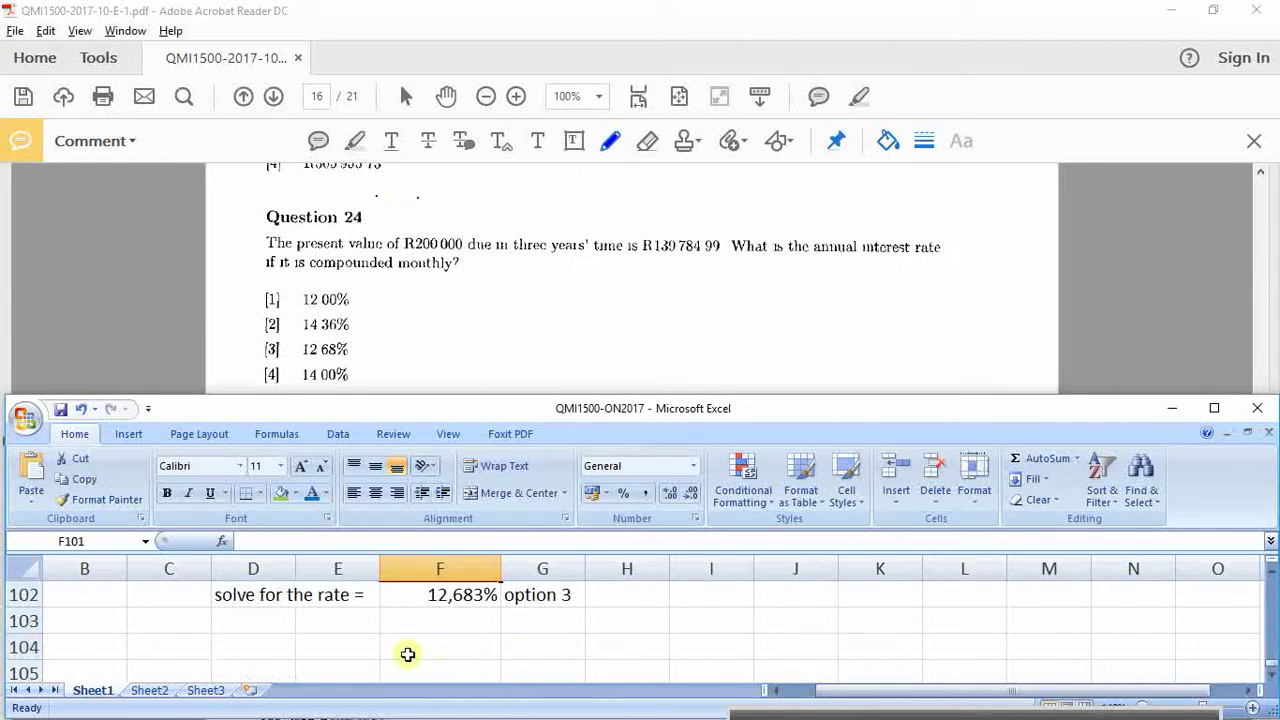
Step: Label cell B105 'Q25' in Excel
click(106, 648)
click(113, 667)
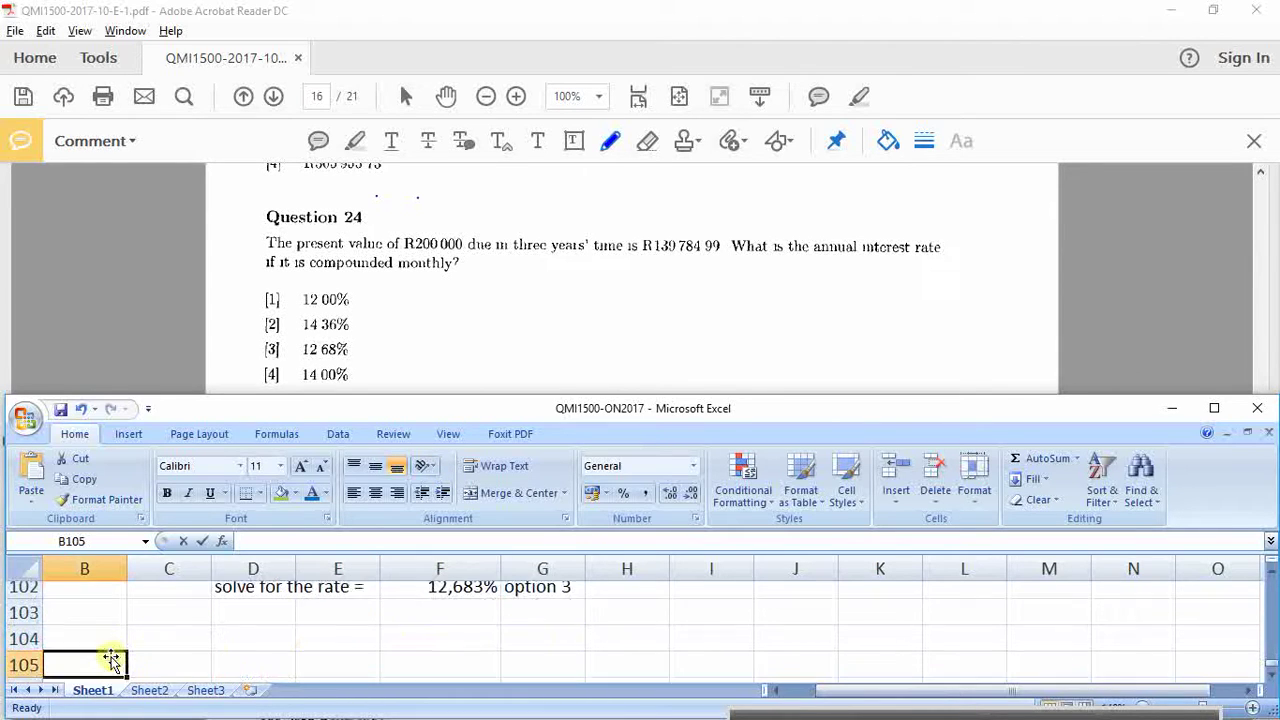
text(Q25)
click(191, 623)
Step: Scroll the exam PDF to Question 25's bakkie problem, then return to Excel
scroll(191, 623, up, 2)
scroll(191, 623, down, 1)
scroll(191, 625, down, 1)
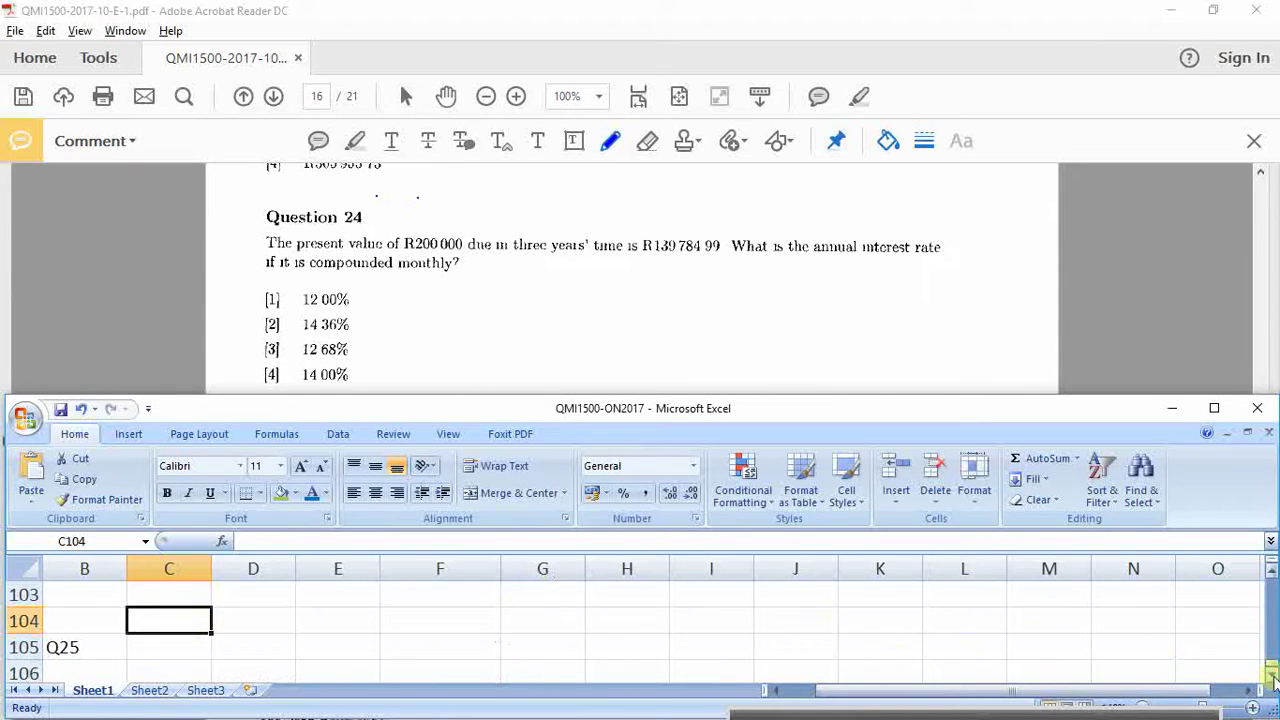
scroll(1170, 660, down, 2)
click(790, 349)
scroll(790, 349, down, 5)
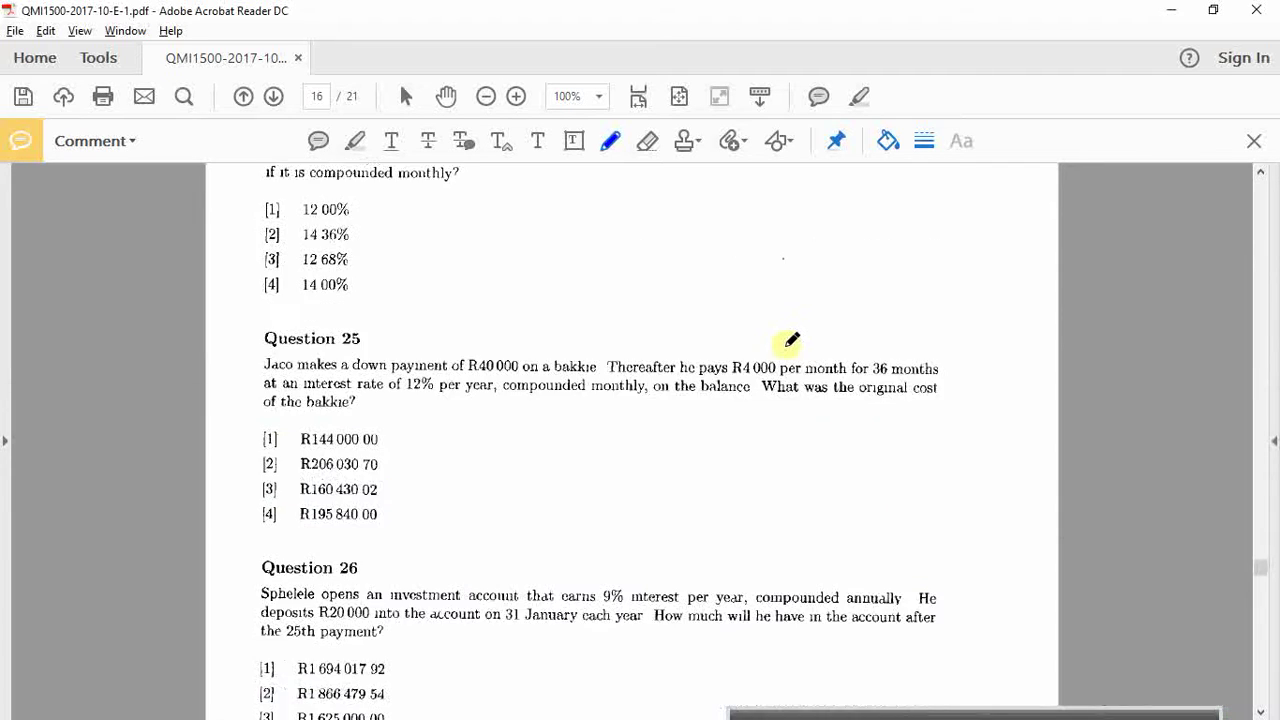
scroll(790, 342, down, 1)
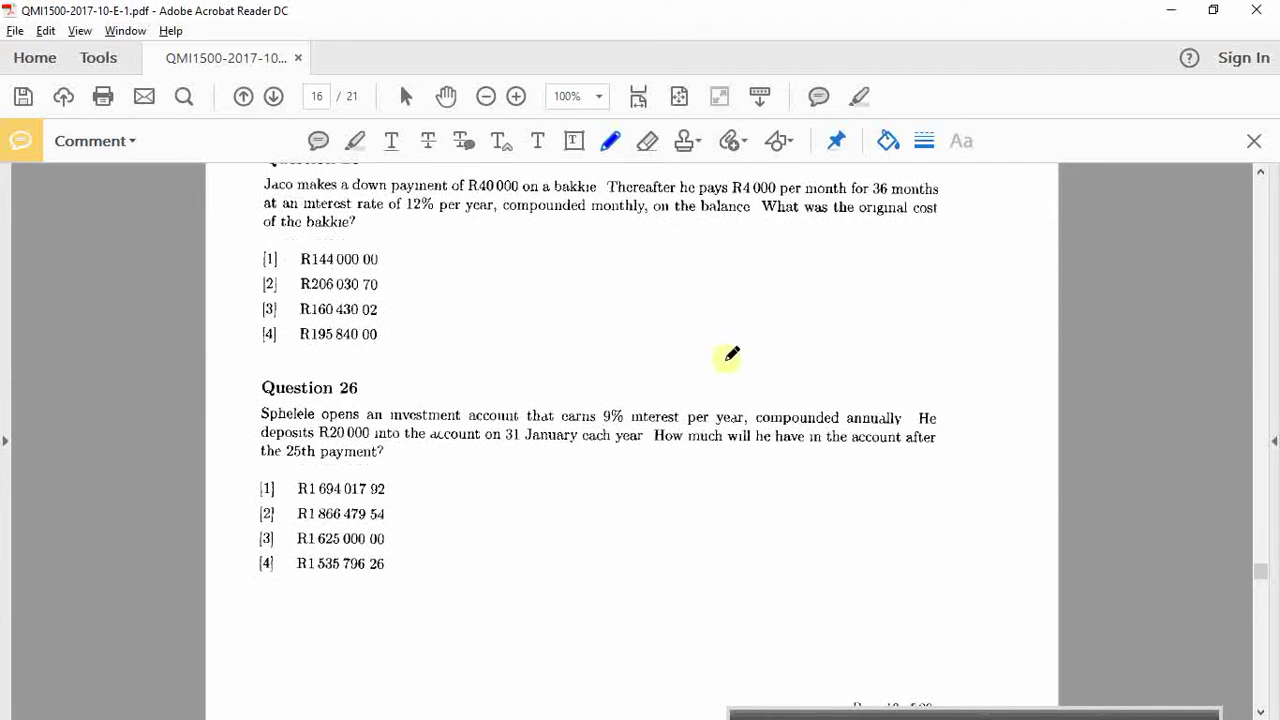
key(alt+Tab)
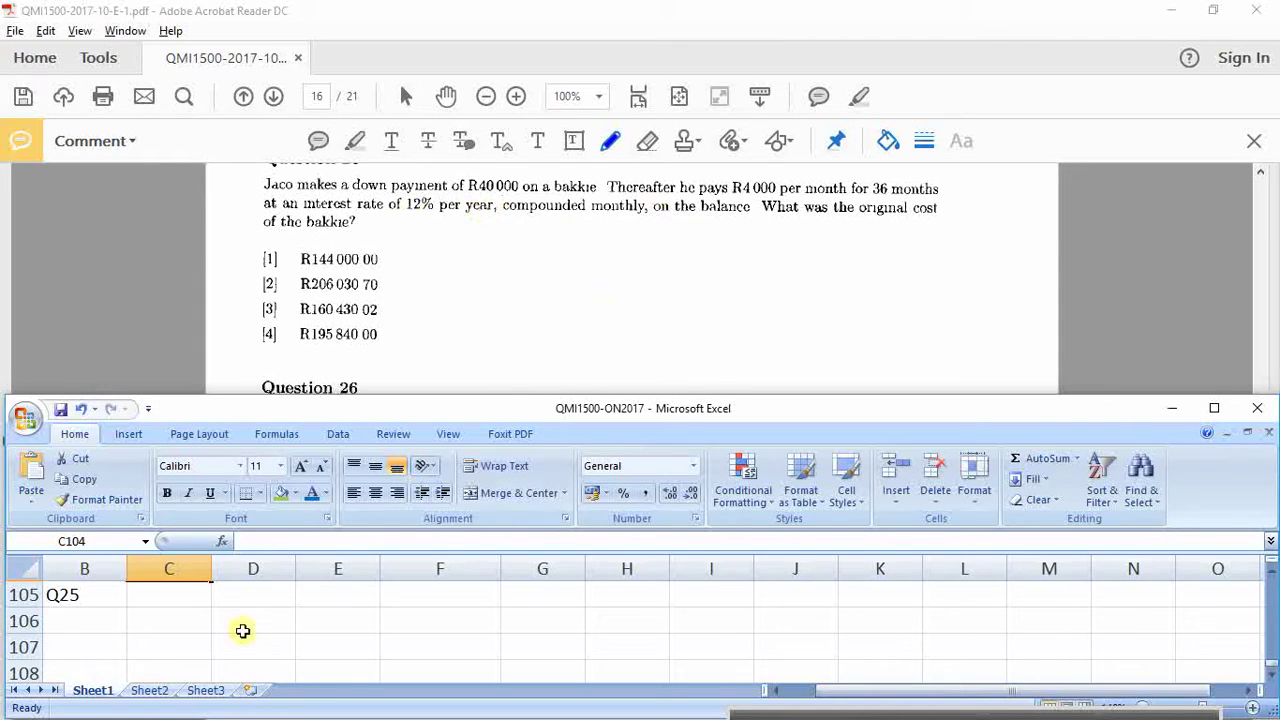
Step: Enter PMT = 4000, i = 1% and n = 36 in D105:D107
click(229, 662)
click(250, 600)
text(PMT =)
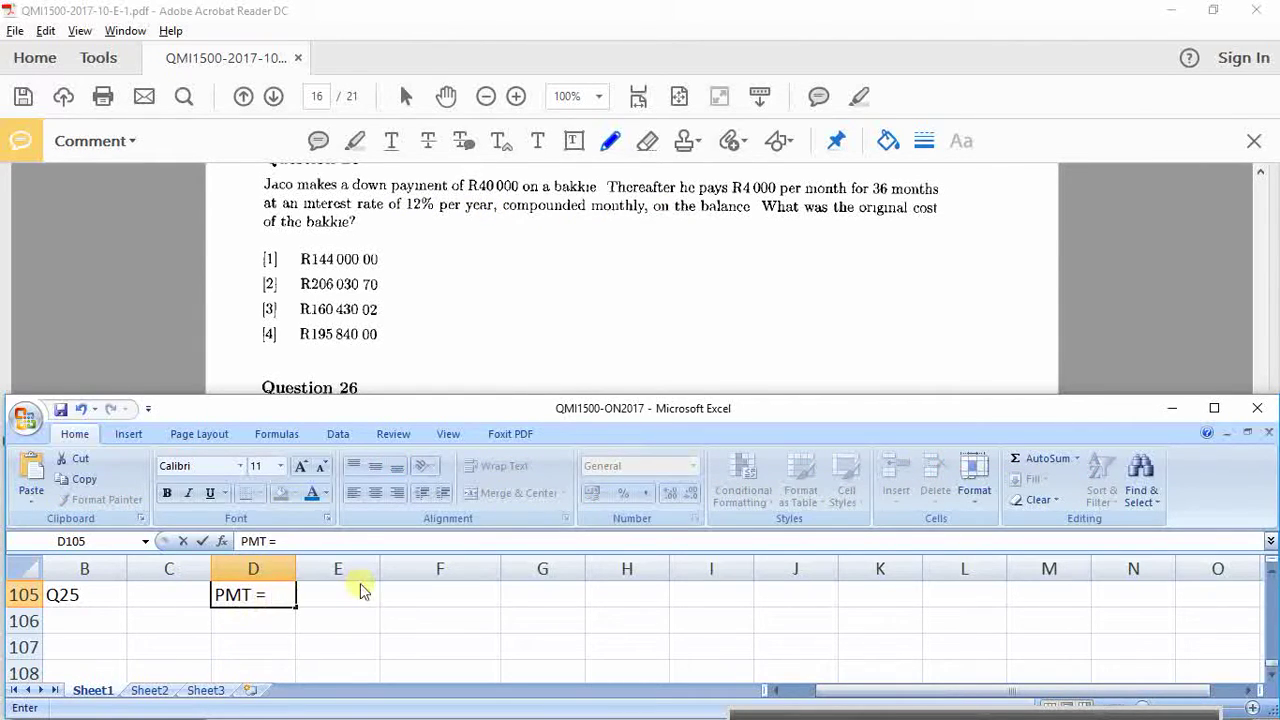
text( 4000)
key(Return)
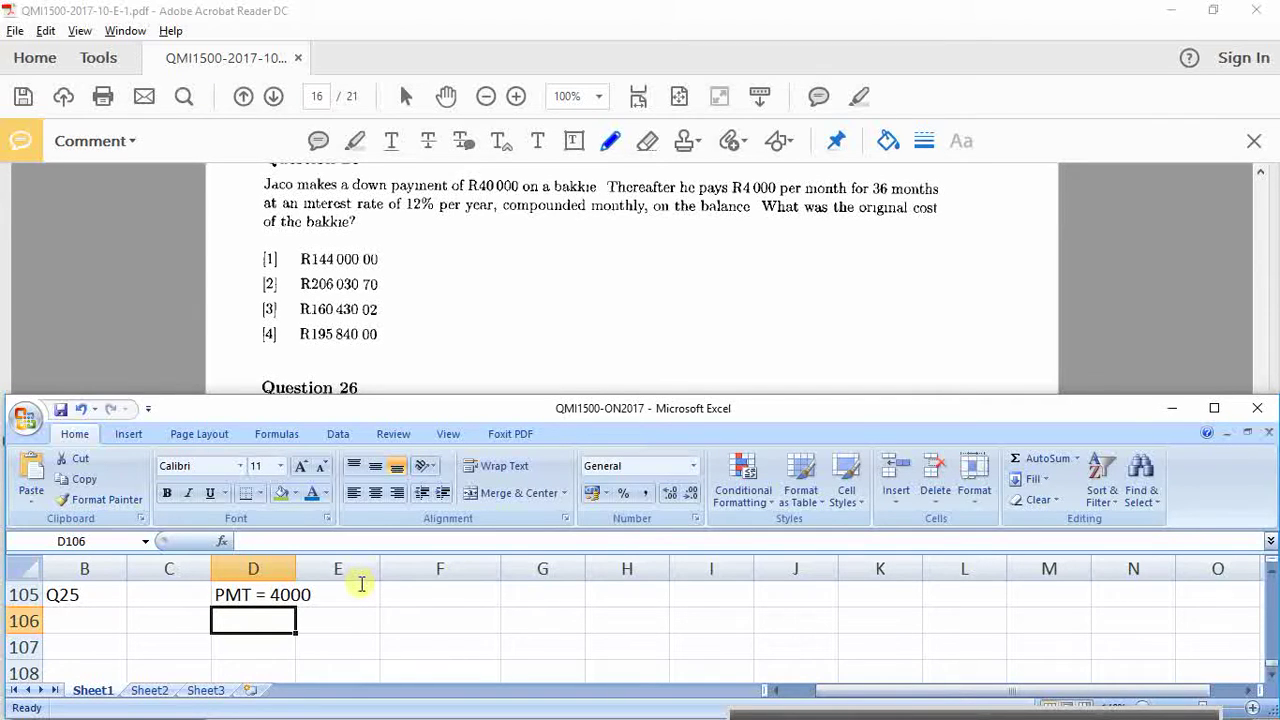
text(i = 1%)
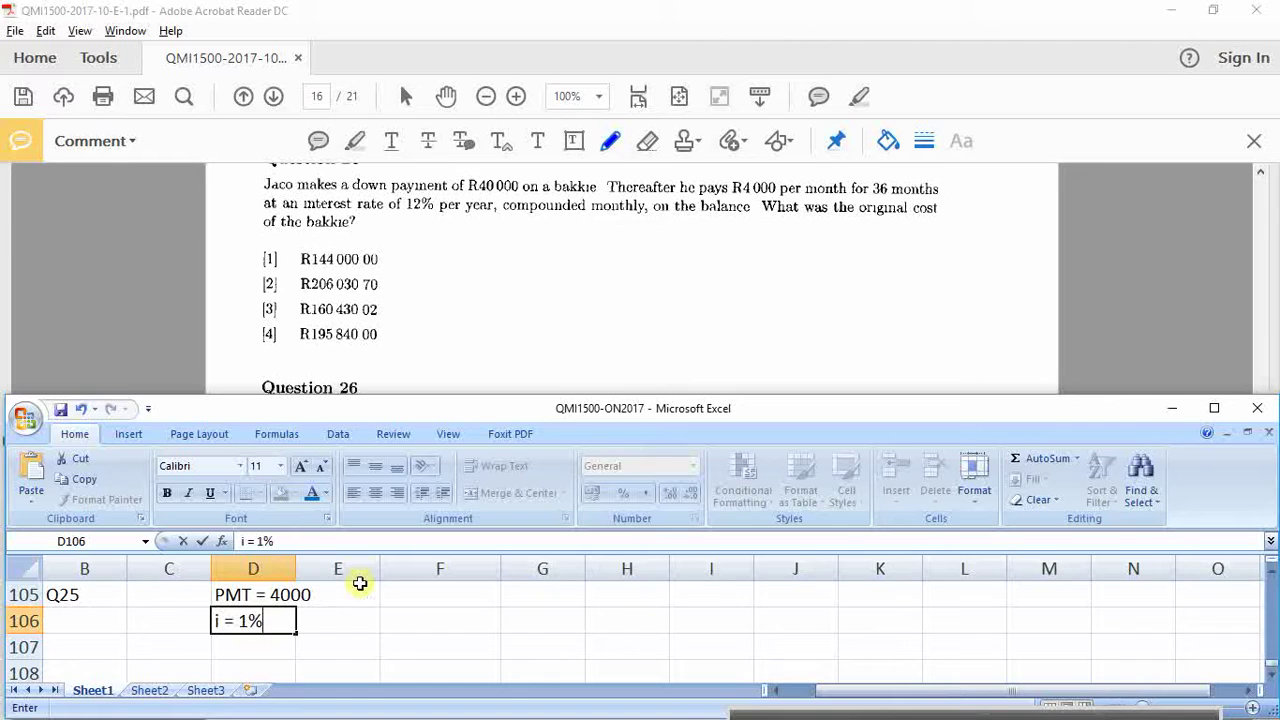
key(Return)
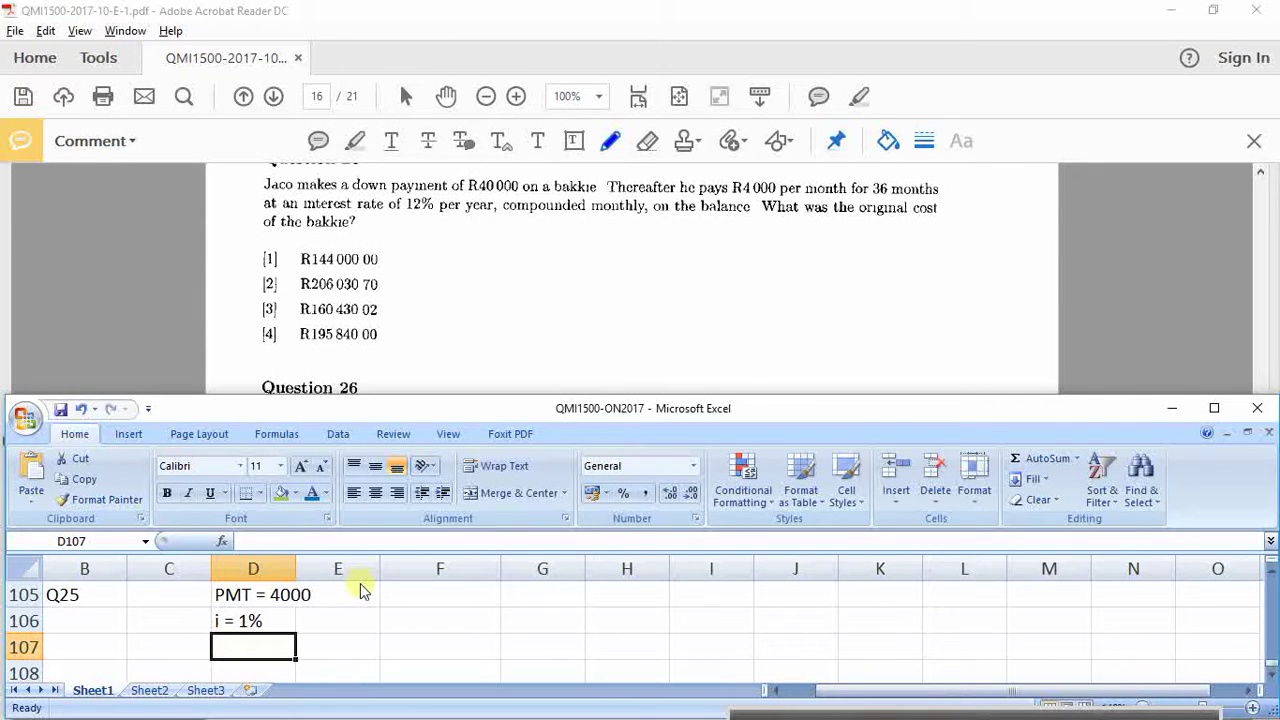
text(n = 36)
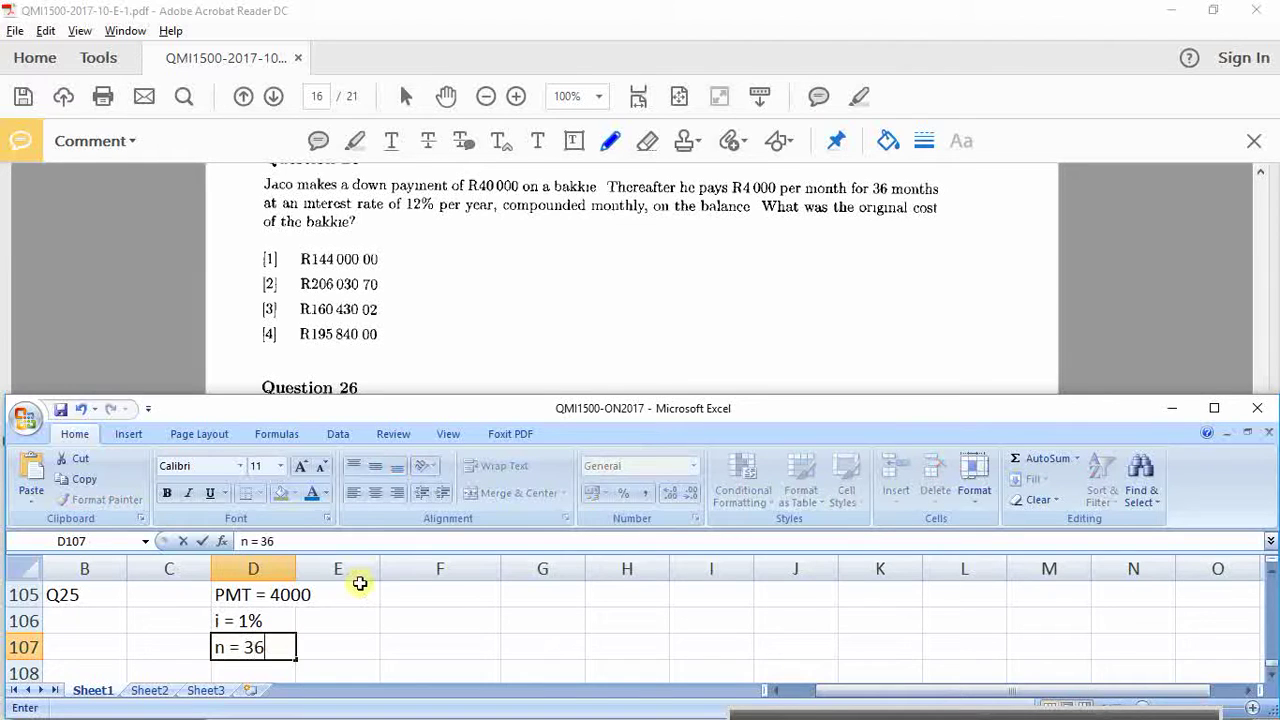
key(Return)
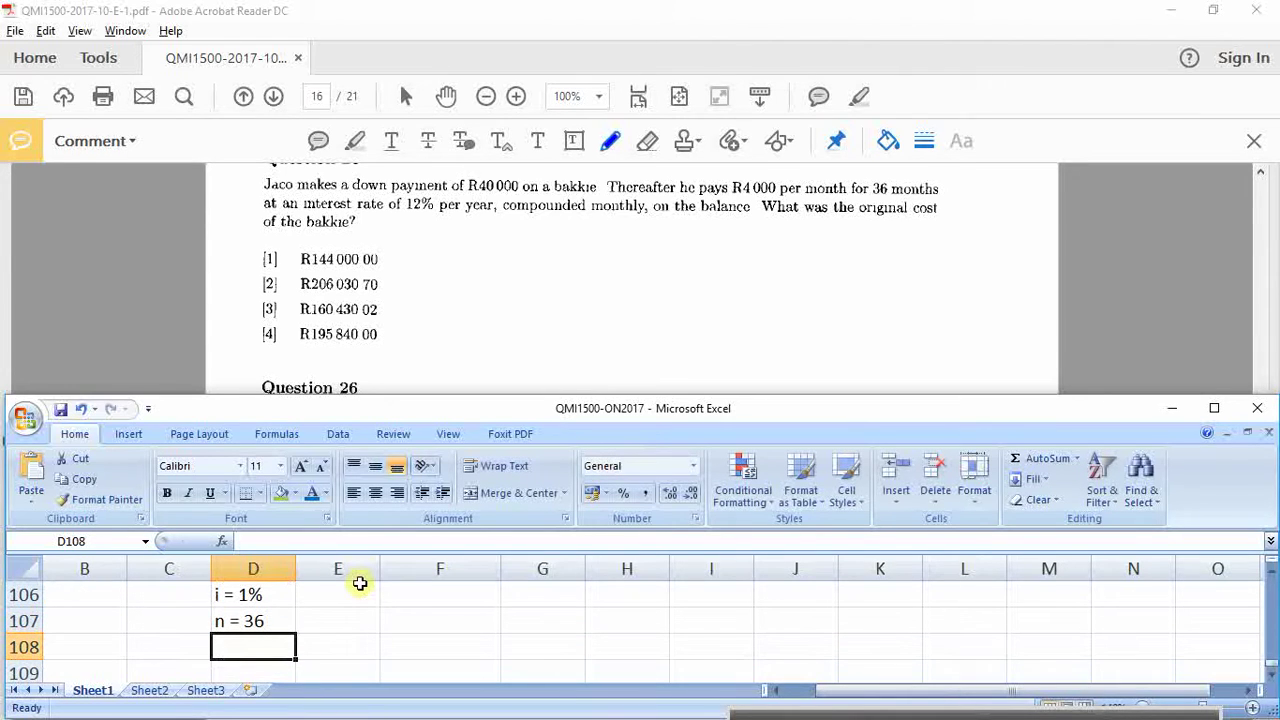
Step: Recheck the Q25 variables and add the 'solve for PV' label in D108
key(Up)
key(Up)
key(Up)
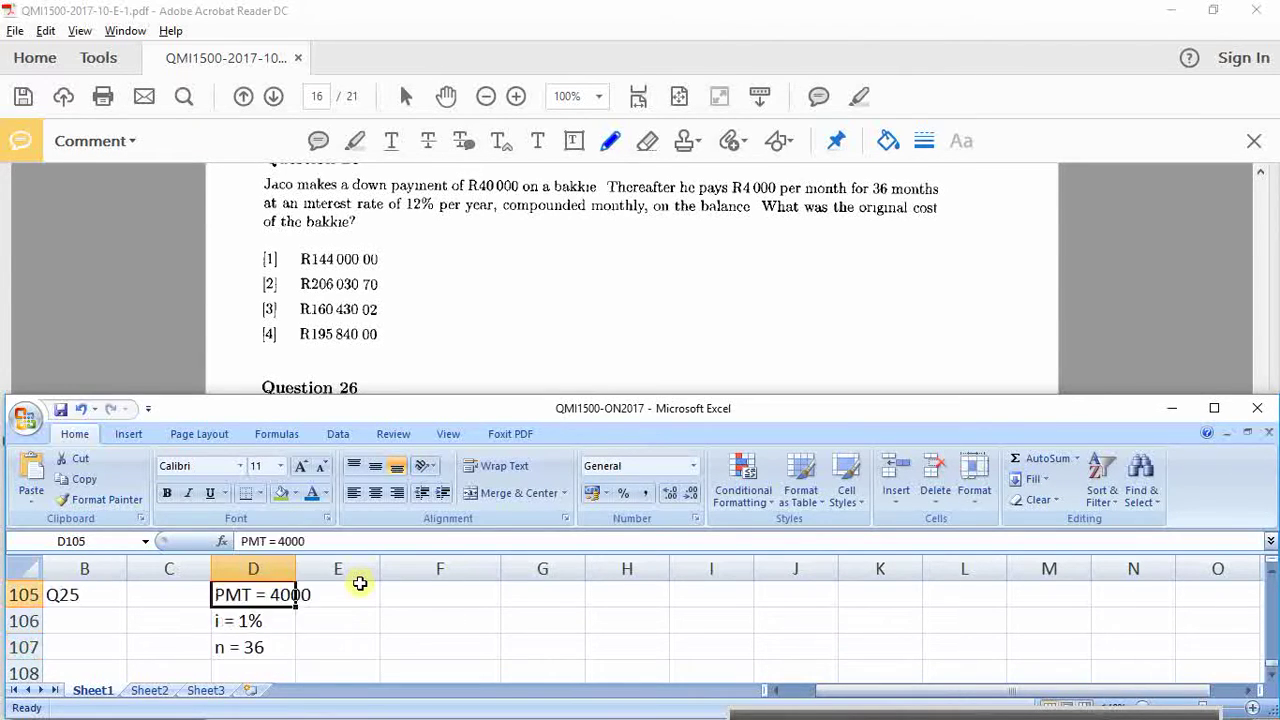
key(Down)
key(Down)
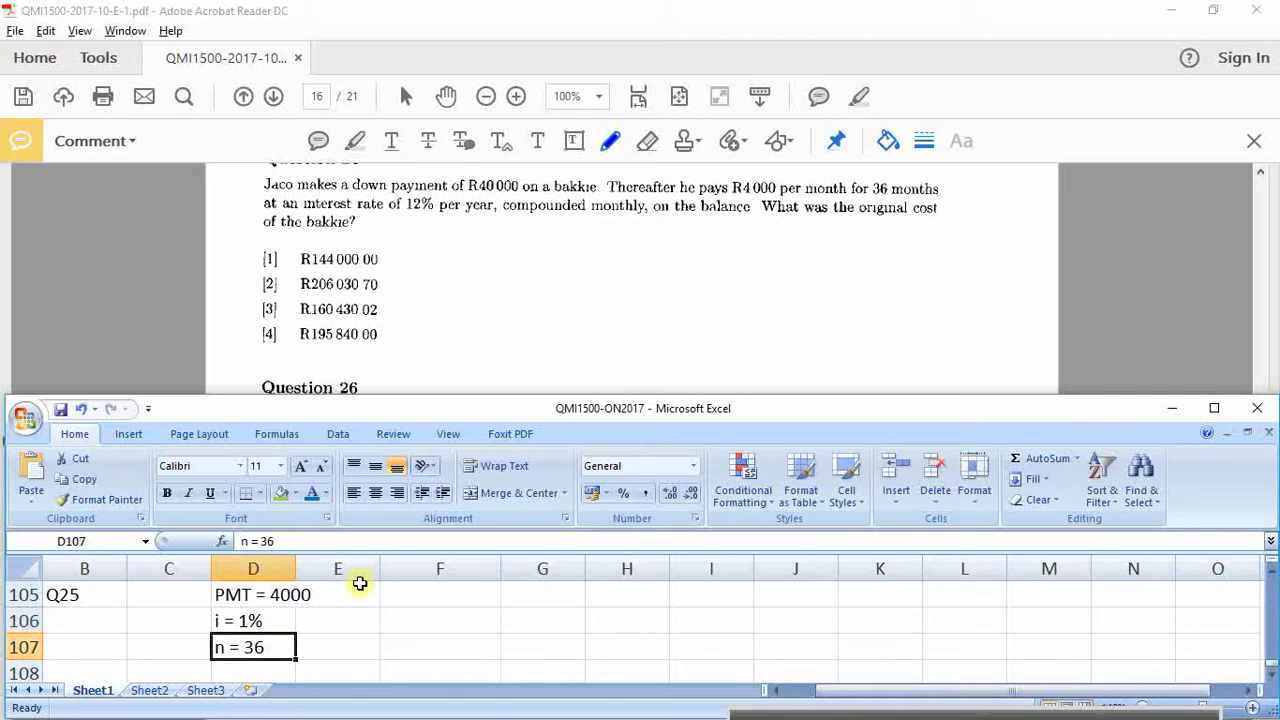
key(Up)
key(Up)
key(Down)
key(Down)
key(Down)
text(solv)
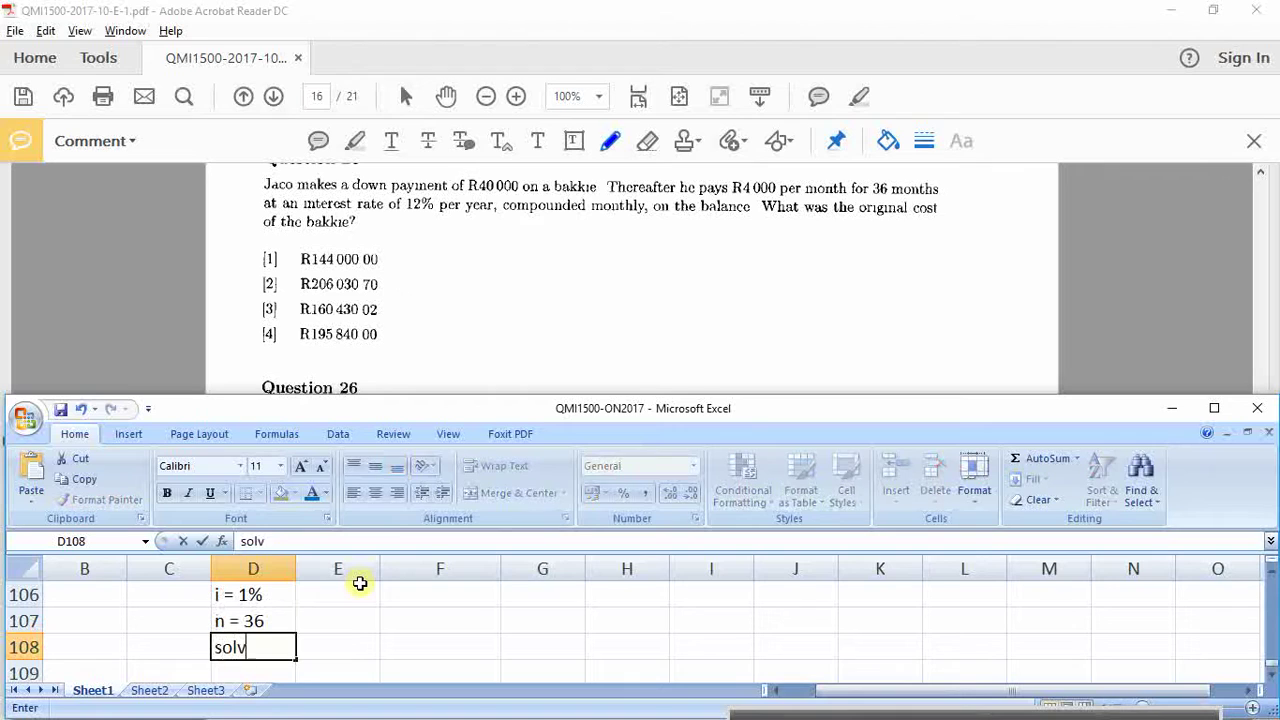
text(e for PV =)
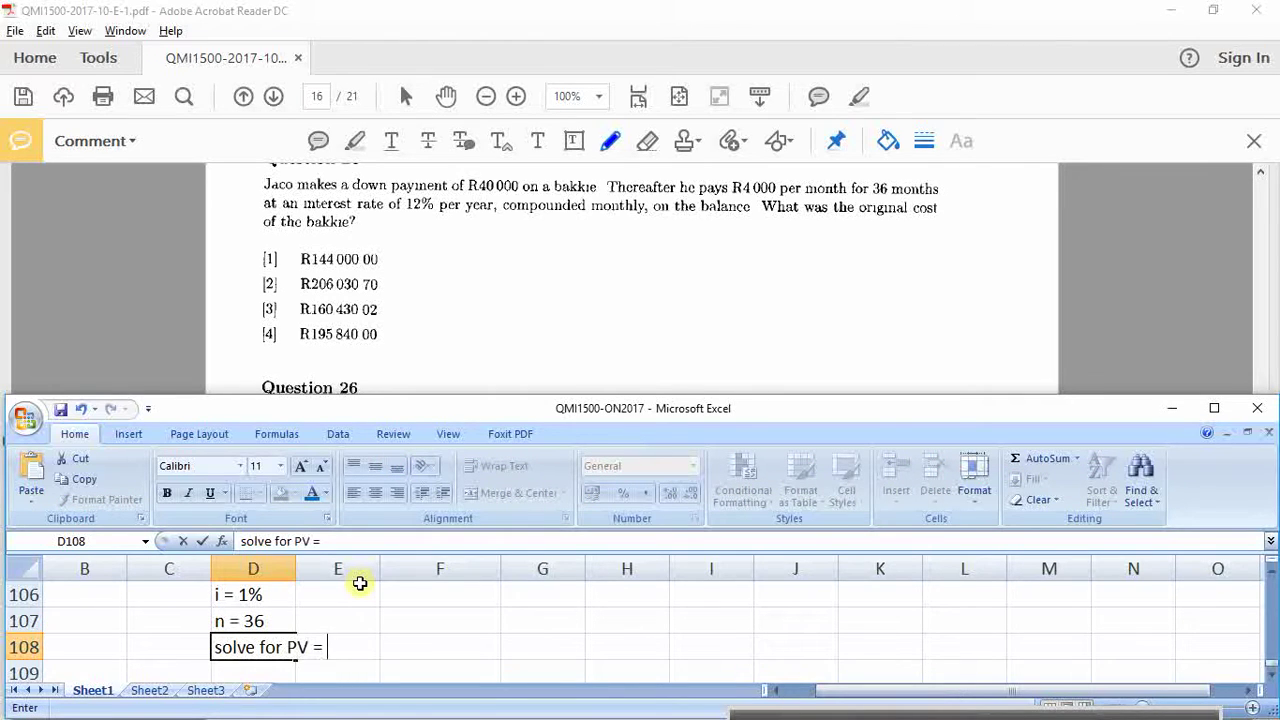
key(Return)
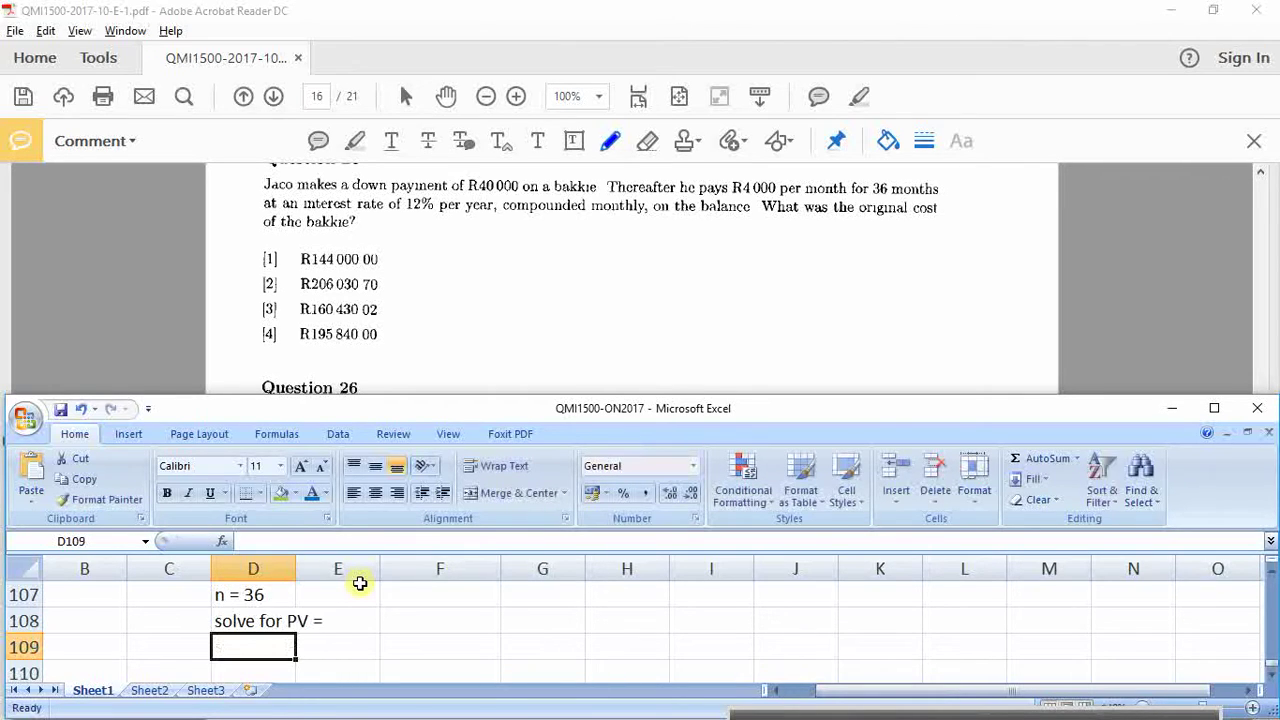
Step: Enter =pv(0,01;36;-4000) in F108, giving R 120 430,02
key(Up)
key(Right)
key(Right)
text(=p)
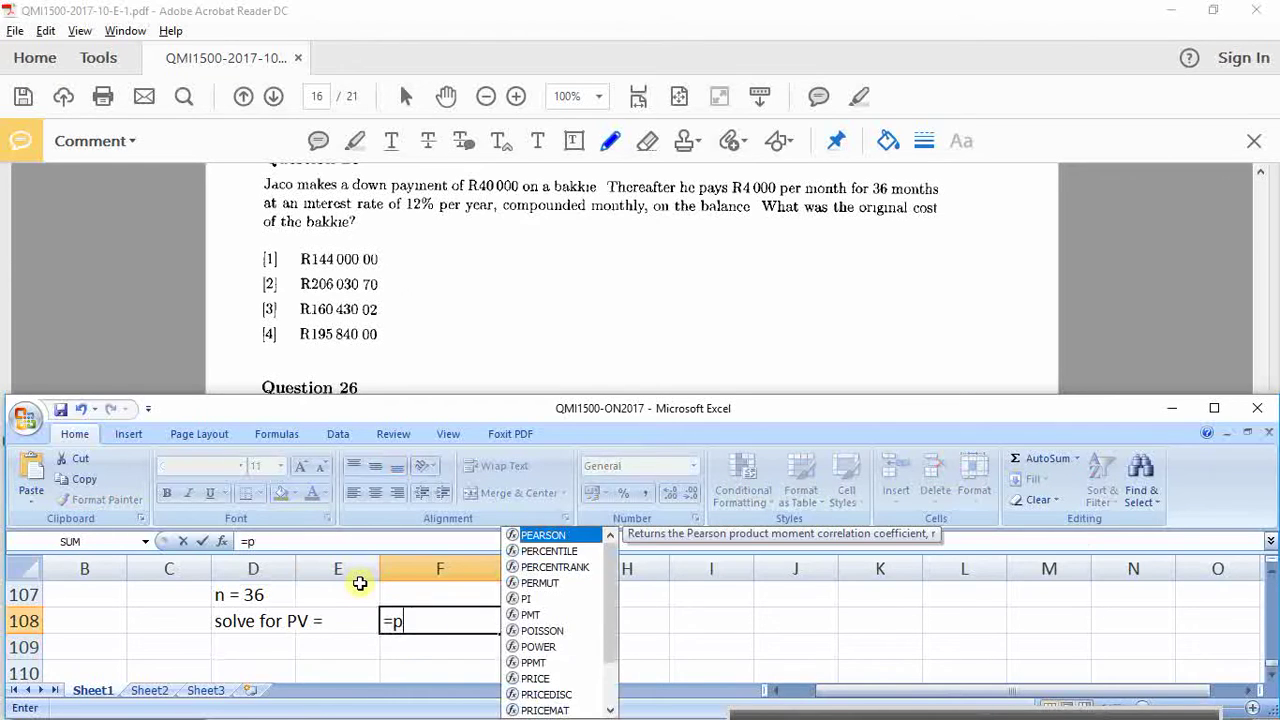
text(v()
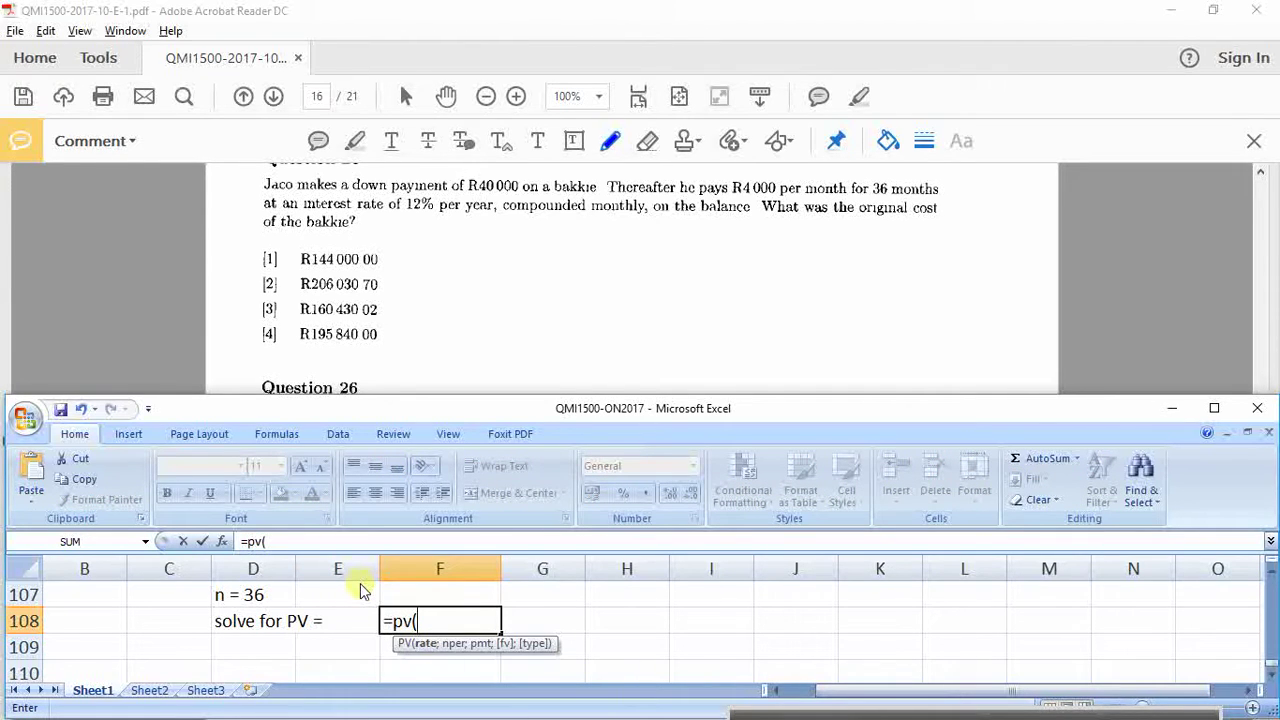
text(0,01;)
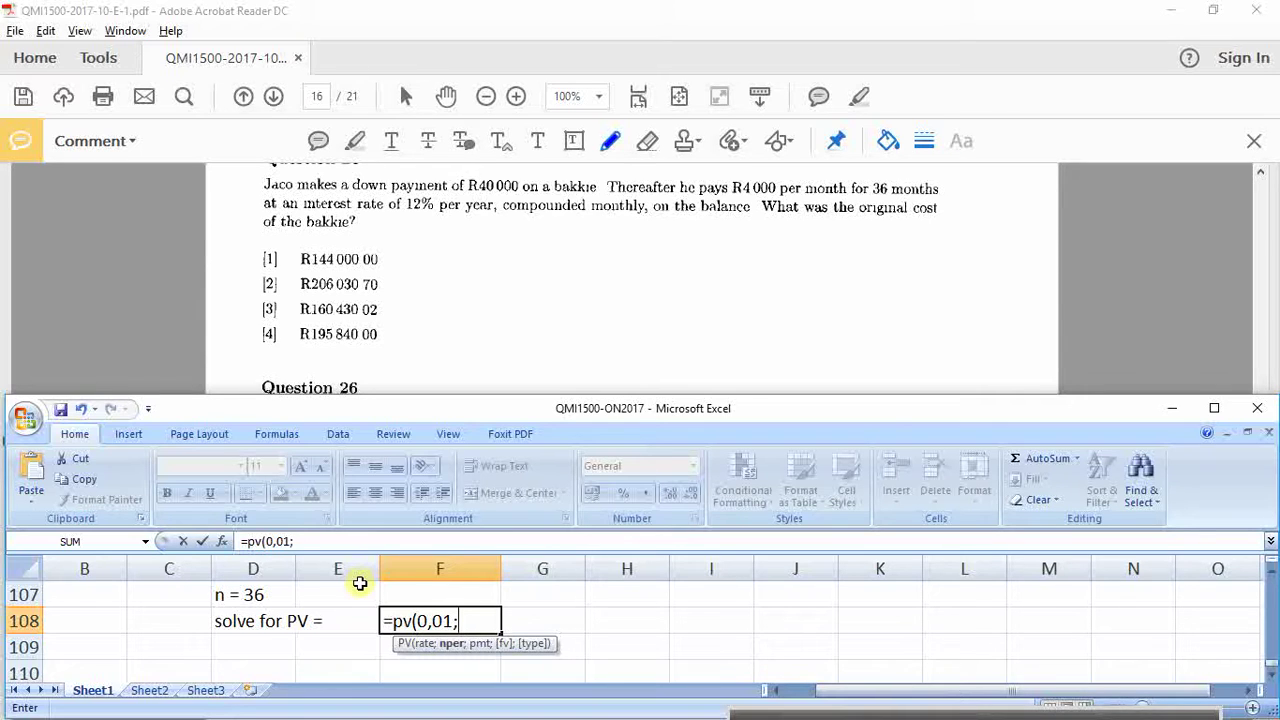
text(36;)
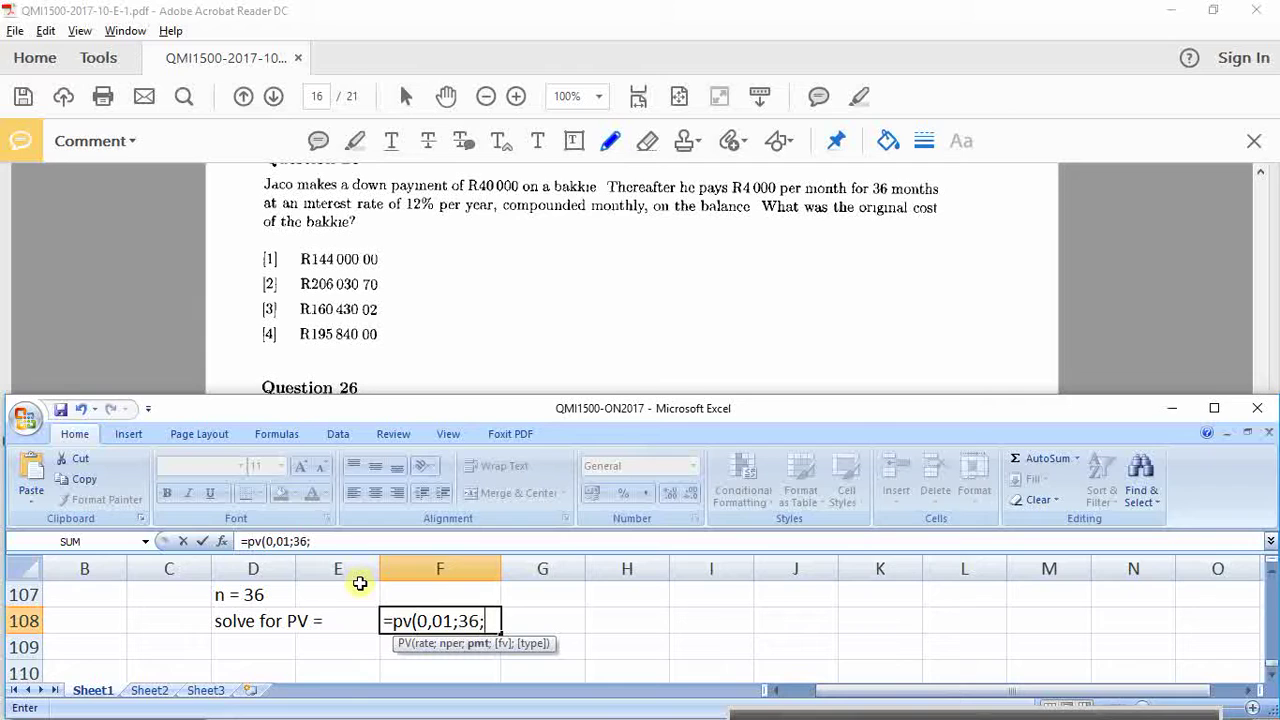
text(-4000))
key(Return)
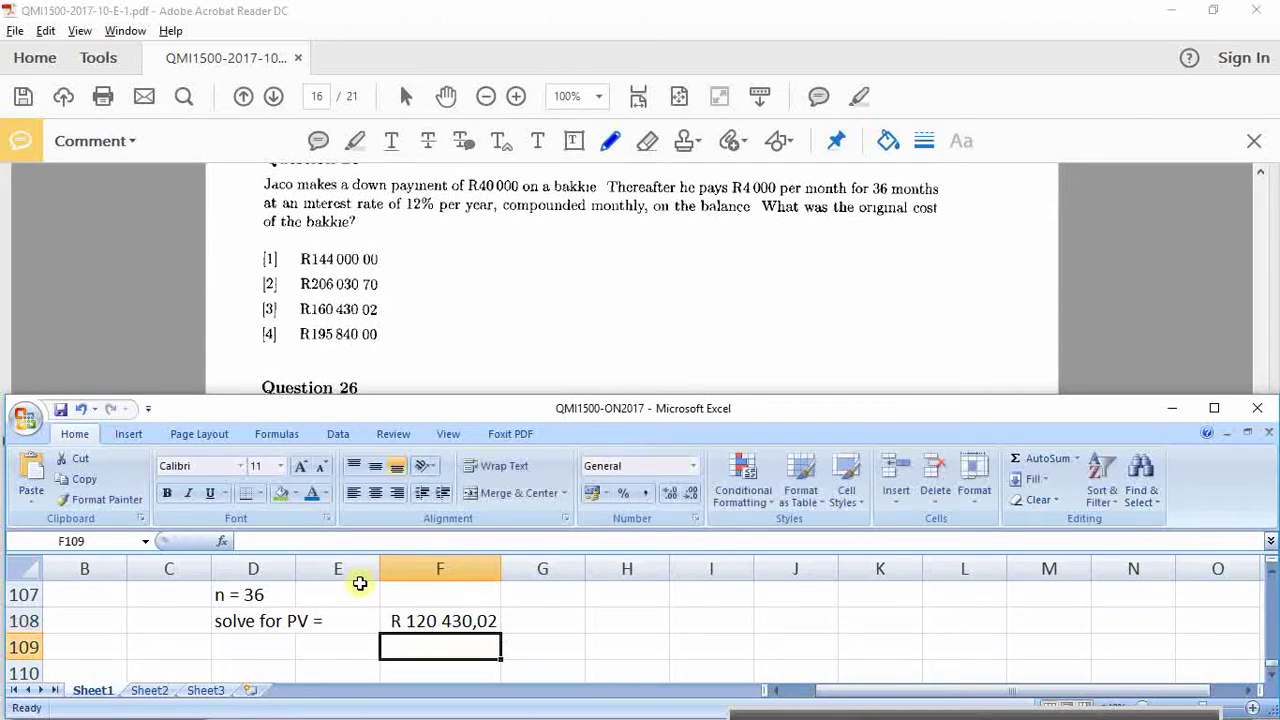
Step: Note 'add the 40000 deposit =', total F108+40000 to R 160 430,02, and record 'option 3'
key(Up)
key(Right)
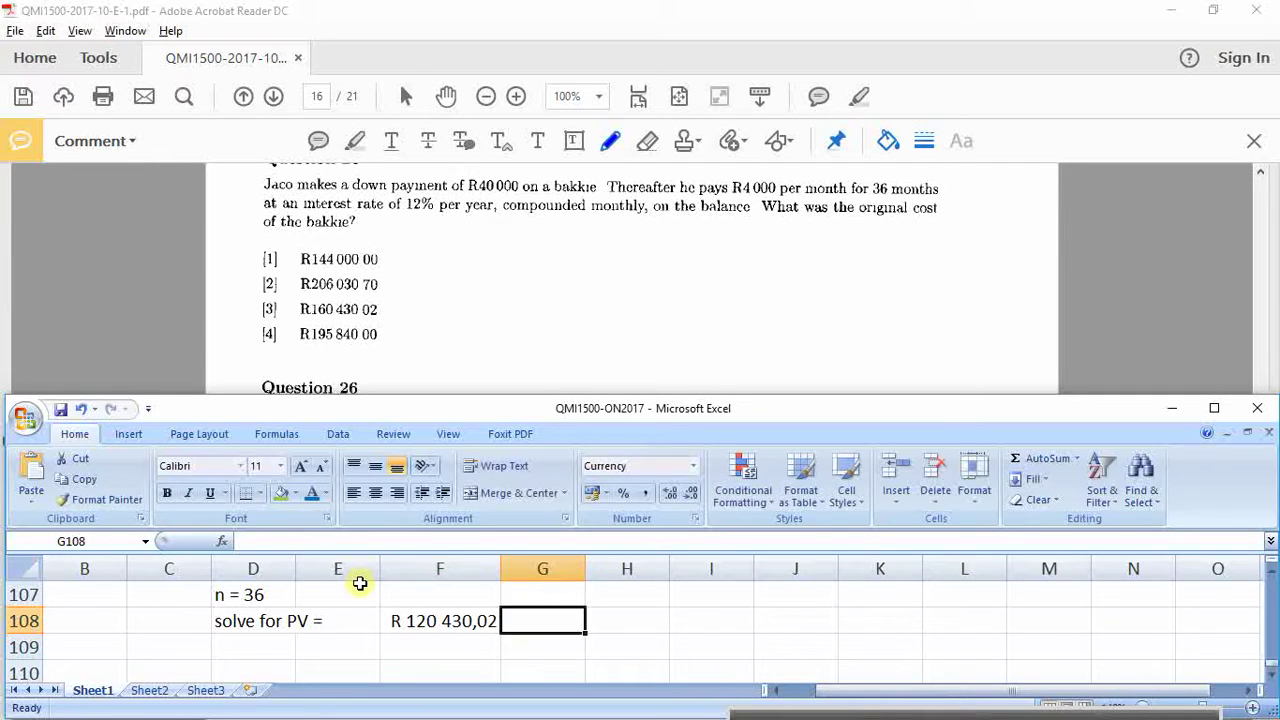
text(ad)
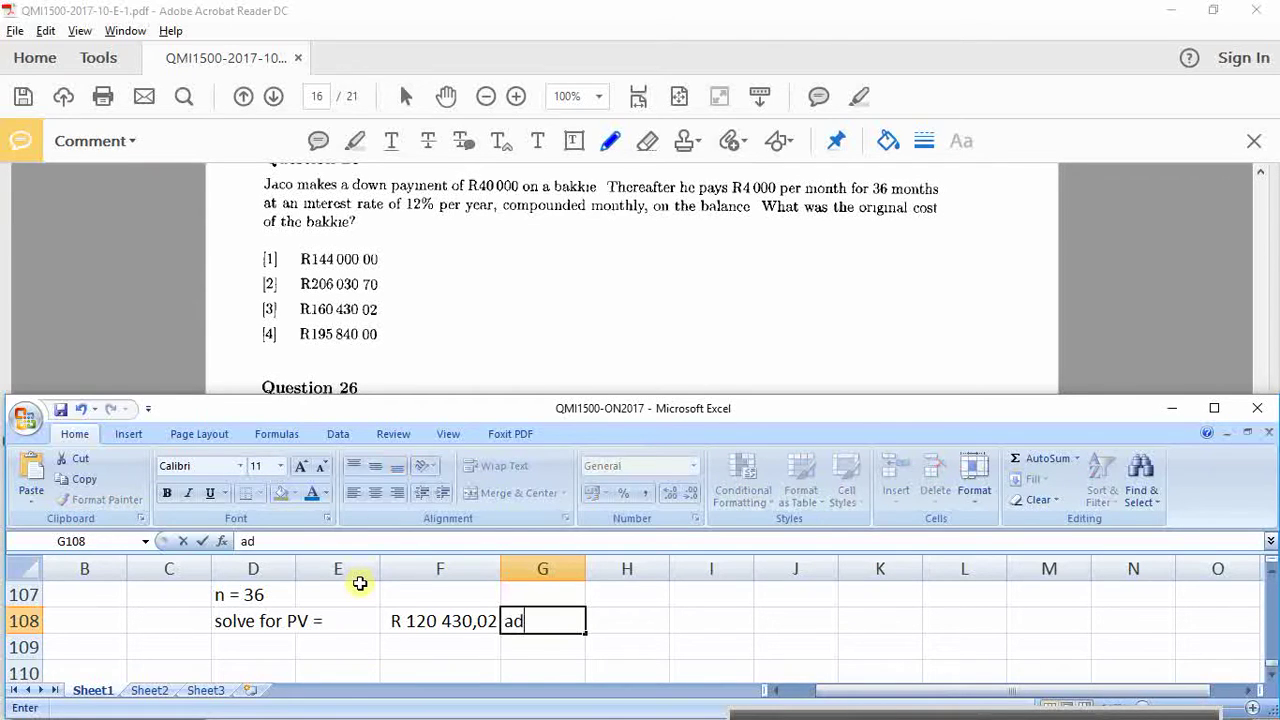
text(d the 40000 de)
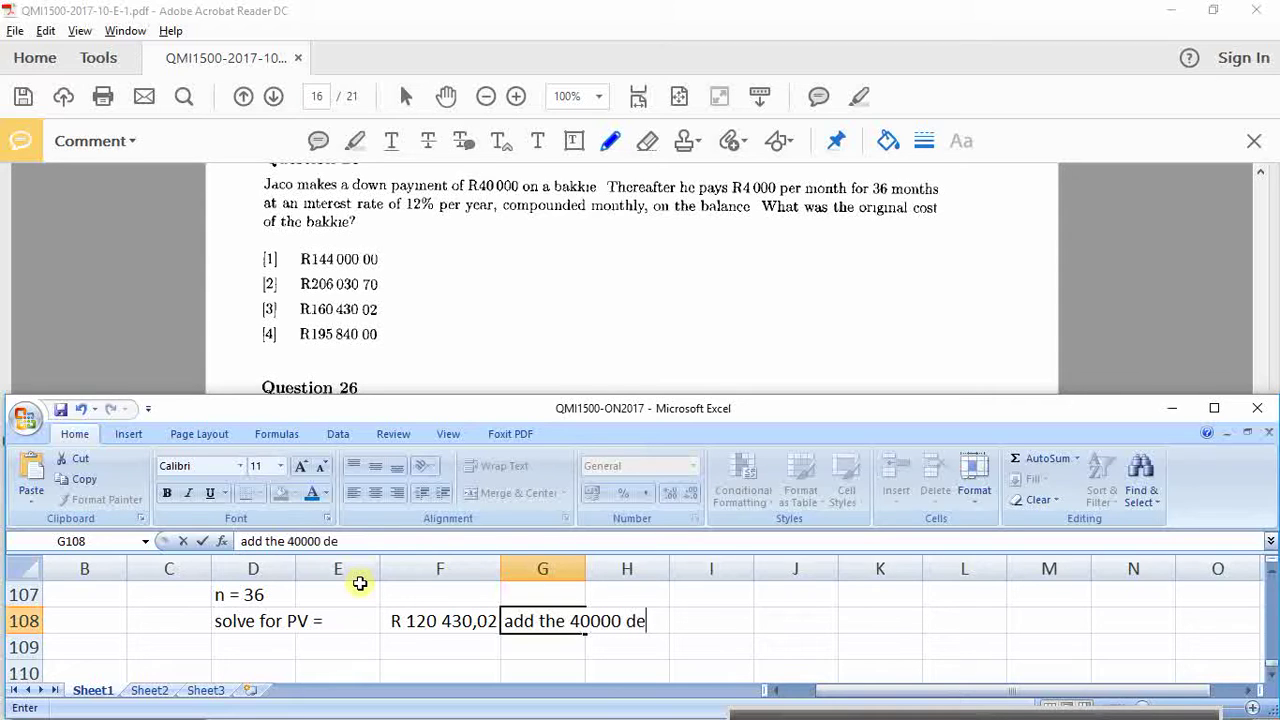
text(posit =)
key(Return)
key(Up)
key(Right)
key(Right)
key(Right)
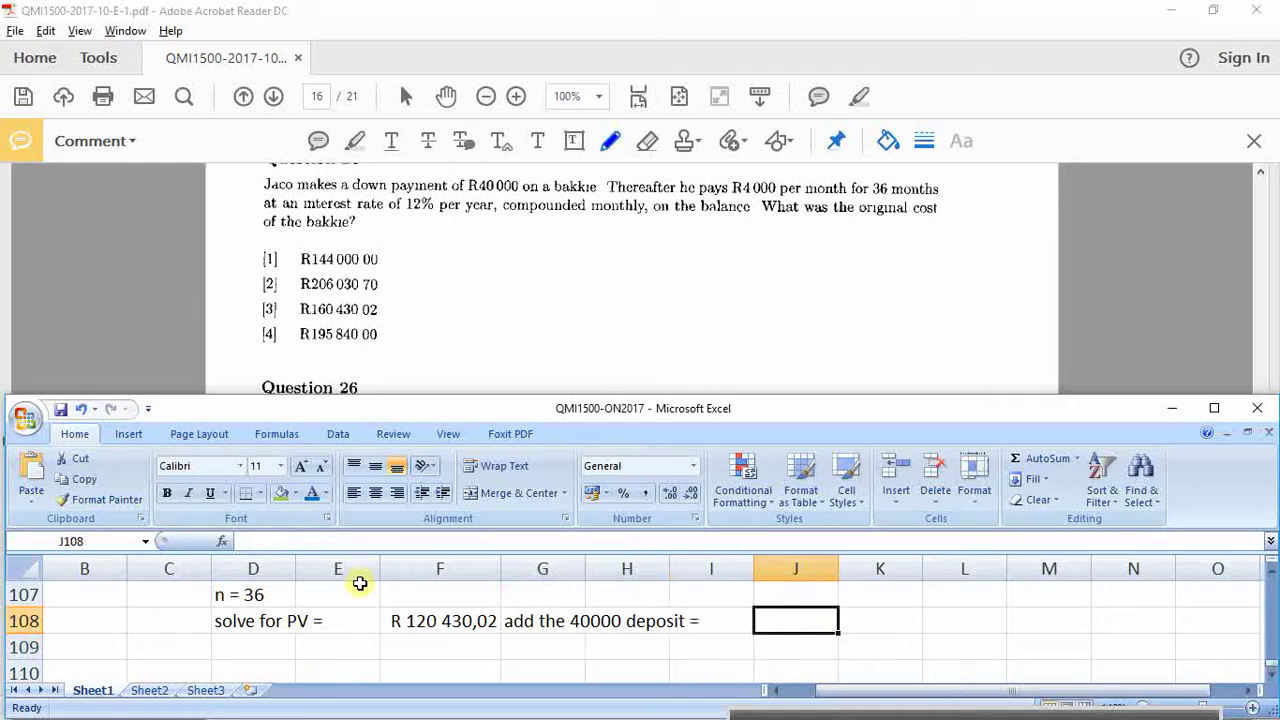
text(=)
key(Left)
key(Left)
key(Left)
key(Left)
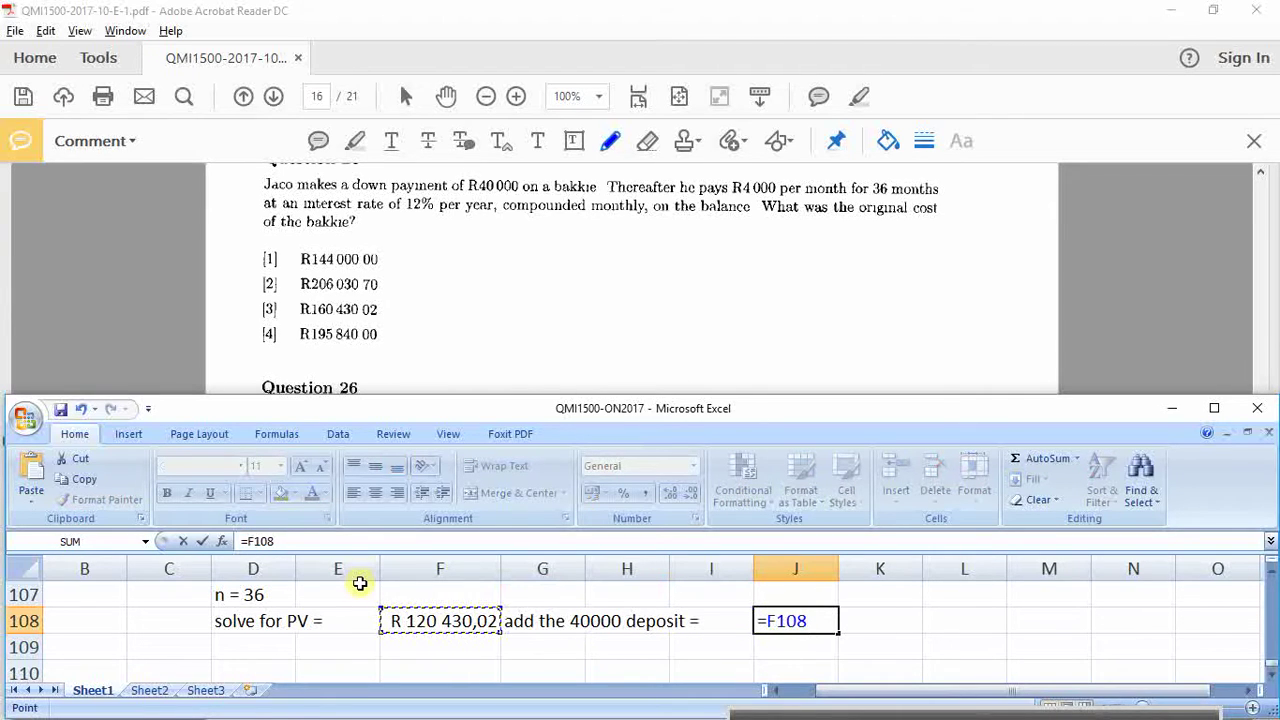
text(+40000)
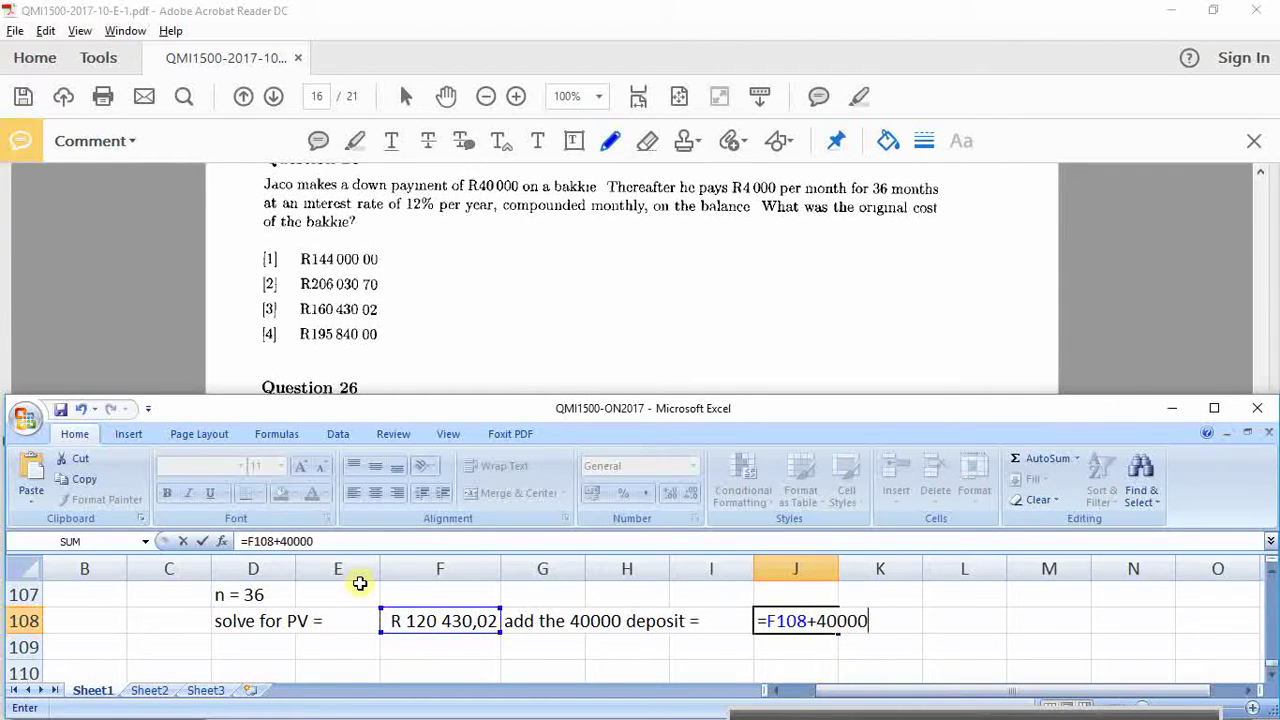
key(Return)
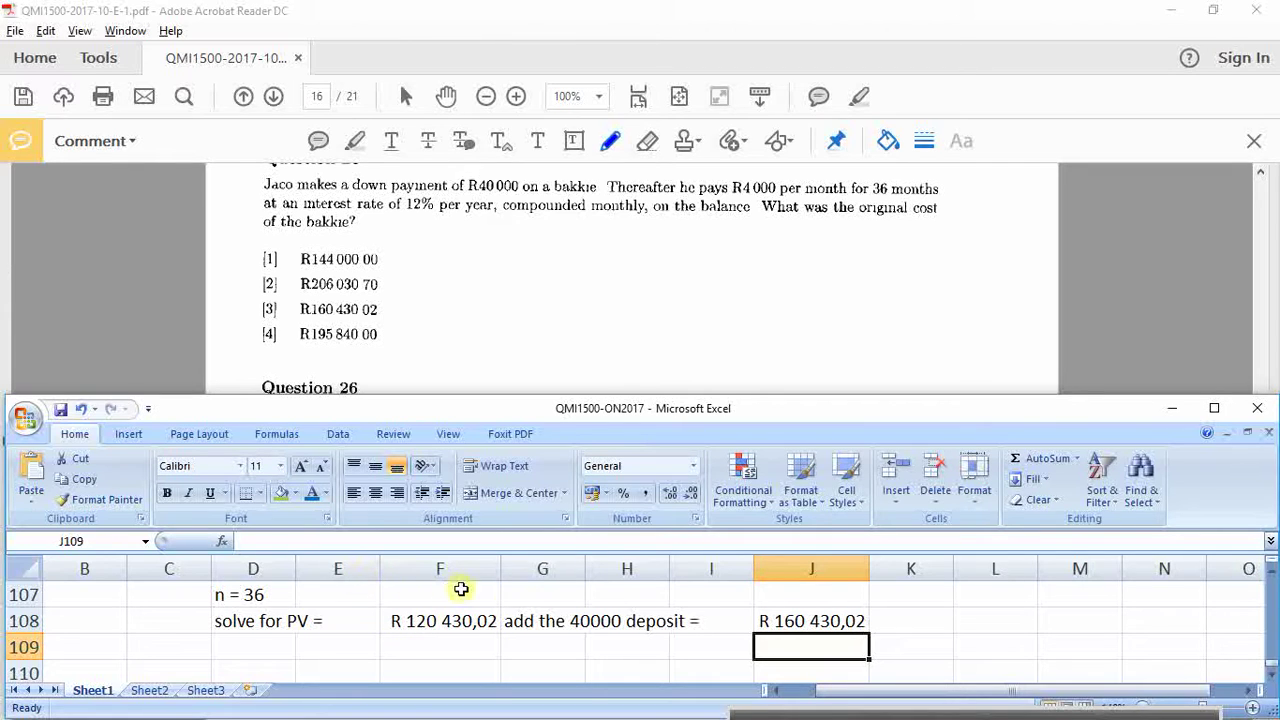
text(option 3)
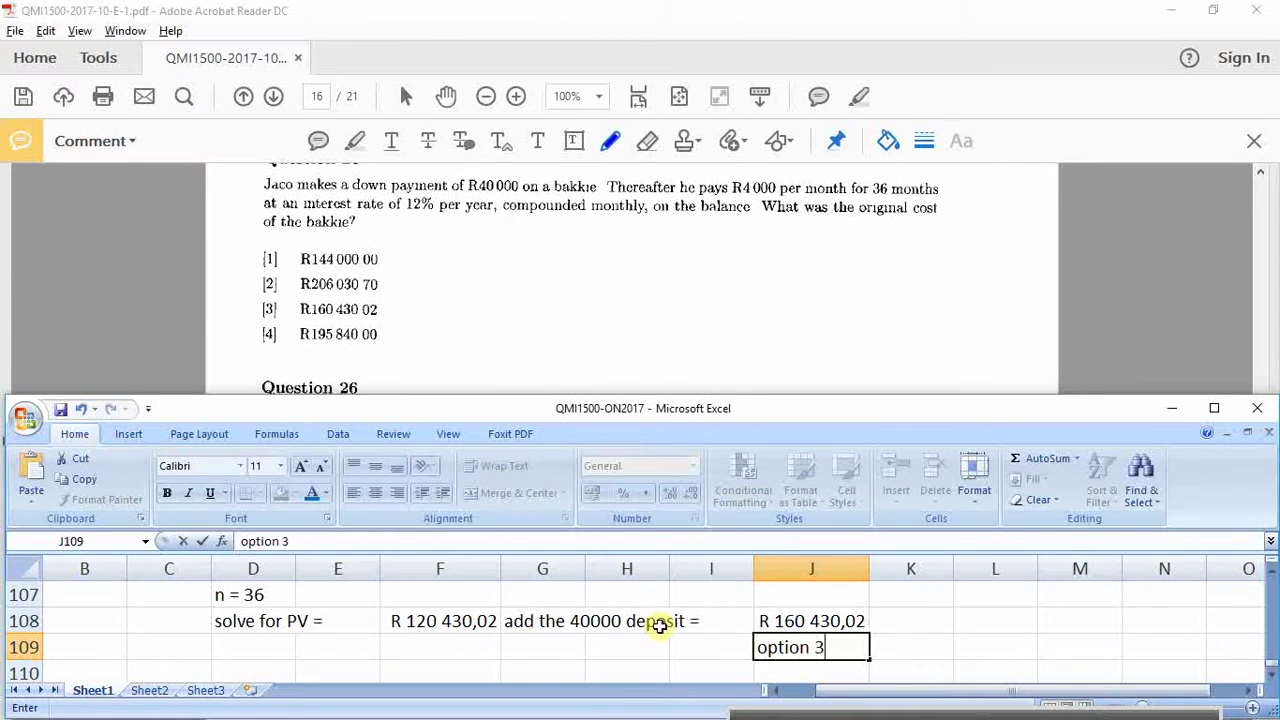
key(Return)
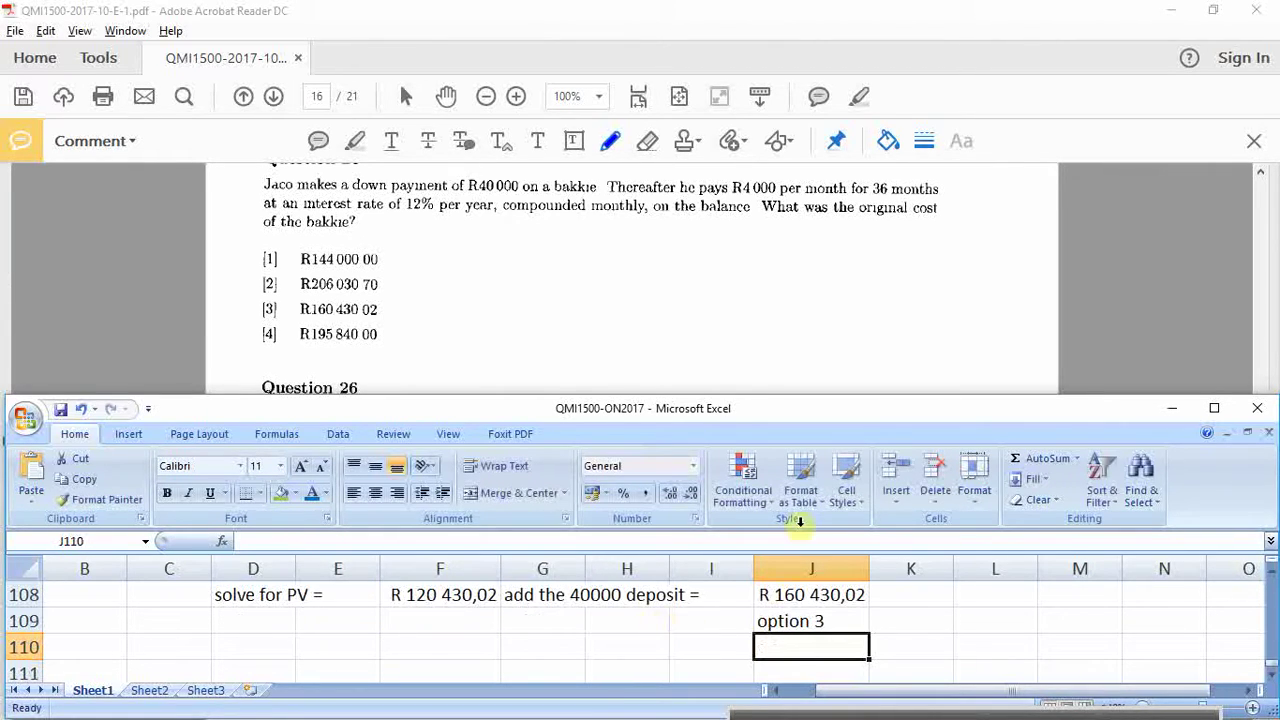
Step: Minimize the ribbon and review the Q25 variable entries
right_click(941, 438)
click(1000, 489)
click(657, 583)
scroll(657, 583, up, 1)
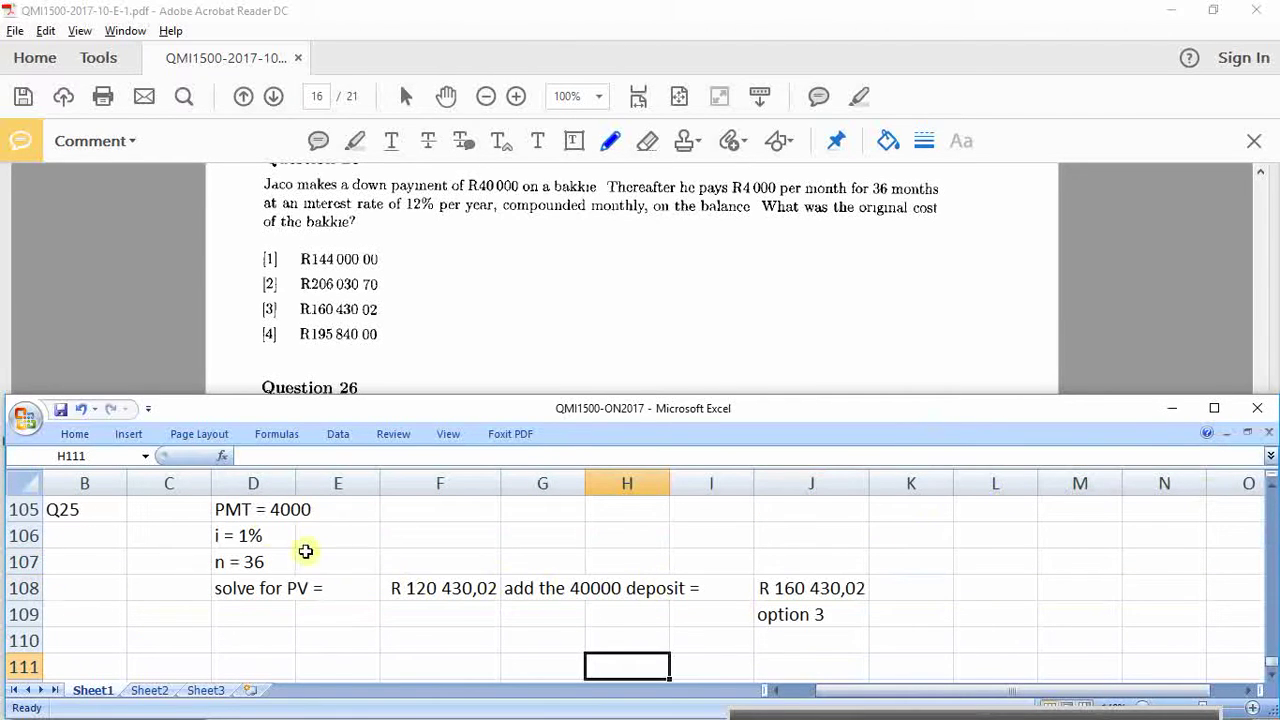
click(285, 512)
click(255, 541)
click(253, 562)
click(246, 590)
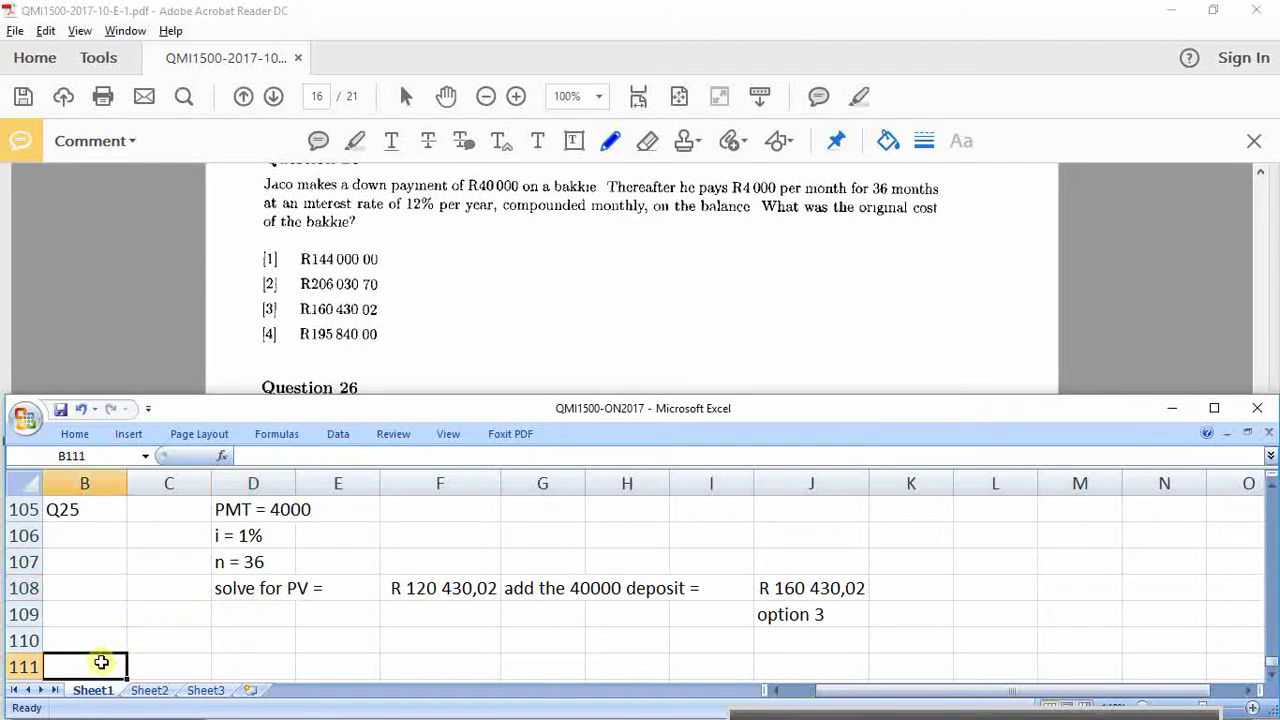
Step: Label the next block 'Q26' and check Question 26 in the exam PDF
text(Q26)
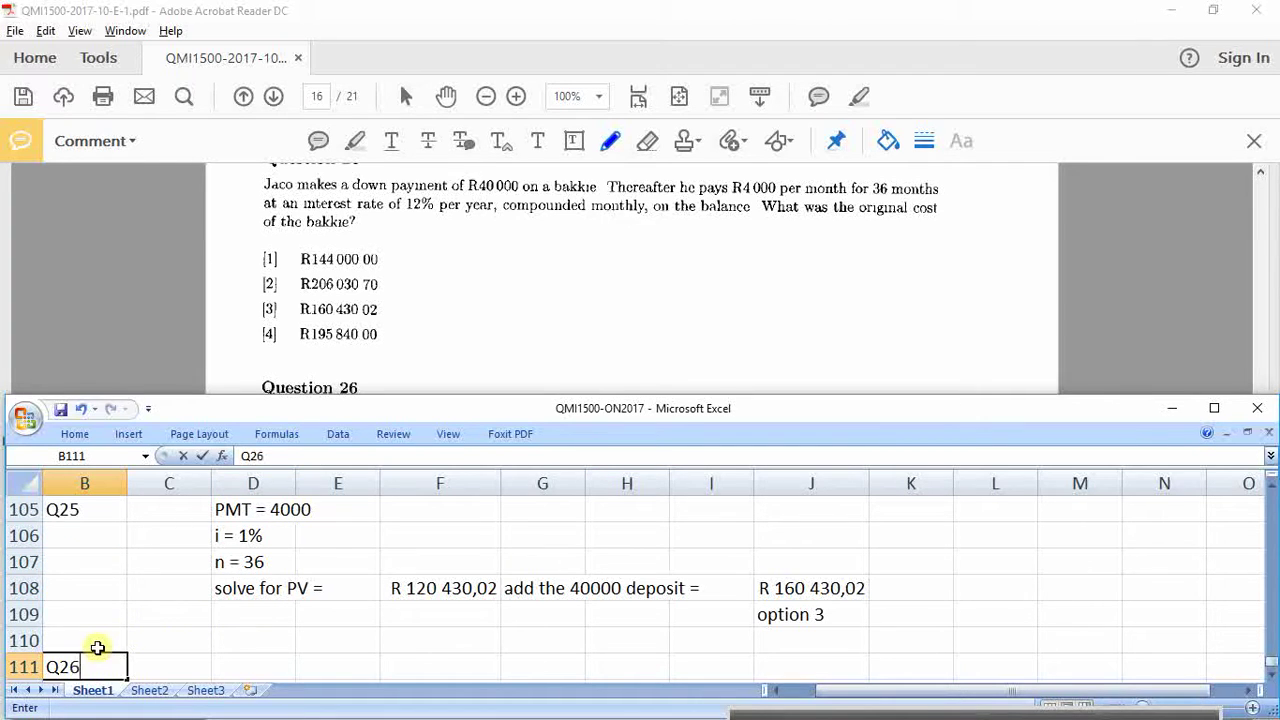
key(Tab)
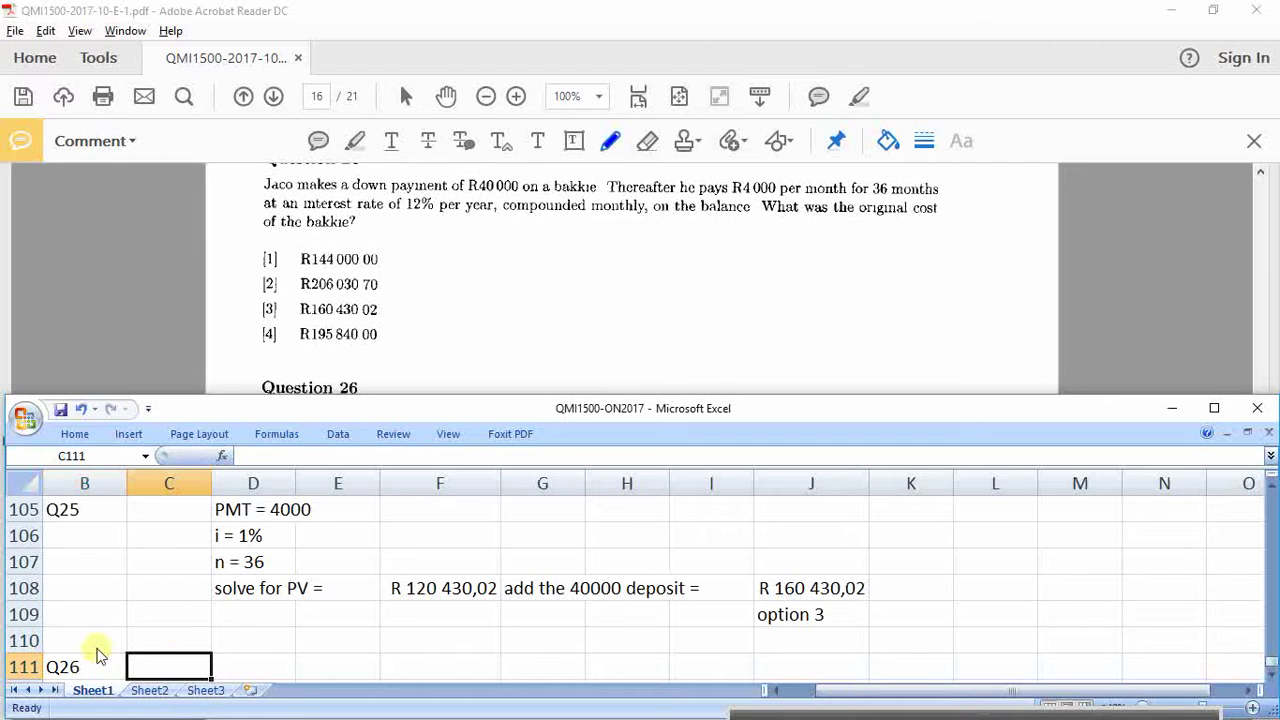
click(515, 315)
scroll(526, 409, down, 5)
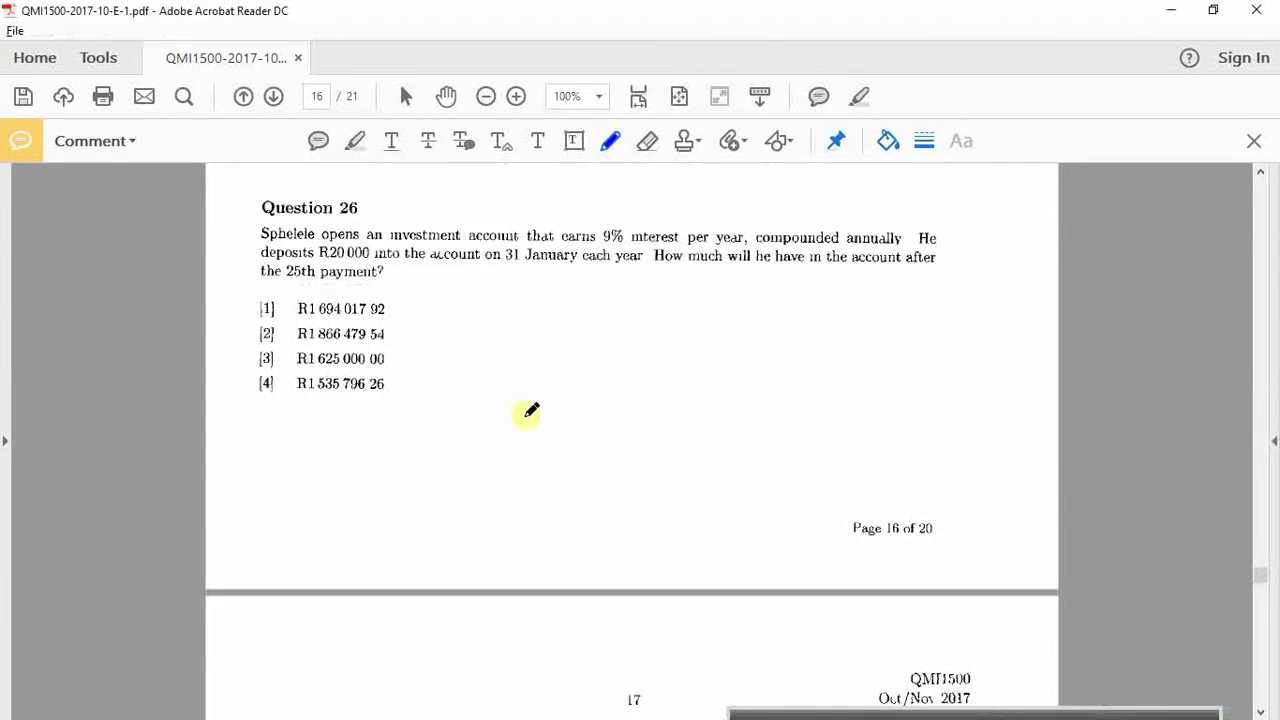
key(alt+Tab)
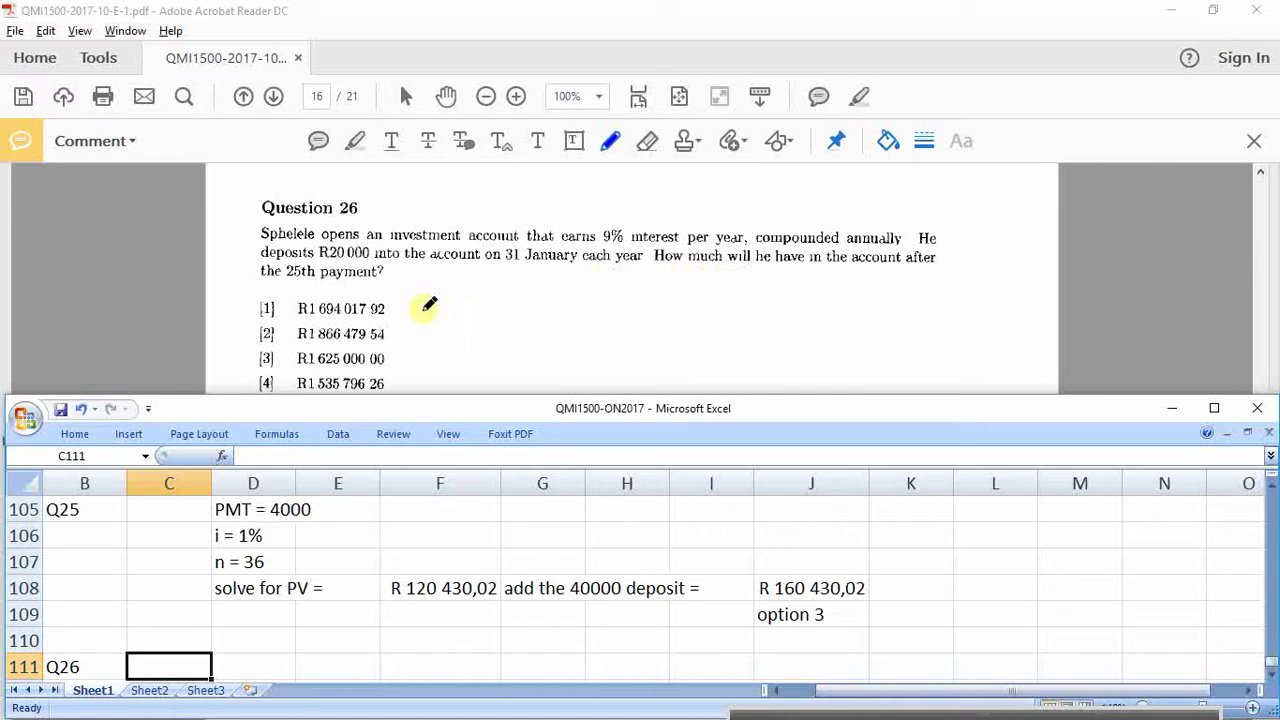
Step: List n = 25, i - 9, pmt = 20000 and 'solve for the FV =' in D111:D114
click(270, 665)
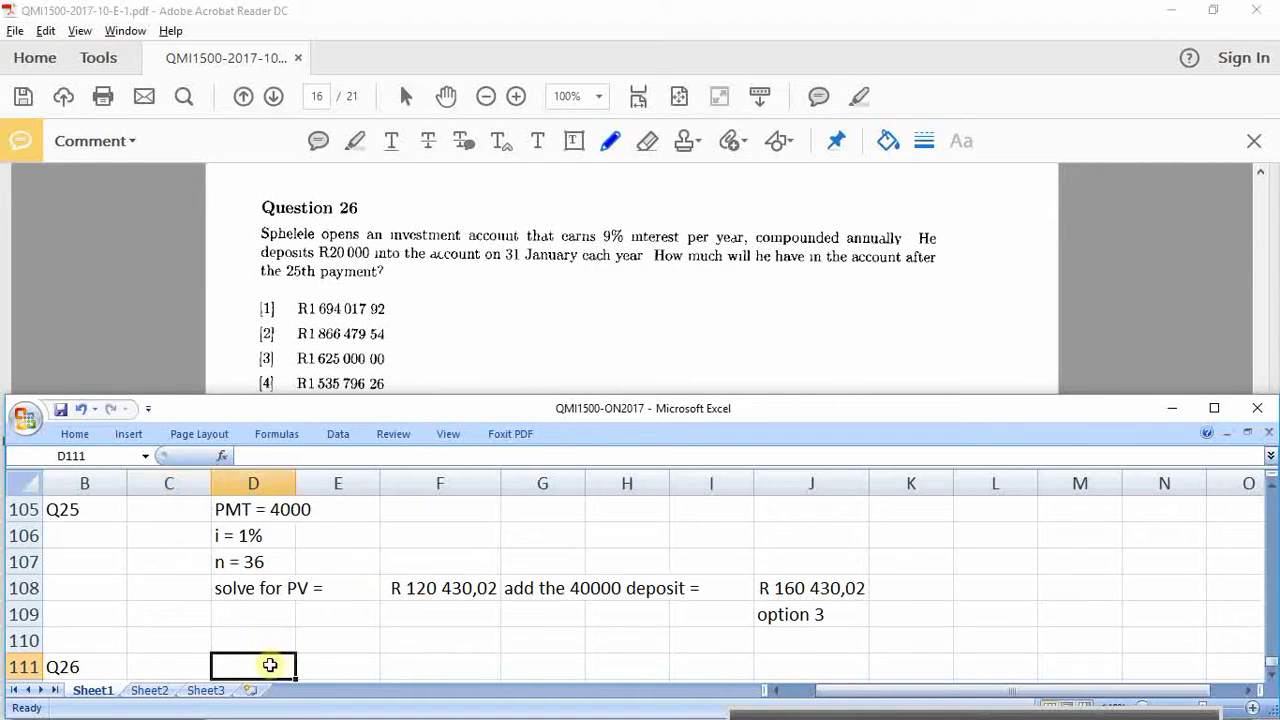
text(n = )
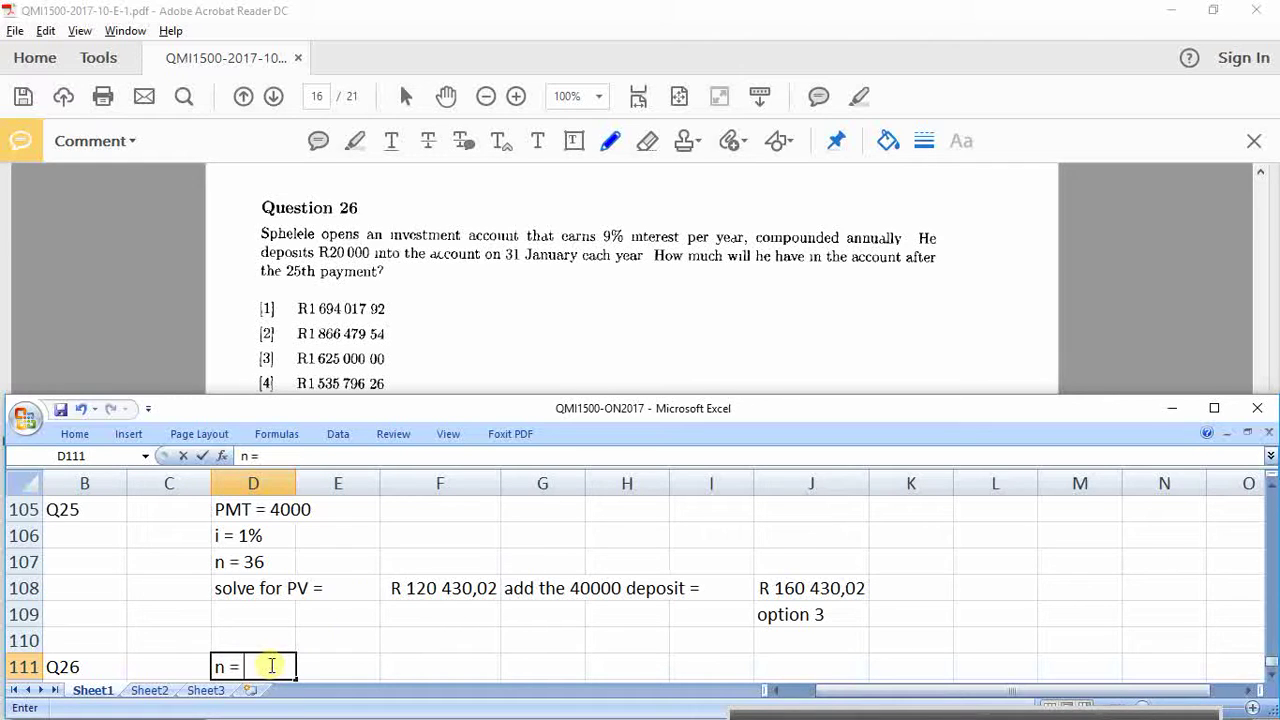
text(25)
key(Return)
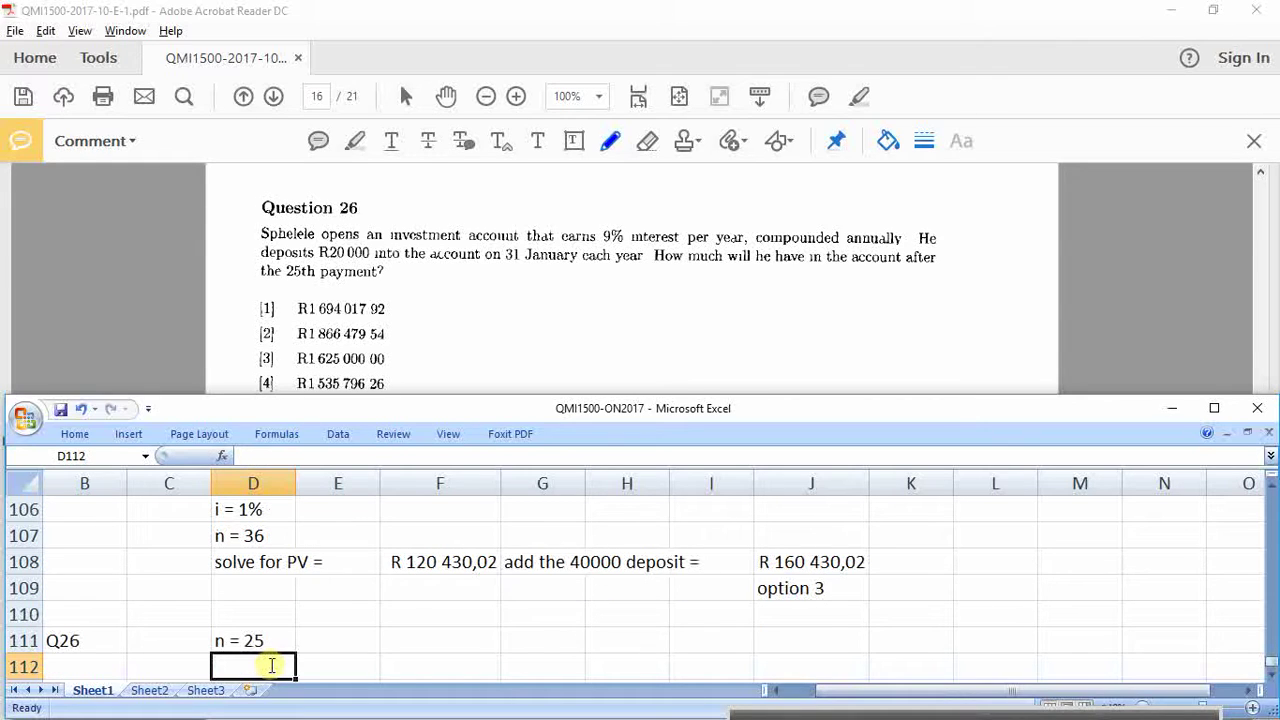
text(i - 9)
key(Return)
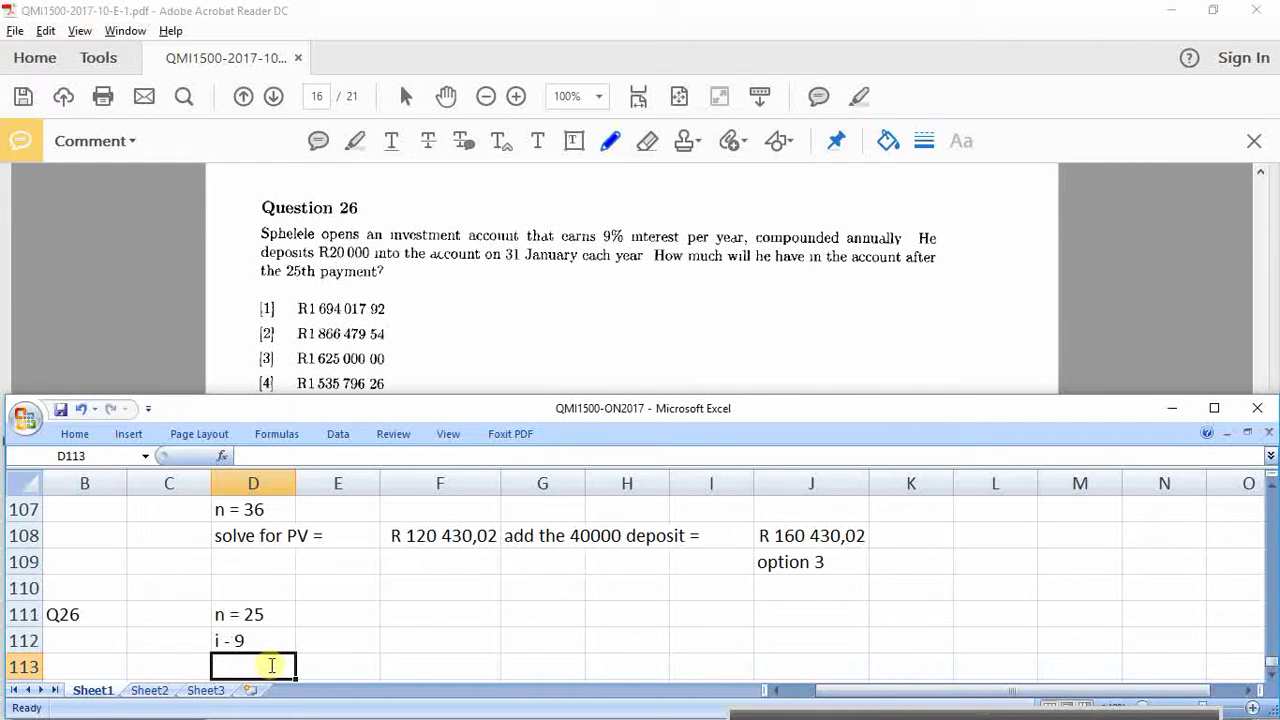
text(pmt =)
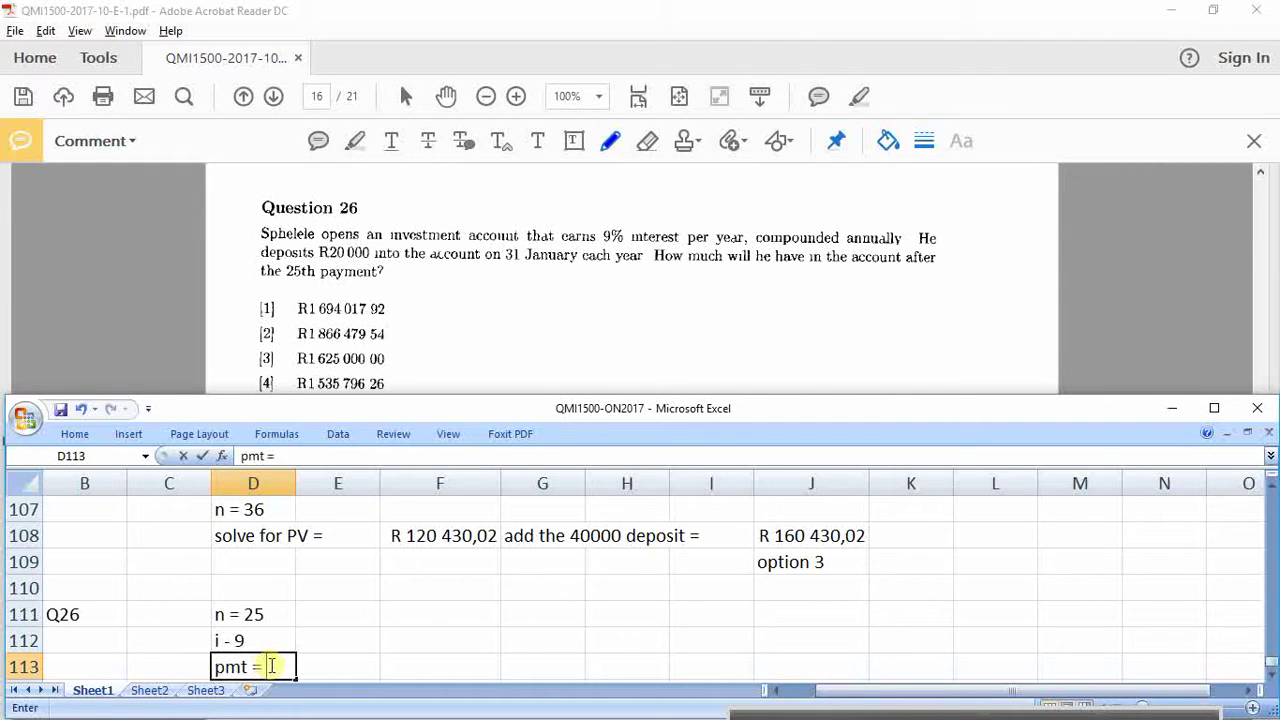
text( 20000)
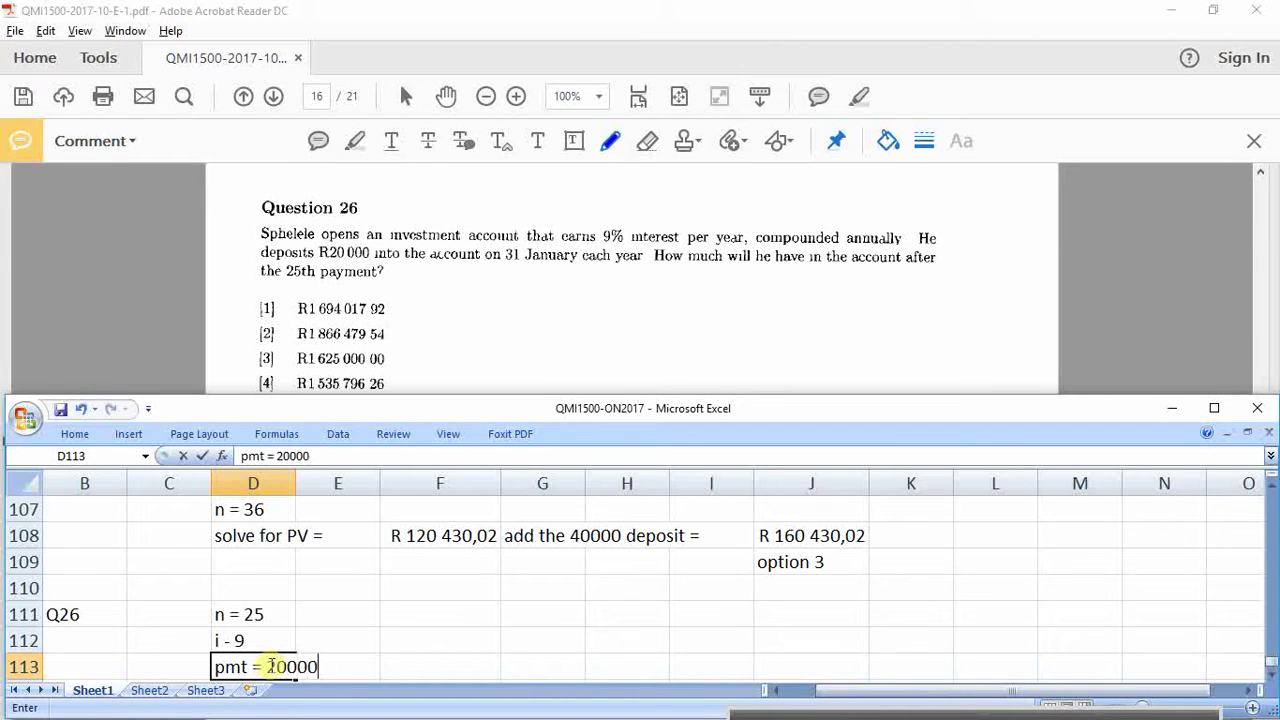
key(Return)
text(solve for t)
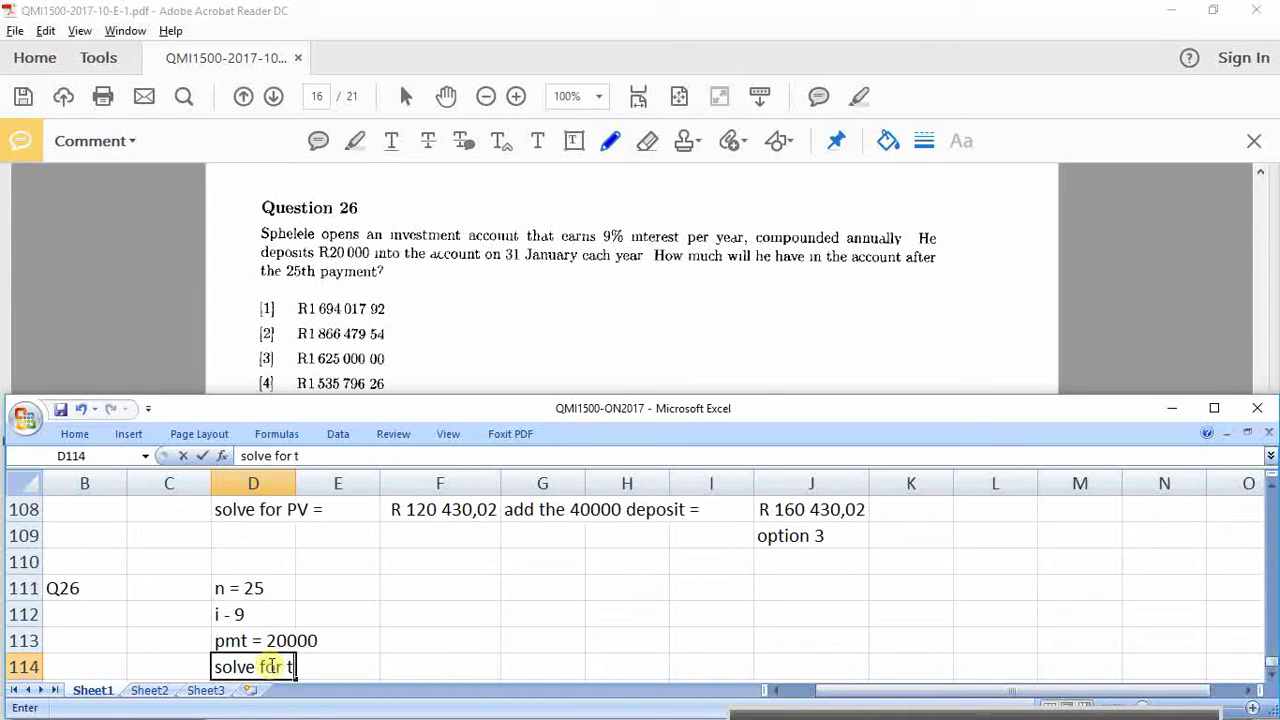
text(he FV =)
Step: Enter =fv(0,09;25;-20000) in F114, giving R 1 694 017,92, and note 'option 1' below
key(Return)
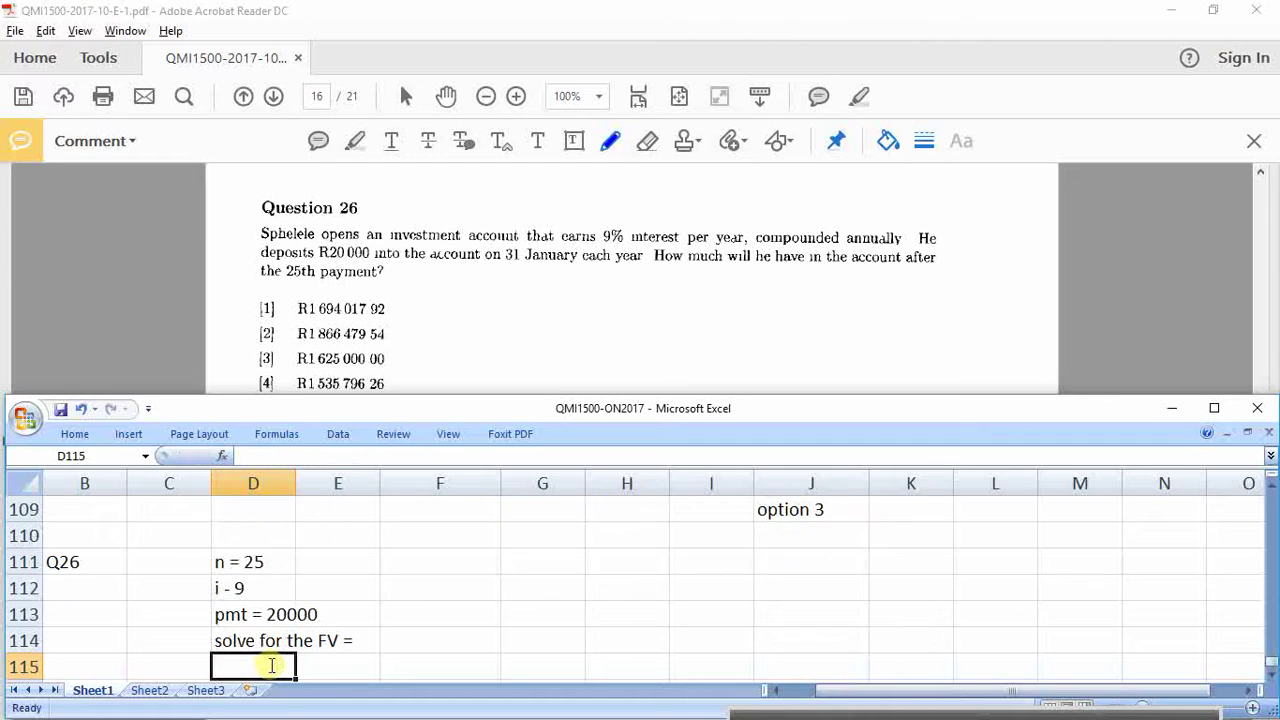
key(Up)
key(Right)
key(Right)
text(=fv()
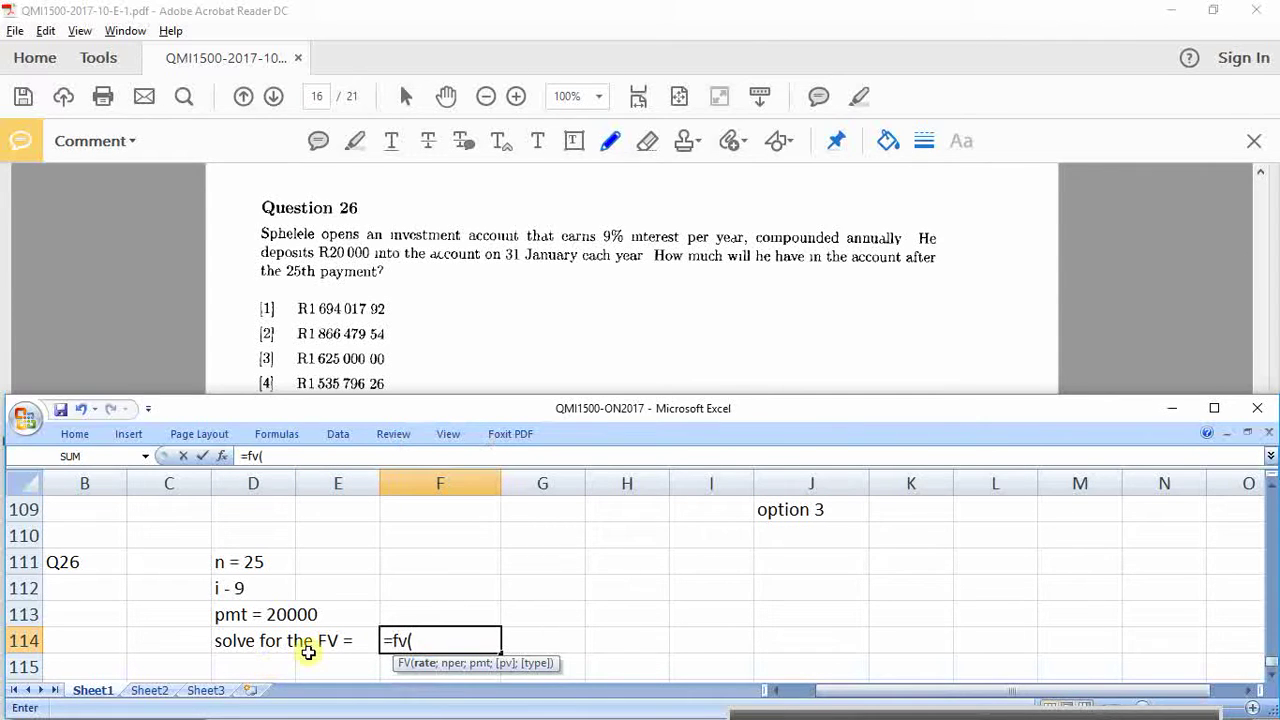
text(0,09;)
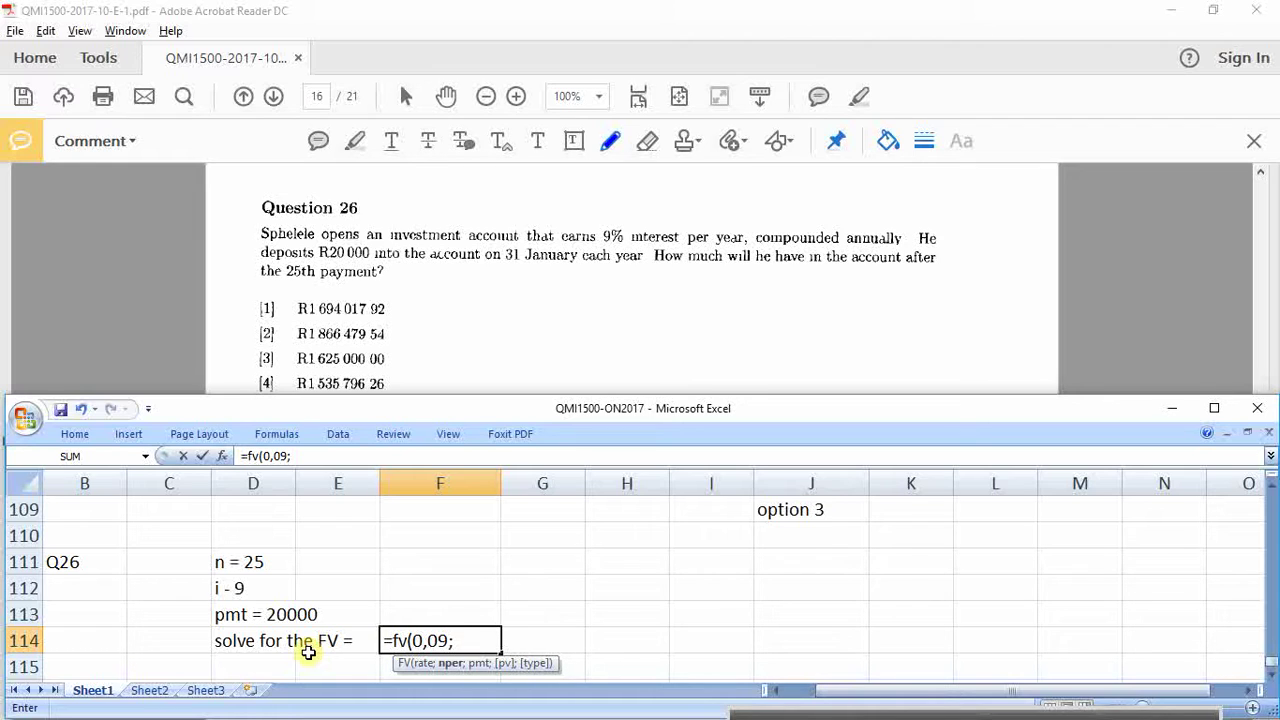
text(25;)
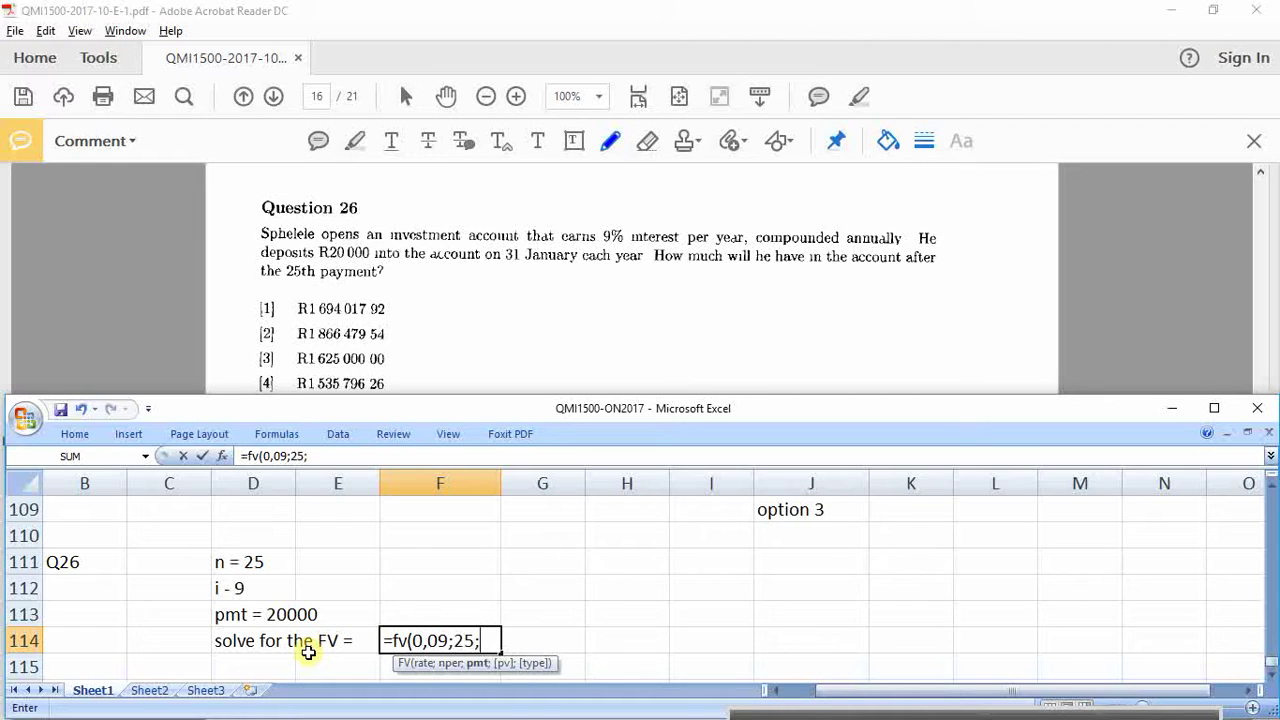
text(-2000)
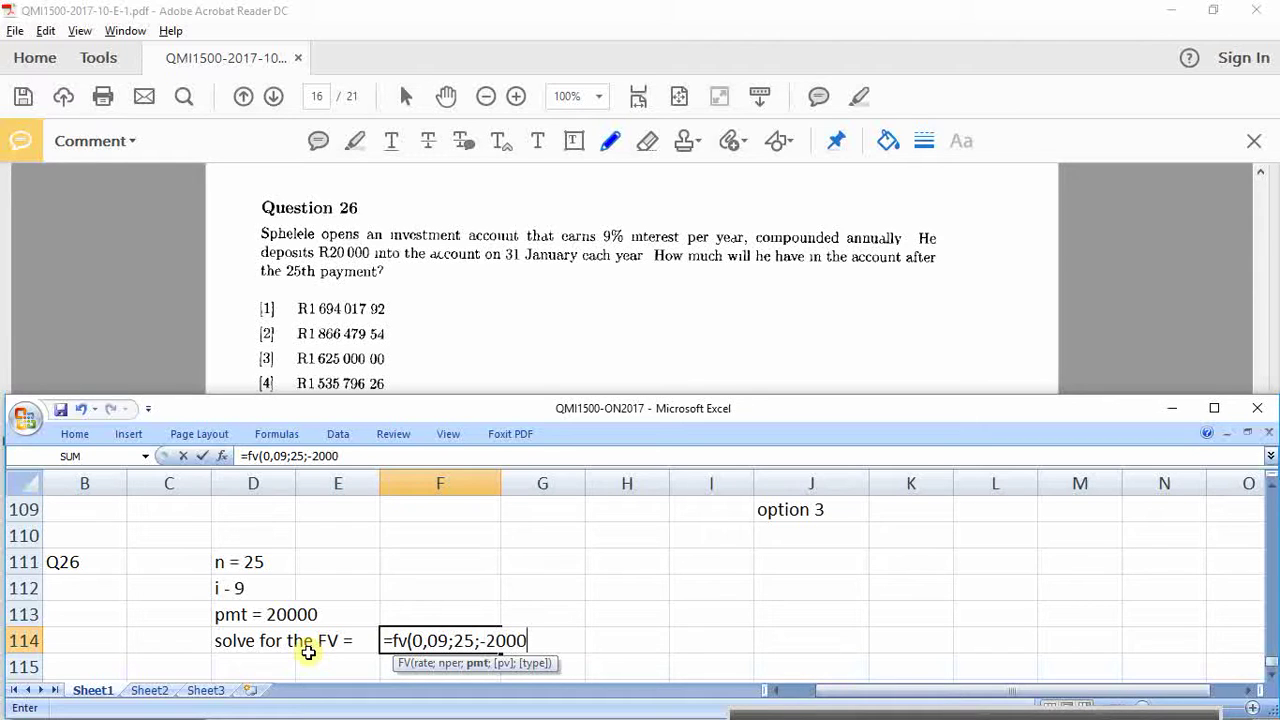
text(0))
key(Return)
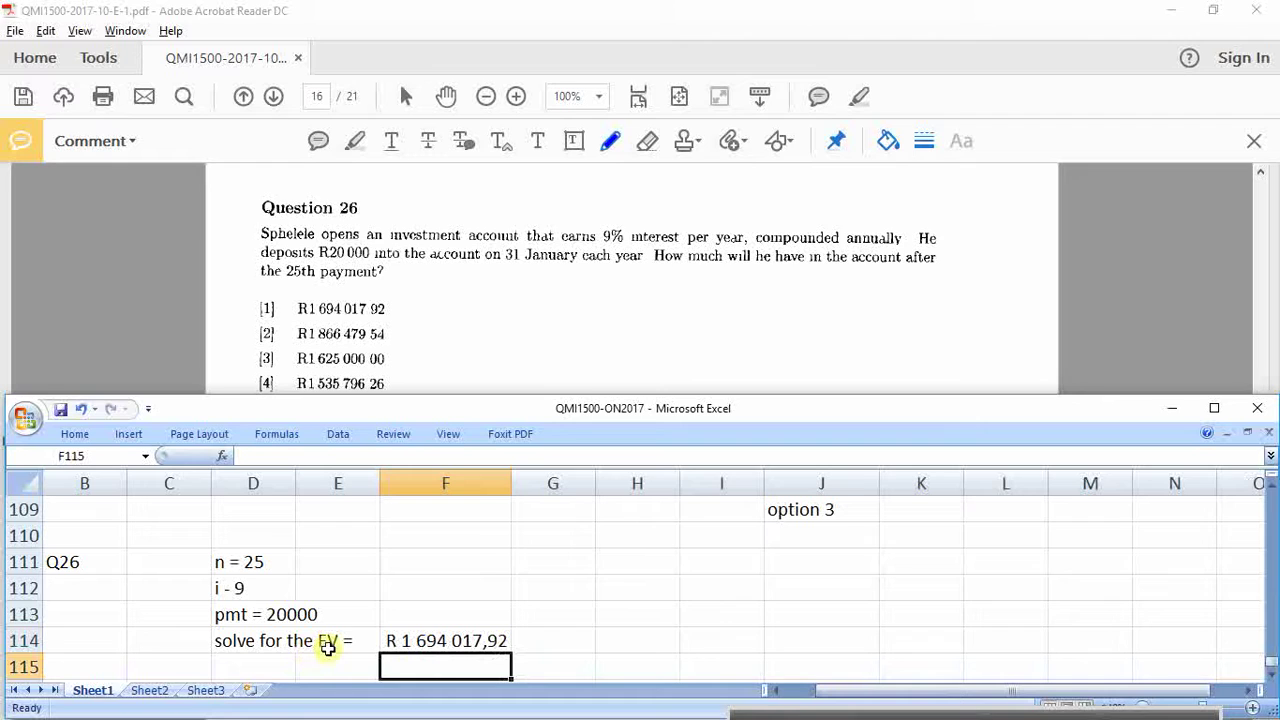
text(option 1)
key(Return)
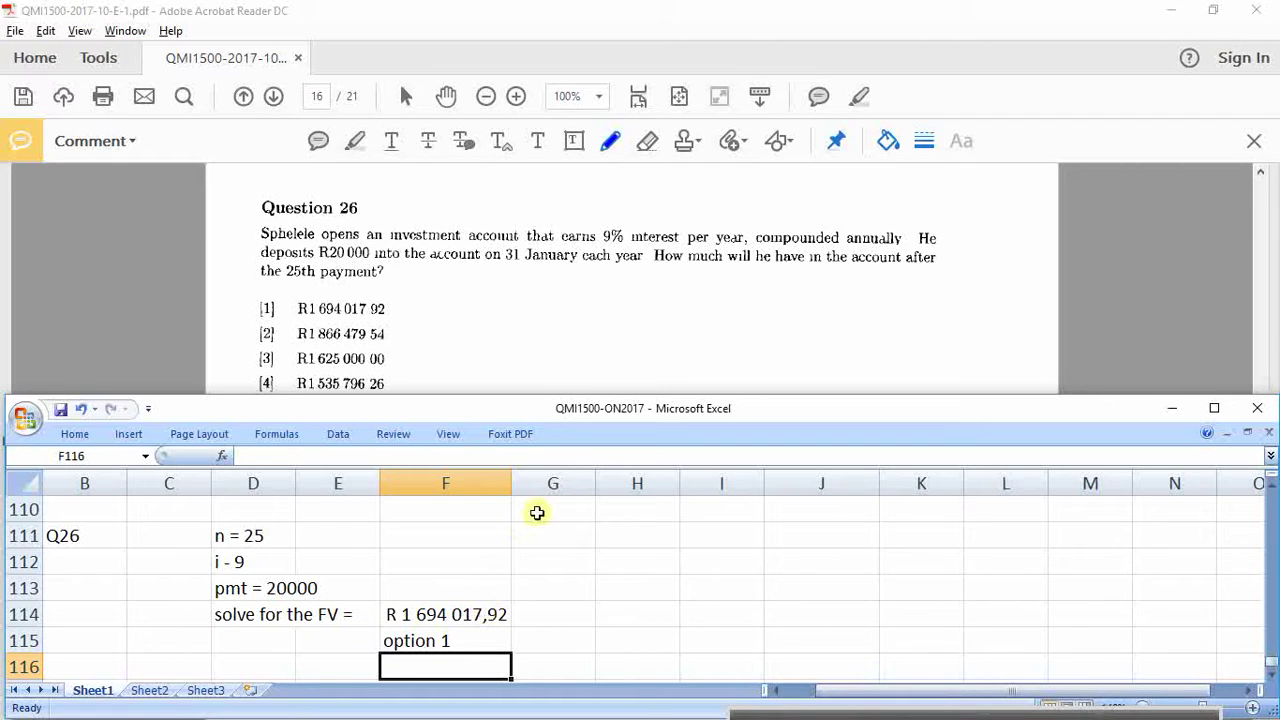
Step: Scroll the exam PDF to Question 27 and label a new spreadsheet row Q27
click(594, 305)
scroll(578, 376, down, 6)
scroll(578, 374, down, 5)
scroll(578, 374, down, 5)
scroll(578, 375, down, 3)
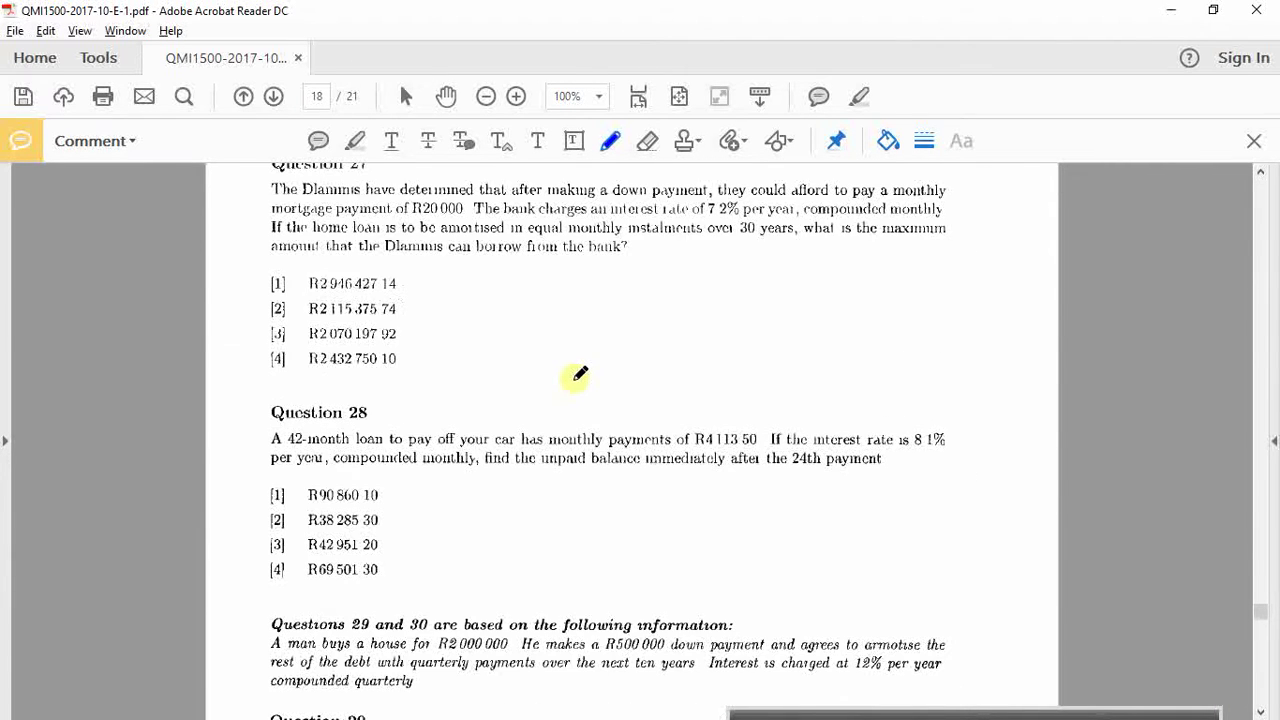
key(alt+Tab)
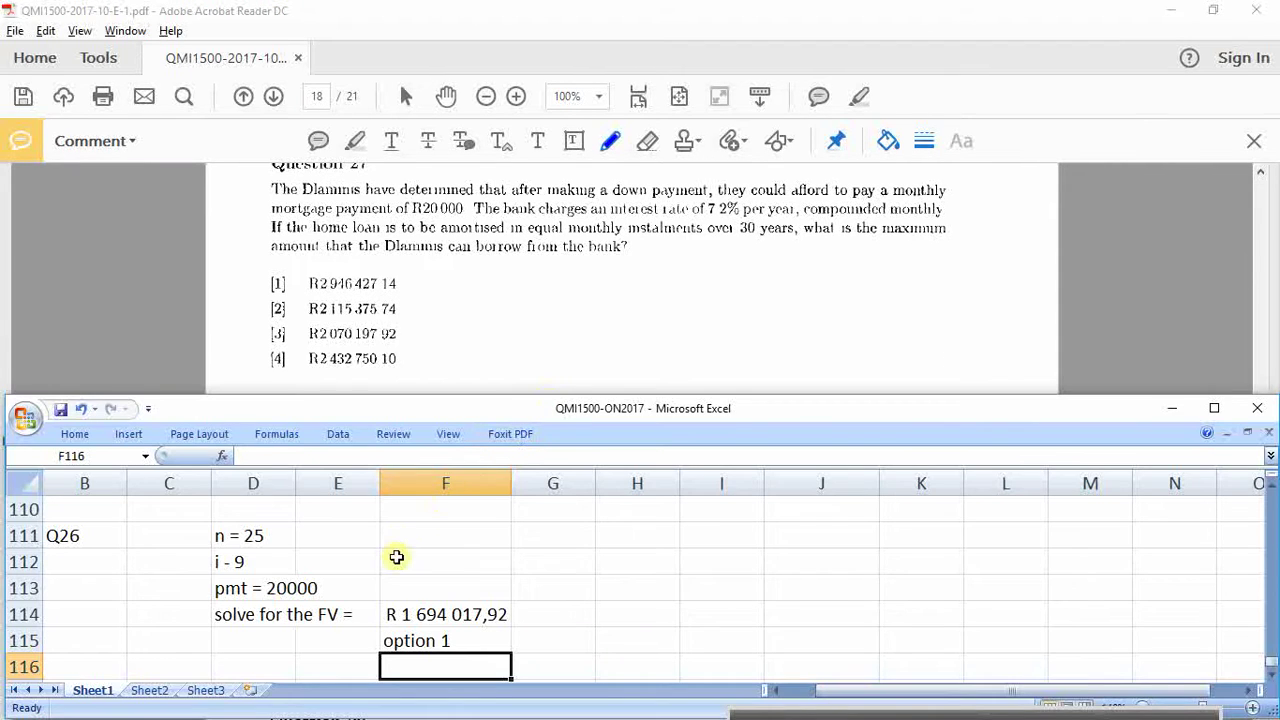
key(Down)
key(Down)
key(Left)
key(Left)
key(Left)
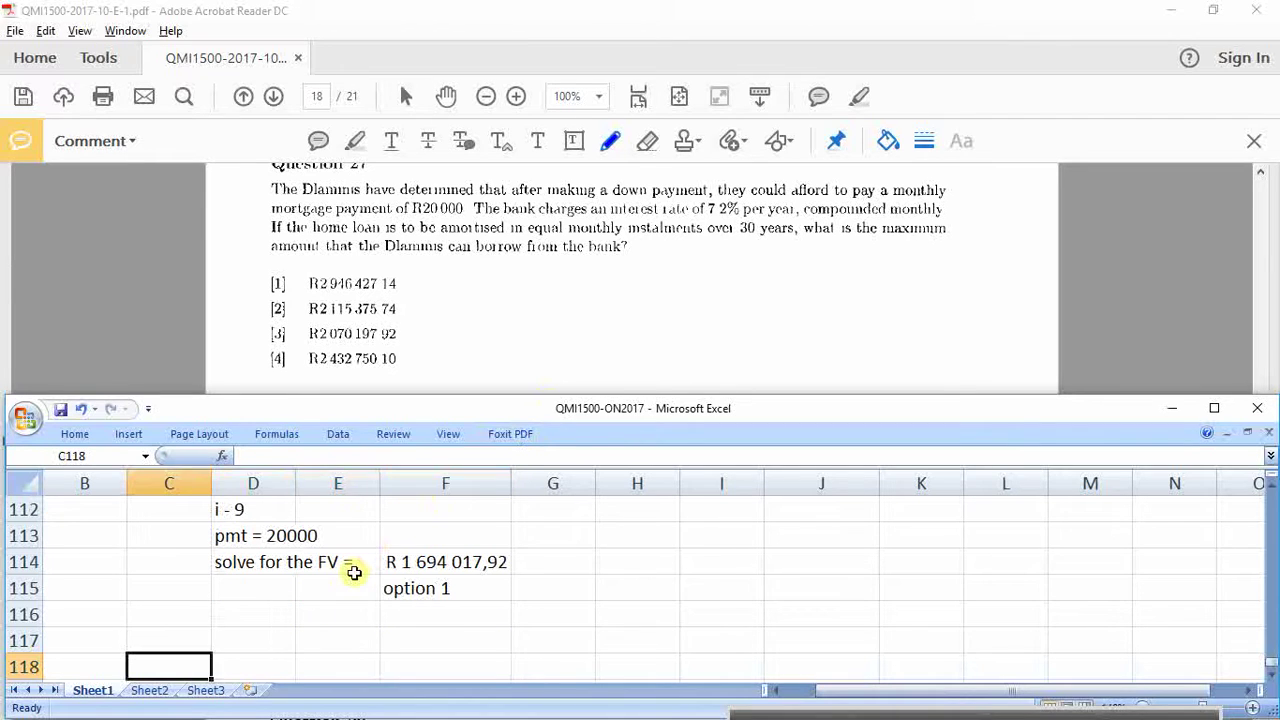
key(Up)
key(Left)
text(Q27)
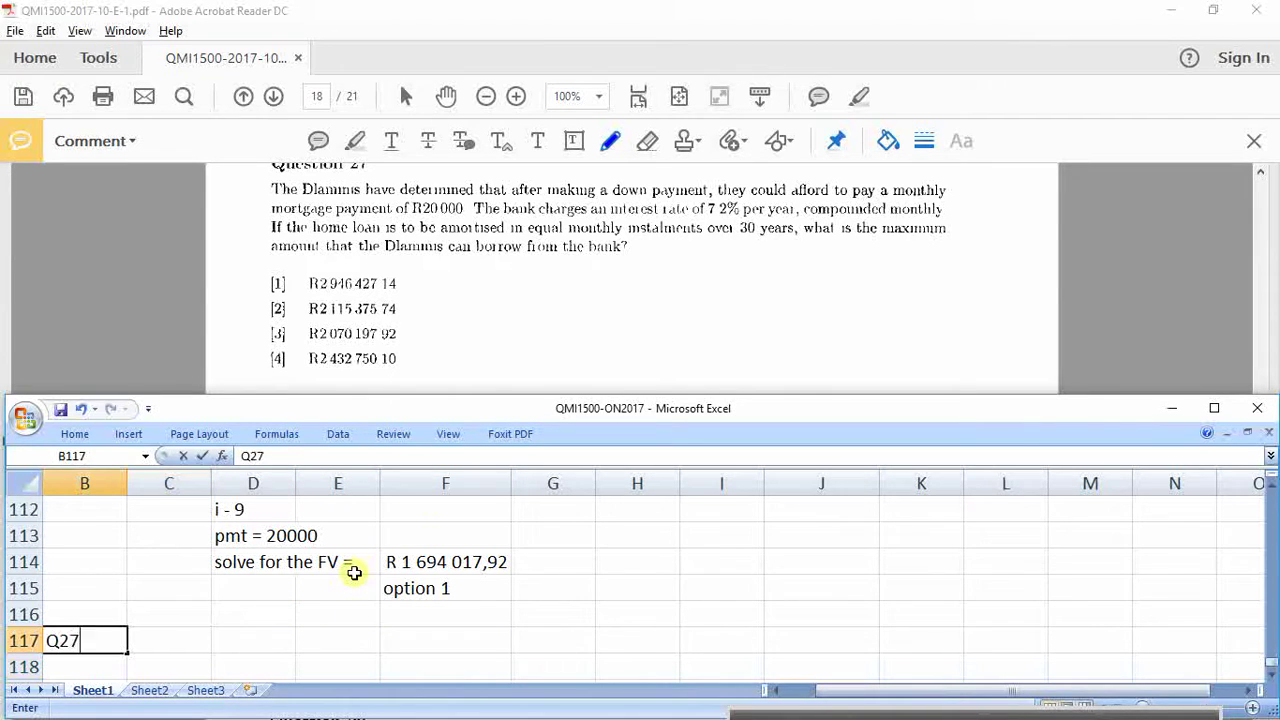
key(Right)
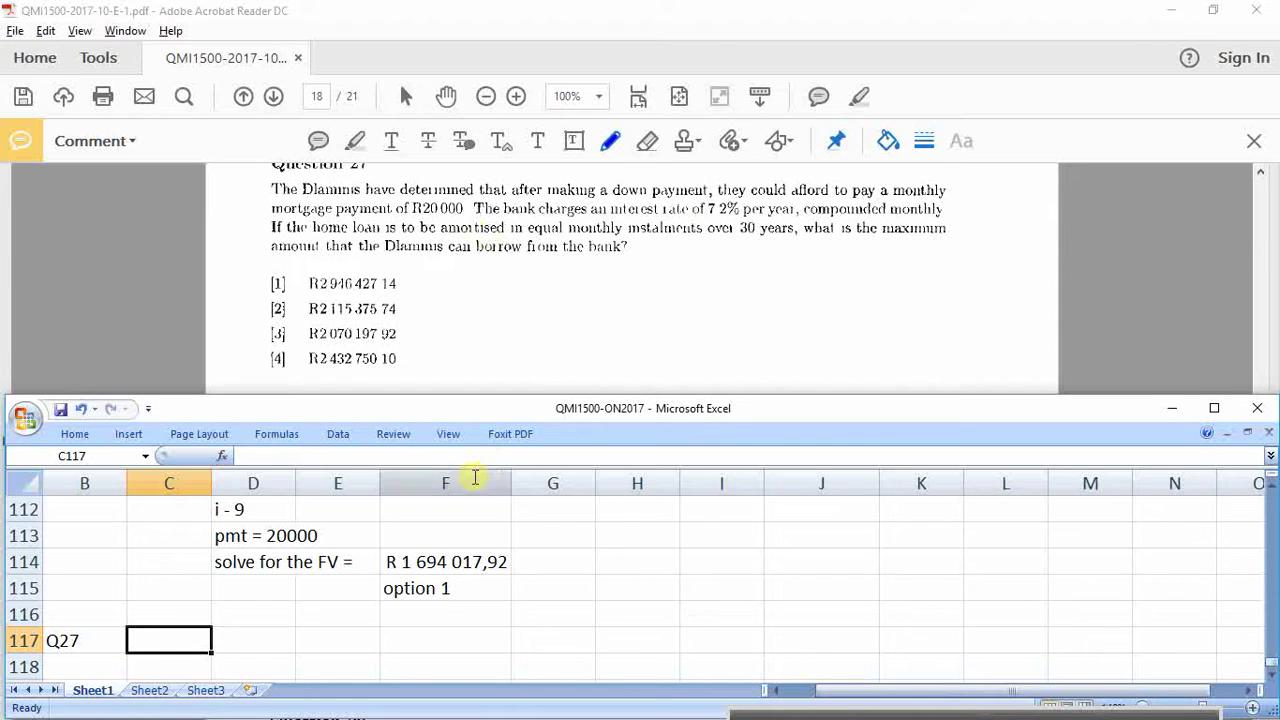
Step: Enter pmt 20000 and i12 = 7,2%/12 =, computing the monthly rate 0,6 with =7,2/12
drag(280, 664, 273, 650)
click(275, 656)
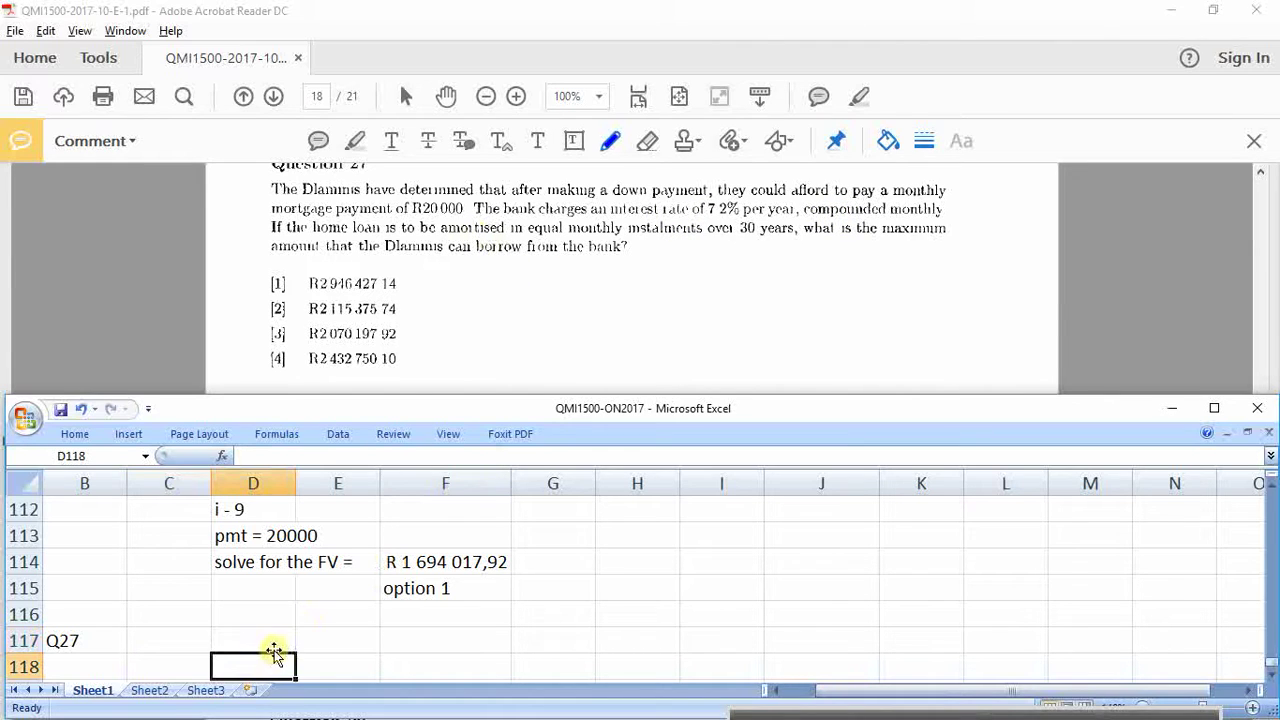
click(273, 647)
text(pmt)
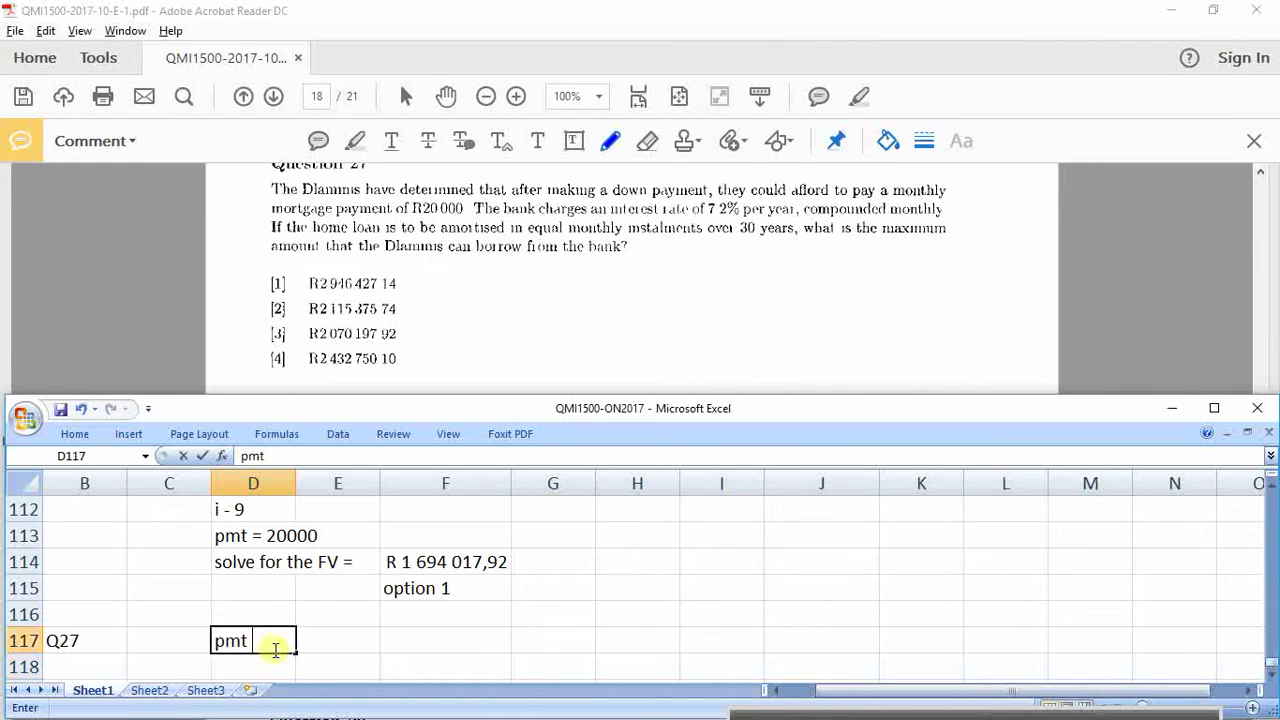
text( 20000)
key(Return)
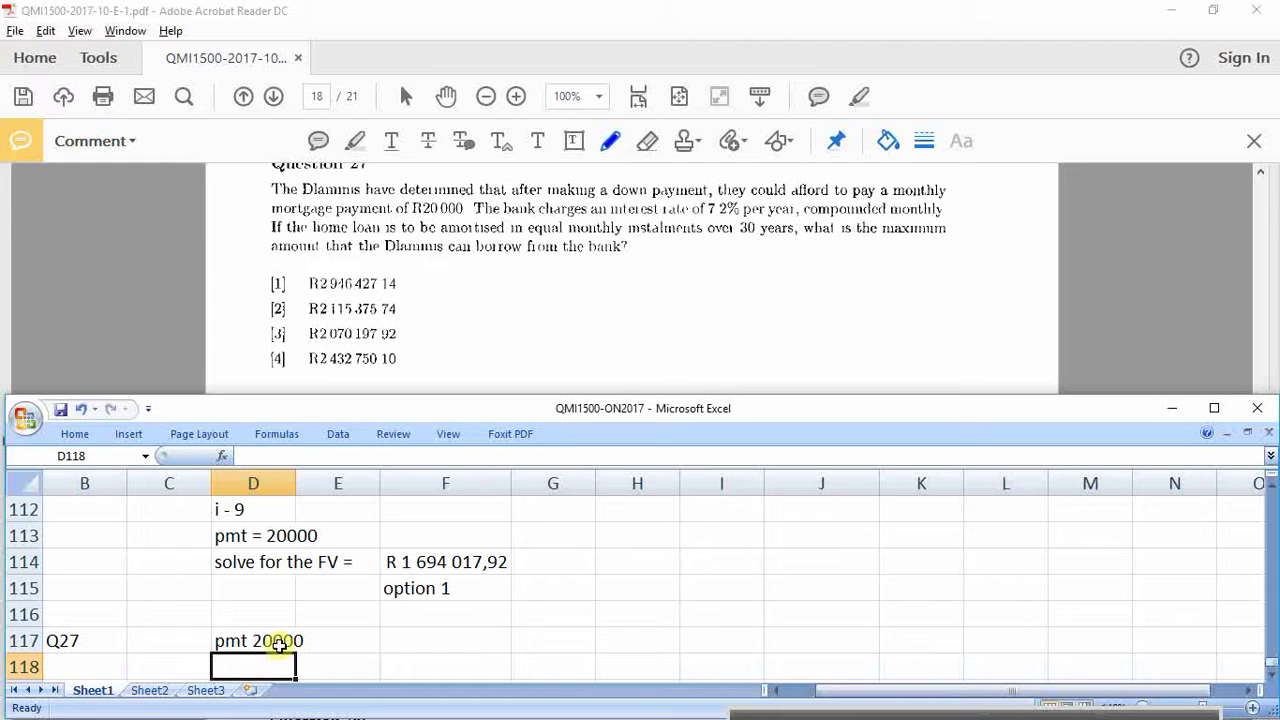
text(i12 =)
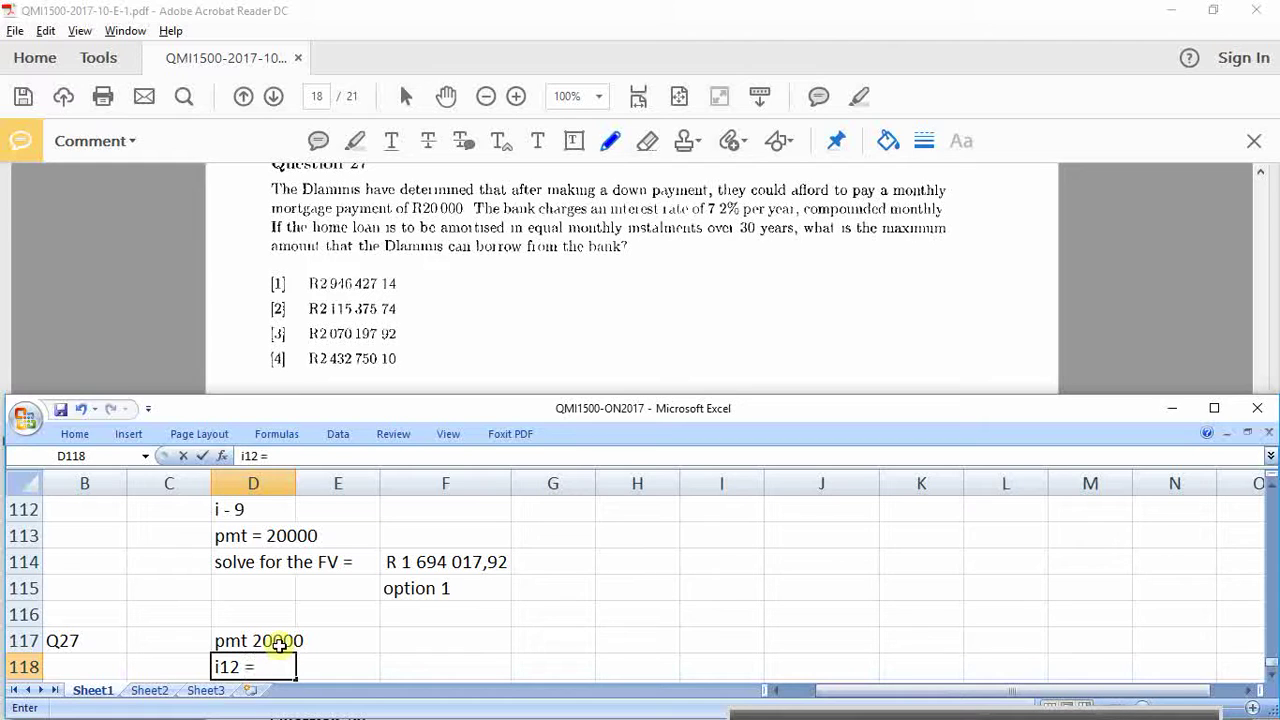
text( 7,2%/12 =)
key(Return)
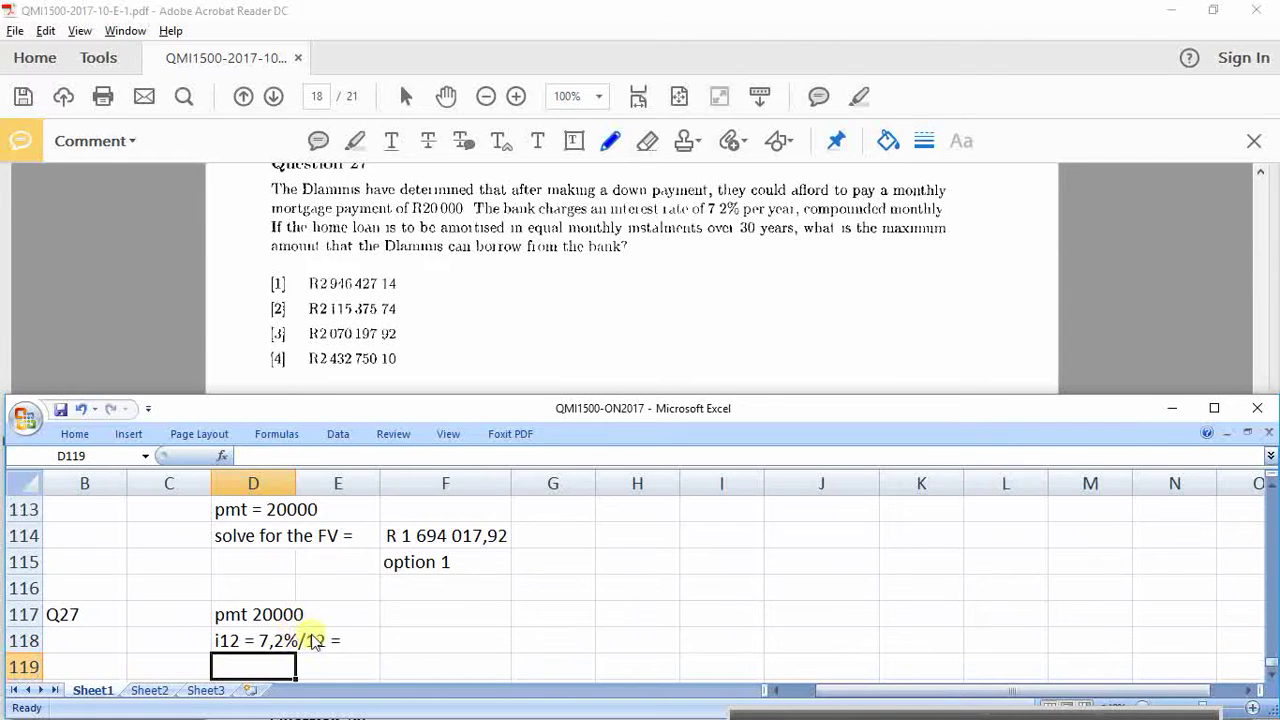
key(Up)
key(Right)
key(Right)
text(=7,2/12)
key(Return)
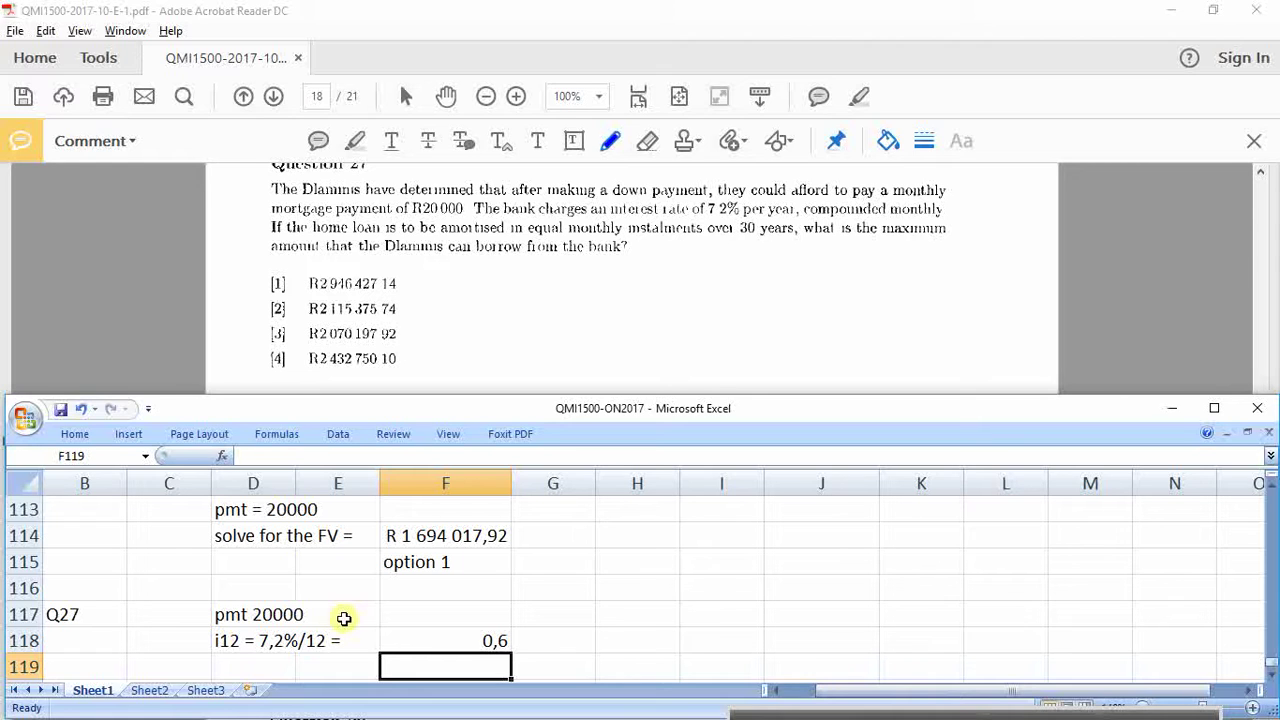
Step: Add n = 30yr x 12 = 360 and the line 'solve for the PV ='
key(Left)
key(Left)
text(n = 30)
key(Return)
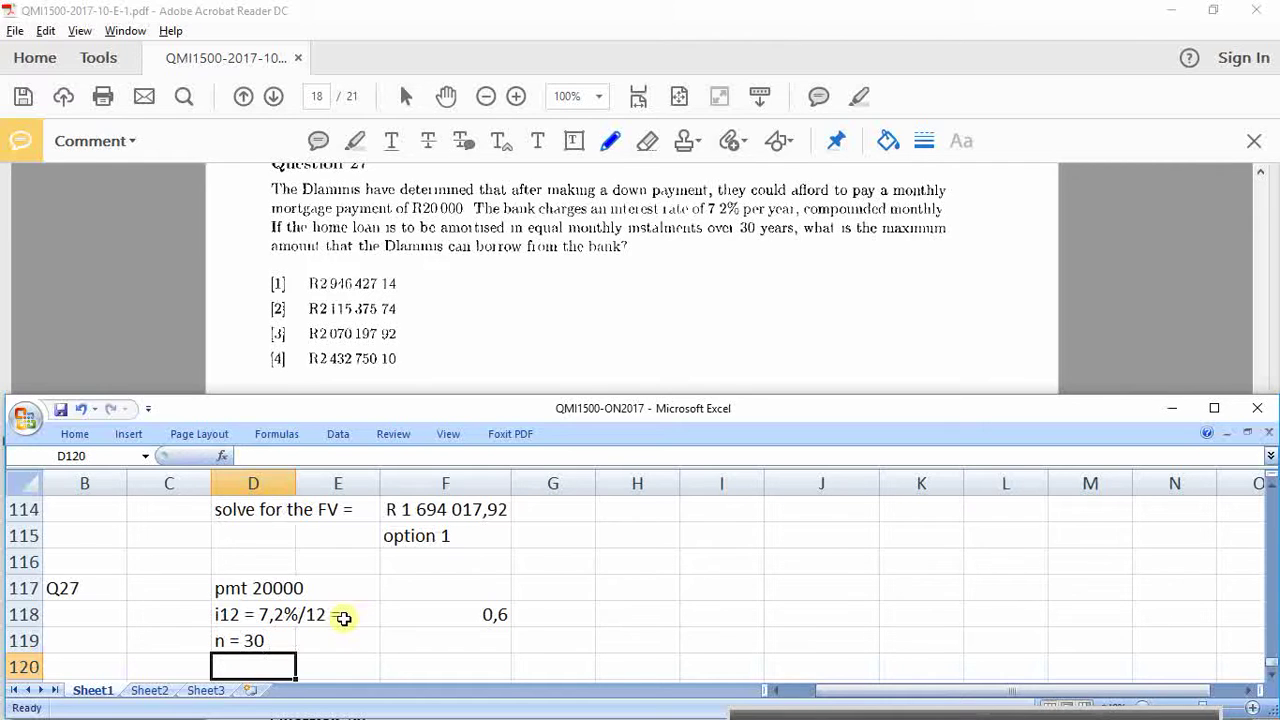
key(Up)
click(337, 457)
text(yr x 12 = 360)
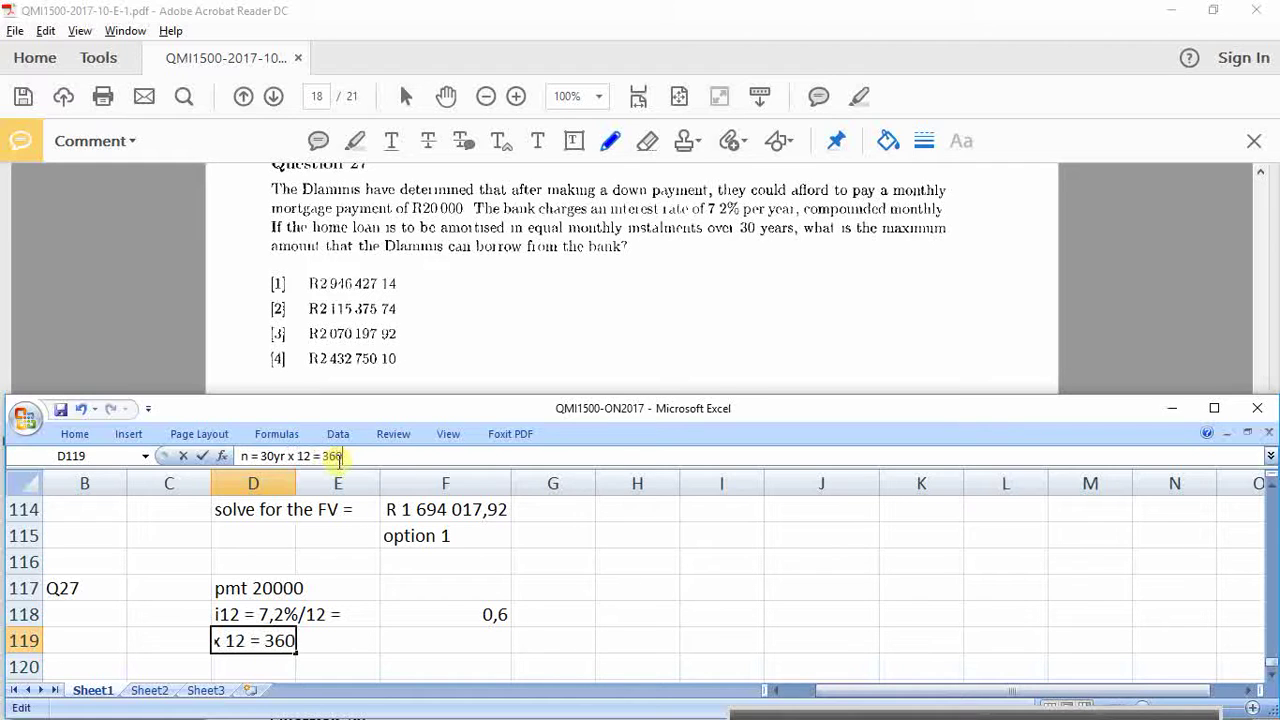
key(Return)
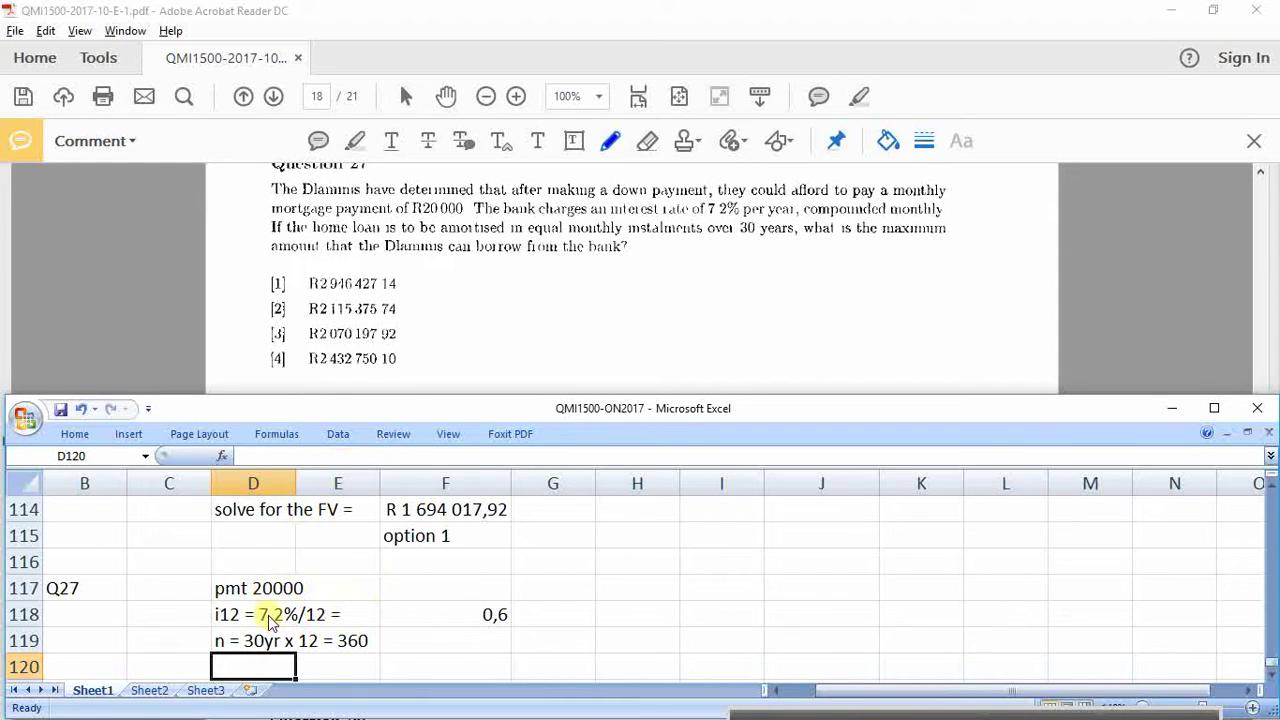
text(solve for the P)
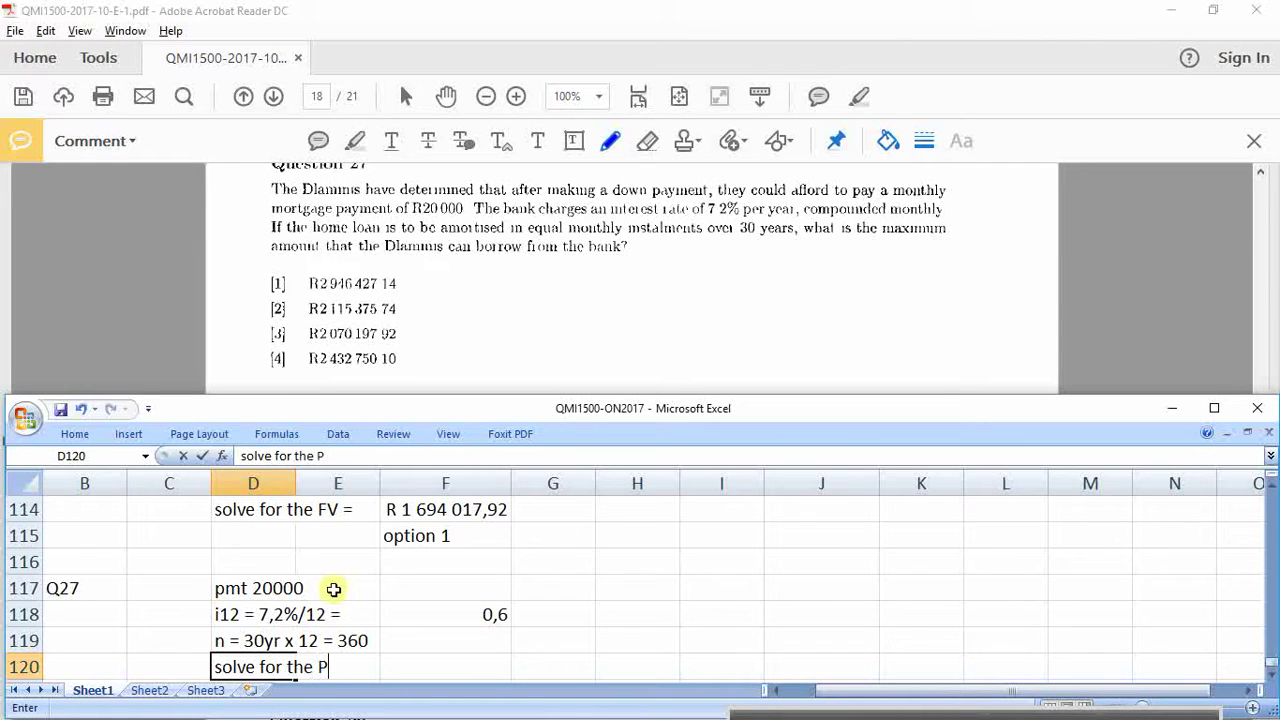
text(V =)
Step: Enter =pv((0,072/12);360;-20000) in F120, giving R 2 946 427,14, and note option 1 below it
key(Return)
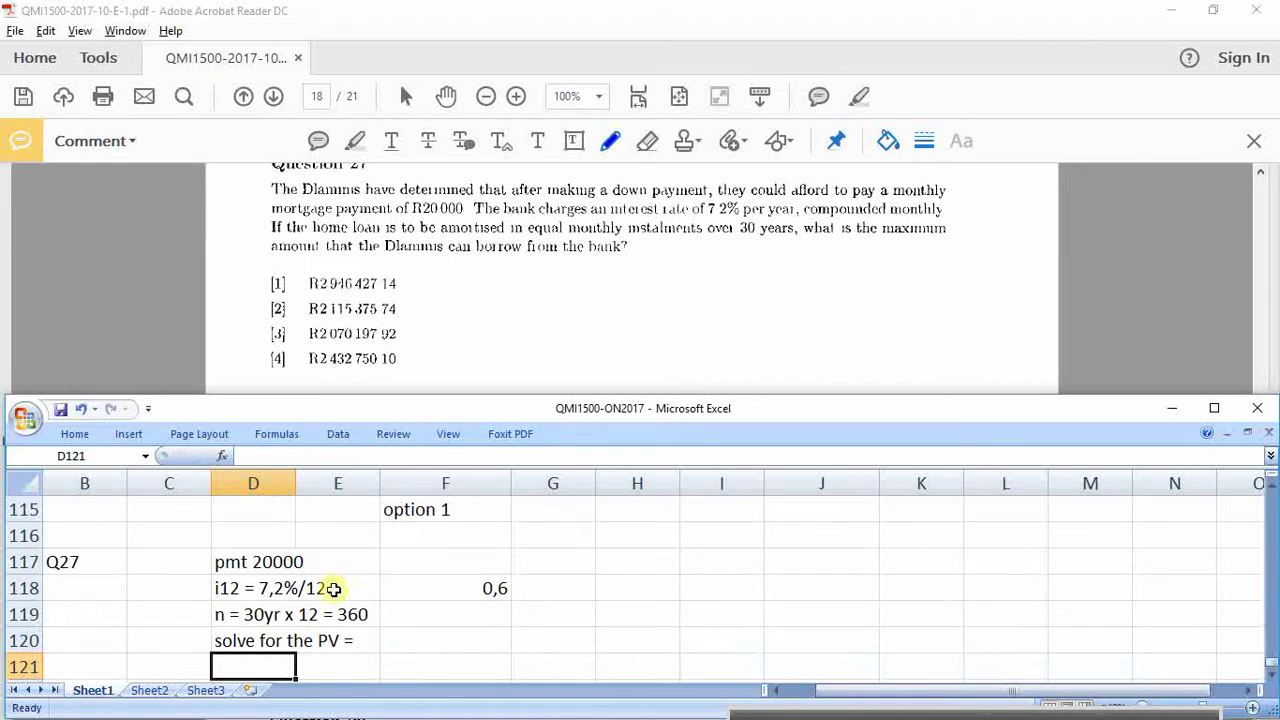
key(Up)
key(Right)
key(Right)
text(=)
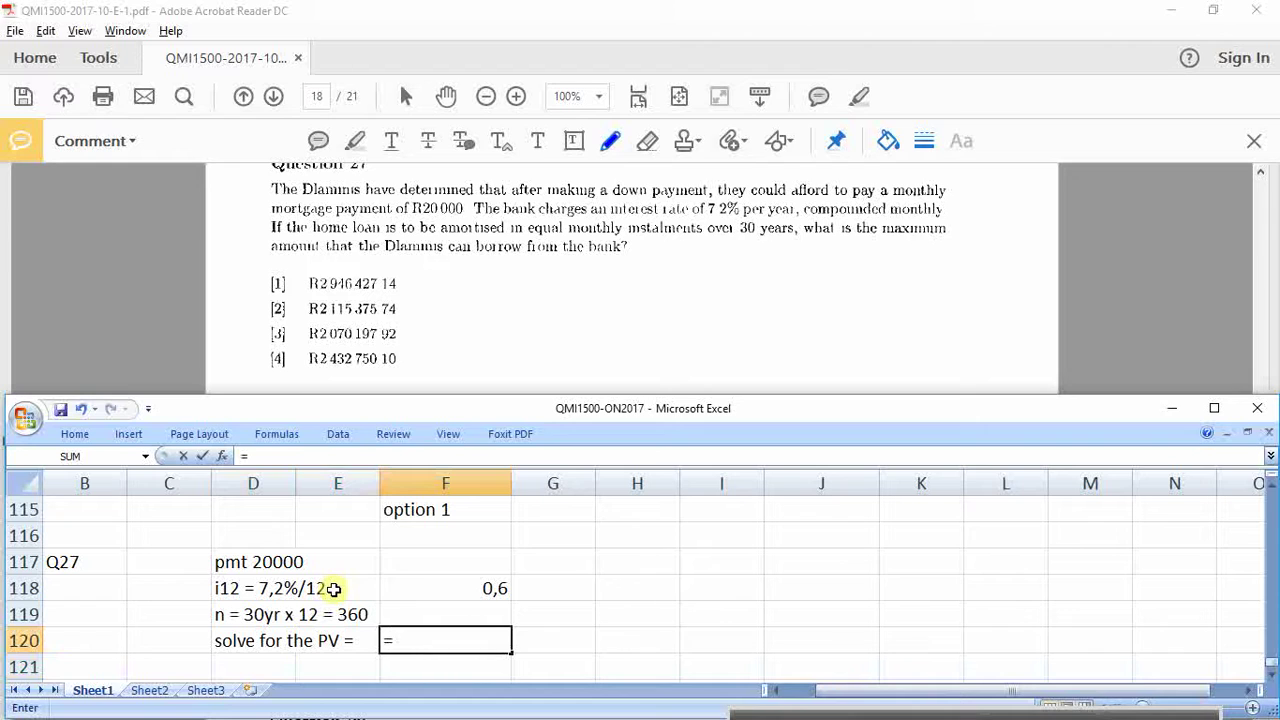
text(pv()
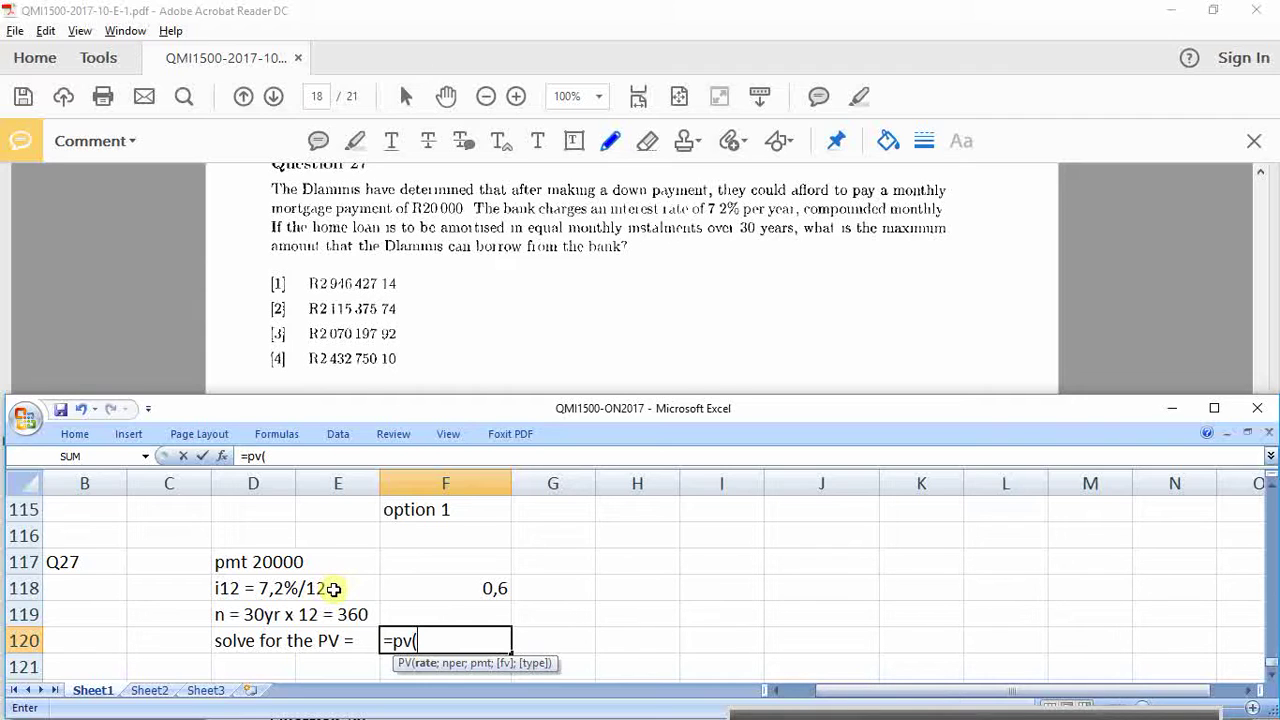
text((0,072/12)
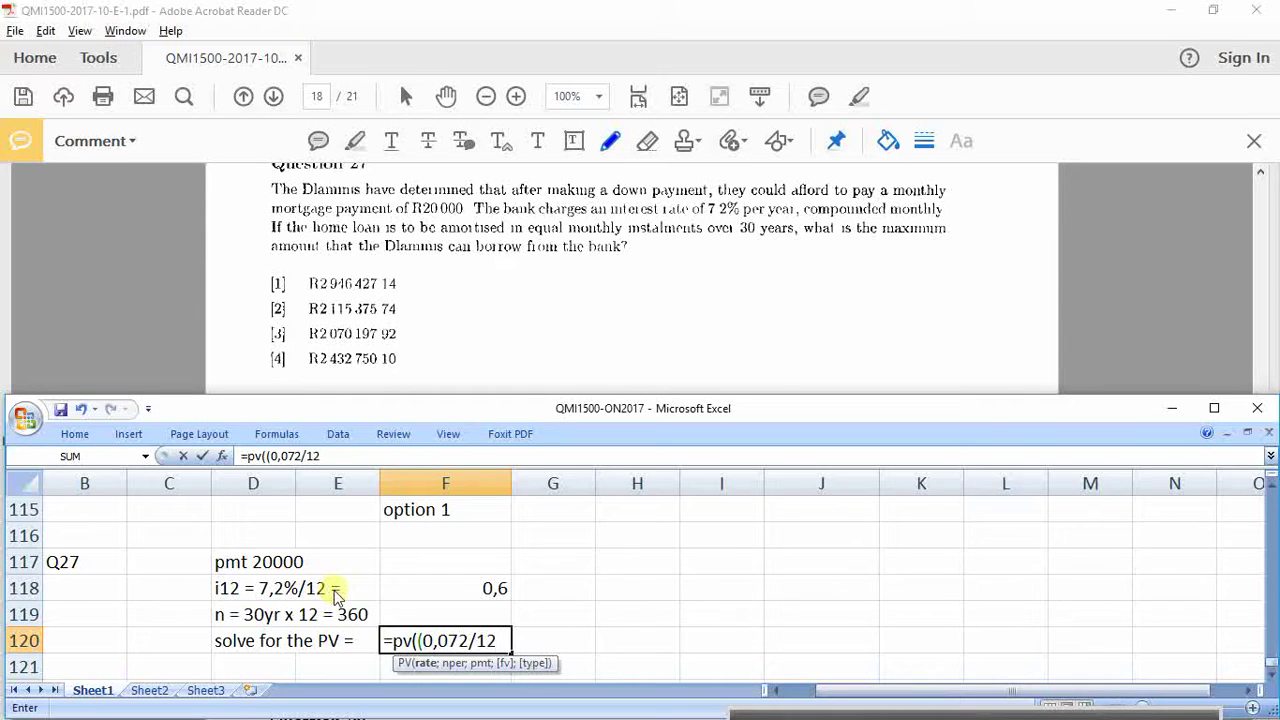
text())
key(BackSpace)
text();)
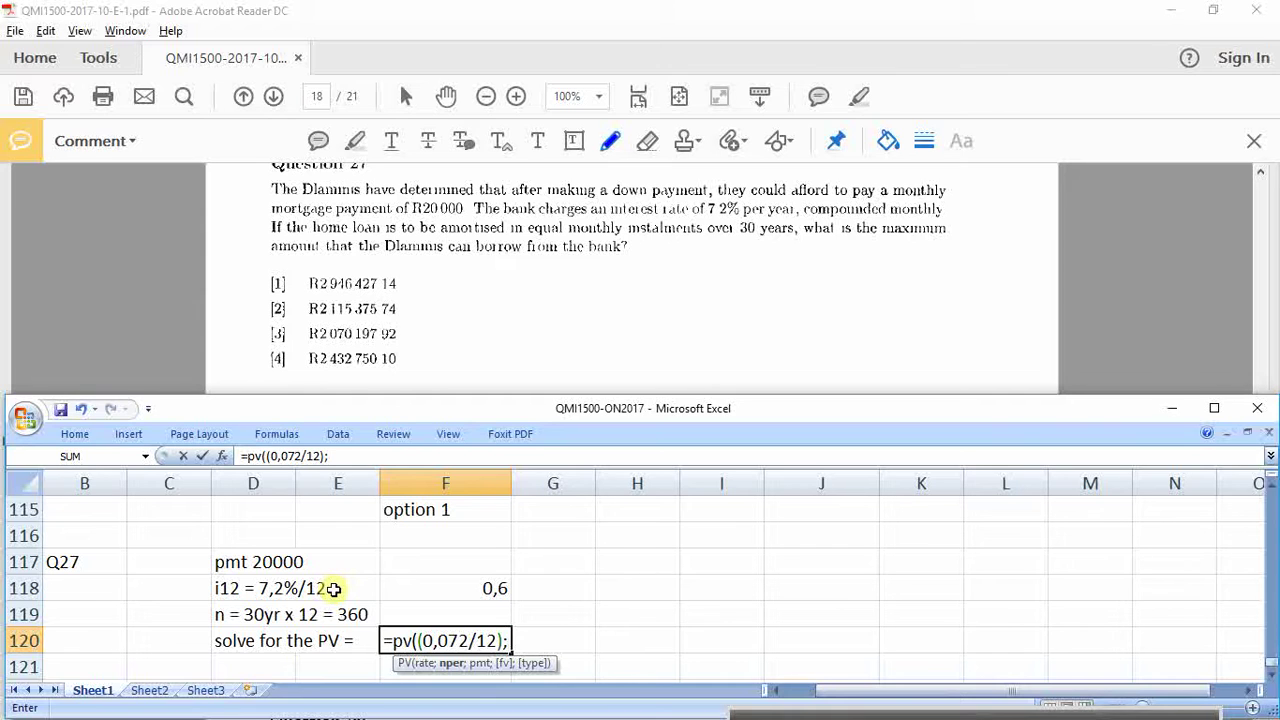
text(360;)
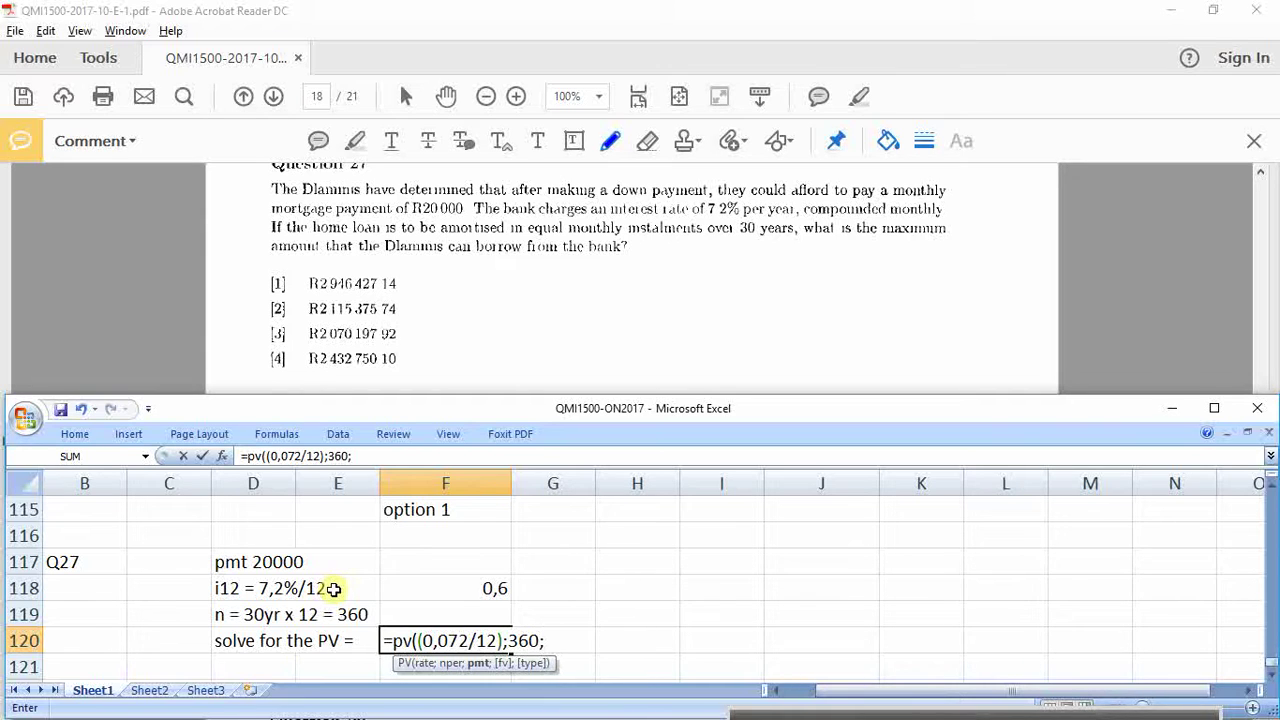
text(-20000)
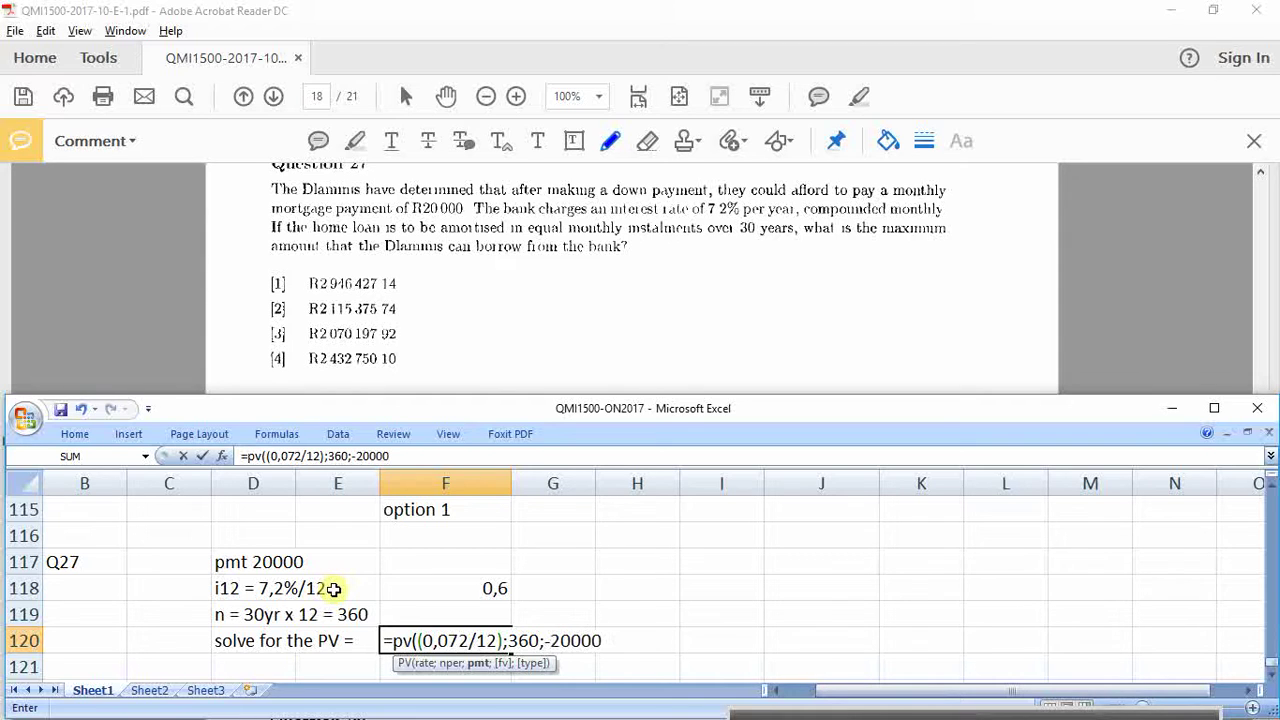
text())
key(Return)
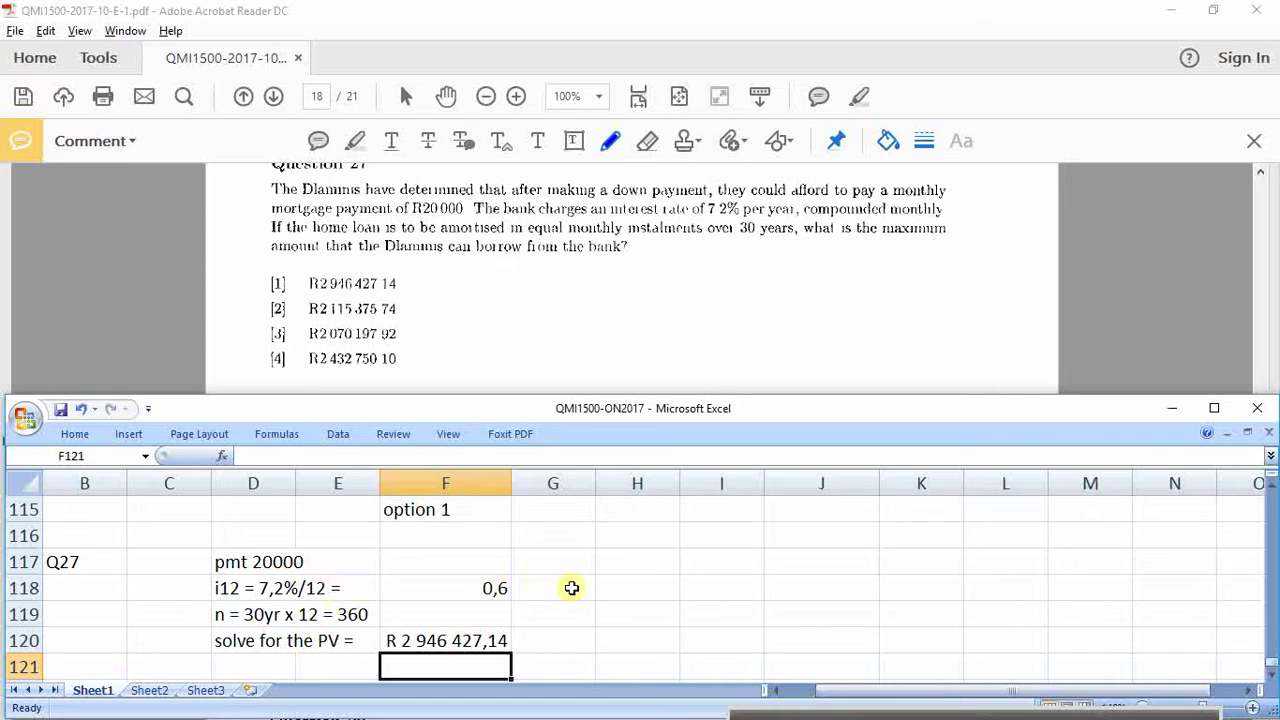
text(option 1)
key(Return)
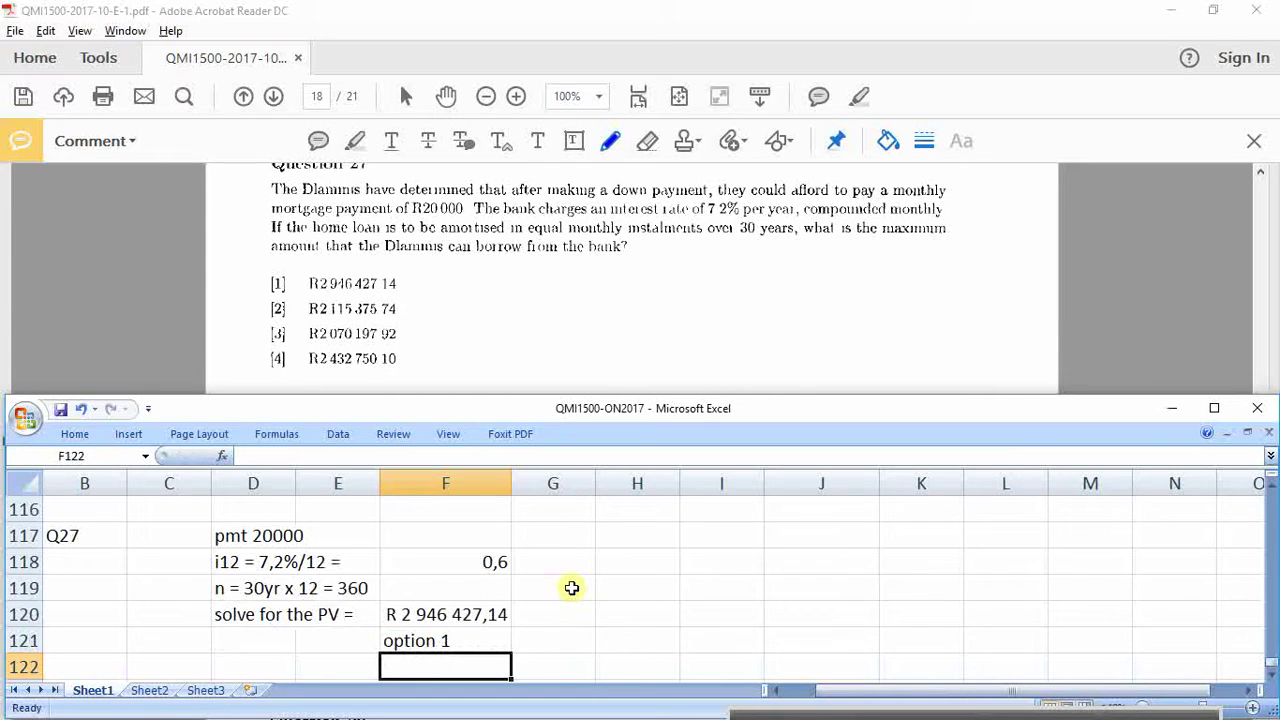
Step: Scroll the PDF to Question 28, then label B124 Q28 and enter n = 42
click(610, 353)
scroll(610, 410, down, 2)
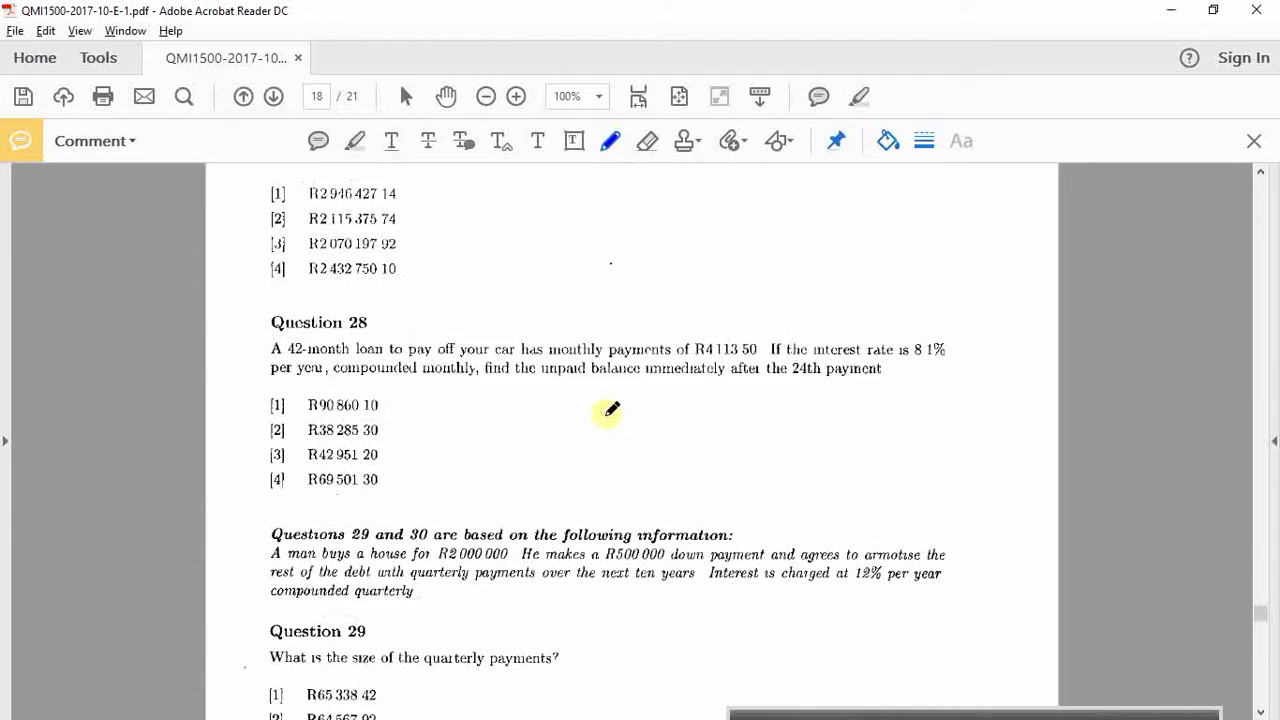
scroll(610, 410, down, 3)
key(alt+Tab)
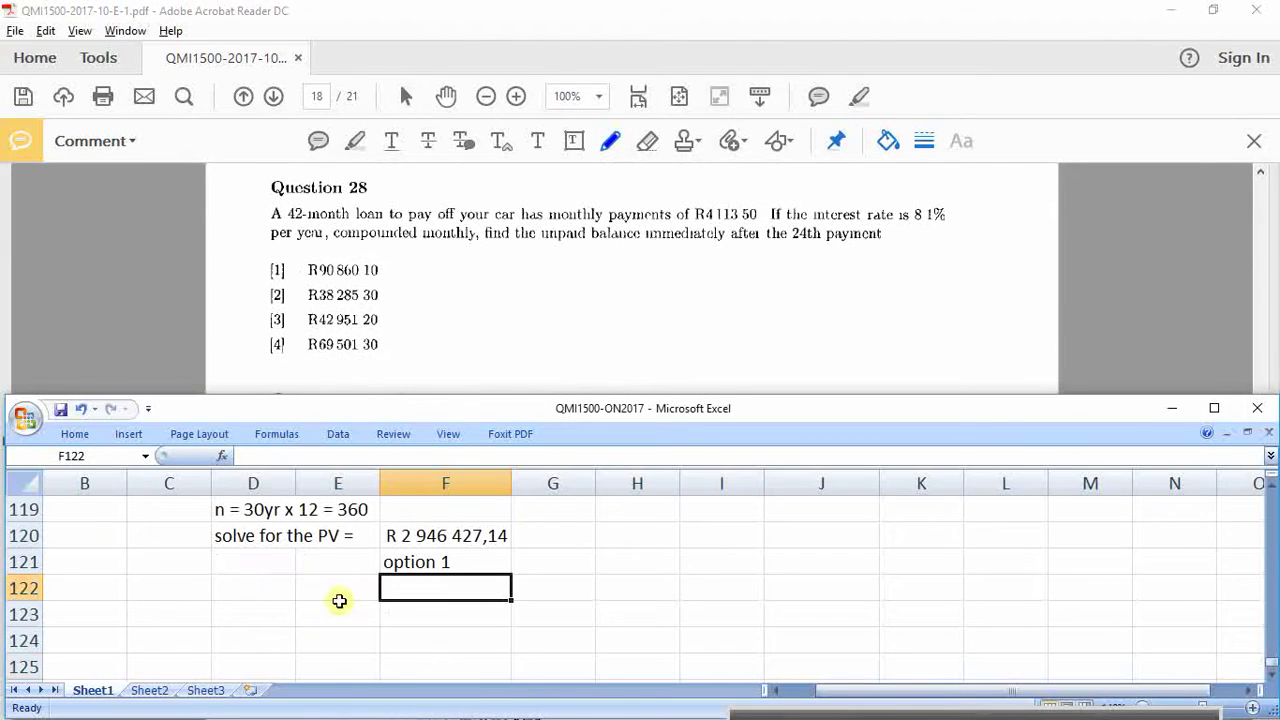
click(73, 632)
text(Q28)
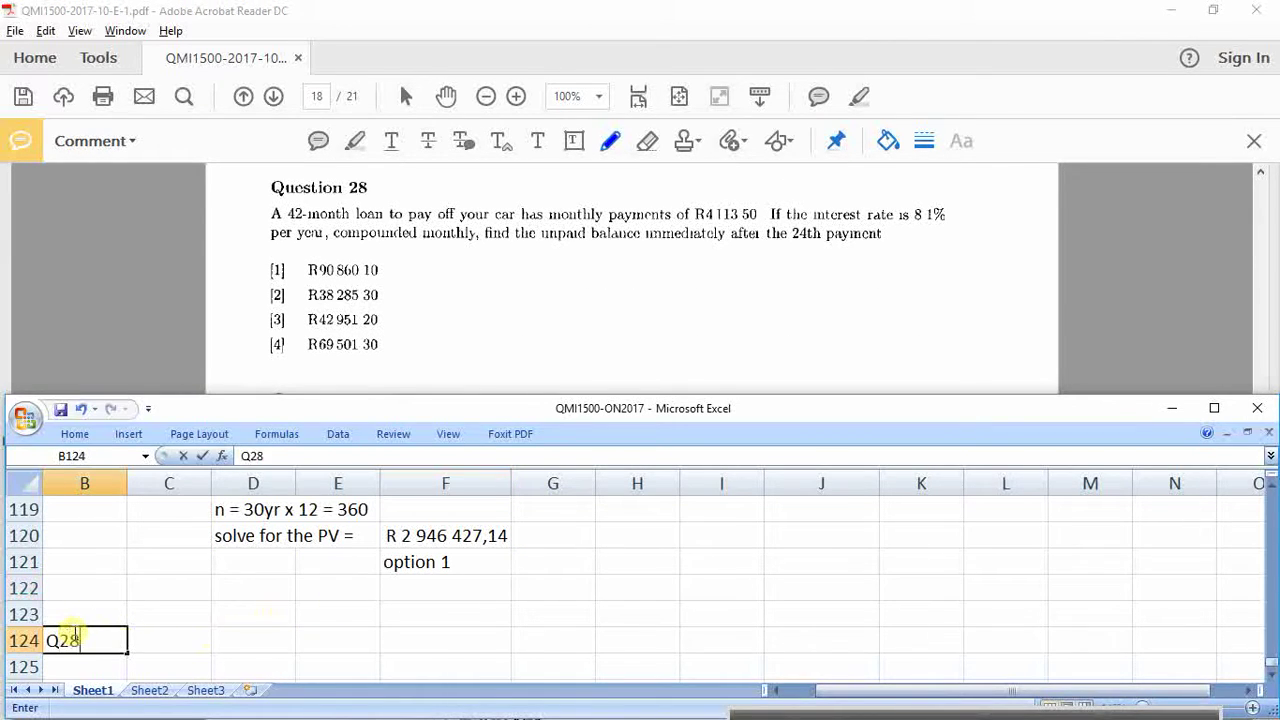
key(Tab)
key(Tab)
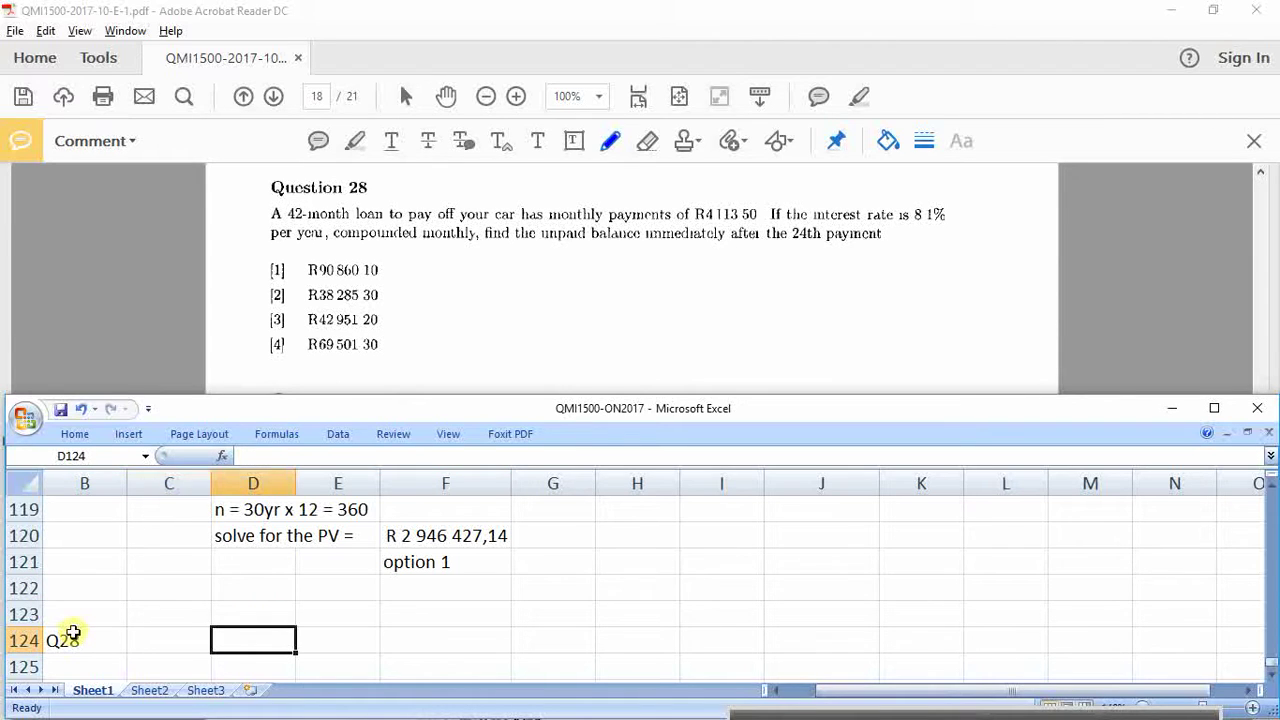
text(n = 42)
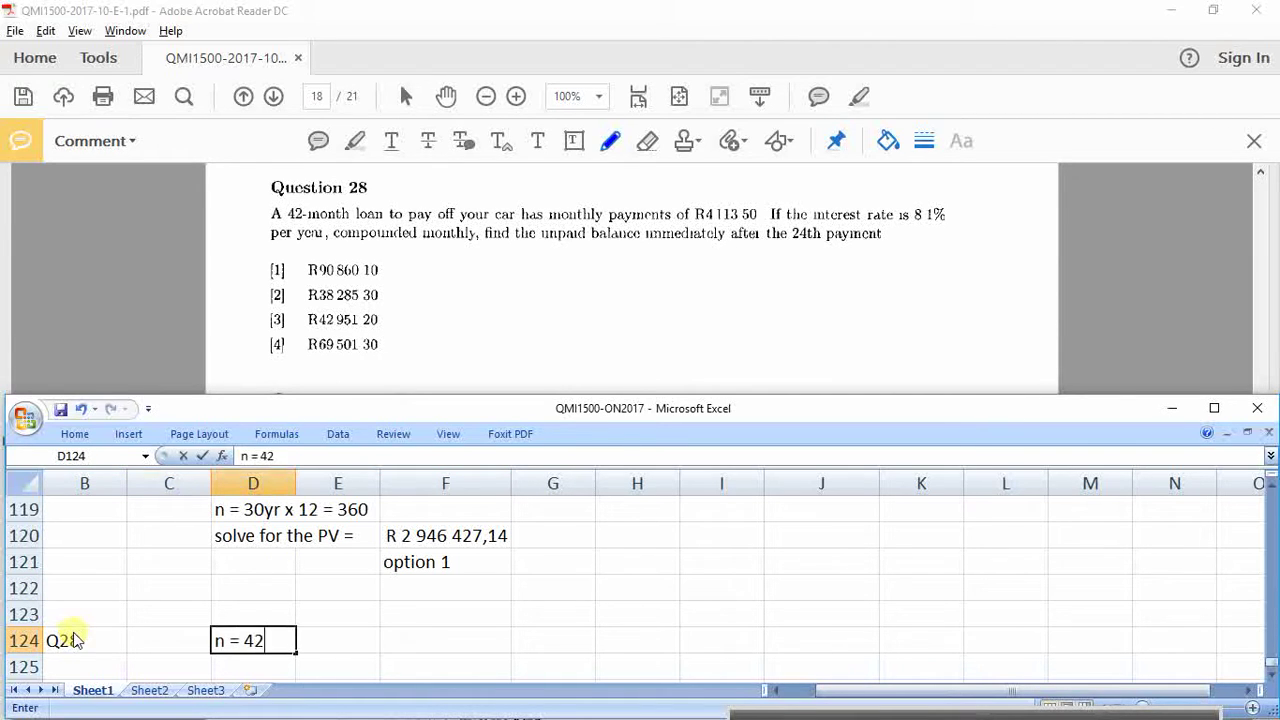
key(Return)
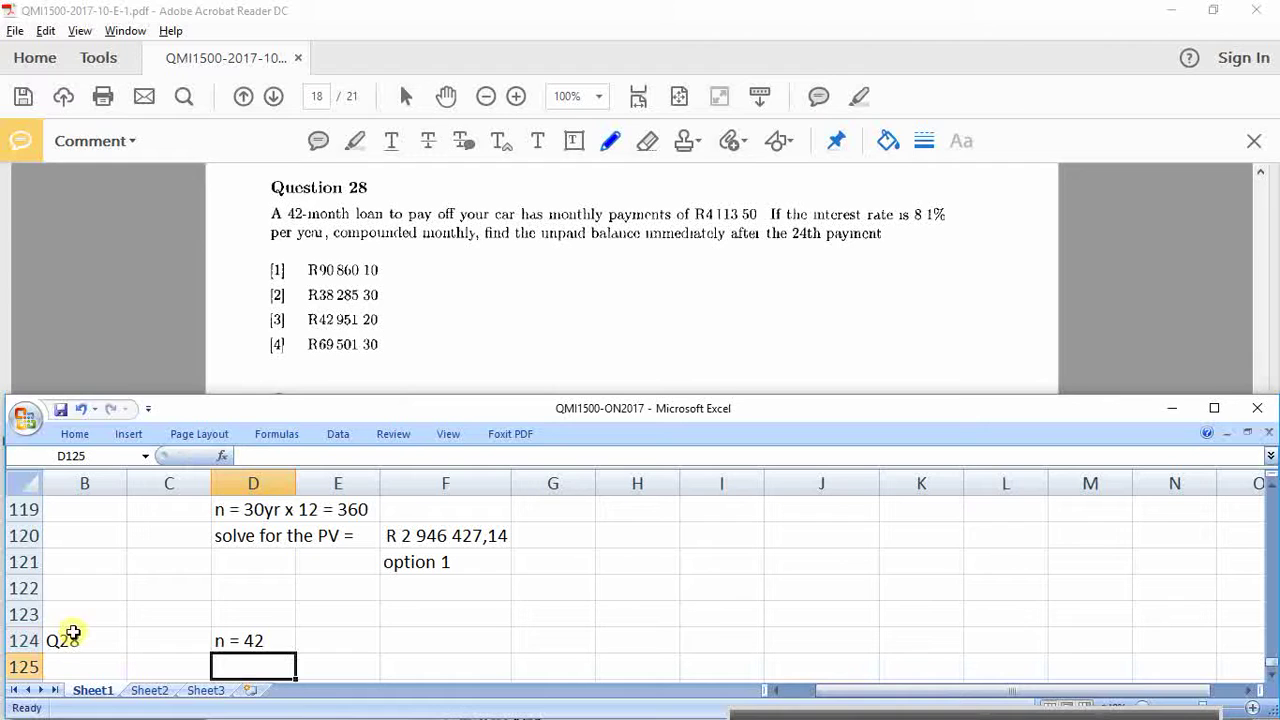
Step: Add pmt = 4113,50 and i12 = 8,1%/12 =, computing 0,675 with =8,1/12
text(pmt =)
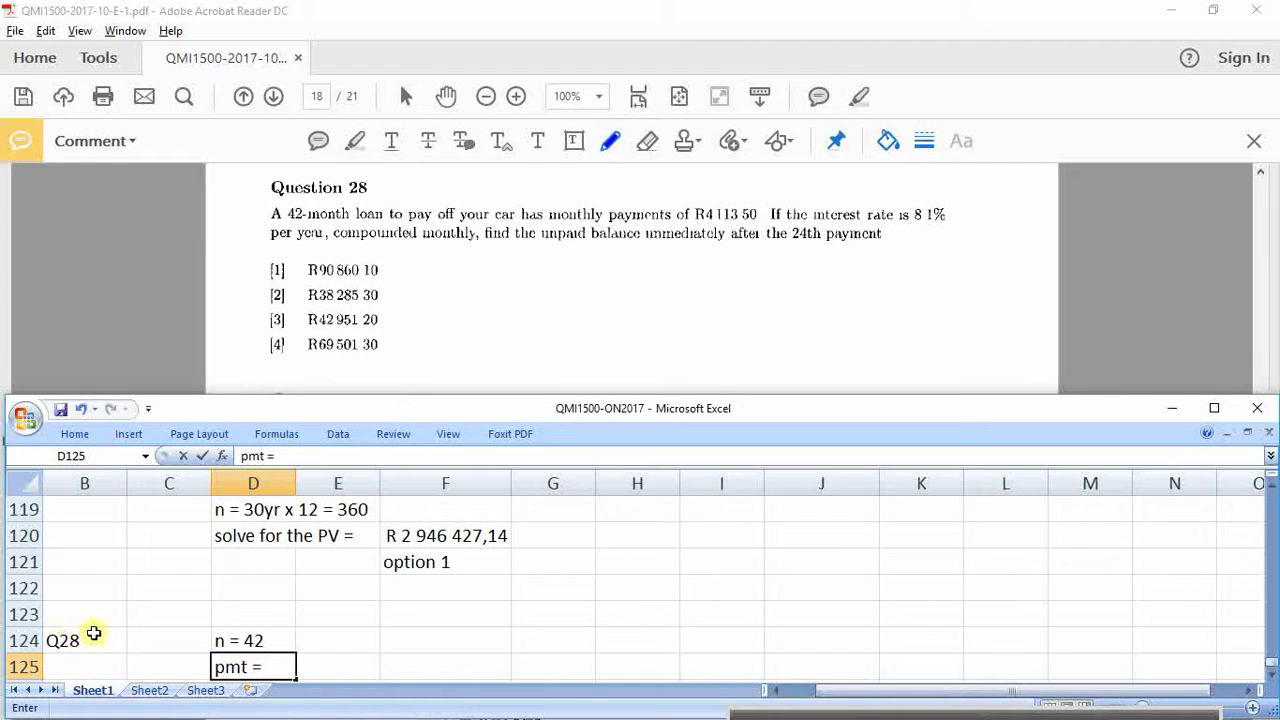
text( 4113,50)
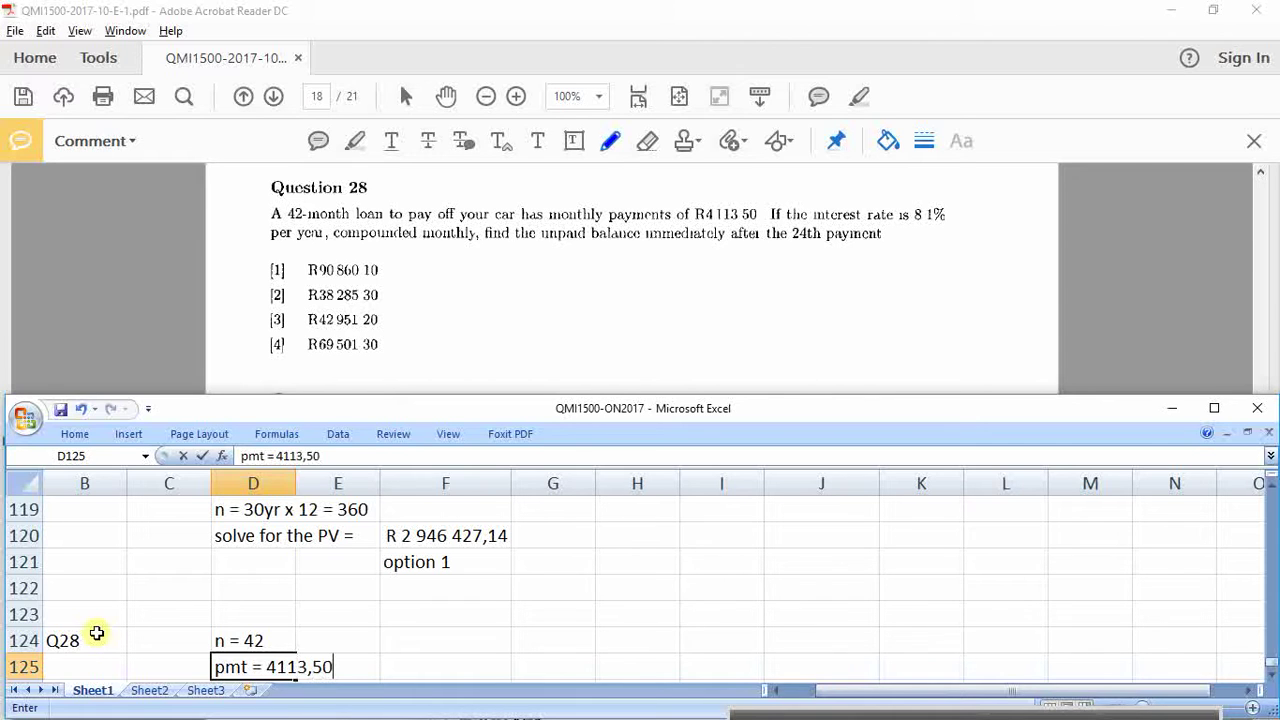
key(Return)
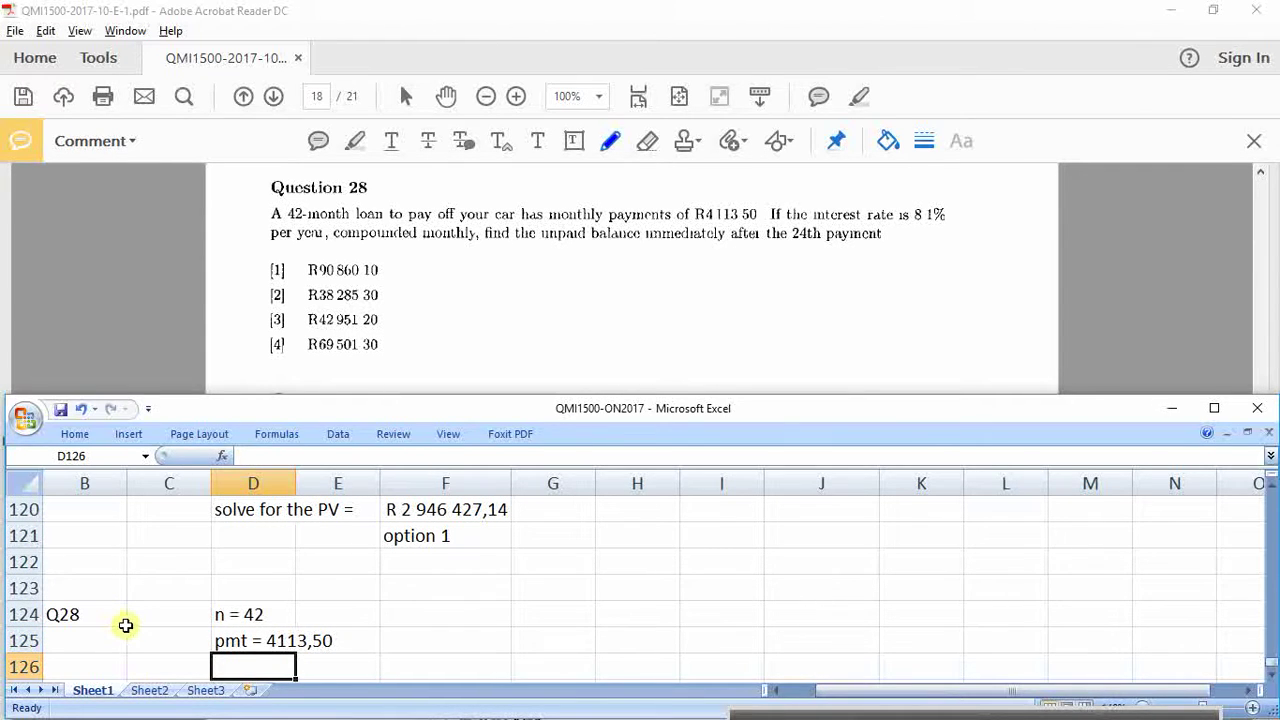
text(i12 = )
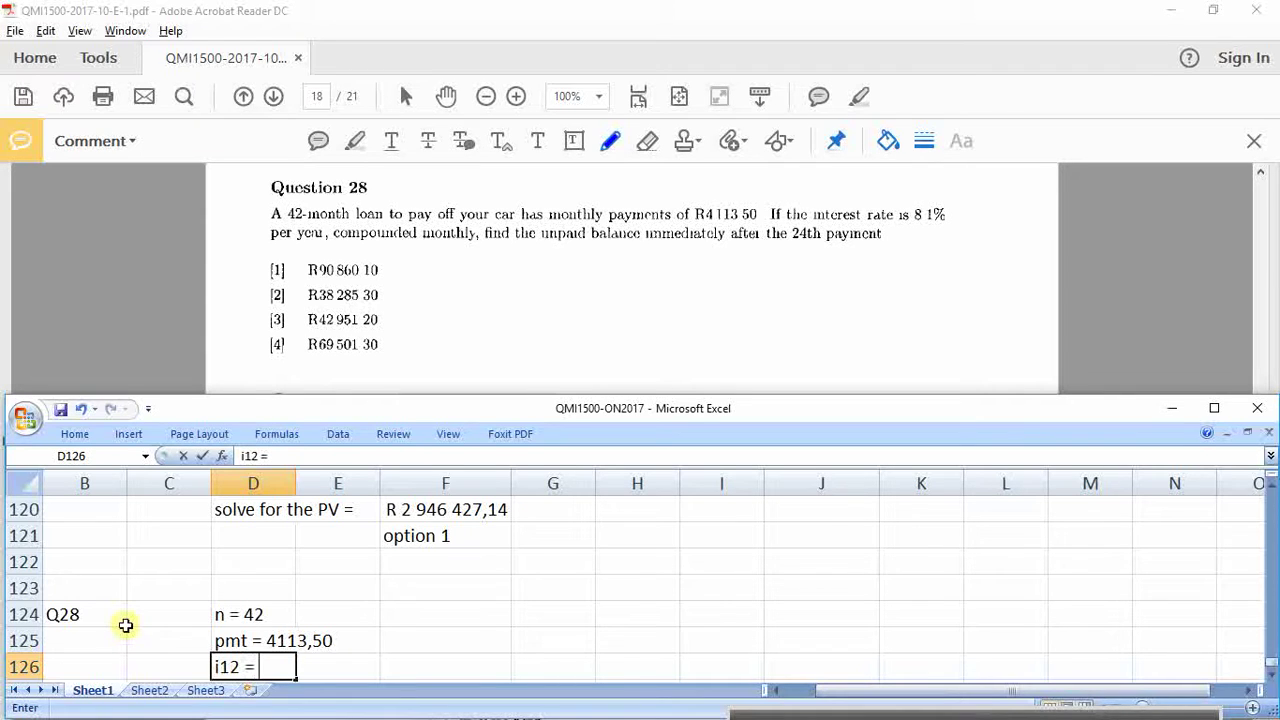
text(8,1%)
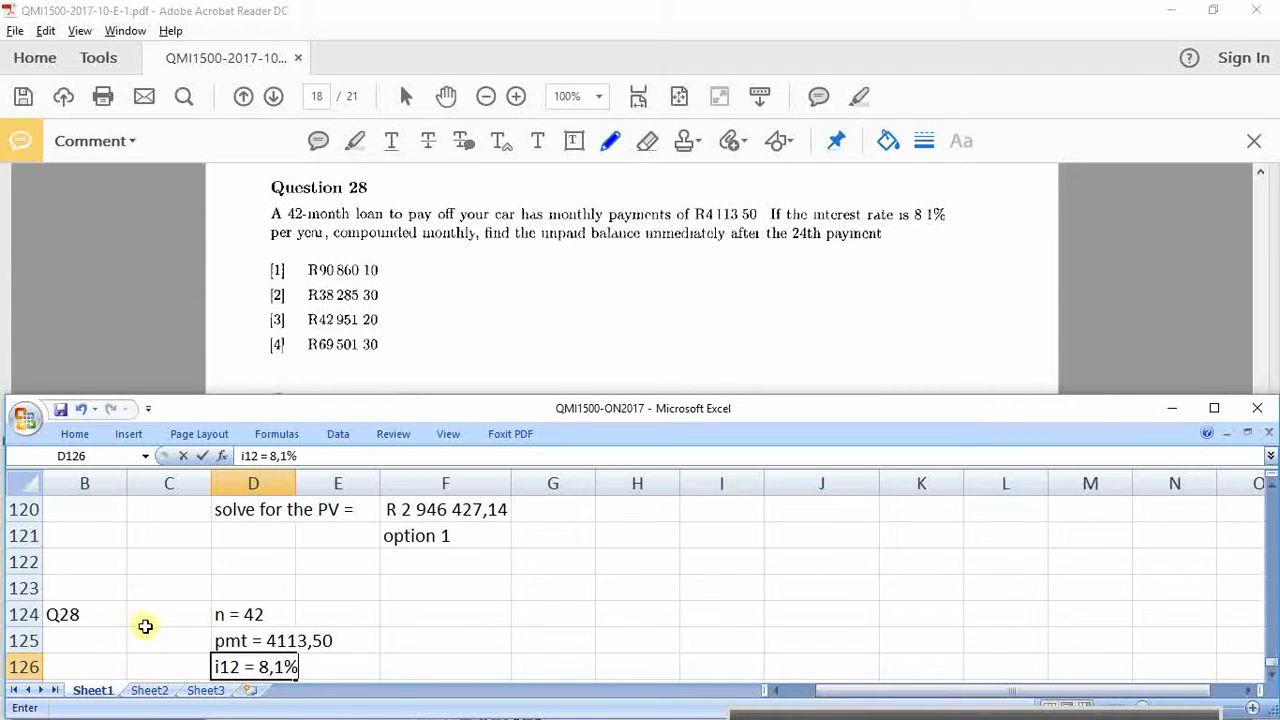
text(/12 =)
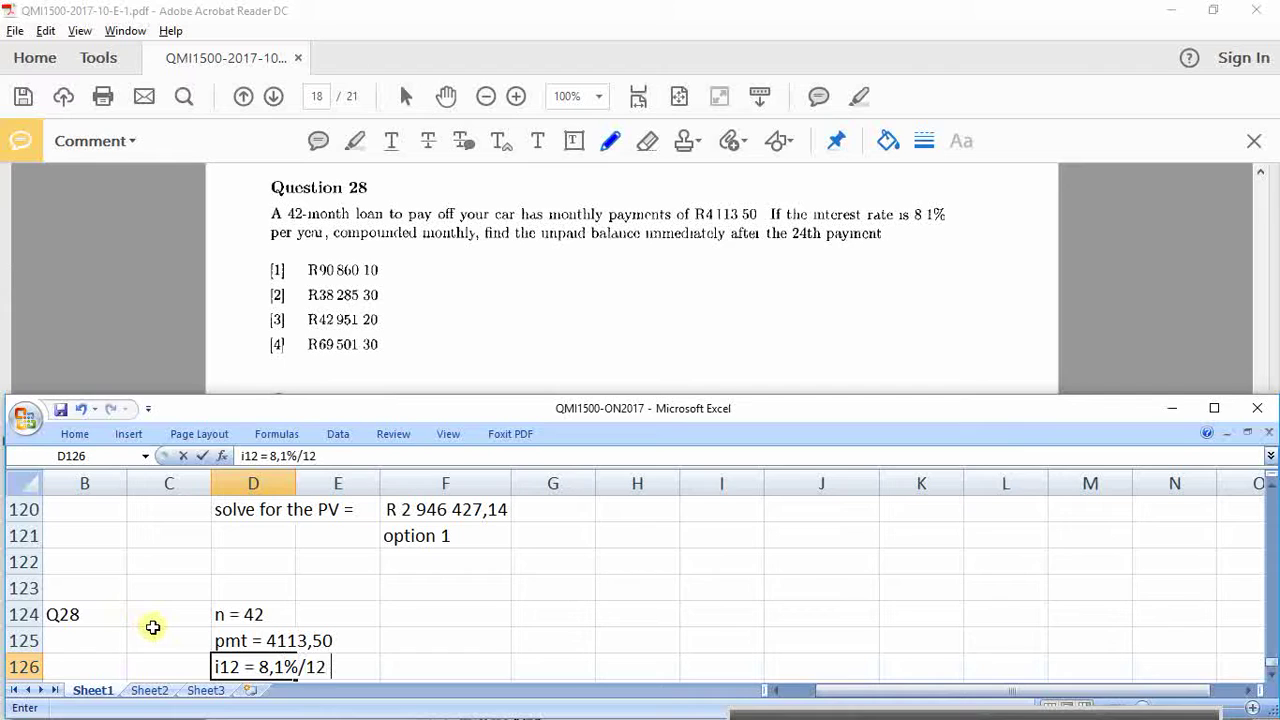
key(Tab)
key(Tab)
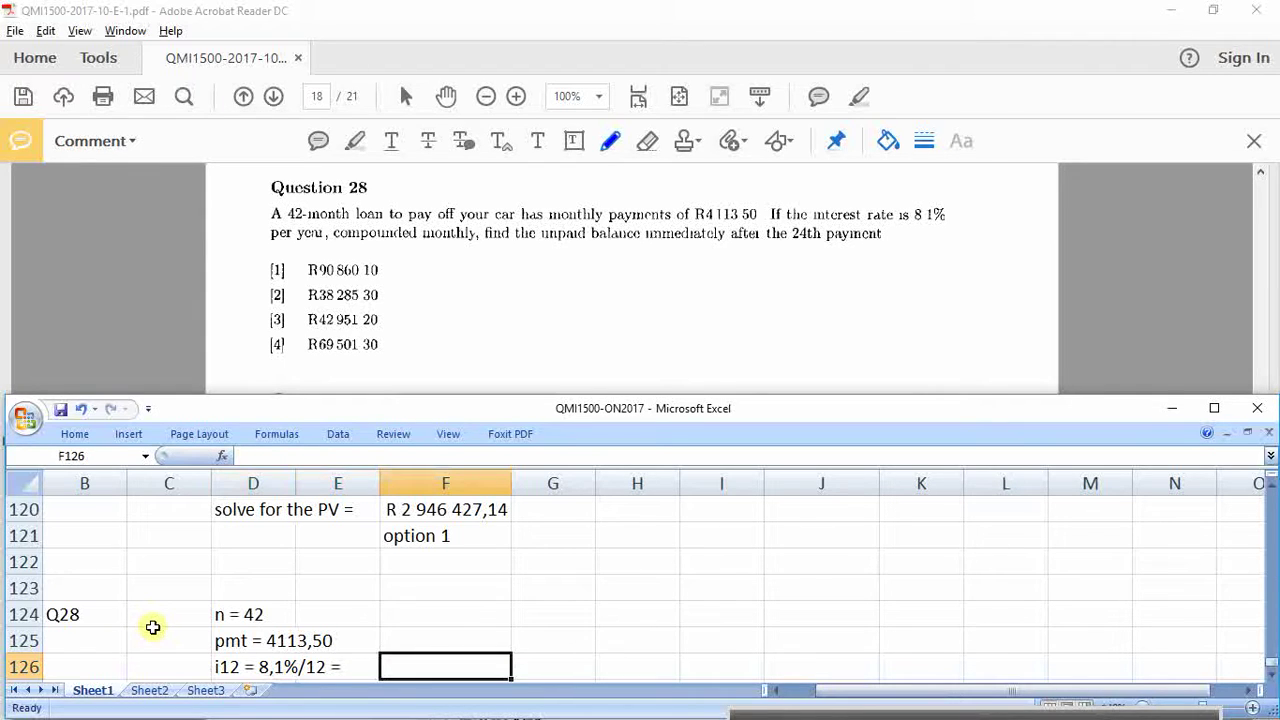
text(8,1/)
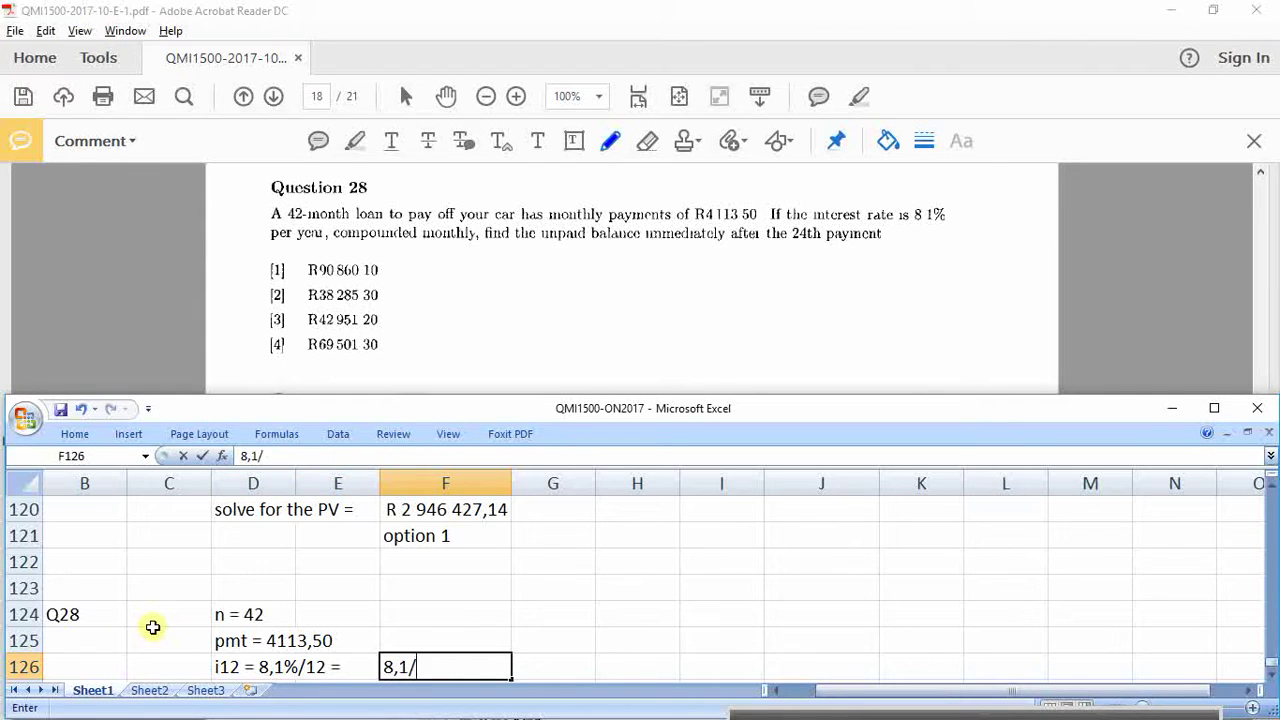
text(12)
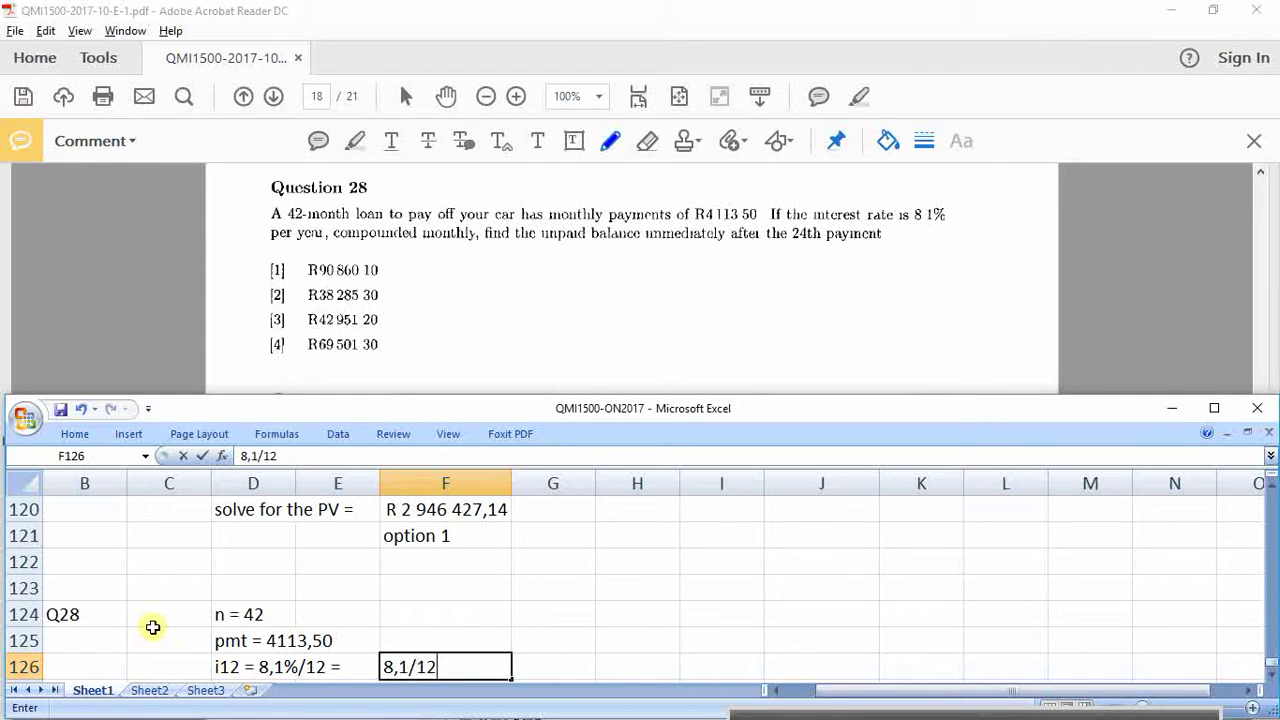
click(241, 456)
text(=)
key(Return)
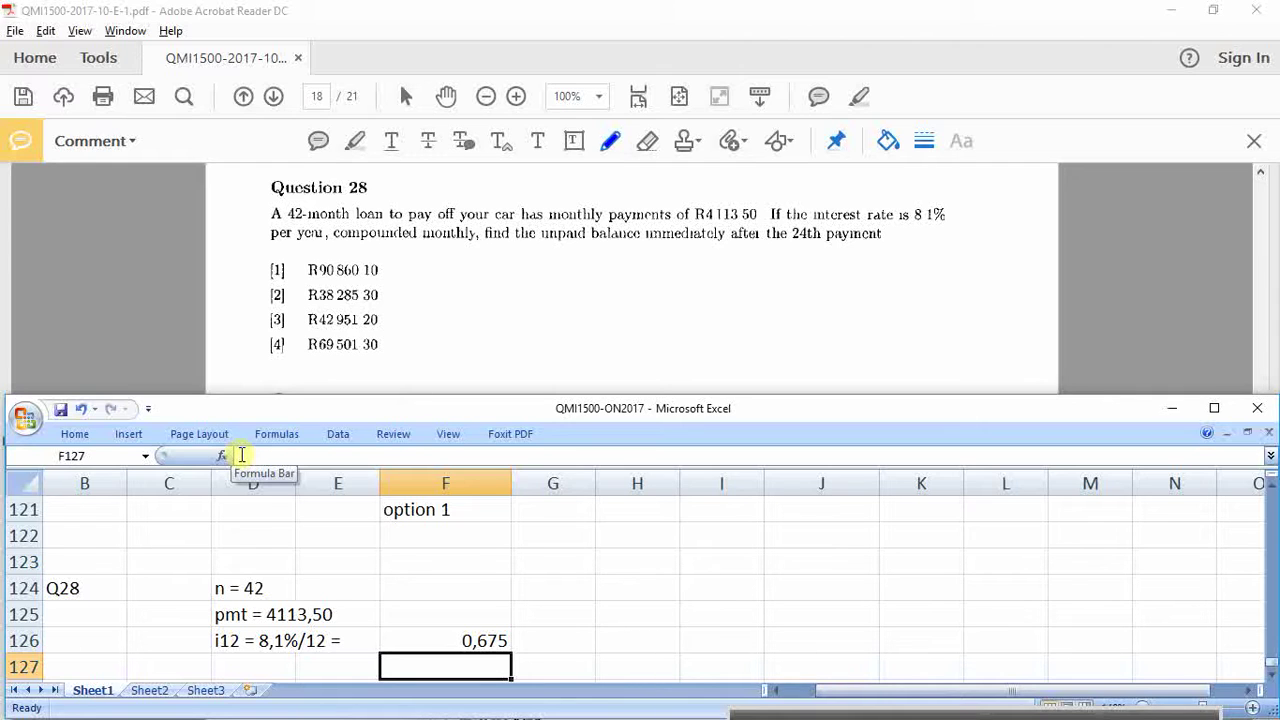
Step: Label D127 'solve for PV =' and enter =pv((0,081/12);42;-4113,50), giving R 149 999,02
key(Down)
key(Up)
key(Left)
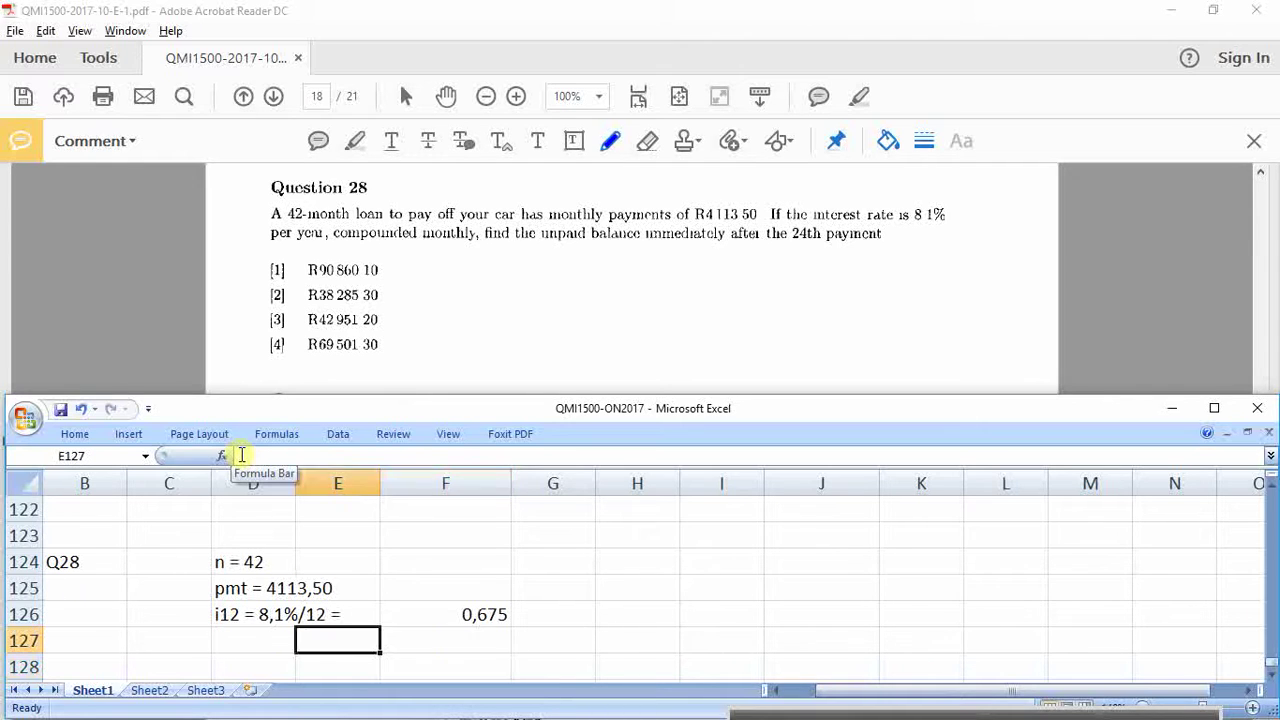
key(Left)
key(Up)
key(Up)
key(Up)
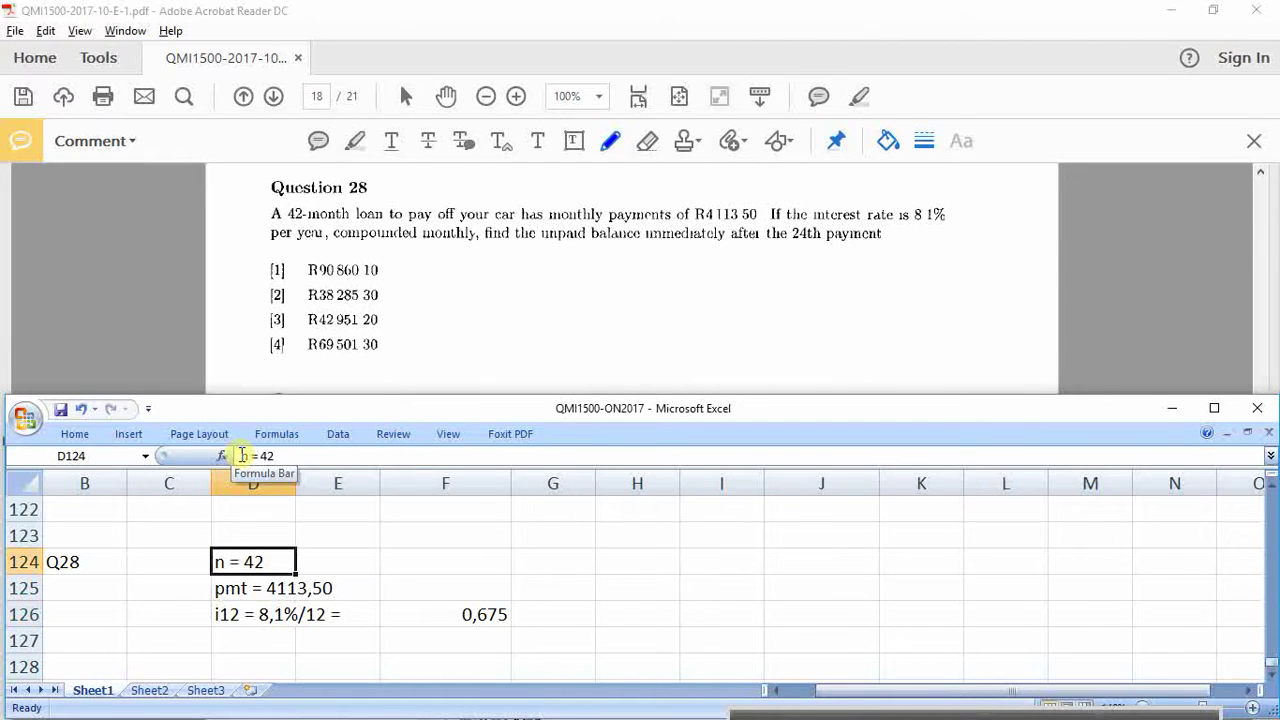
key(Down)
key(Down)
key(Down)
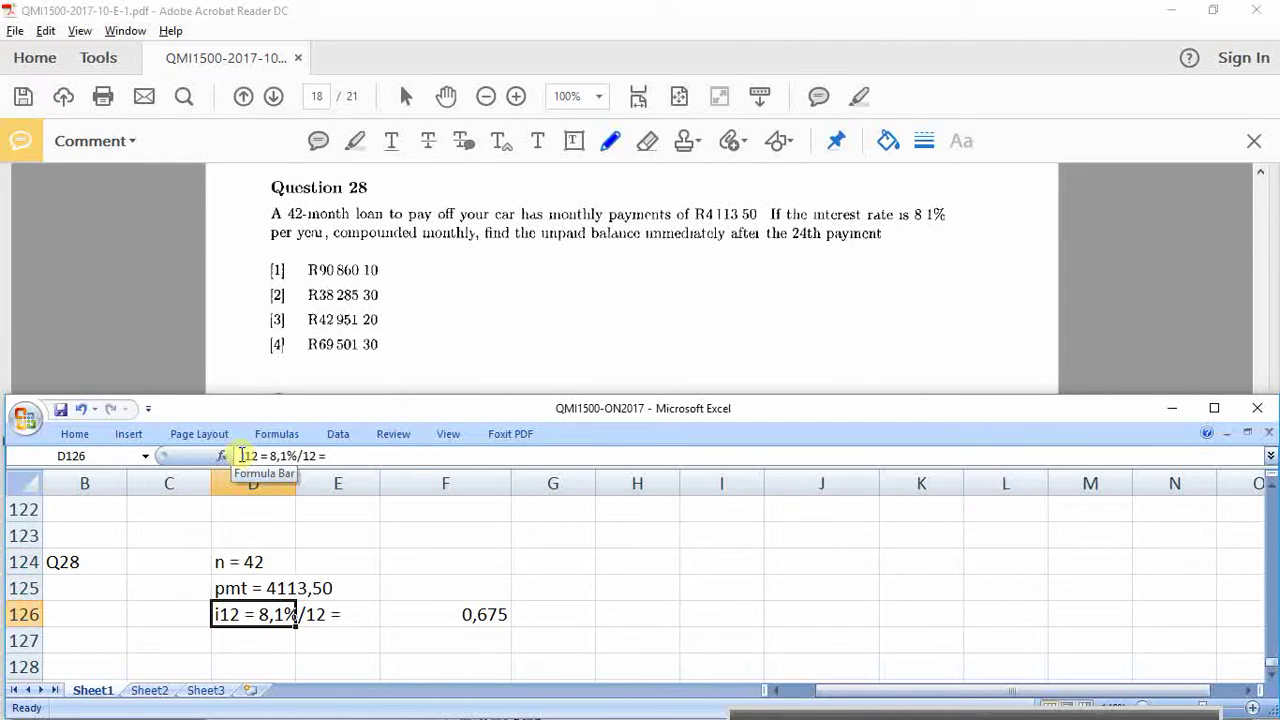
text(solve f)
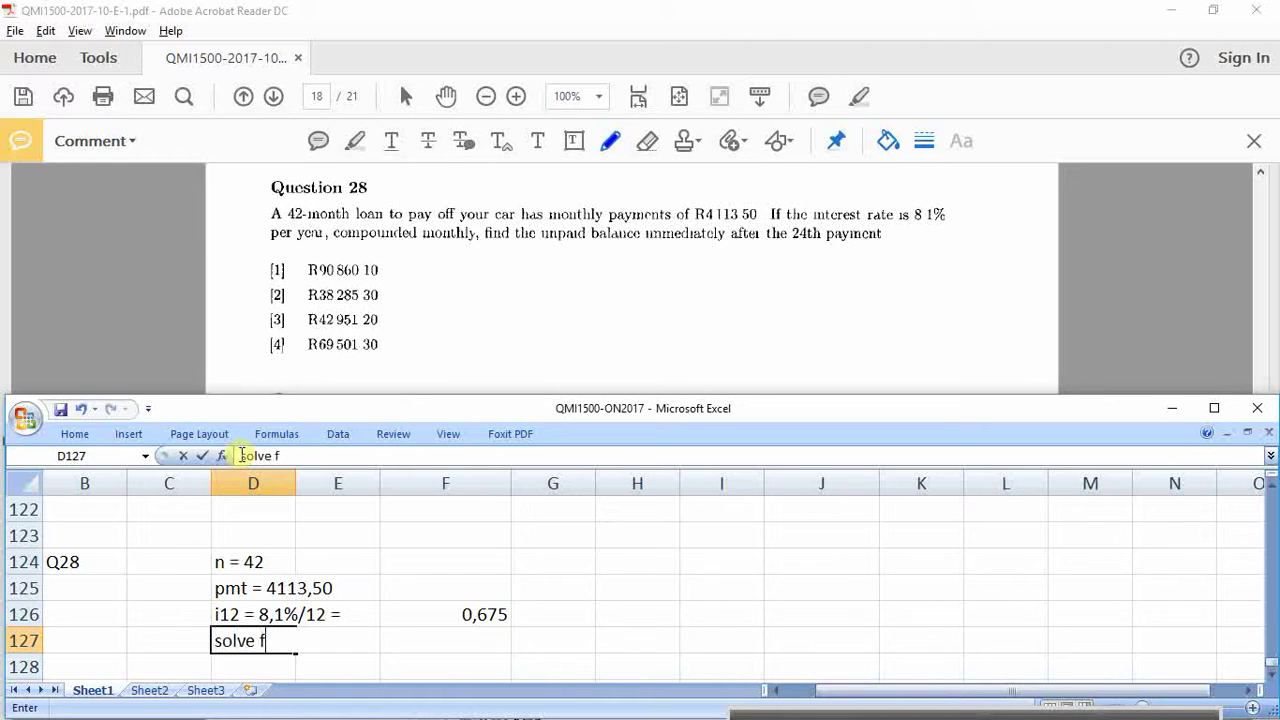
text(or PV =)
key(Tab)
key(Tab)
text(=)
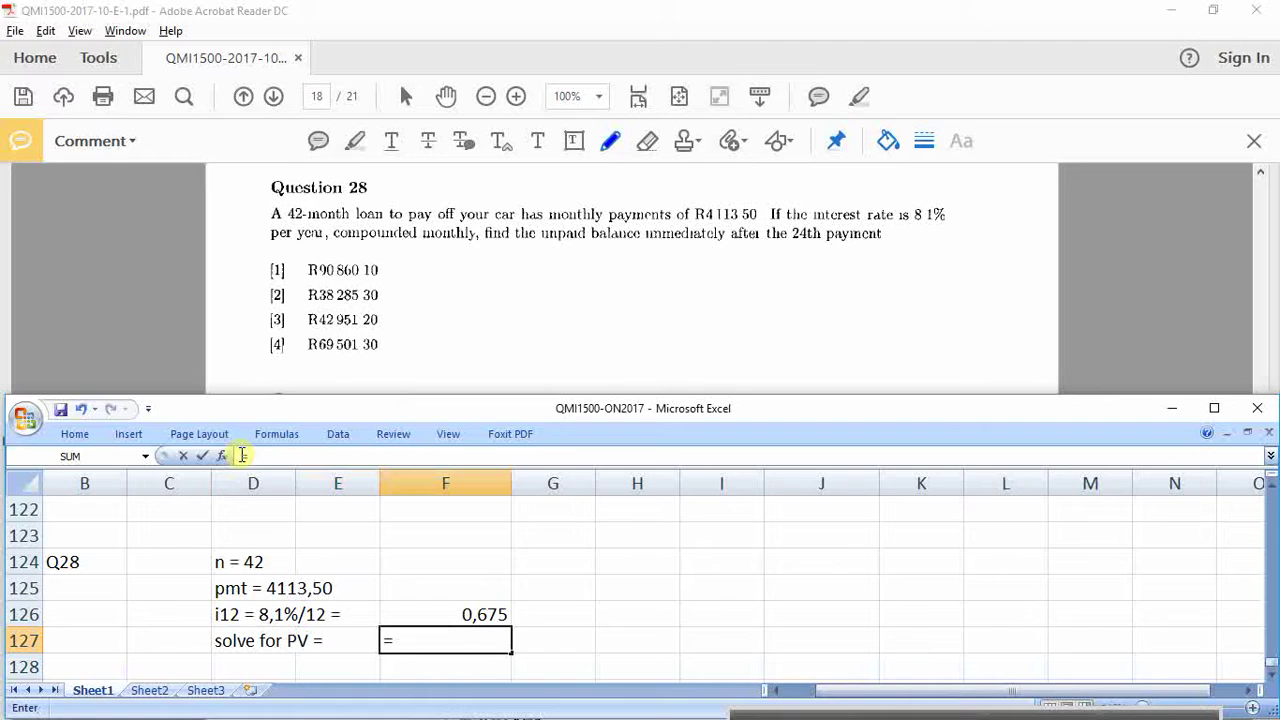
text(pv()
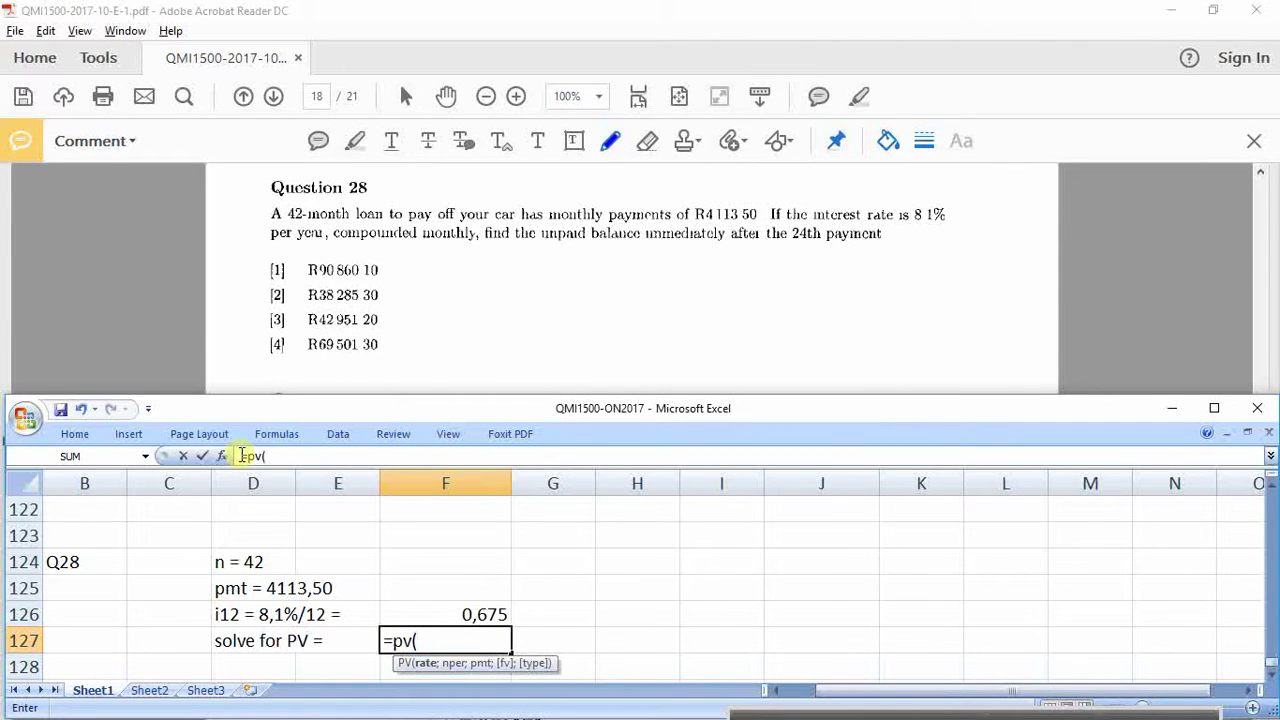
text((0,081/12);42;)
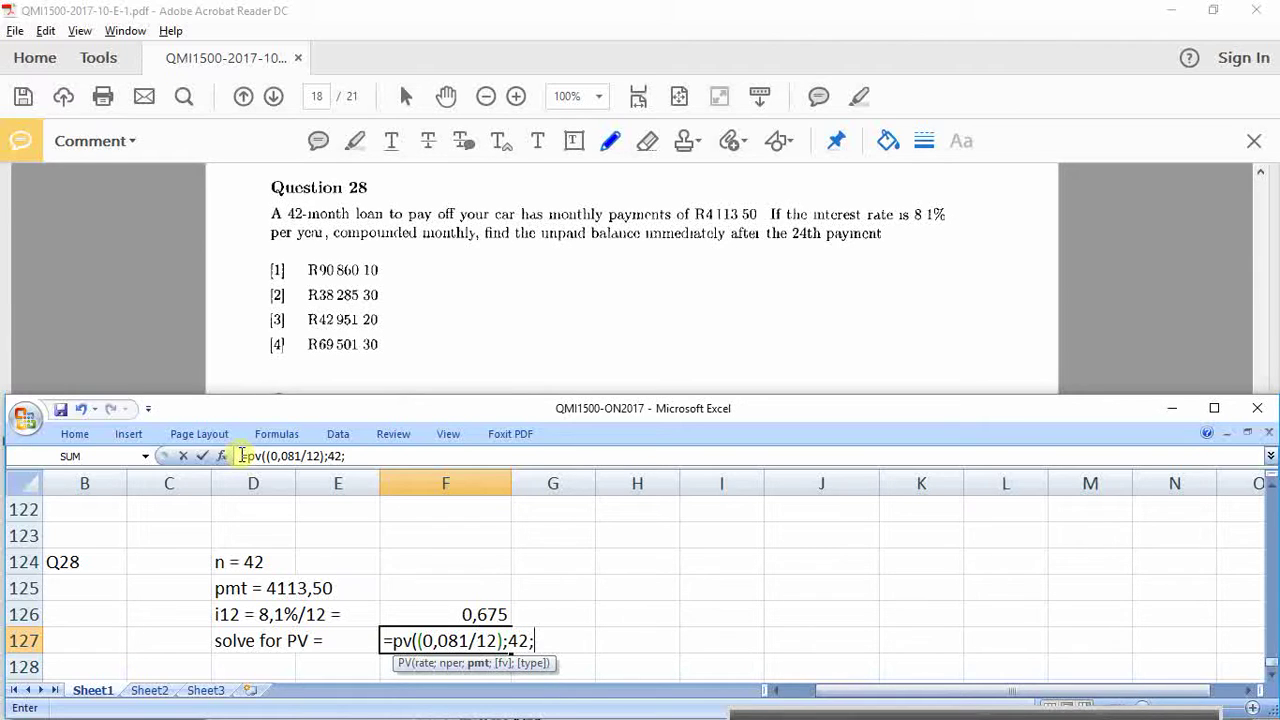
text(-4113,50))
key(Return)
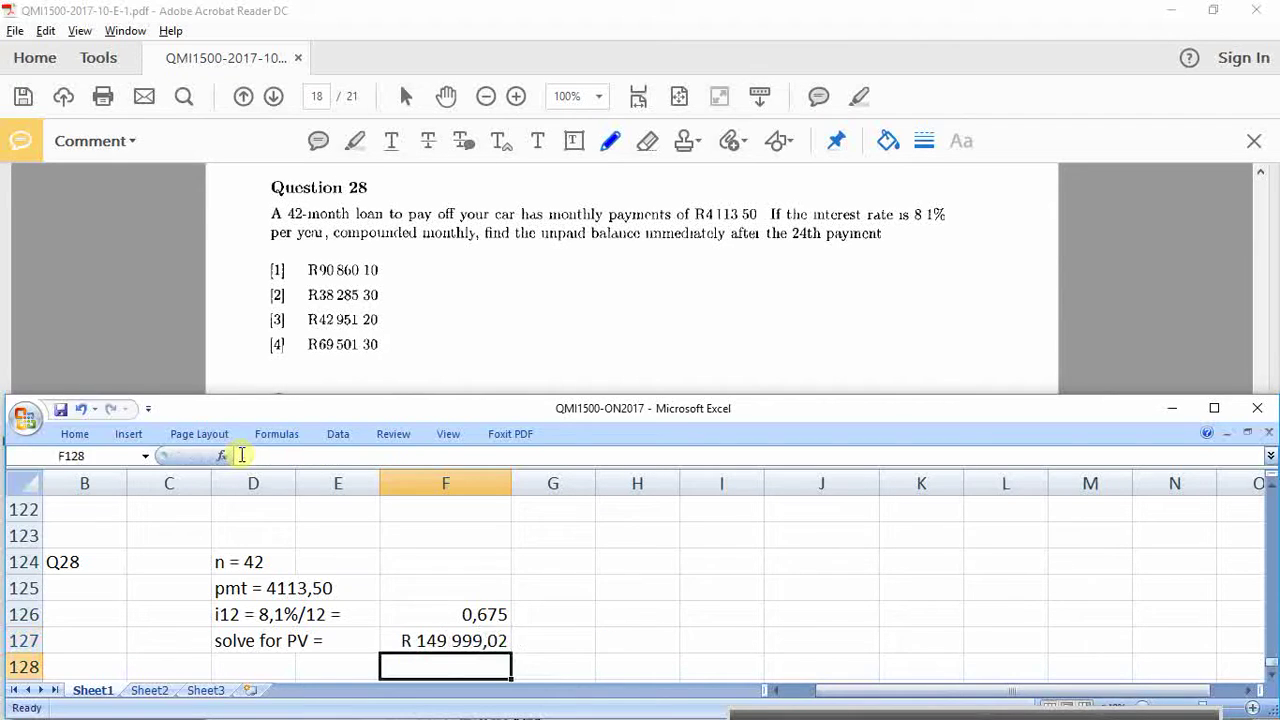
key(Up)
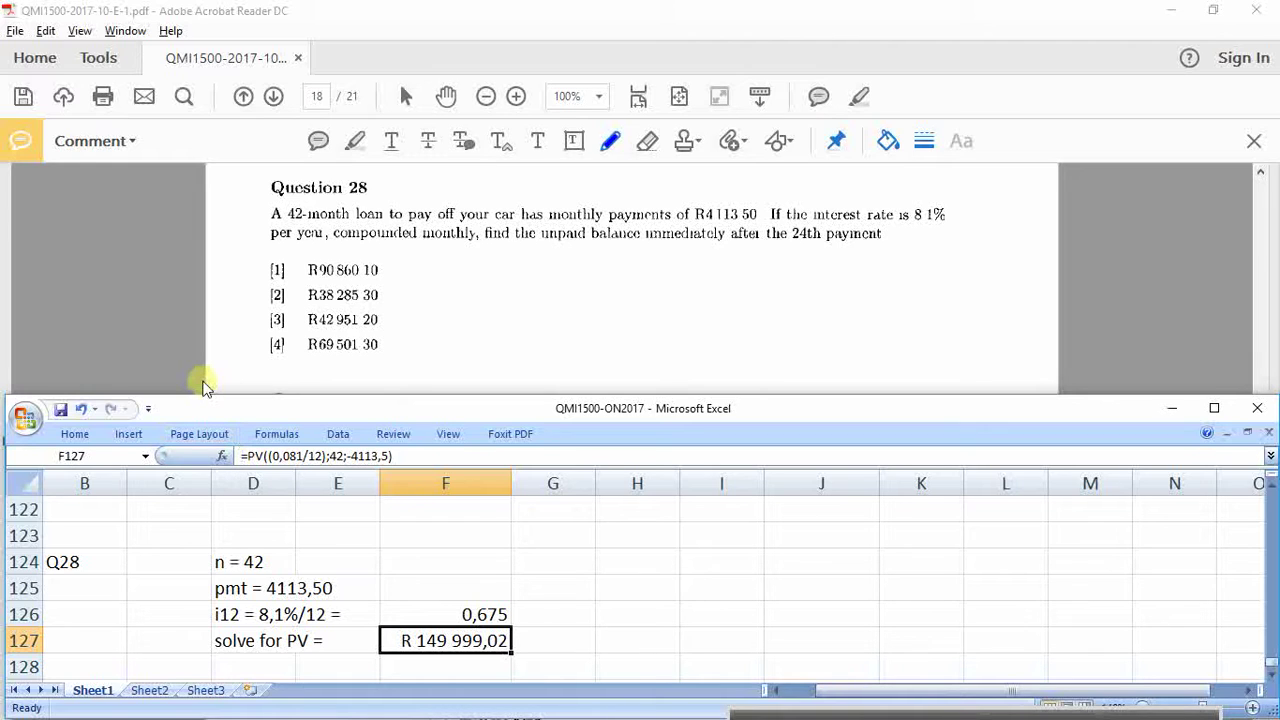
Step: Write the note 'AMRT PM 1 & PM2 = 24..... Read off the balance.... Option 4' in F129
key(Down)
key(Down)
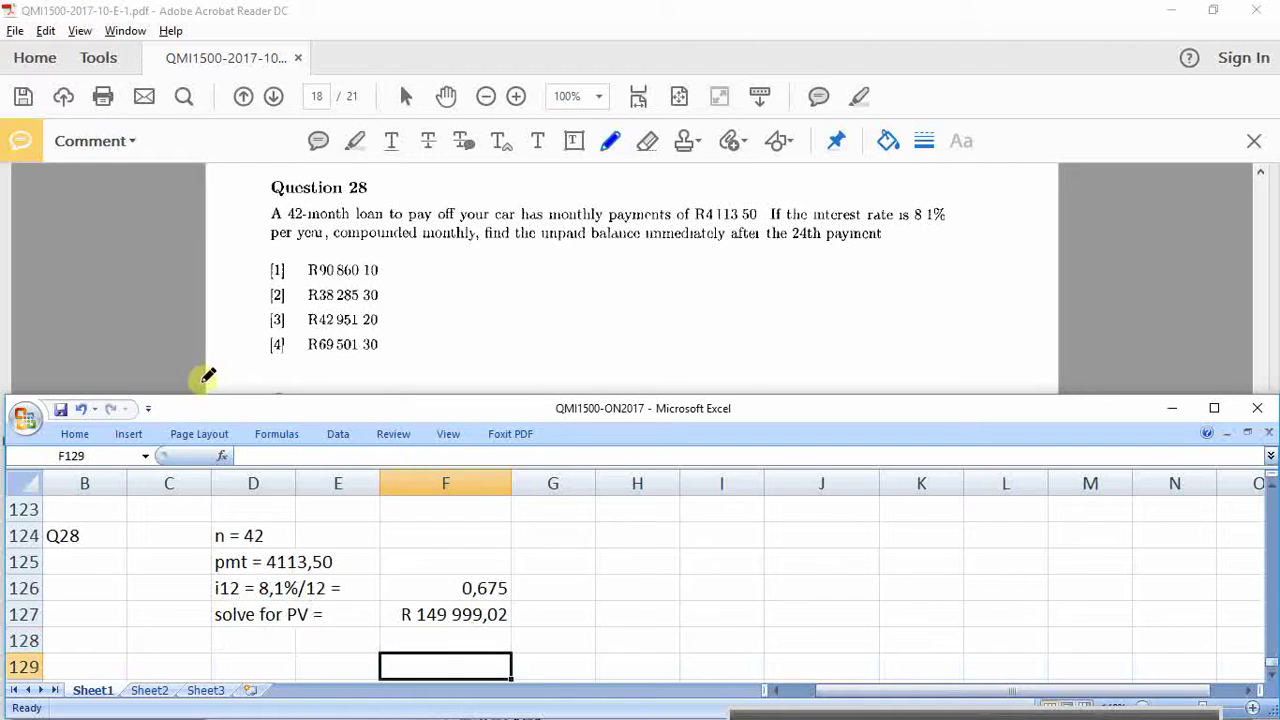
text(AMRT)
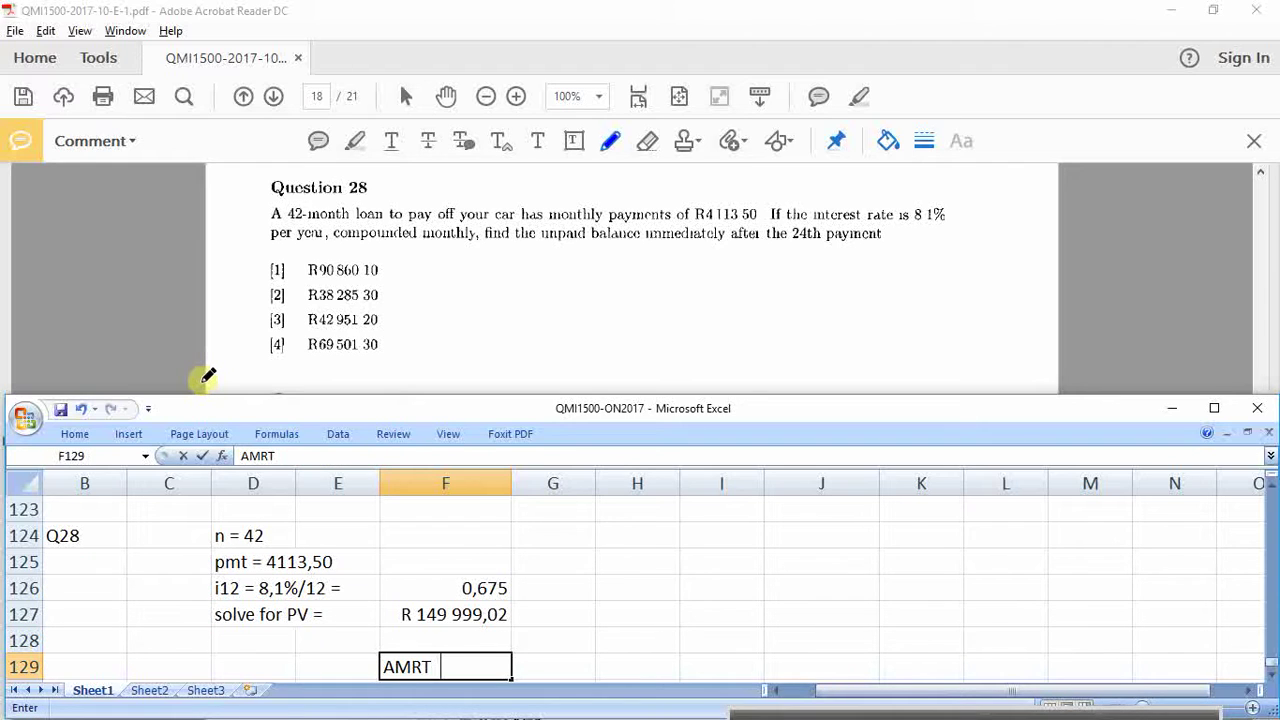
text(PM 1 & PM)
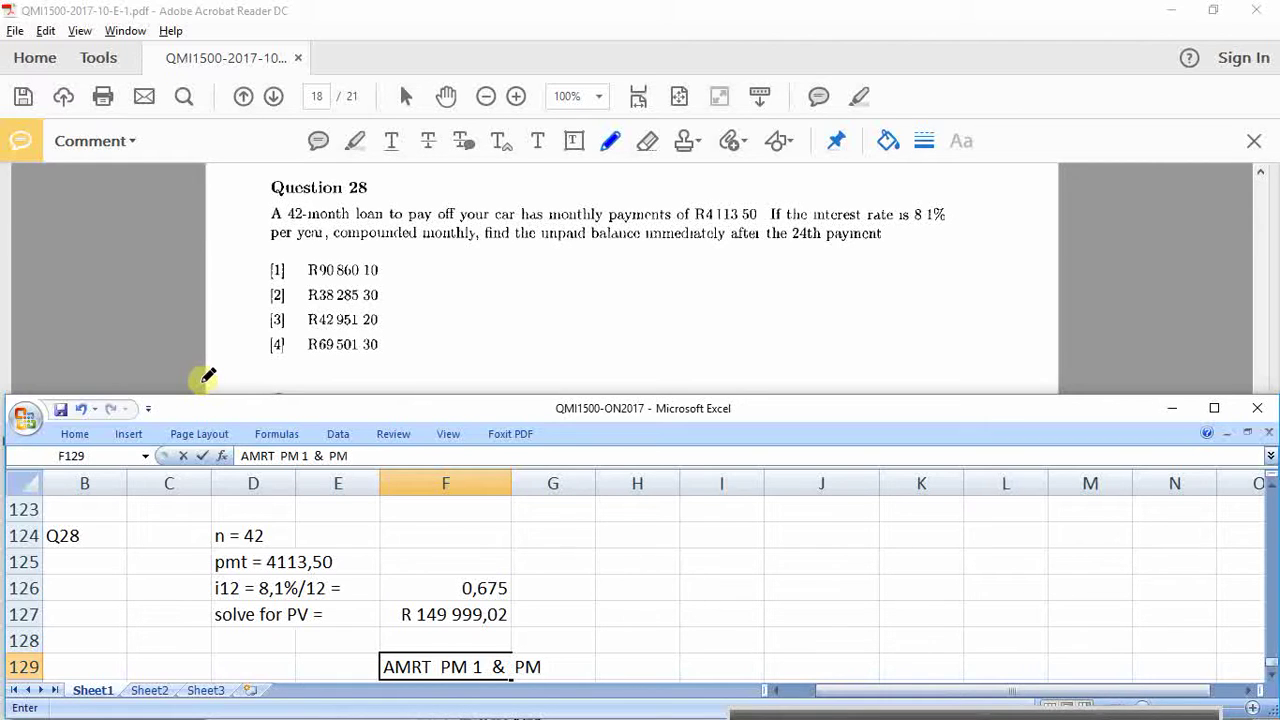
text(2 = 24..... read of f the)
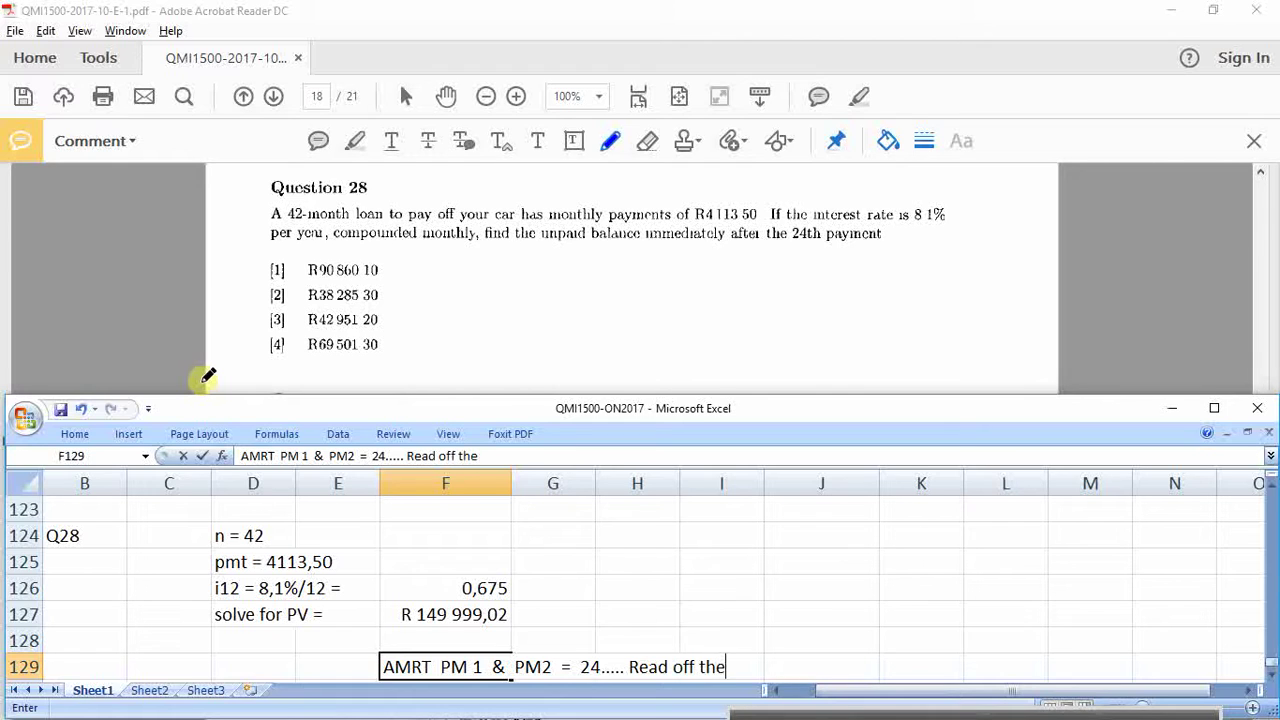
text( balance....)
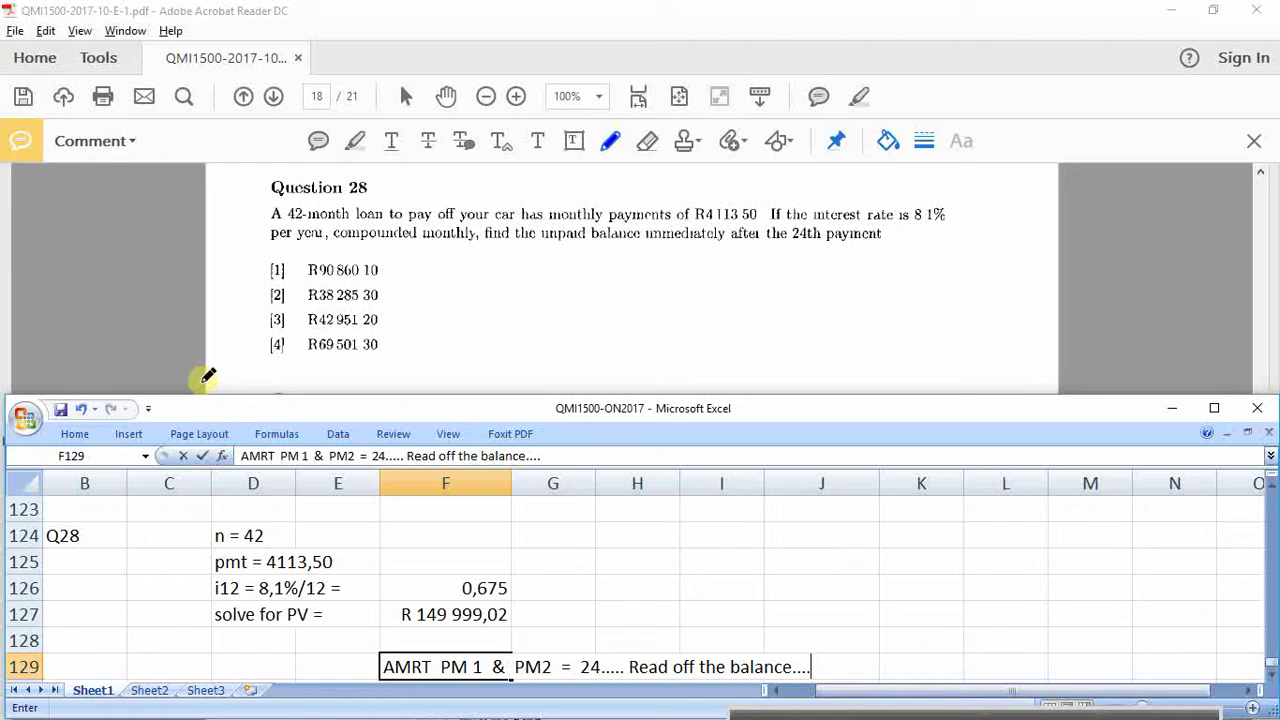
text(Option 4)
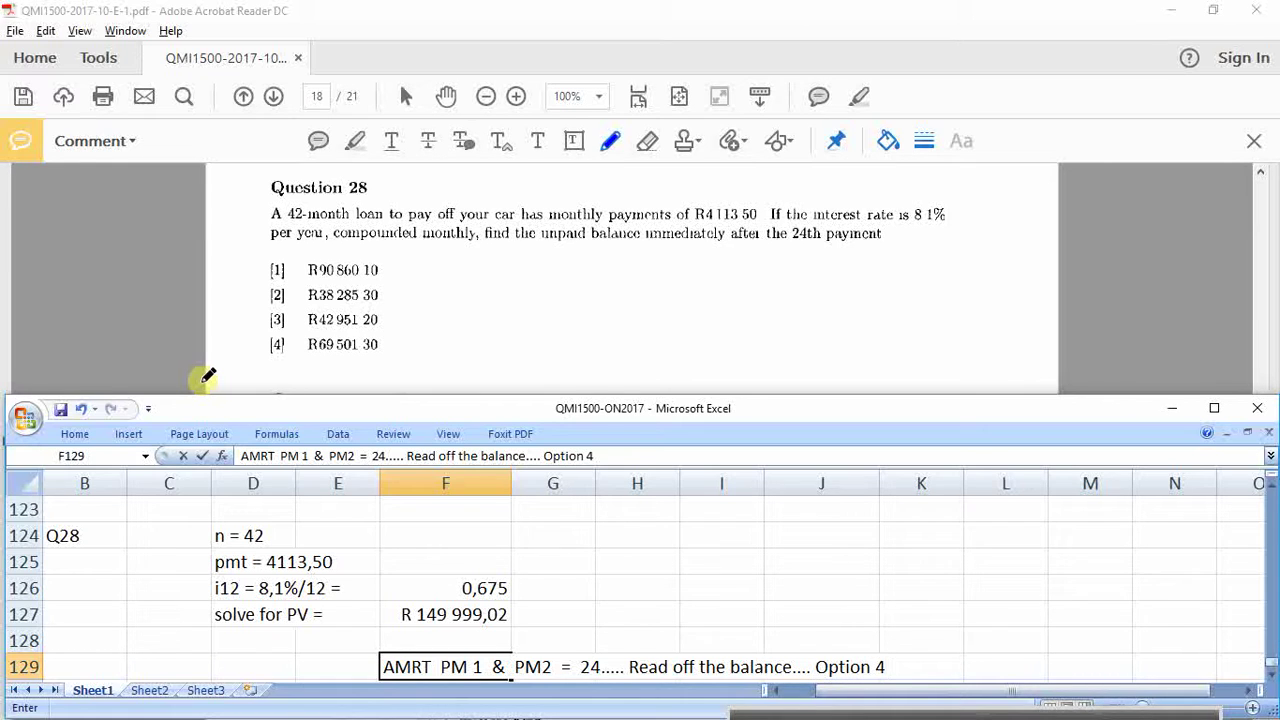
key(Return)
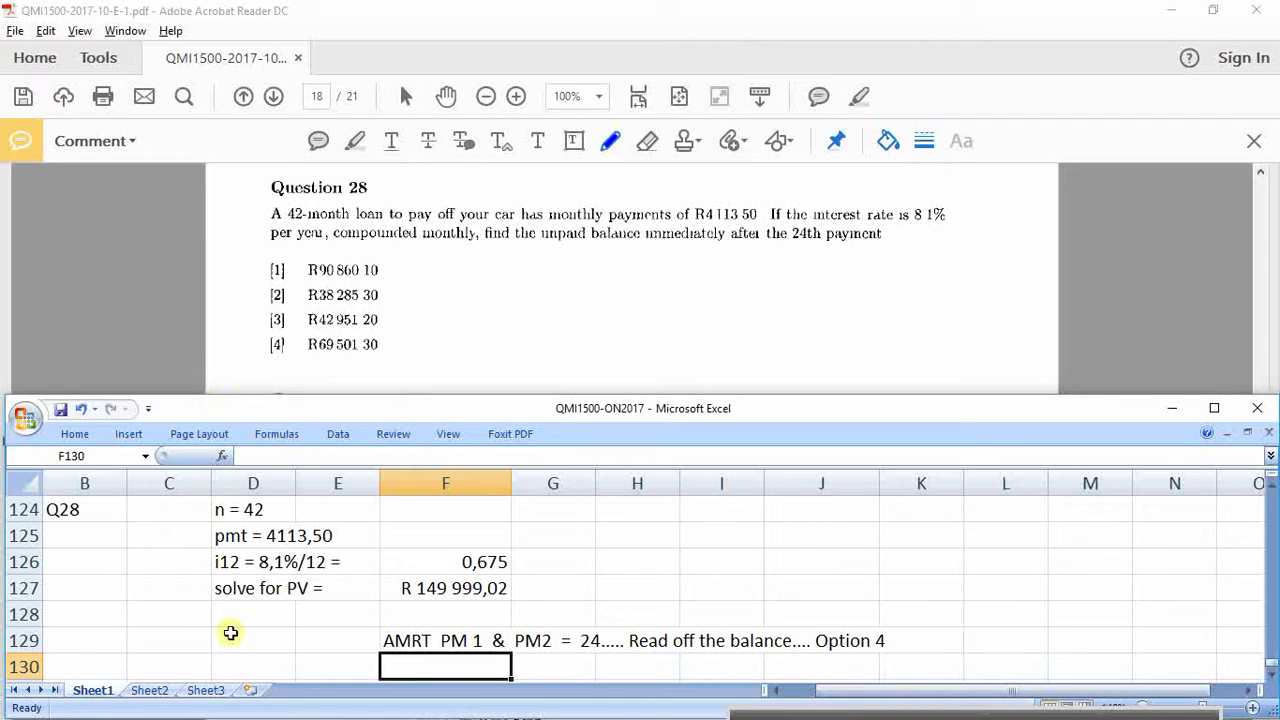
scroll(205, 634, down, 1)
Step: Label cell B131 as Q29
click(100, 618)
text(Q29)
key(Return)
key(Up)
key(Right)
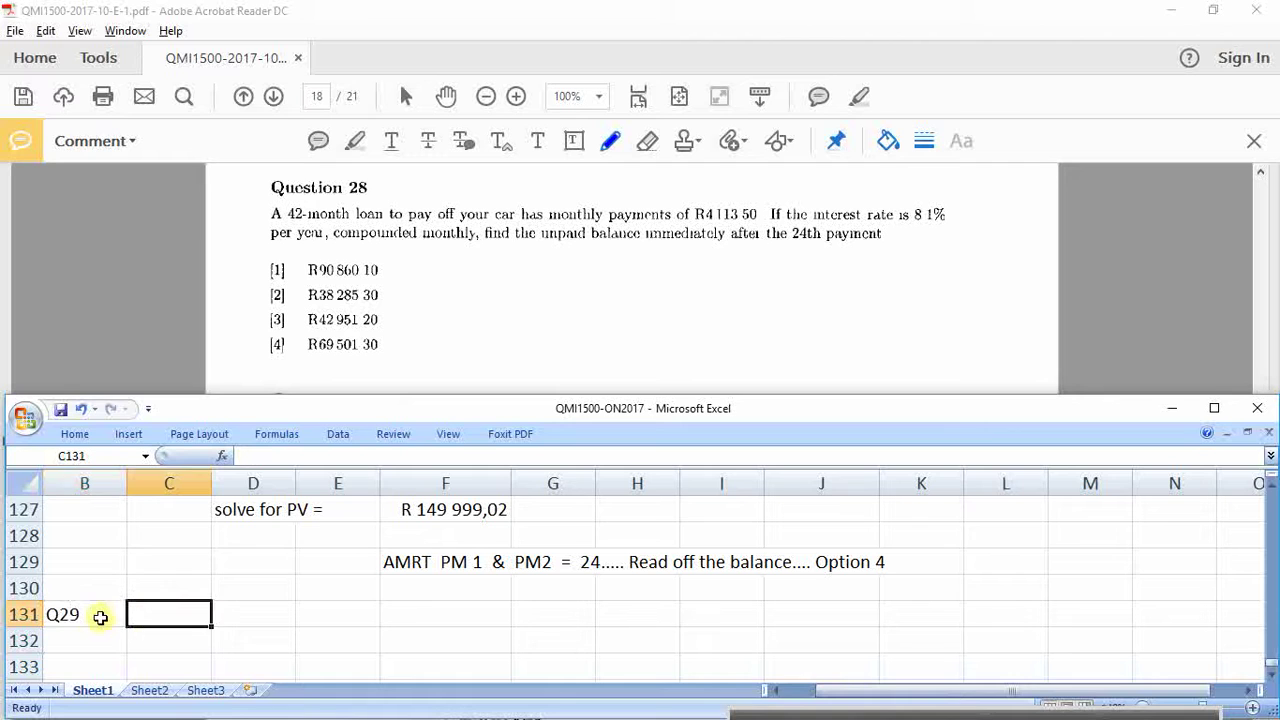
Step: Scroll the exam PDF to Question 29 on the R2 000 000 house loan
click(626, 276)
scroll(640, 340, down, 5)
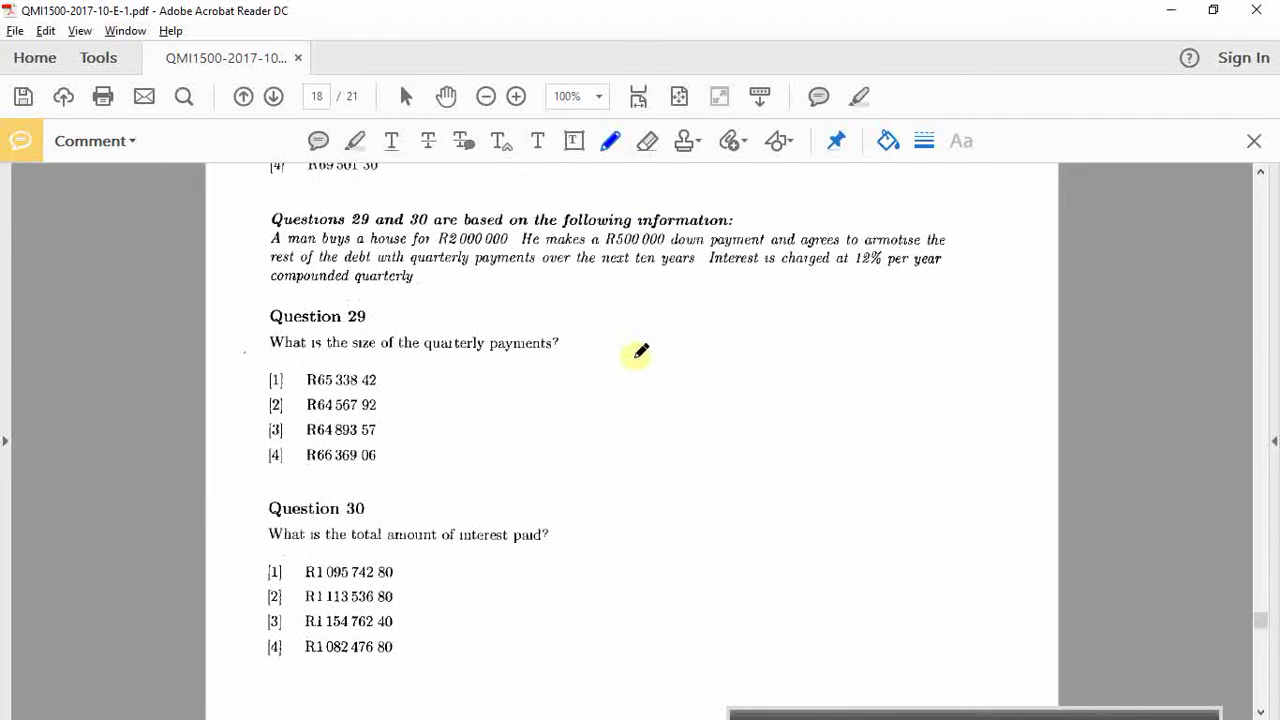
scroll(594, 414, down, 1)
key(alt+Tab)
click(598, 412)
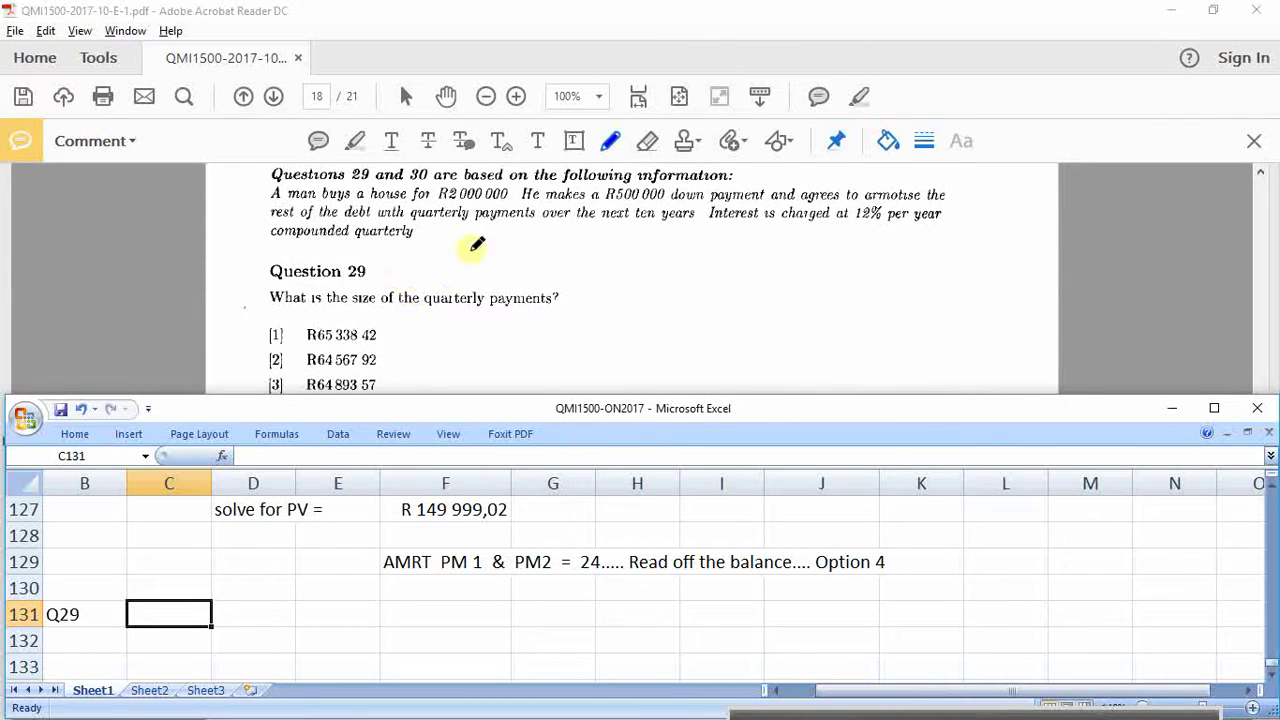
Step: Enter n = 10 x 4 = 40Q, i4 = 12%/4 = 3% per quater, PV = 1500000 and 'solve for the PMT ='
click(260, 613)
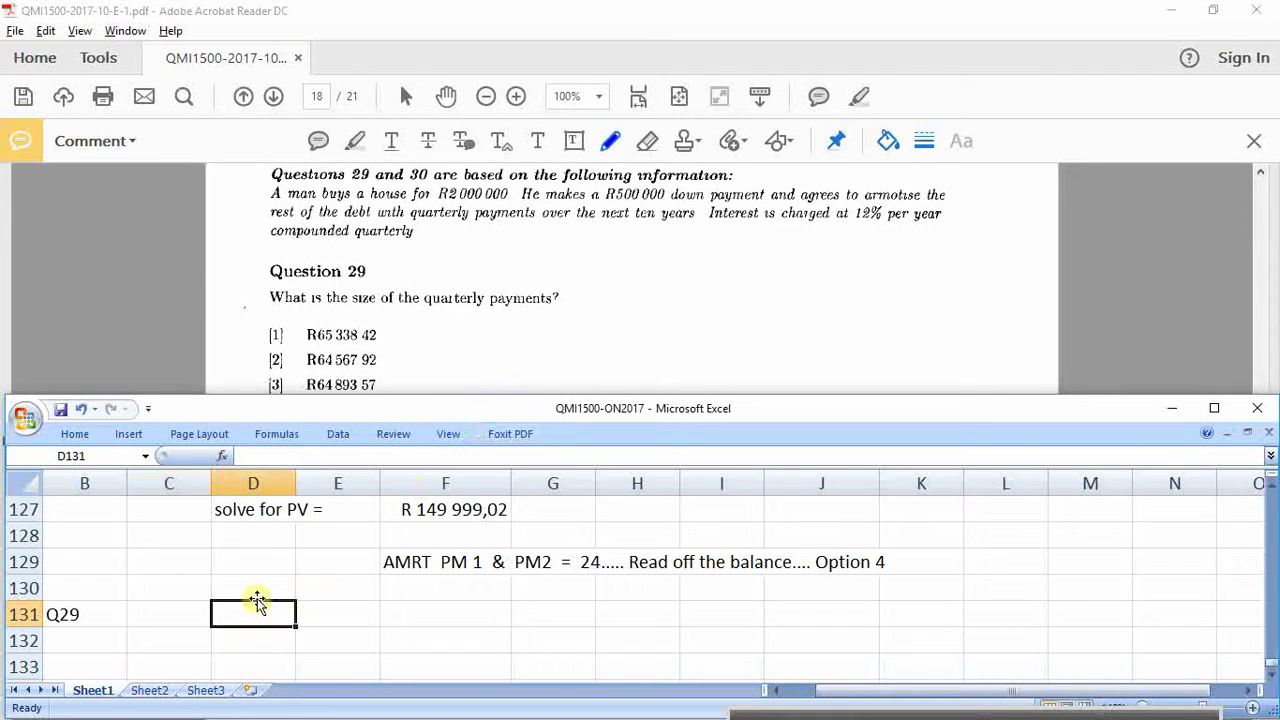
text(n = 10)
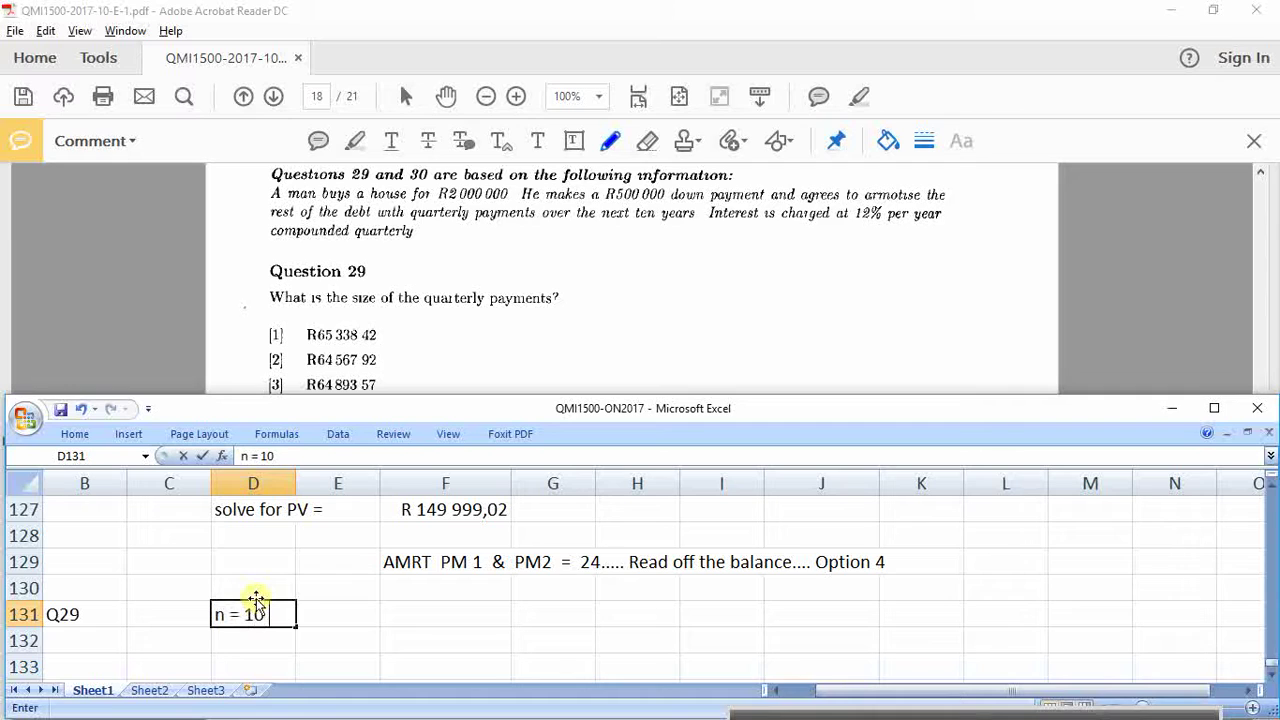
text( x 4 = 40)
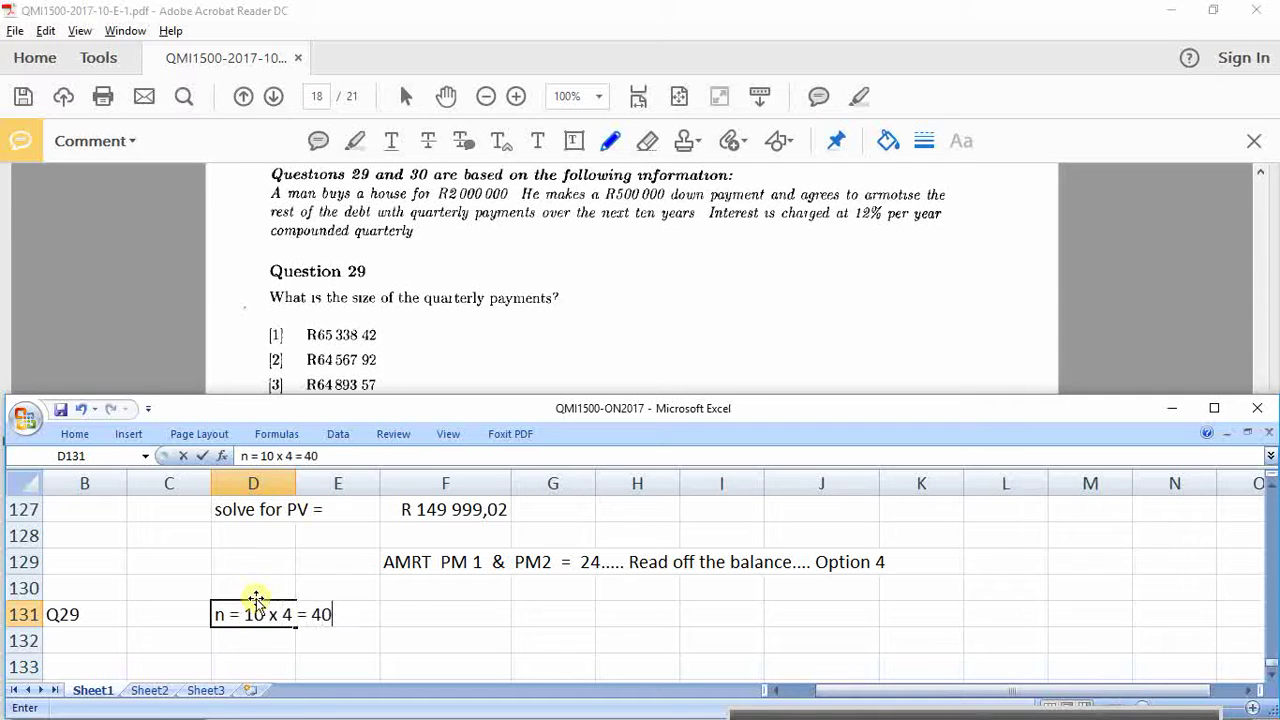
text(Q)
key(Return)
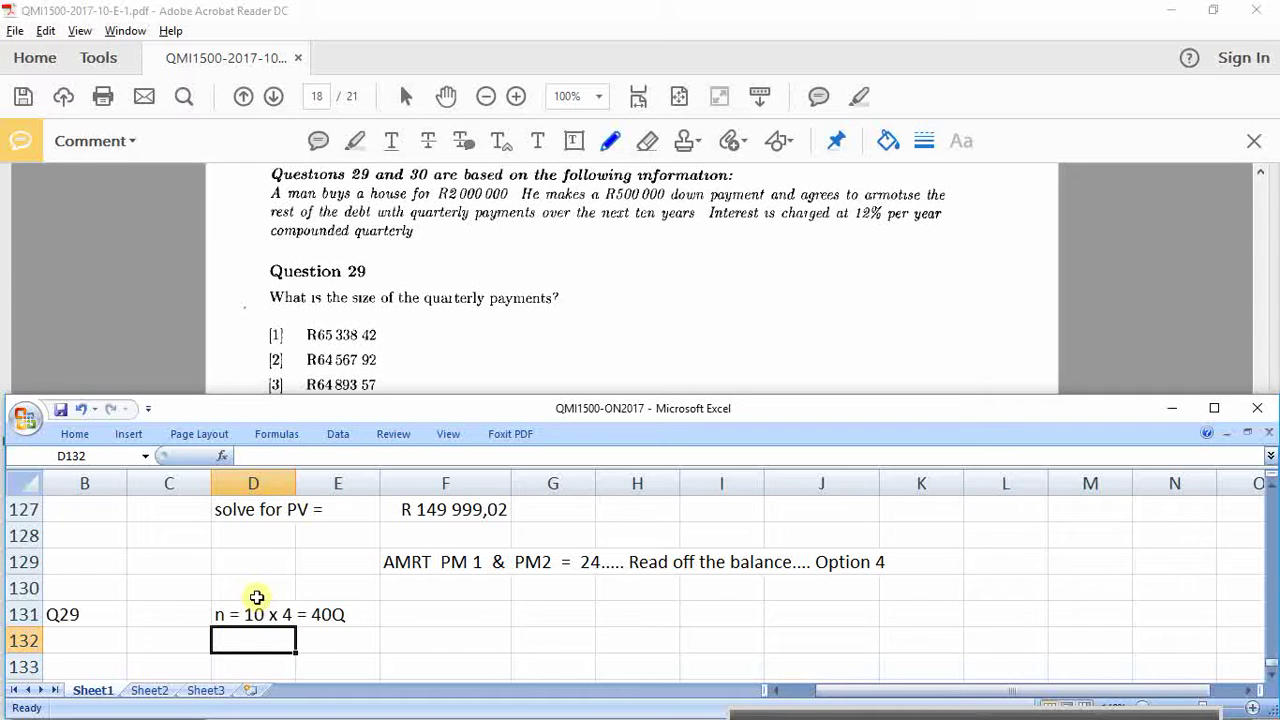
text(i4 =)
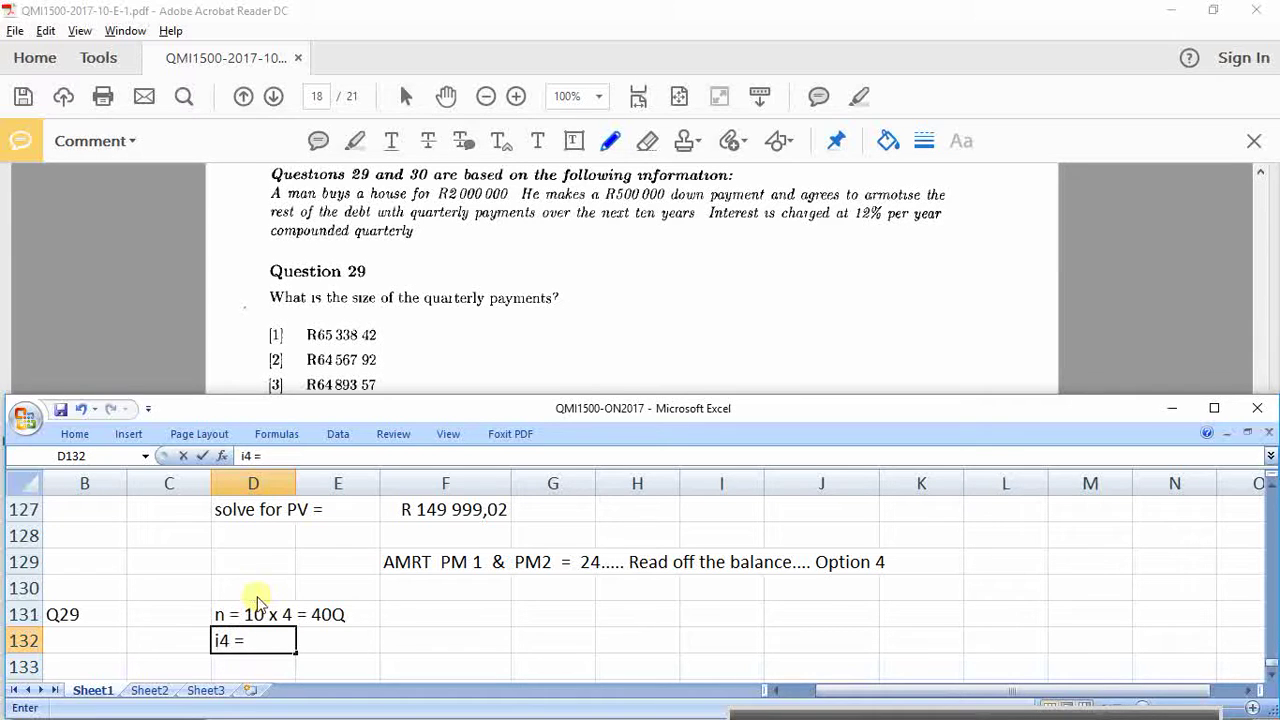
text( 12%/4 = )
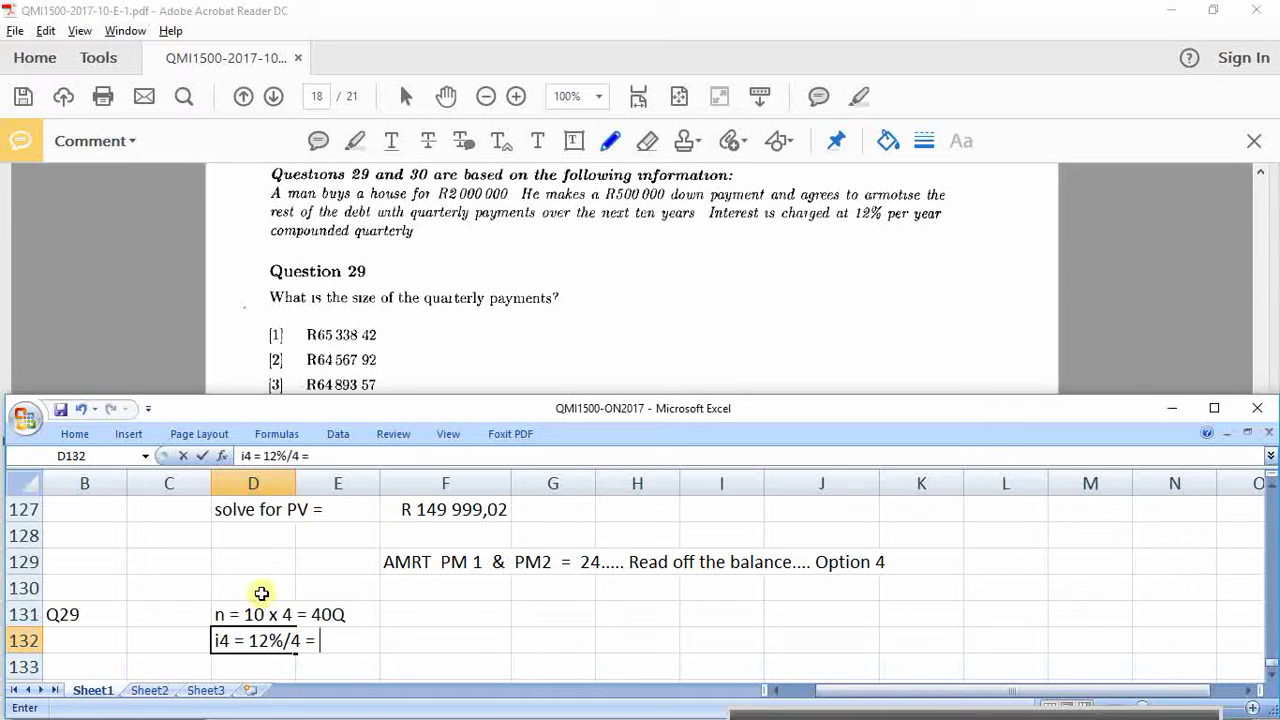
text(3% per )
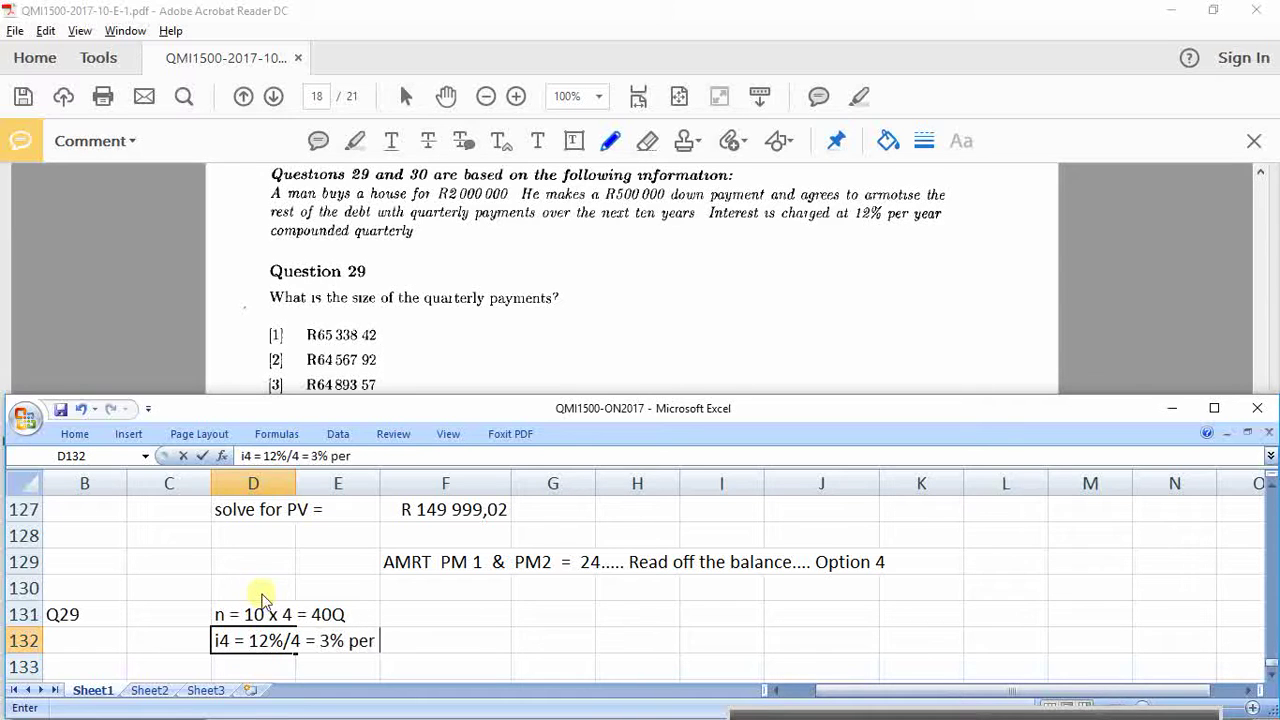
text(quater)
key(Return)
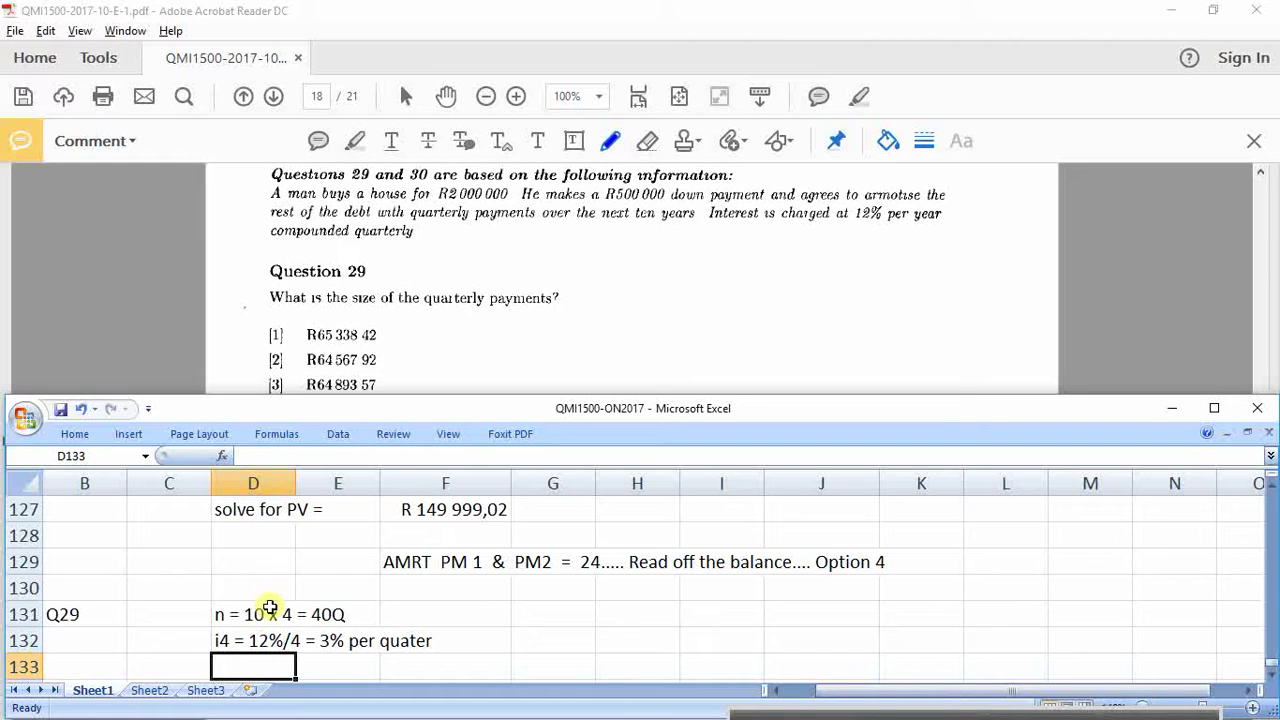
text(PV =)
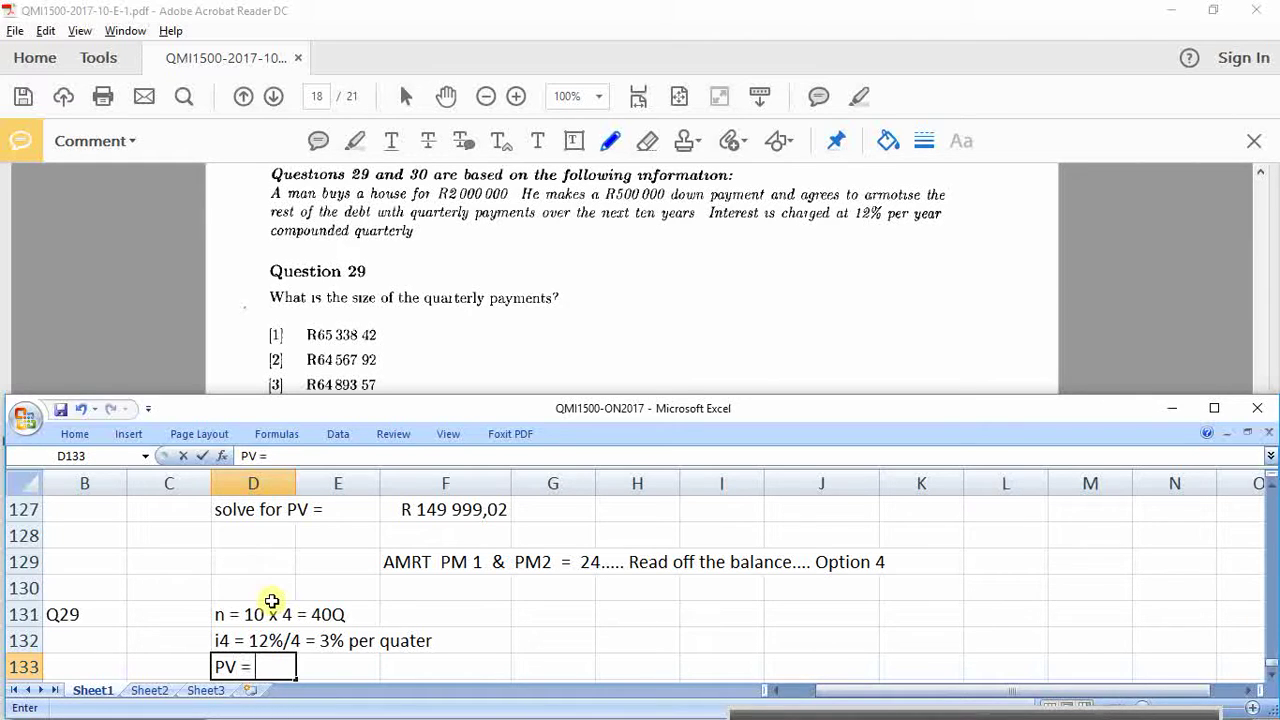
text( 1500000)
key(Return)
text(solve for the PMT =)
key(Return)
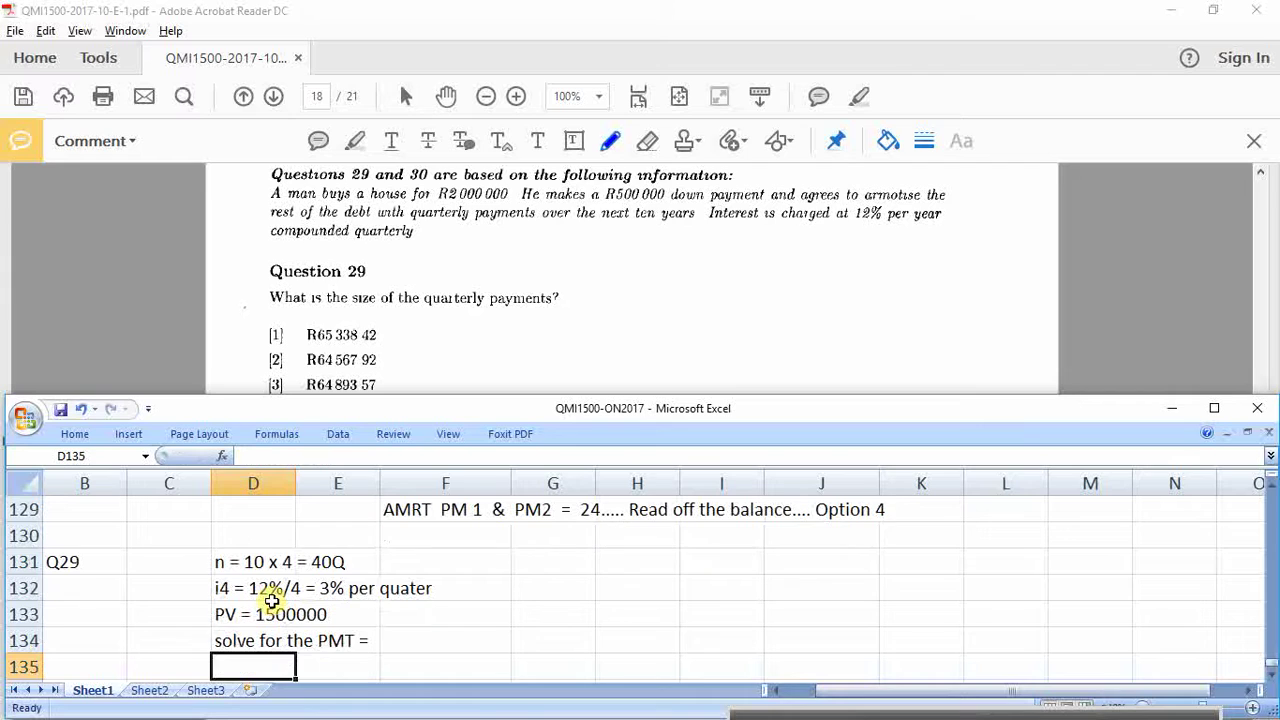
key(Up)
key(Right)
key(Right)
key(Right)
Step: Enter =pmt(0,03;40;1500000) in F134, giving R -64 893,57, and note option 3 beside it
key(Left)
text(=pmt()
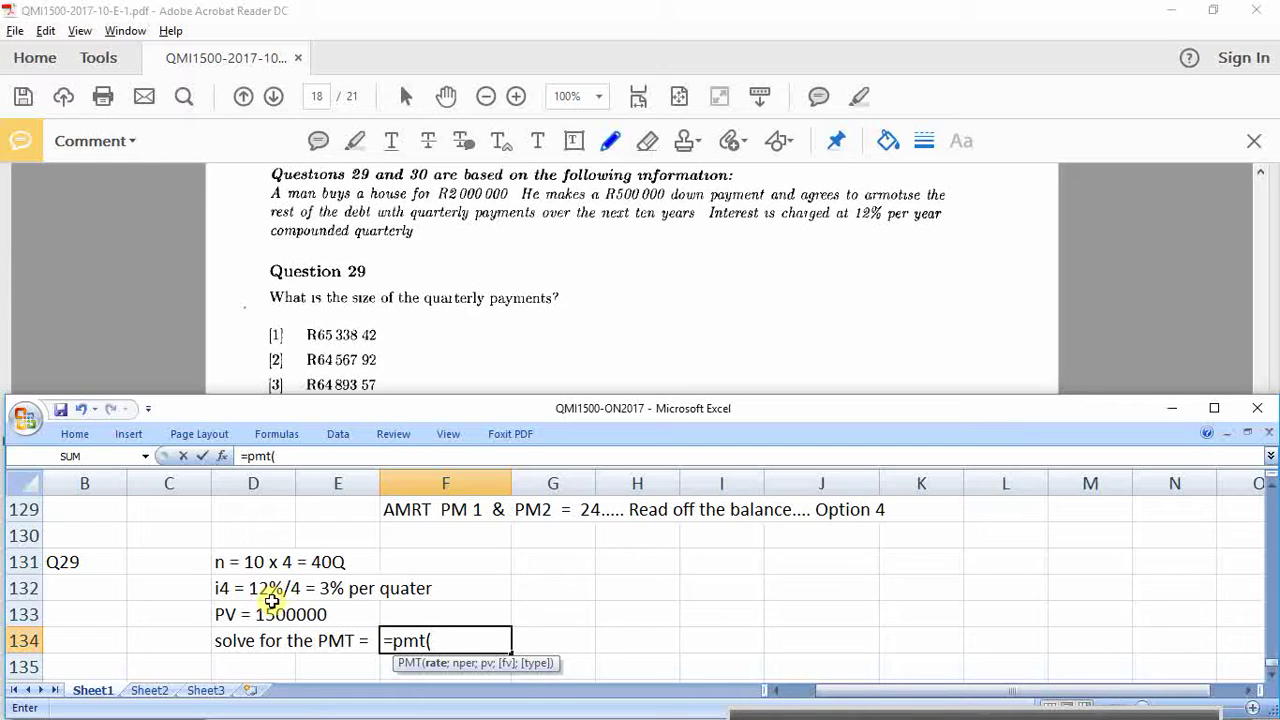
text(0,03;)
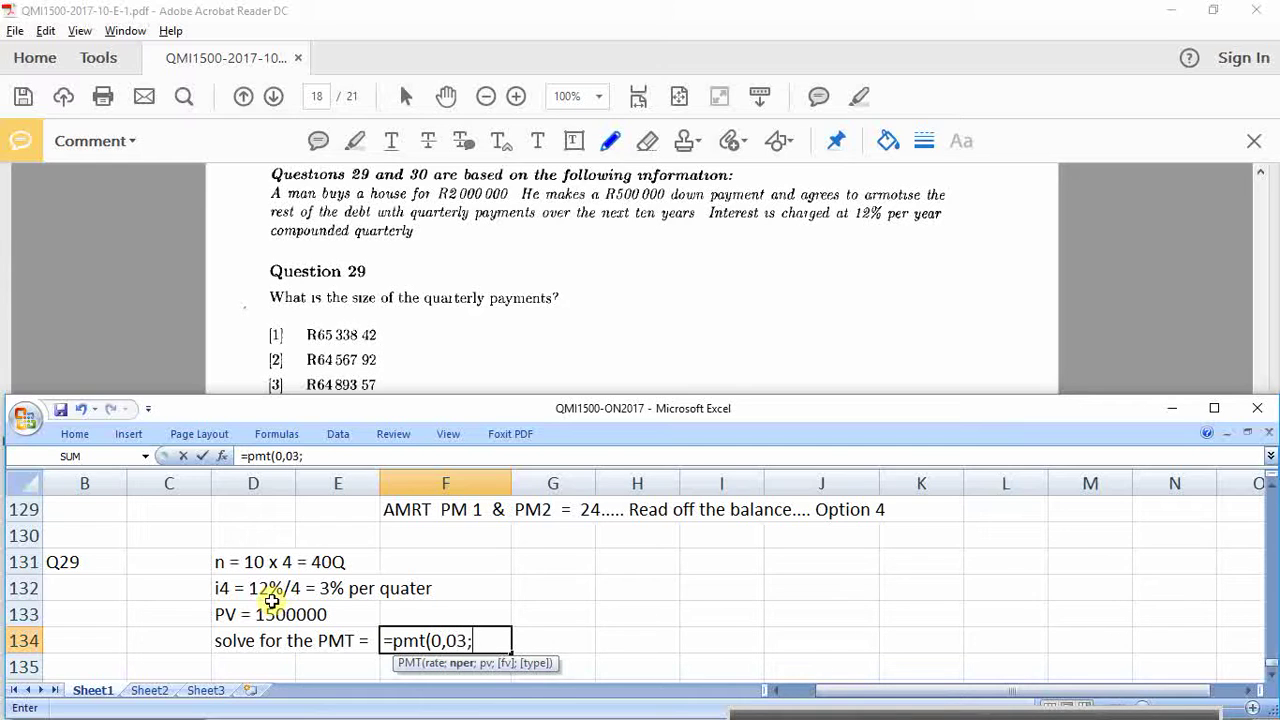
text(40;)
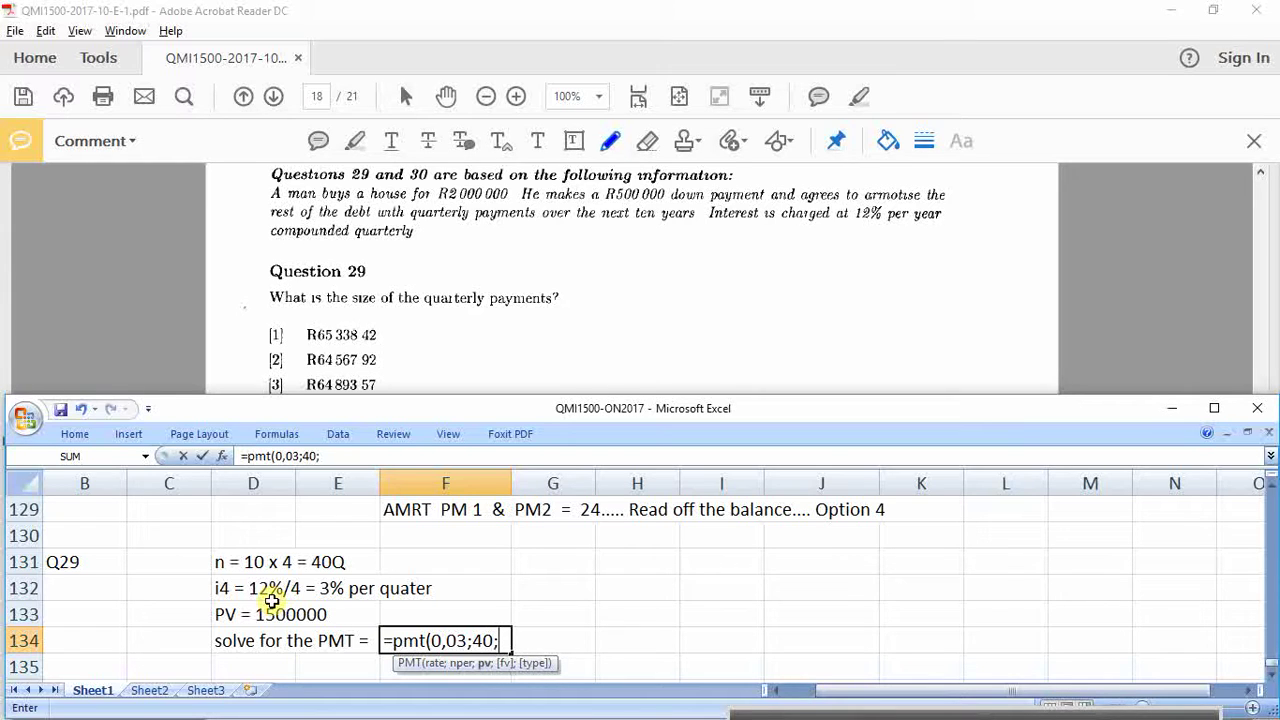
text(1500000))
key(Return)
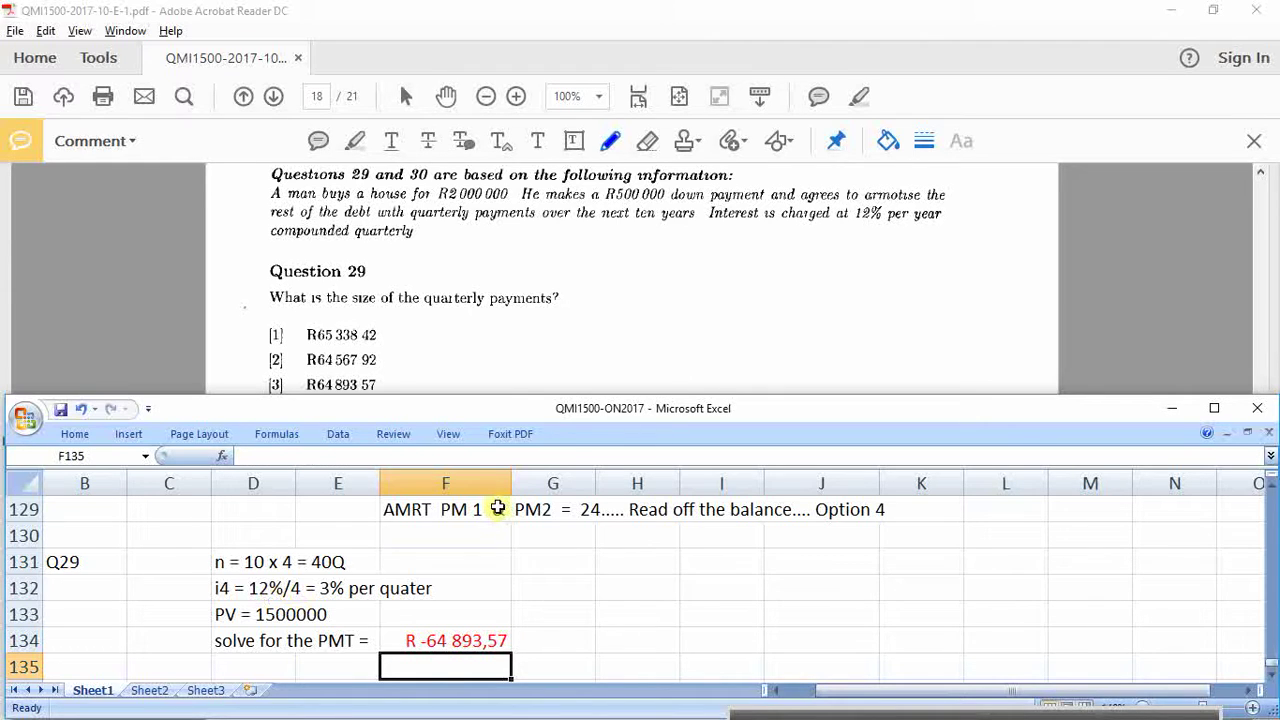
click(554, 640)
text(option 3)
key(Return)
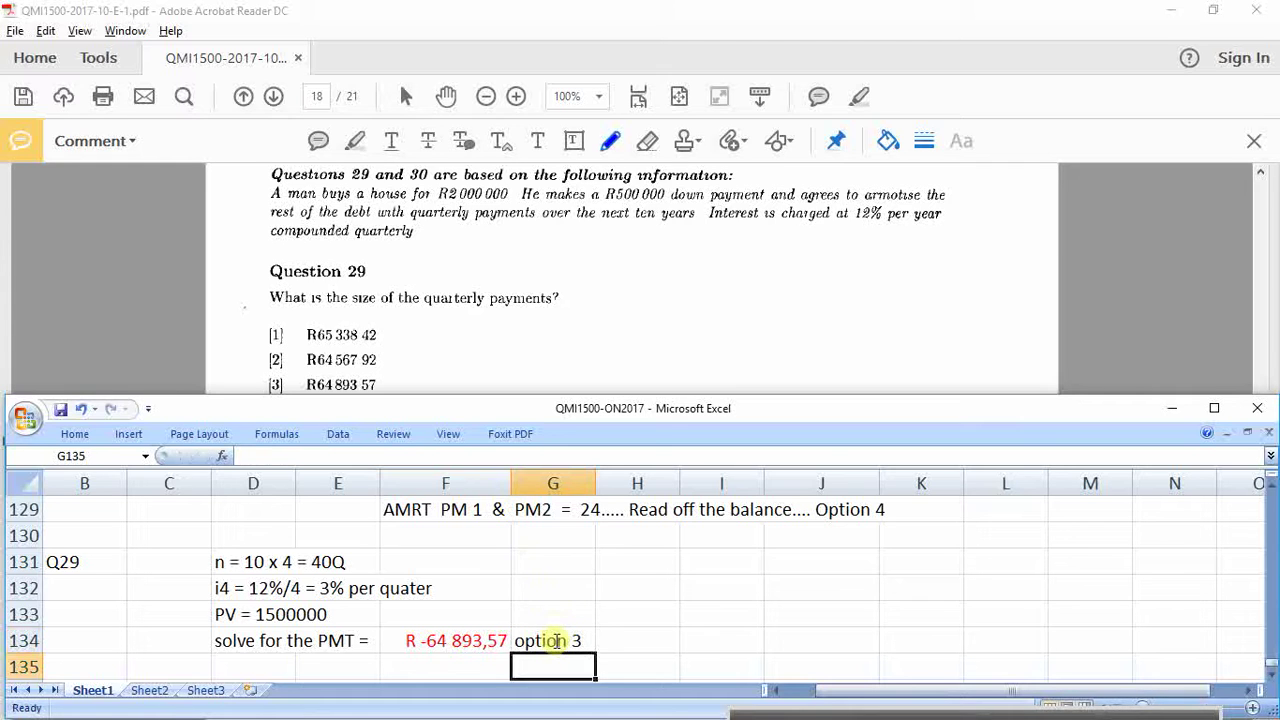
scroll(300, 642, down, 1)
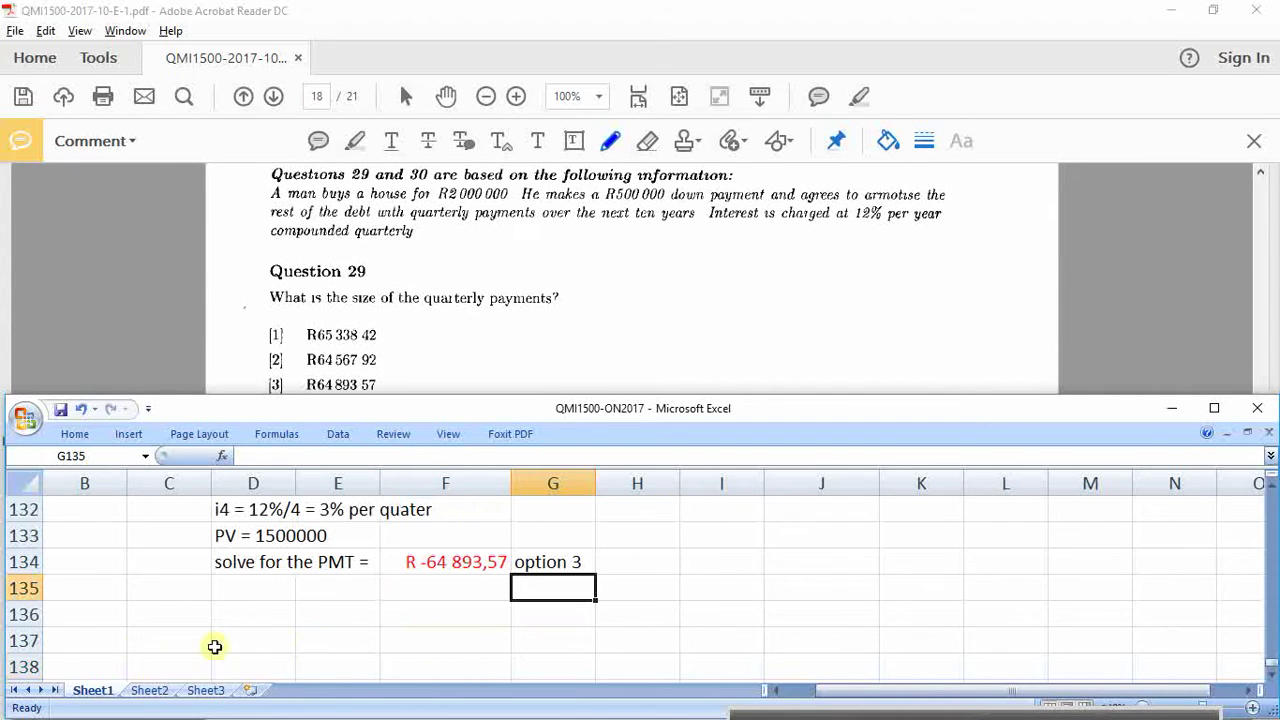
Step: Label B137 as Q30 and read Question 30 in the exam PDF
click(87, 650)
text(Q30)
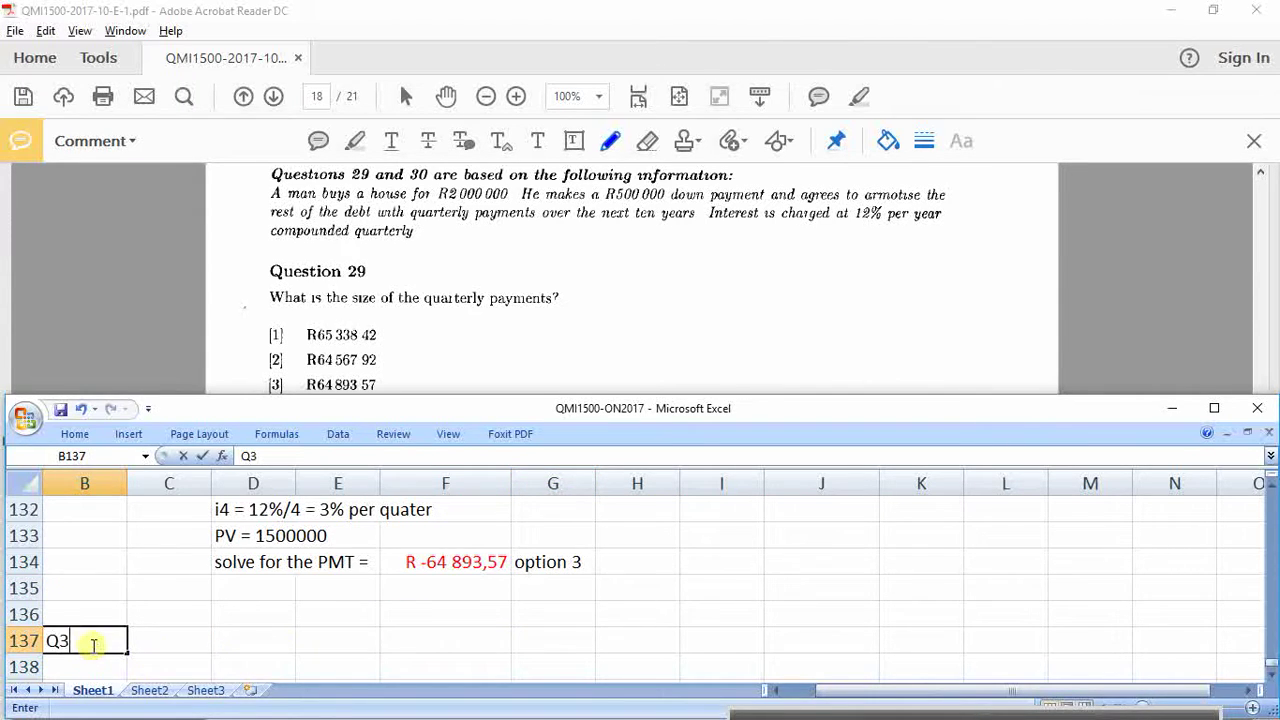
click(255, 649)
click(607, 314)
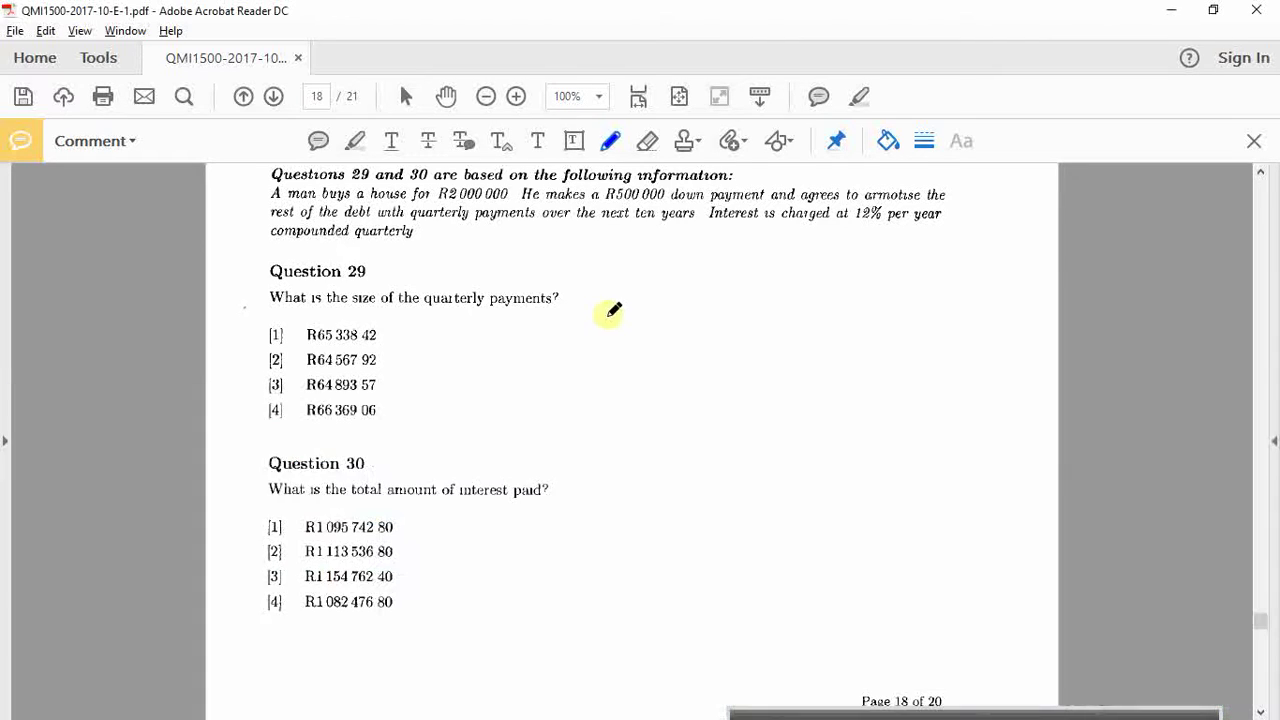
scroll(628, 411, down, 1)
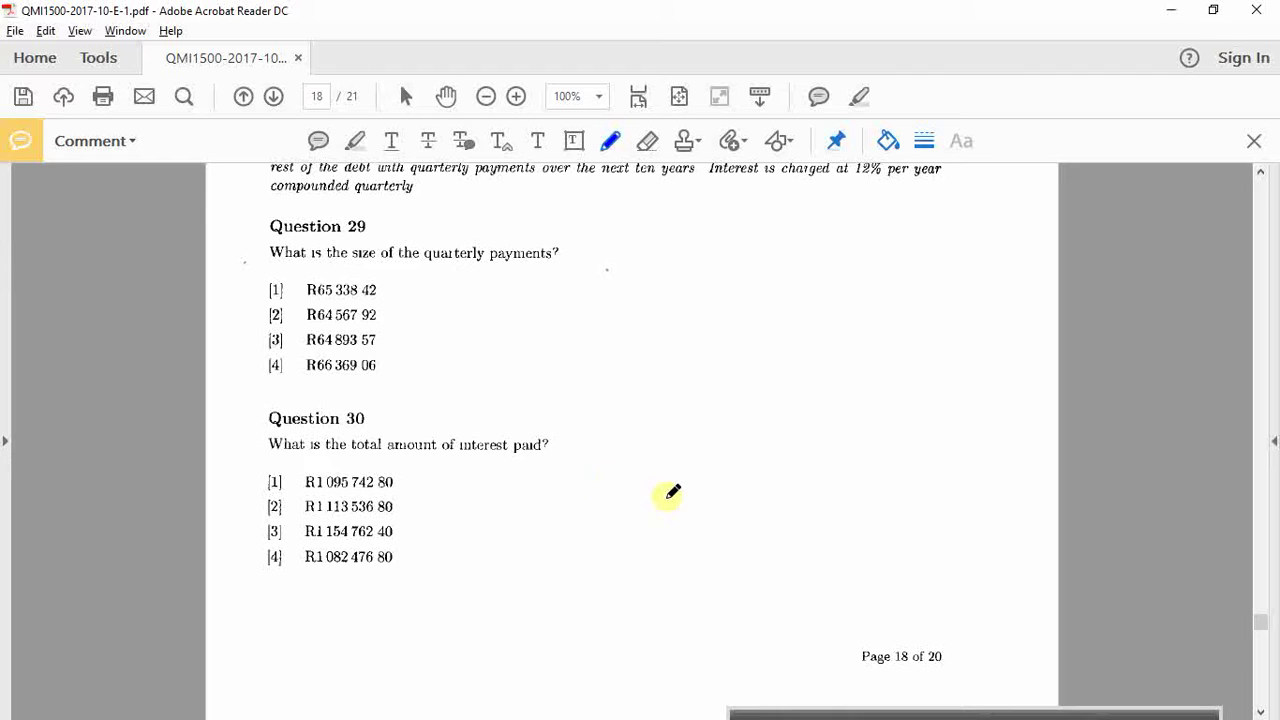
scroll(672, 493, up, 1)
key(alt+Tab)
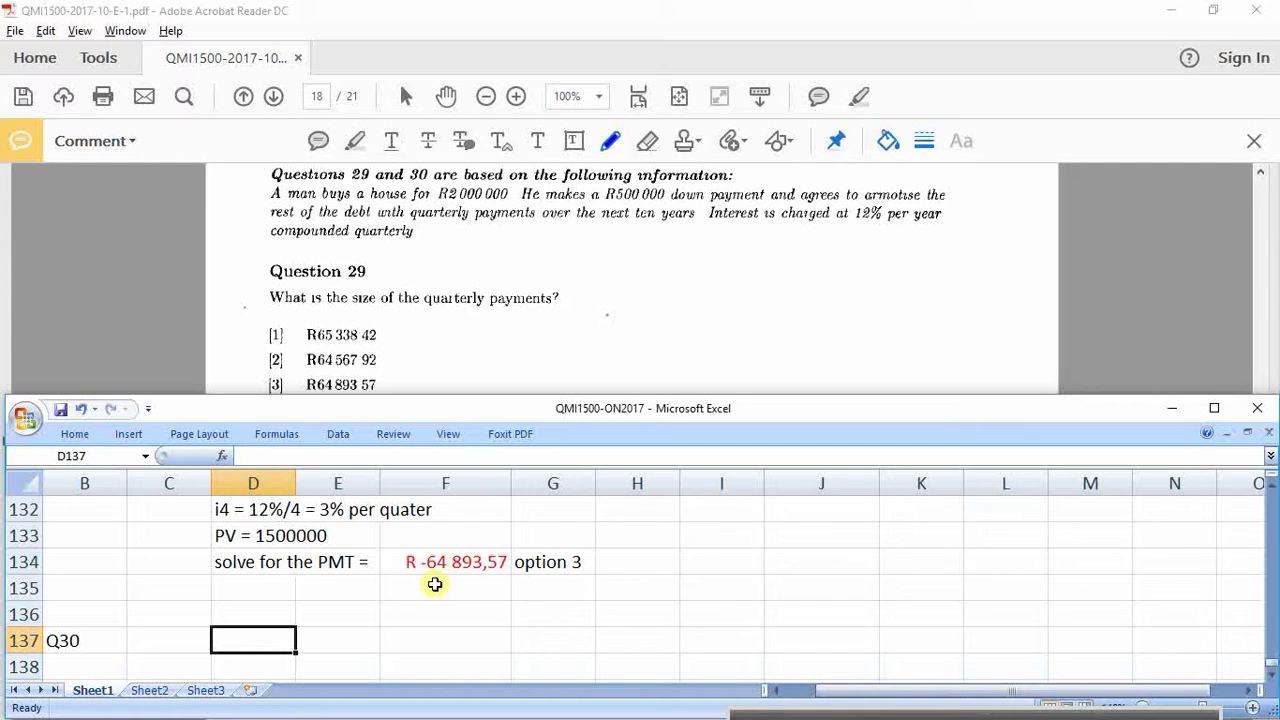
Step: Note 'AMRT..... Find the sum of the interest....' in D137
text(AMRT.)
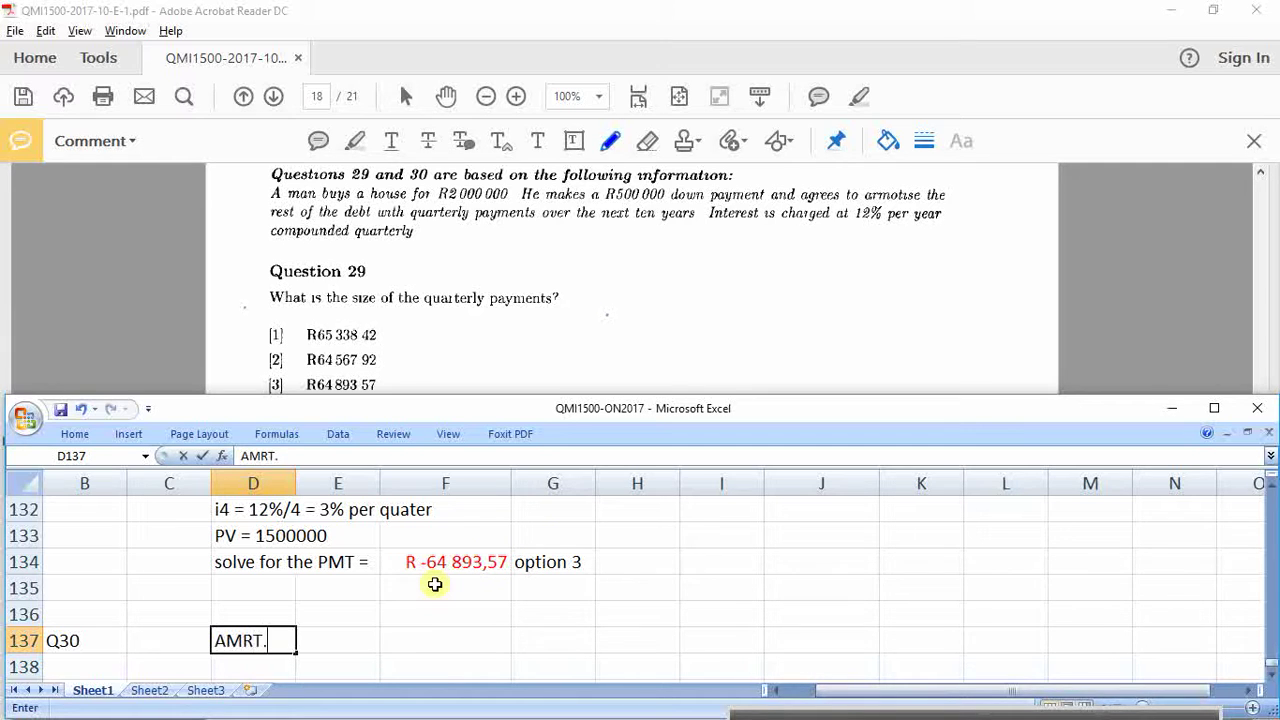
text(.... find the sum)
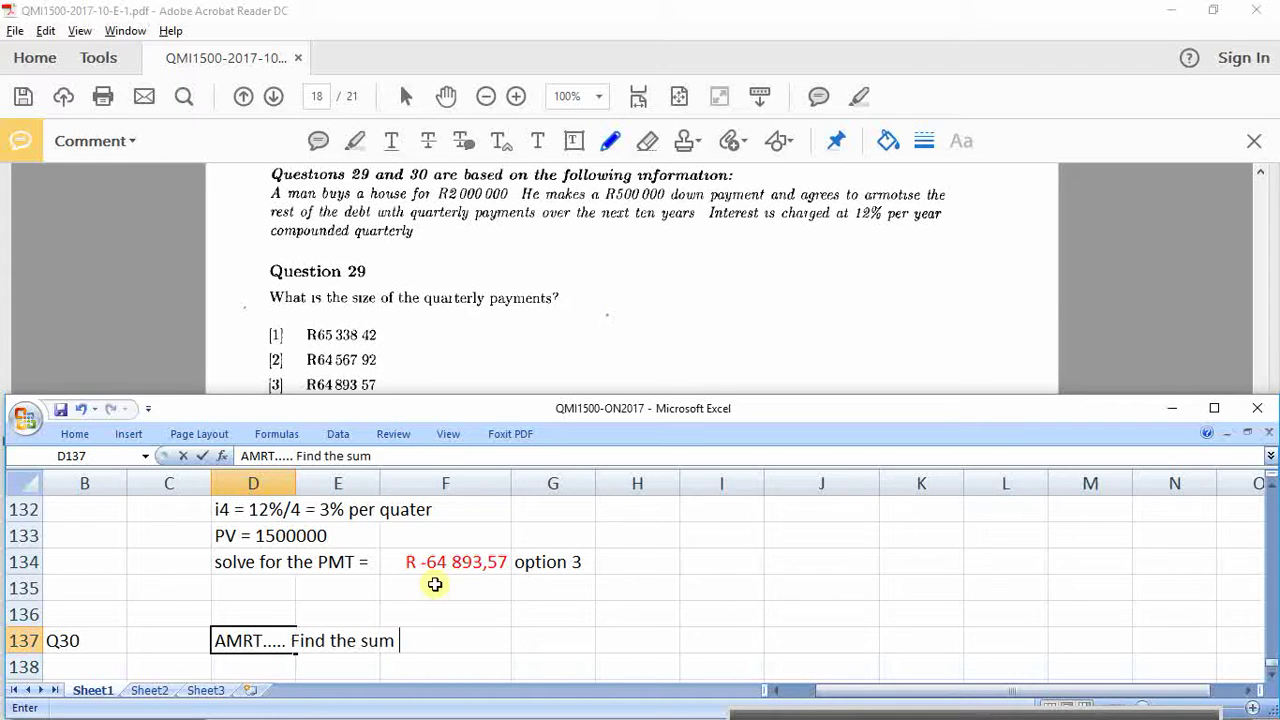
text( of the interest)
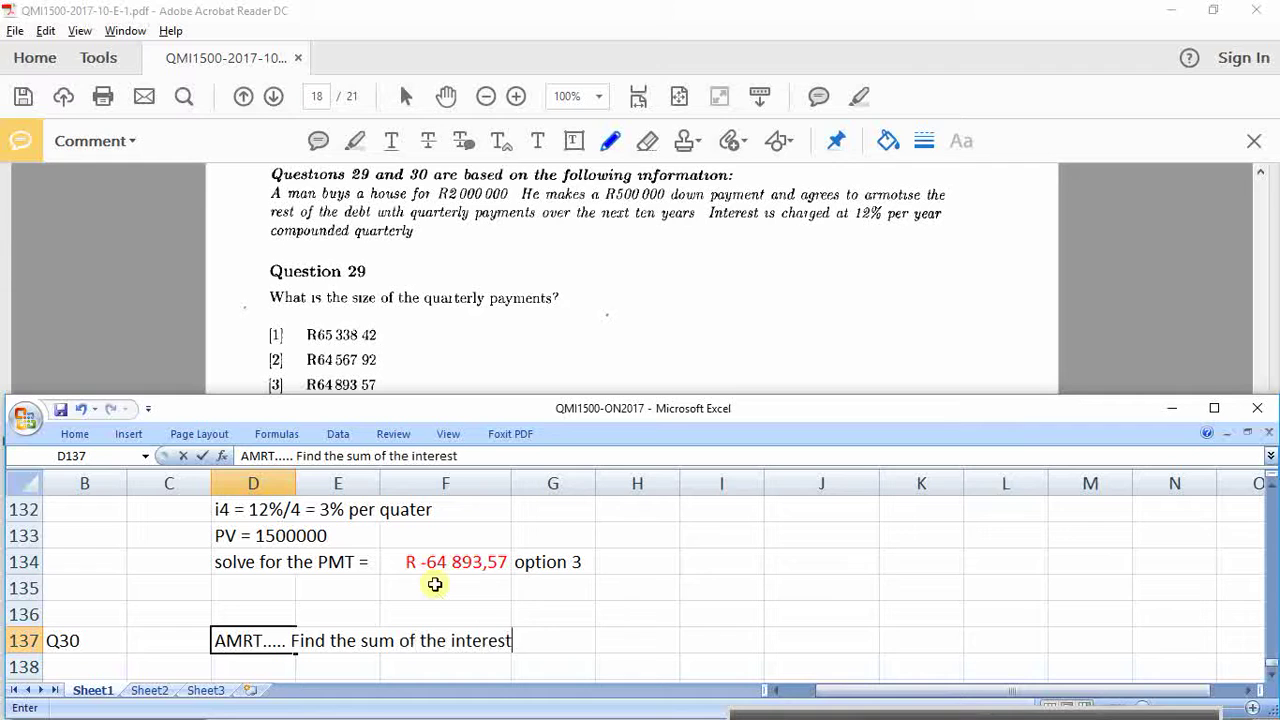
text(....)
key(Return)
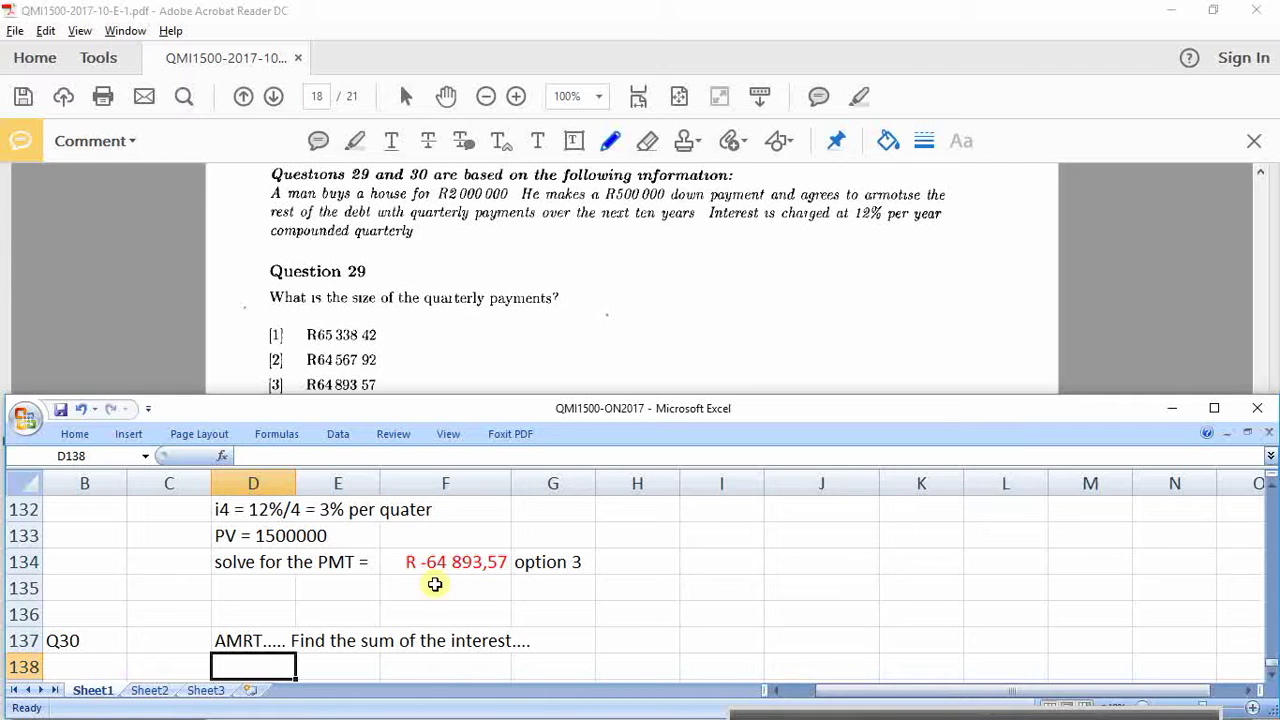
key(Up)
key(Up)
key(Up)
key(Up)
key(Up)
key(Up)
key(Up)
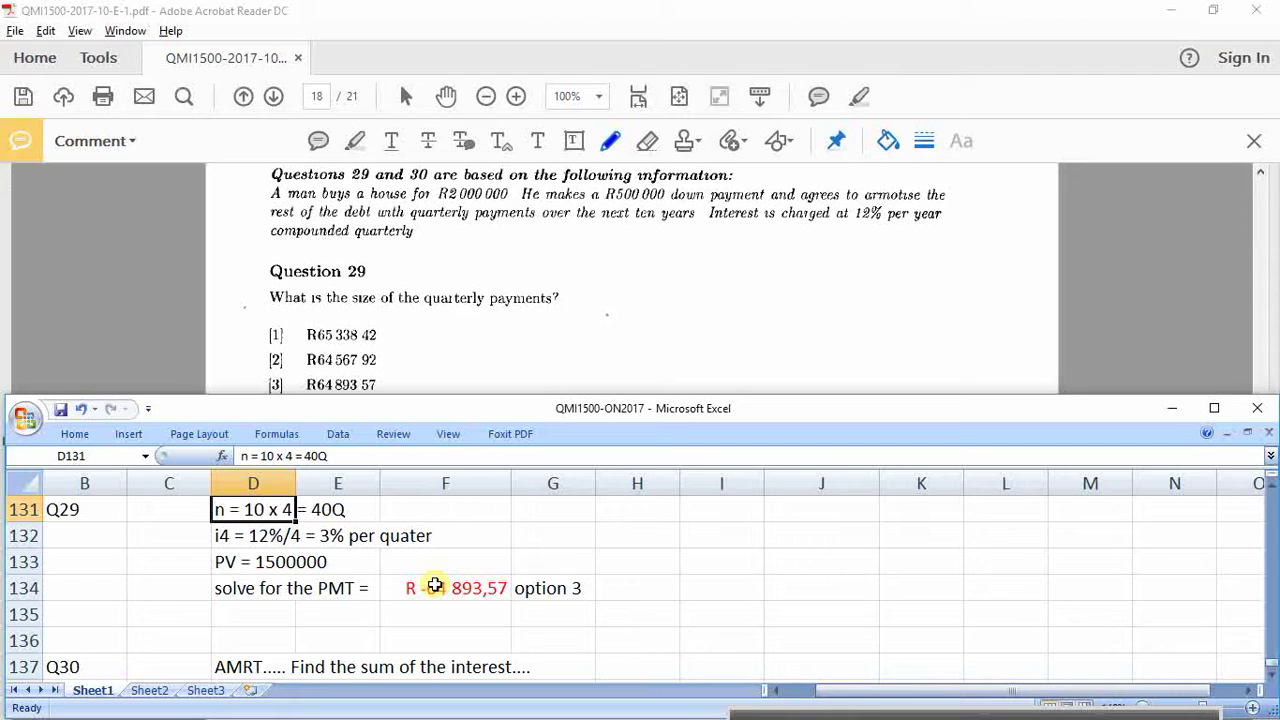
scroll(580, 633, down, 1)
Step: Enter AMRT in E139 and P1 = 1 in E140, rereading Question 30 in the PDF
click(339, 629)
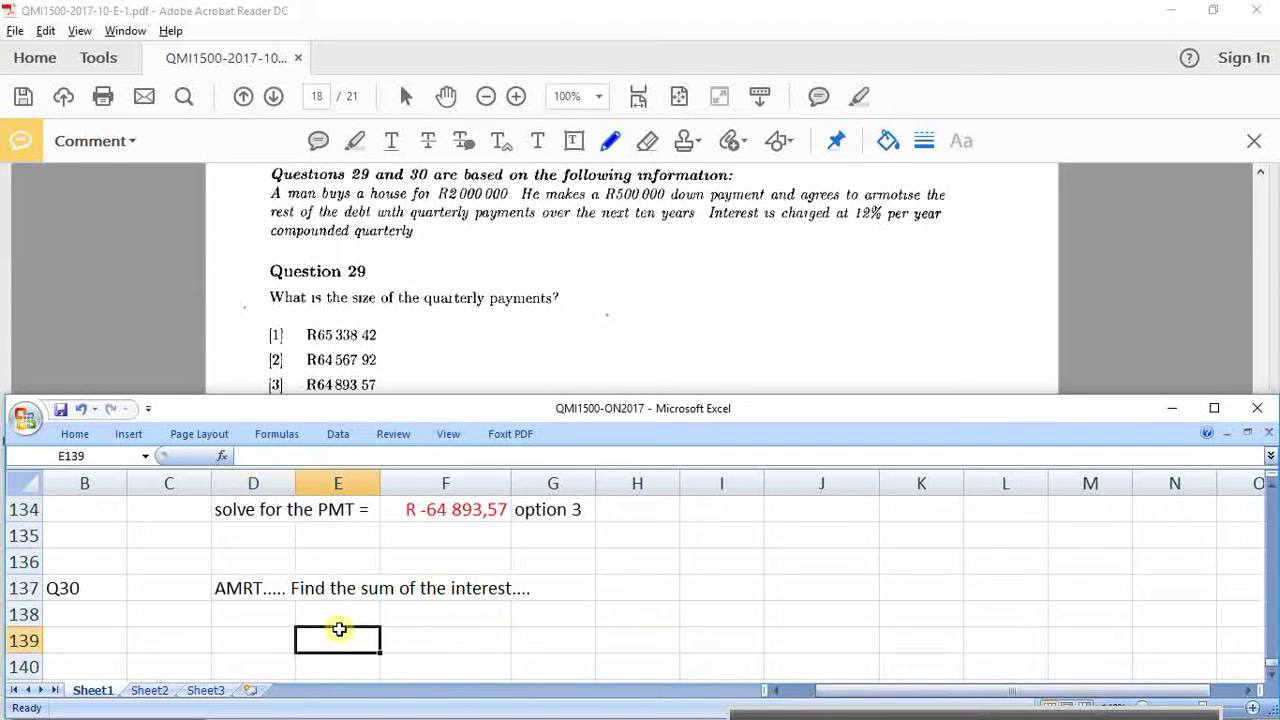
text(AMRT)
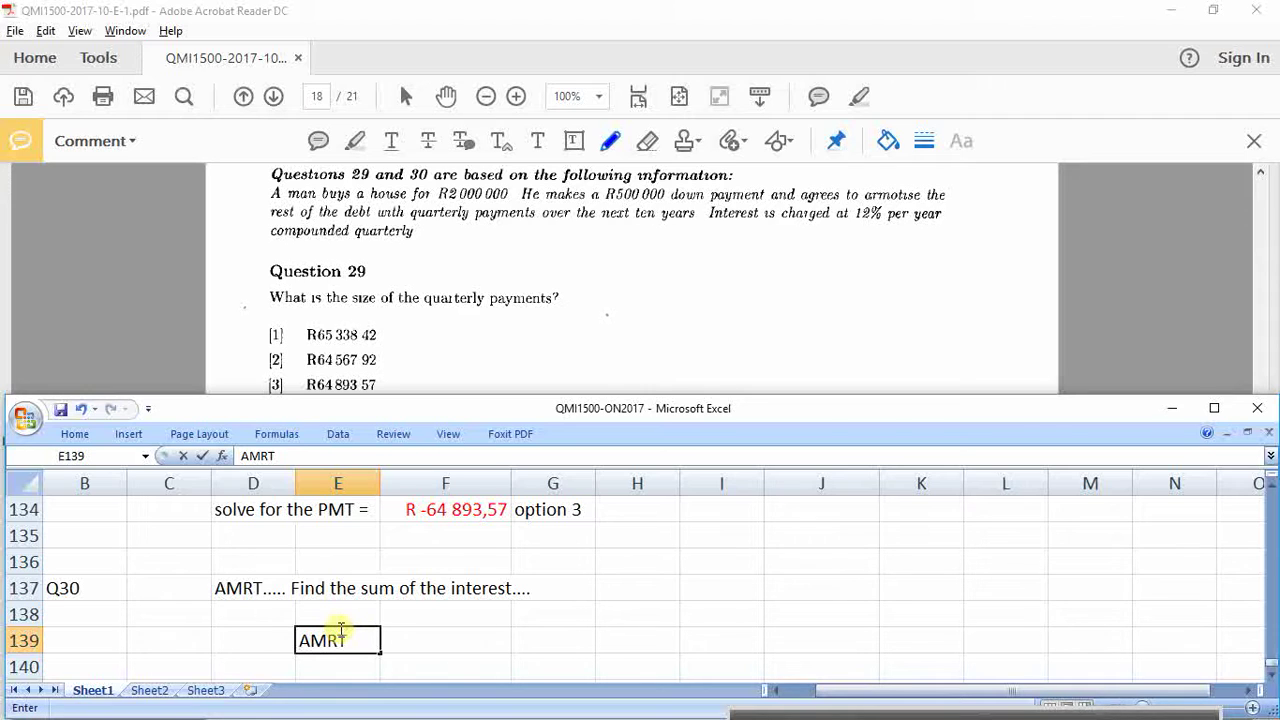
click(560, 373)
scroll(563, 371, down, 1)
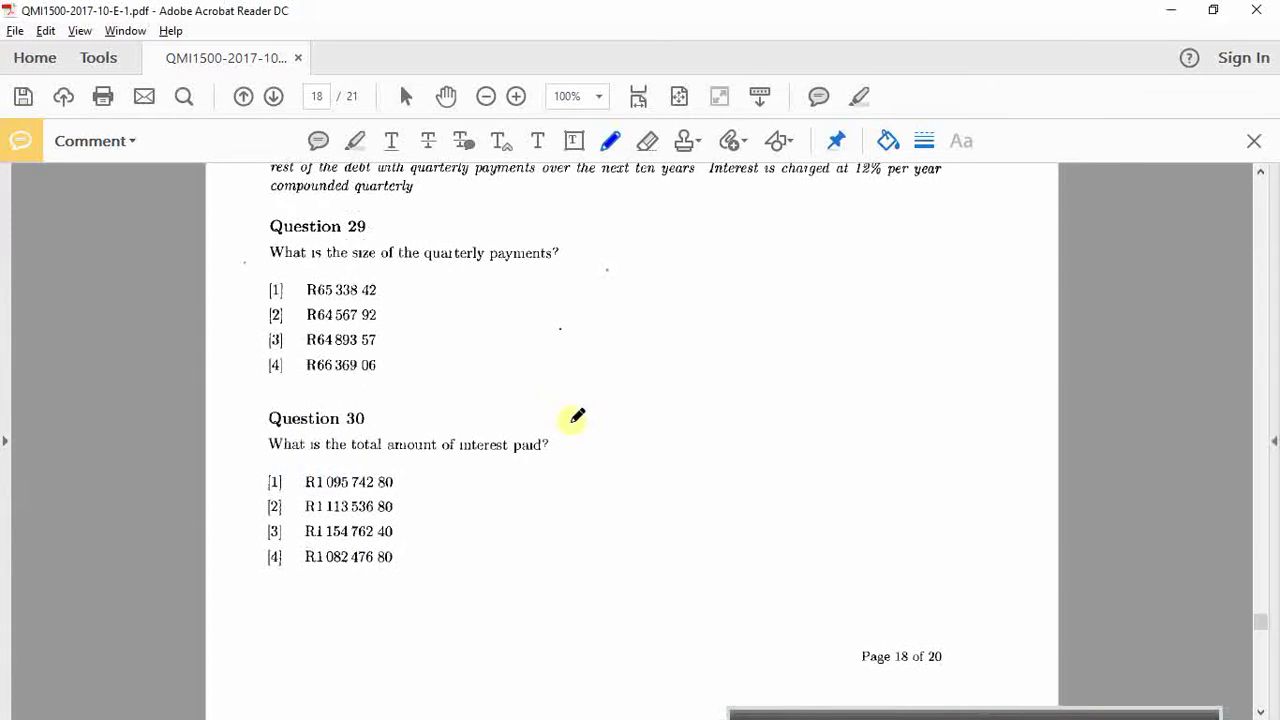
key(alt+Tab)
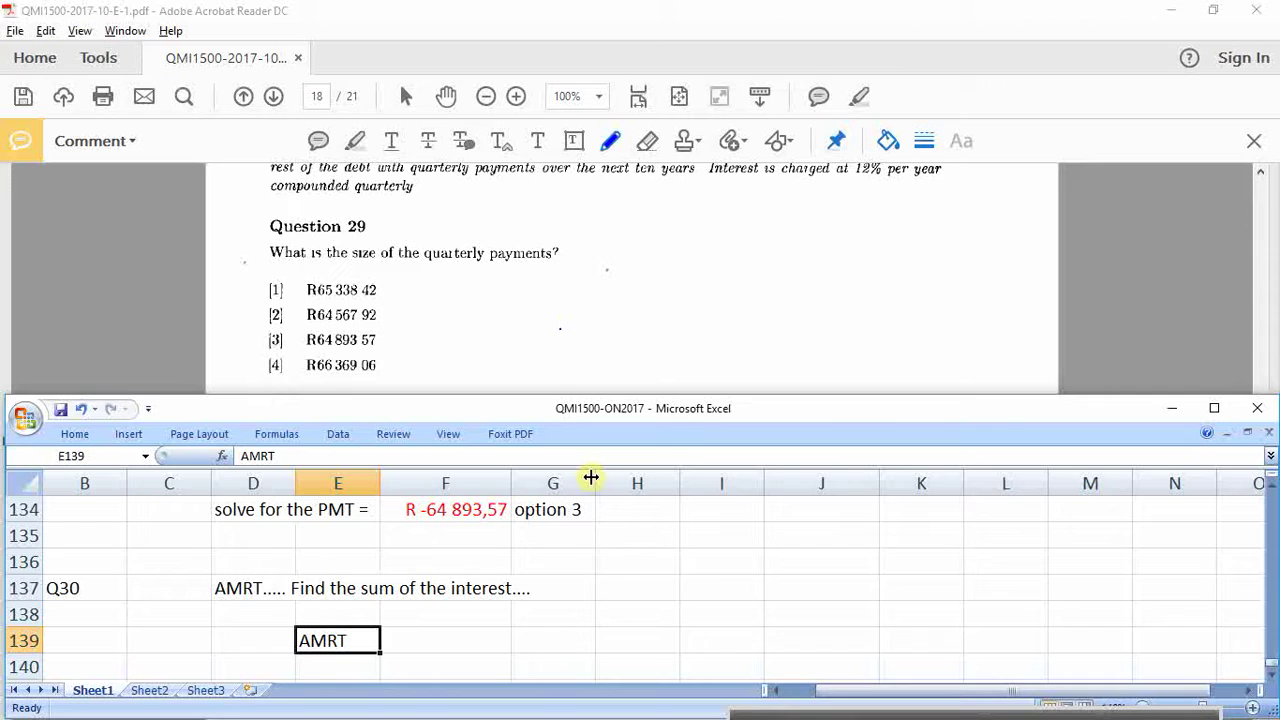
key(Return)
text(P1 = )
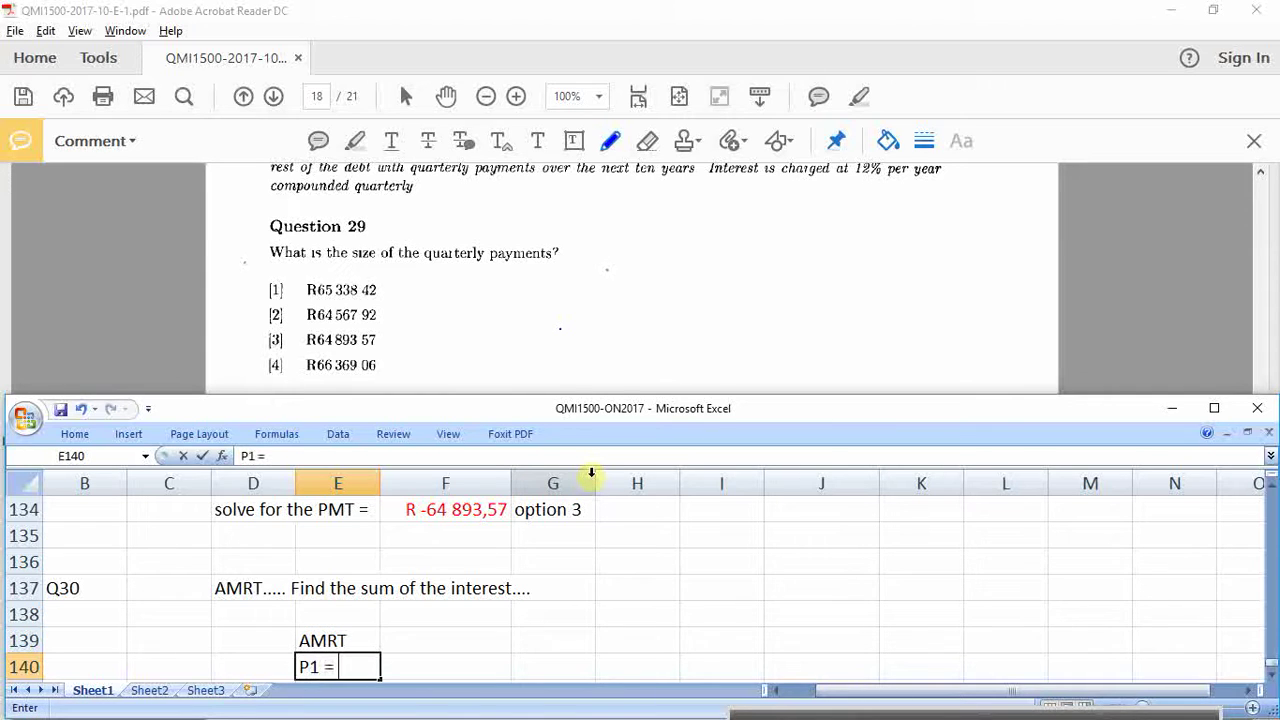
text(1)
key(Return)
Step: Complete the P2 = 40 entry in E141 after reviewing the earlier rows
text(P2 =)
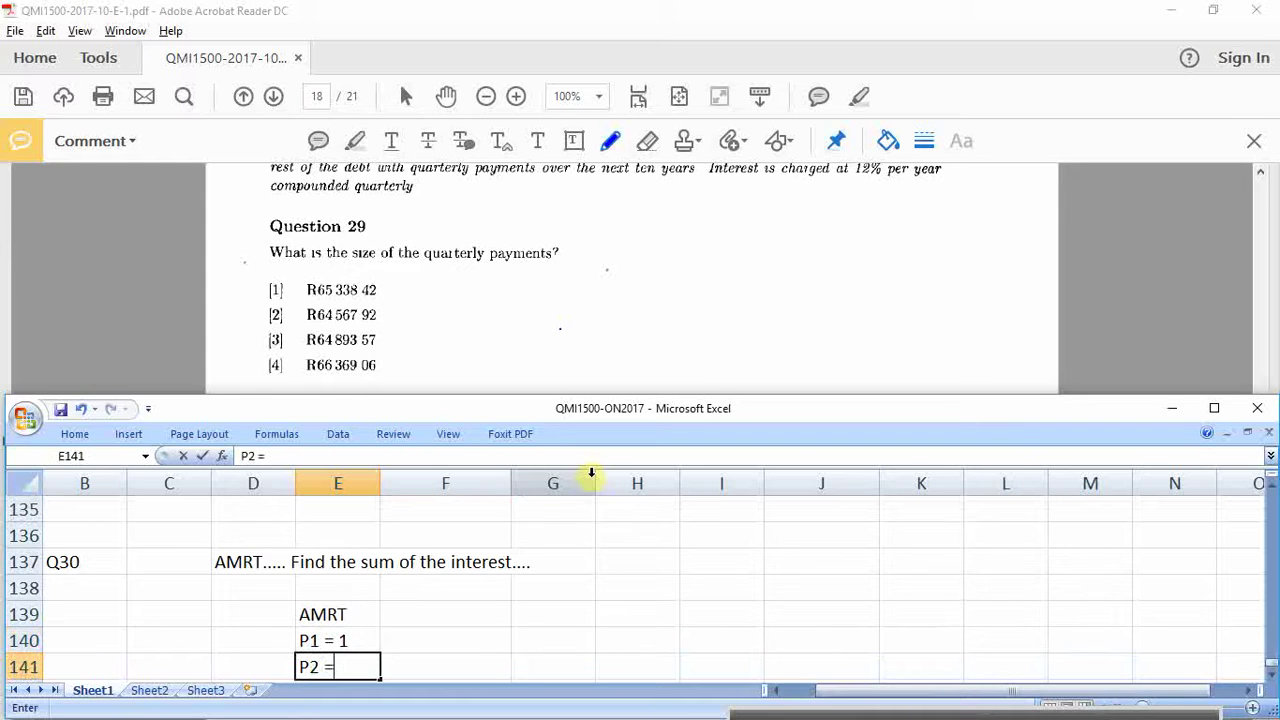
click(521, 582)
scroll(521, 582, up, 1)
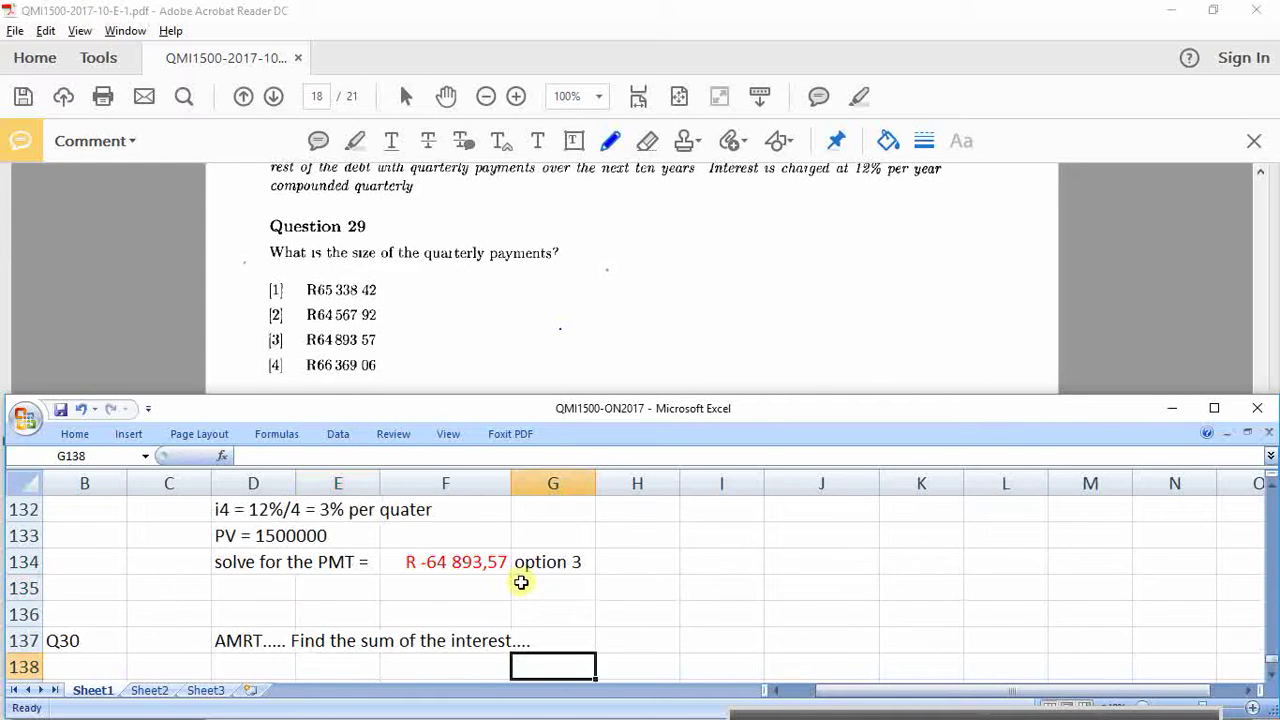
scroll(521, 582, up, 1)
scroll(521, 582, down, 3)
click(338, 582)
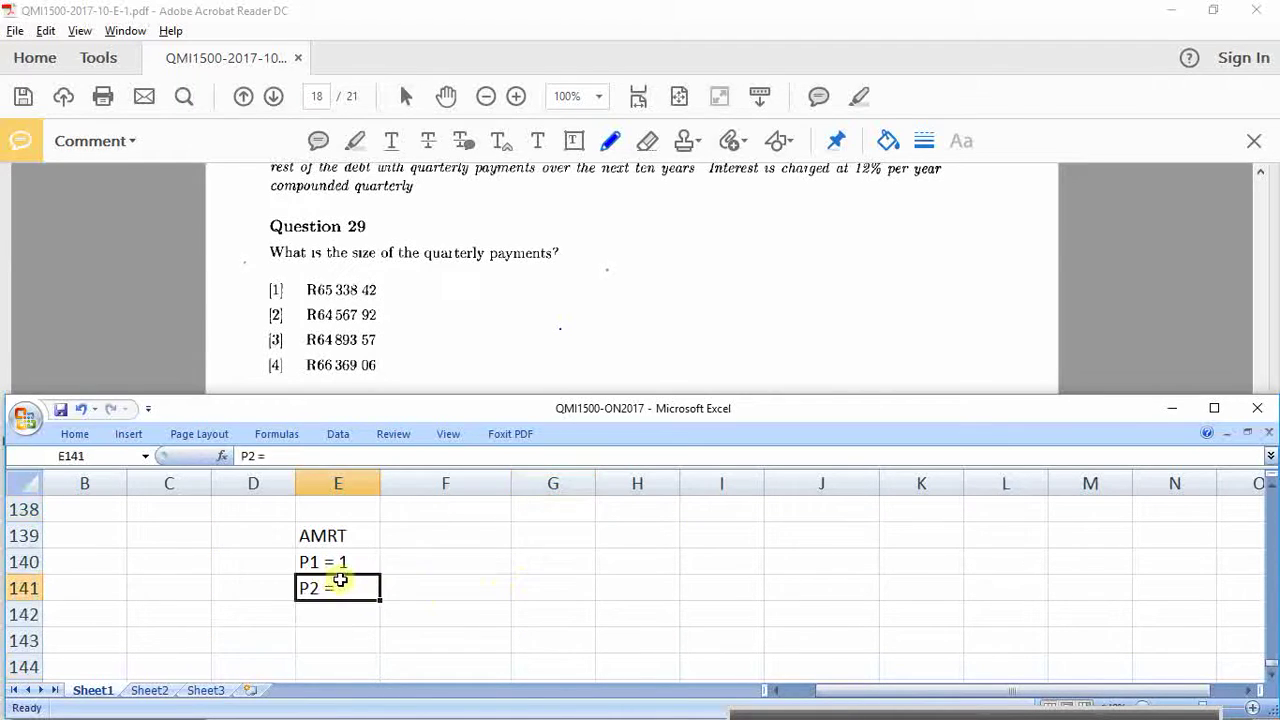
double_click(340, 580)
text(40)
key(Return)
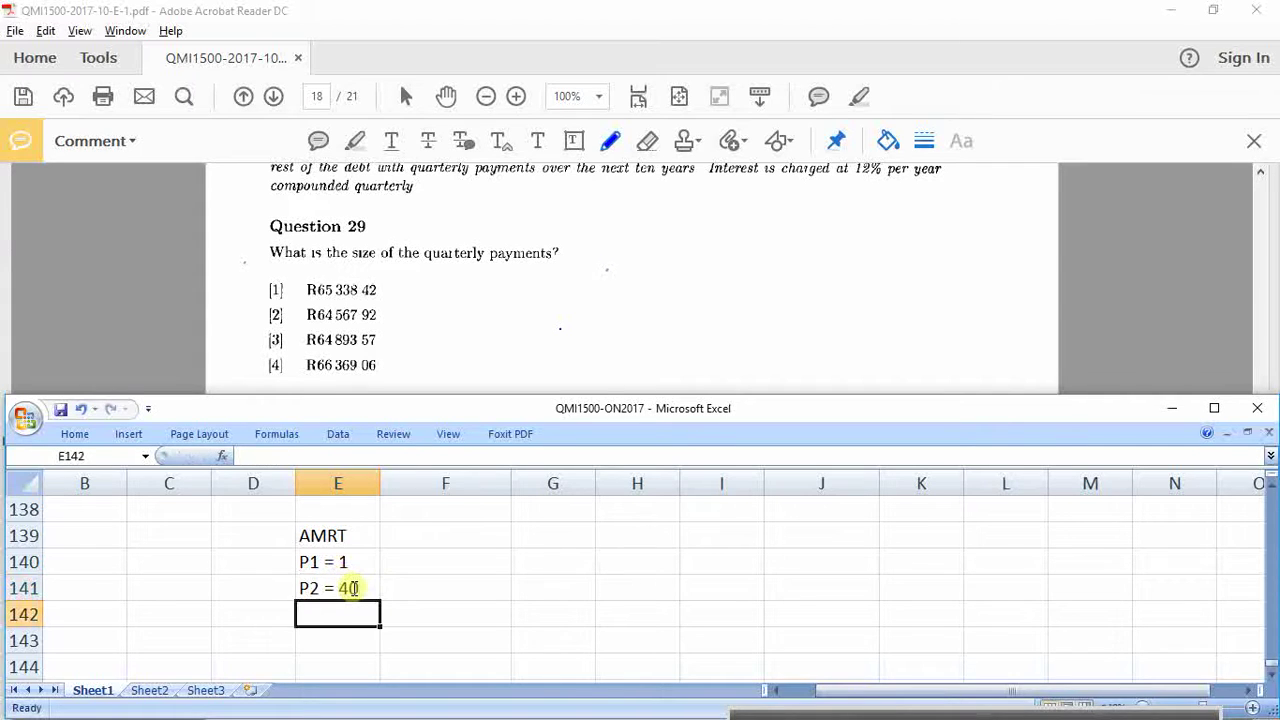
Step: Add the note 'read off the interest....' and, after checking Question 30's options, record 'option 1'
text(s)
key(BackSpace)
text(read off)
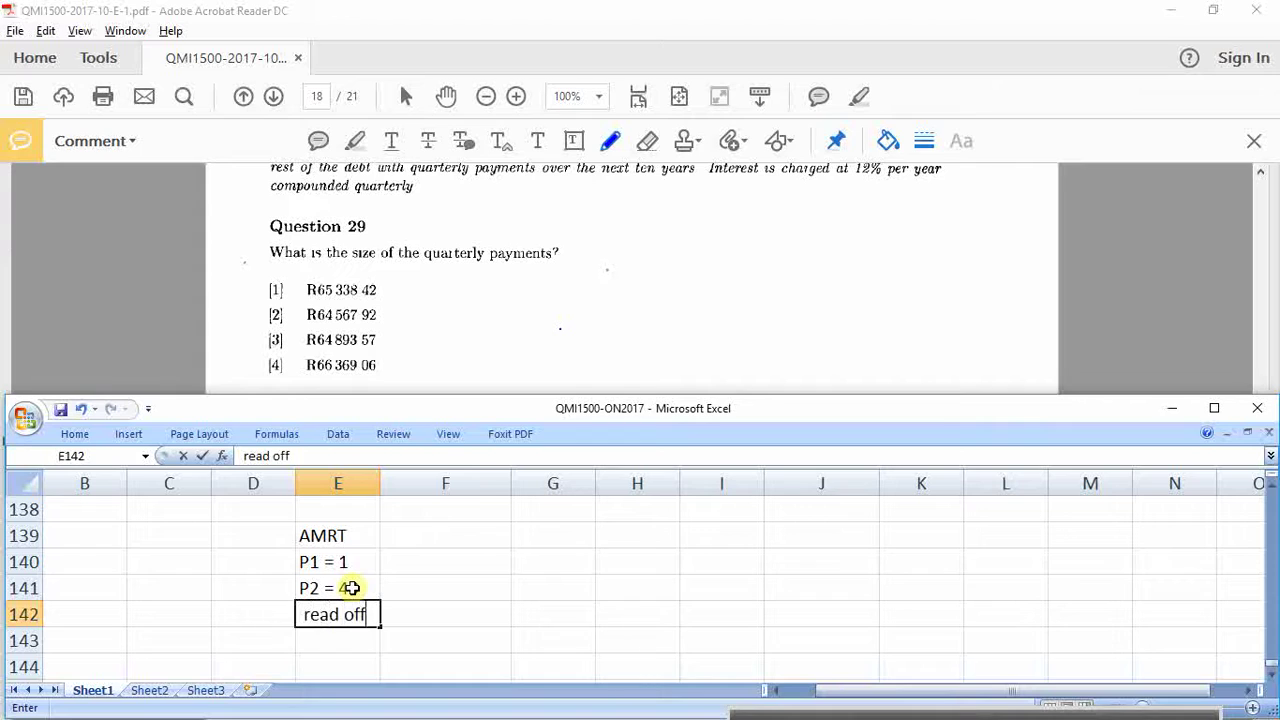
text( the interest)
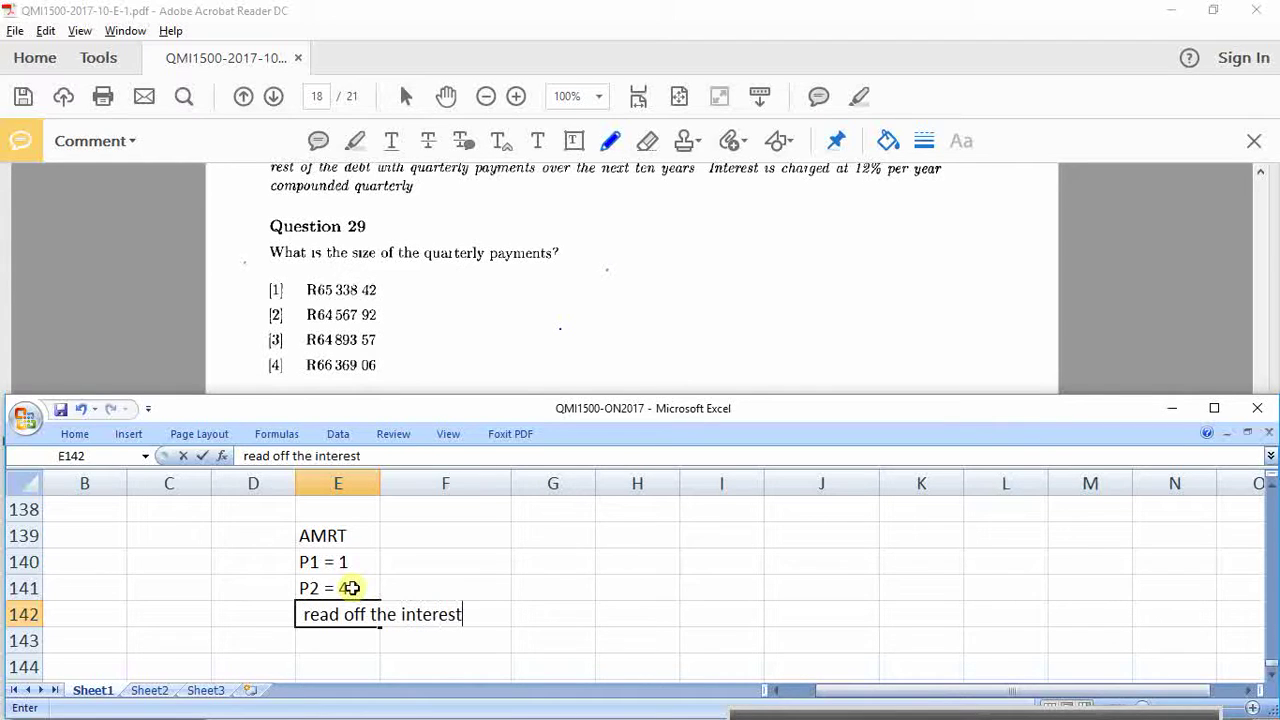
text(....)
key(Return)
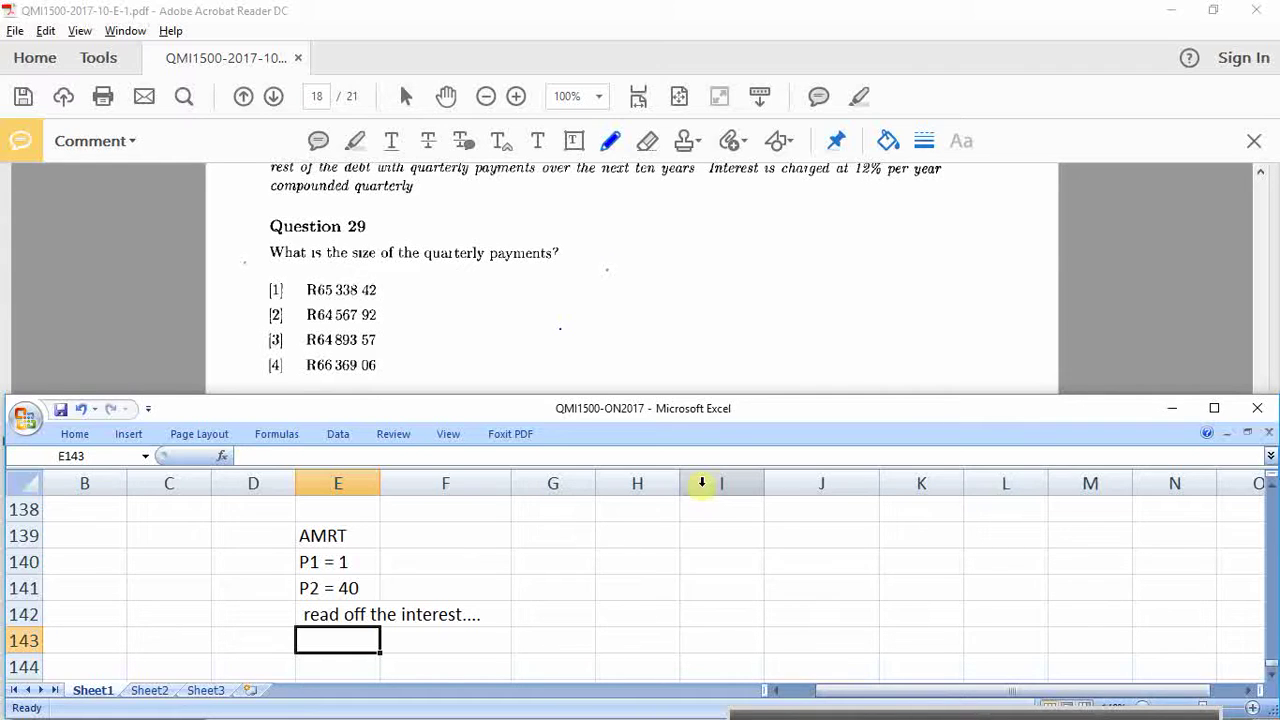
click(622, 336)
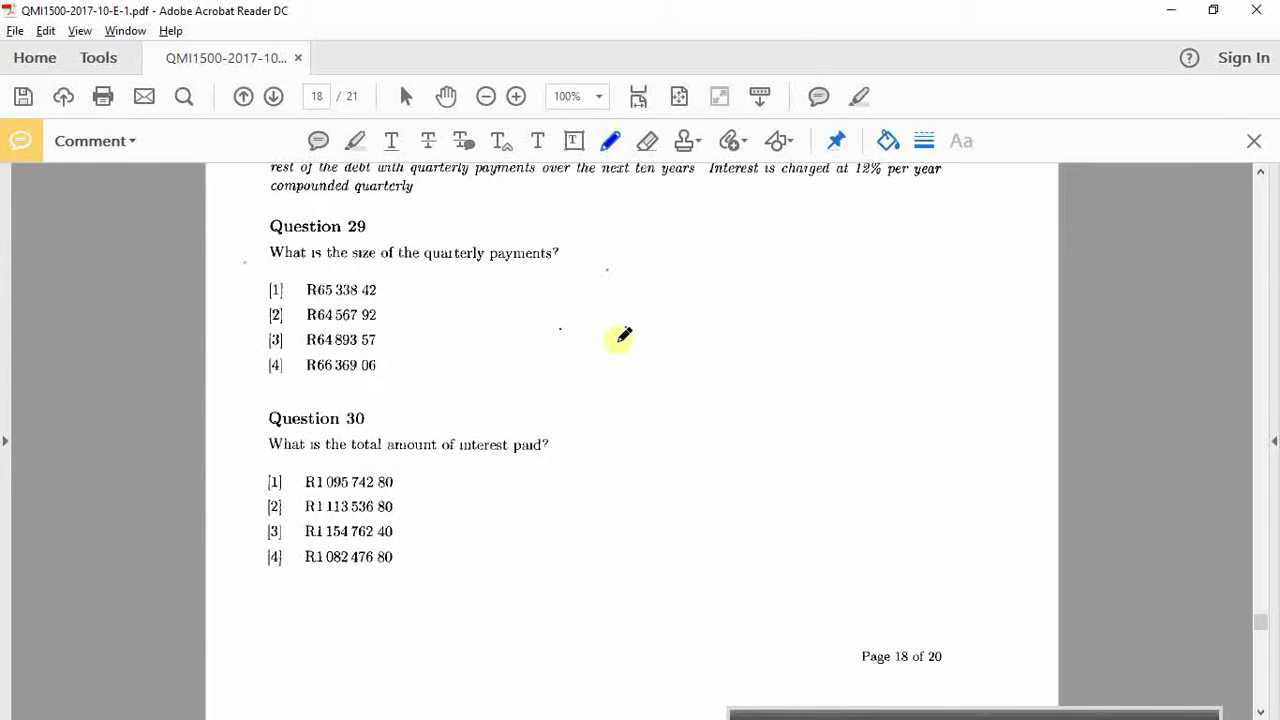
key(alt+Tab)
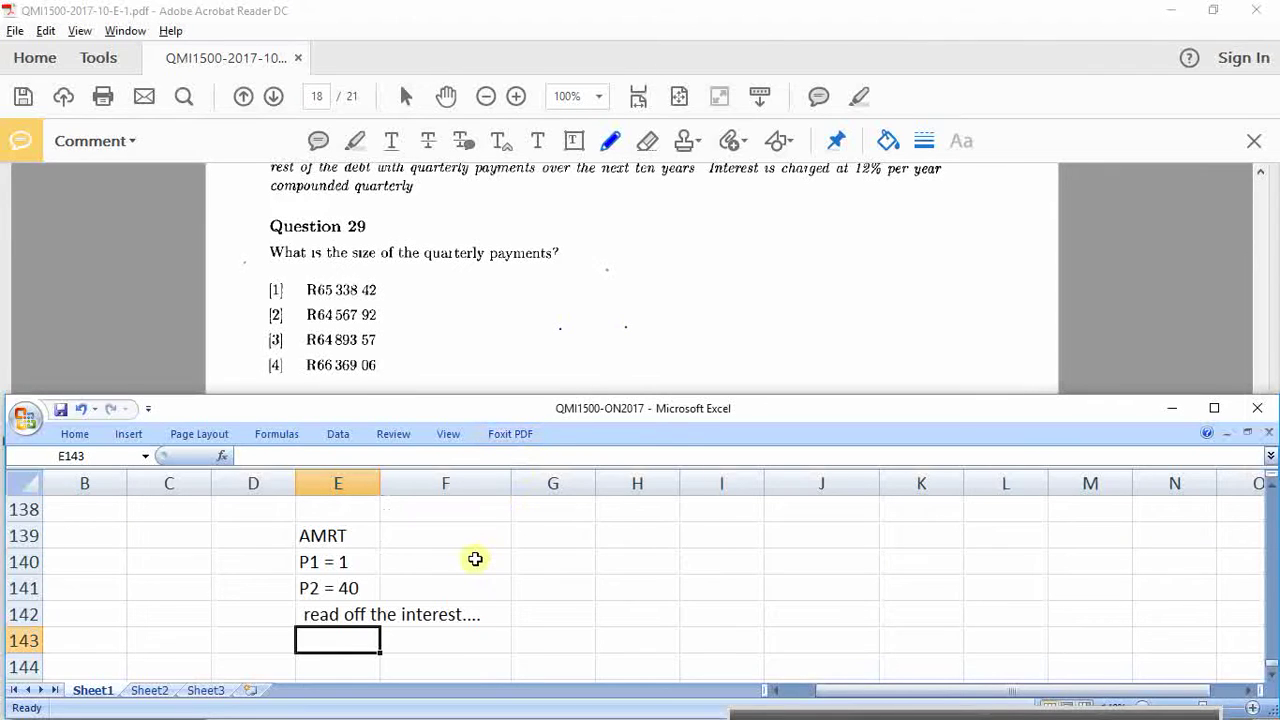
text(option 1)
key(Return)
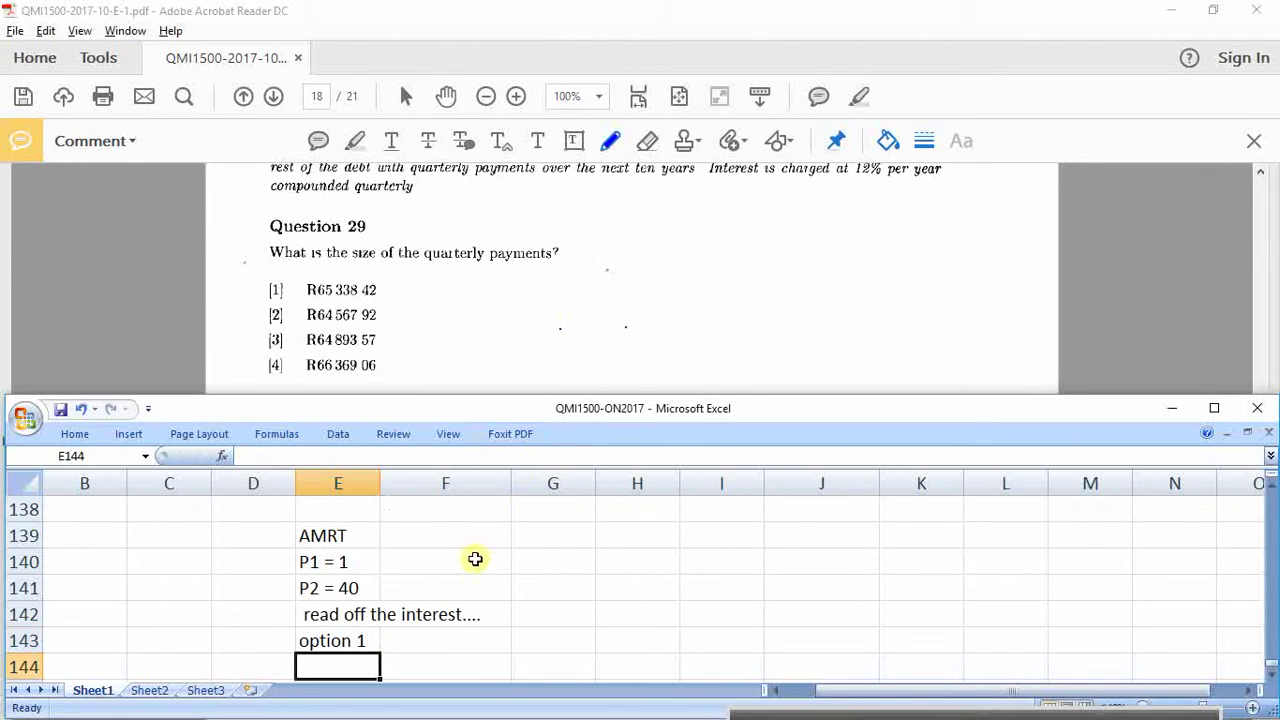